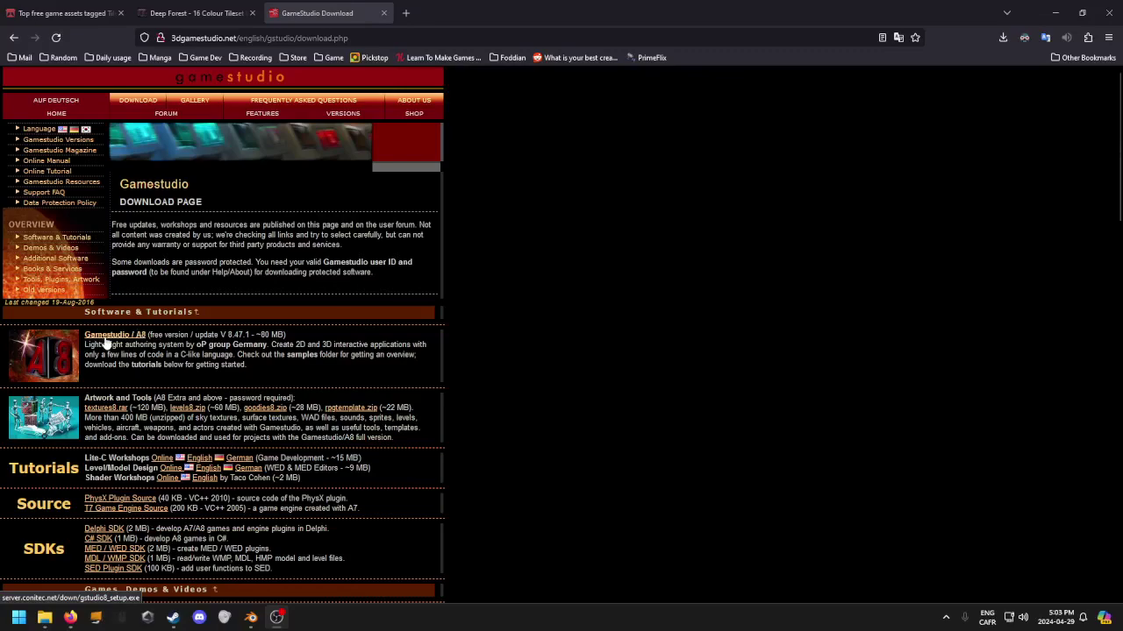
Open the README in Pogostuck's CustomMaps folder, highlight its Gamestudio download link, and return to the browser.
{"action": "left_click", "coordinate": [44, 618]}
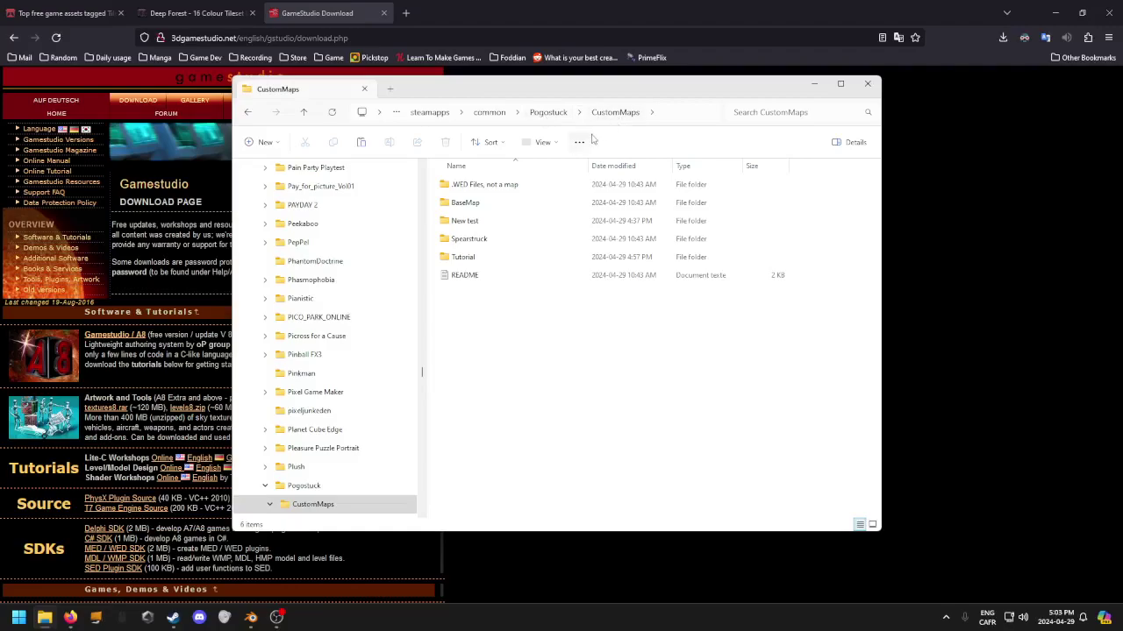
{"action": "double_click", "coordinate": [468, 277]}
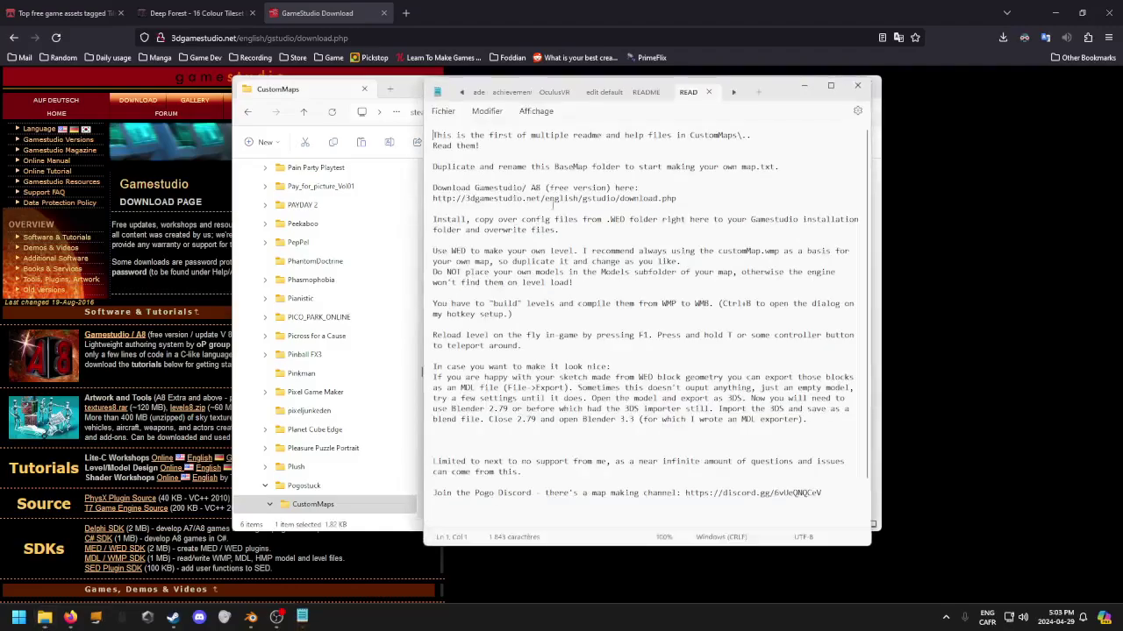
{"action": "left_click_drag", "start_coordinate": [434, 199], "coordinate": [656, 203]}
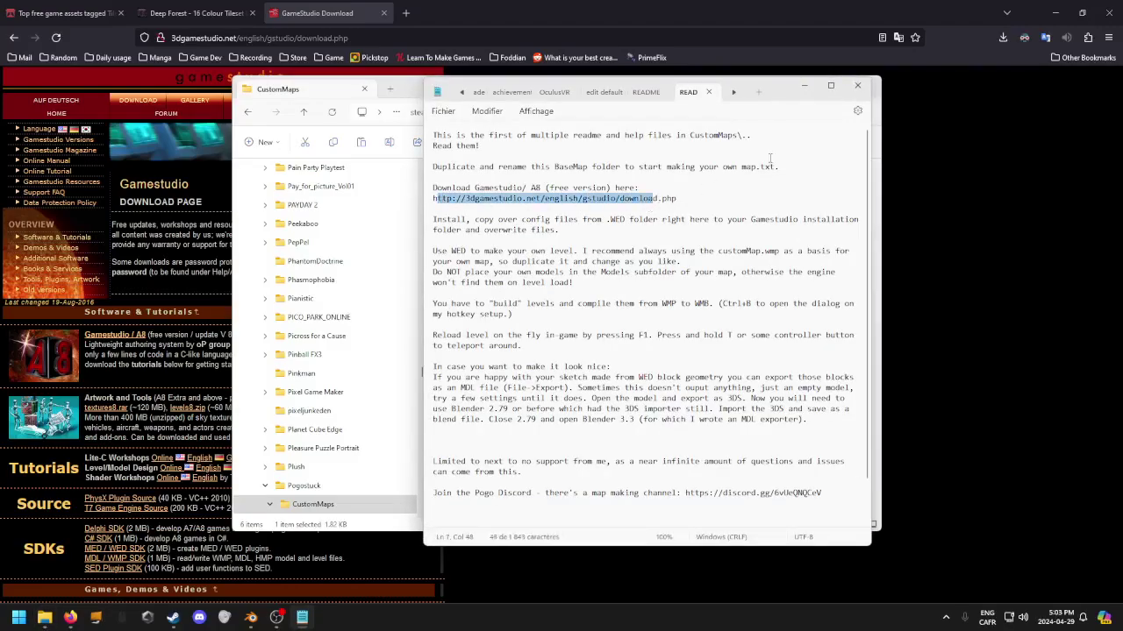
{"action": "left_click", "coordinate": [857, 85]}
{"action": "left_click", "coordinate": [197, 377]}
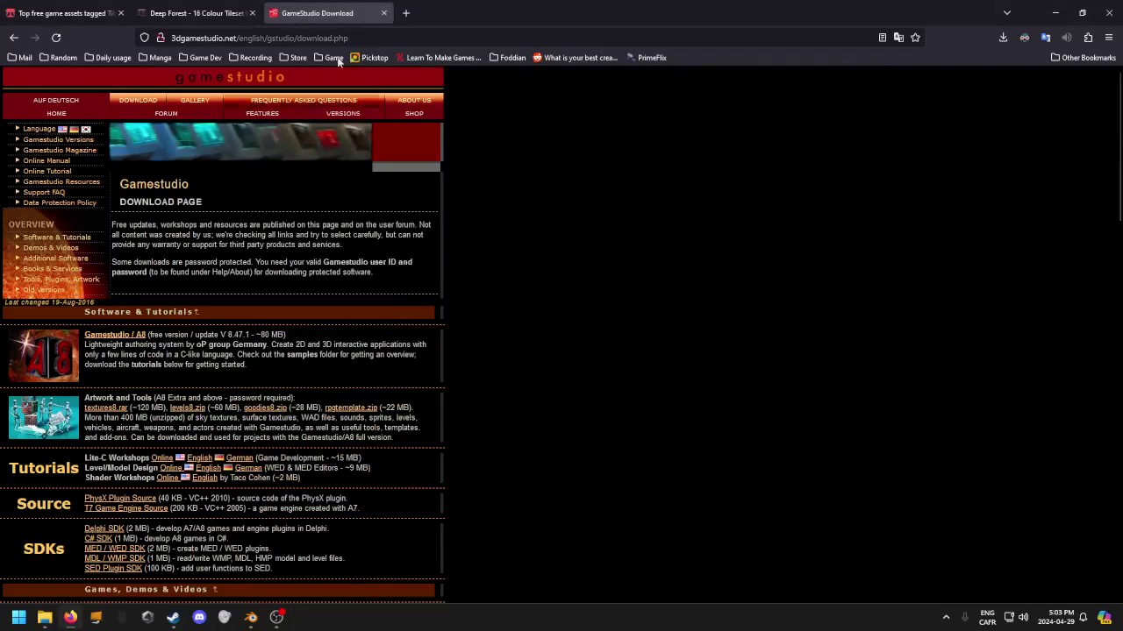
Close the Gamestudio download page and look over itch.io's top free game assets tagged Tilemap.
{"action": "left_click", "coordinate": [383, 13]}
{"action": "left_click", "coordinate": [66, 13]}
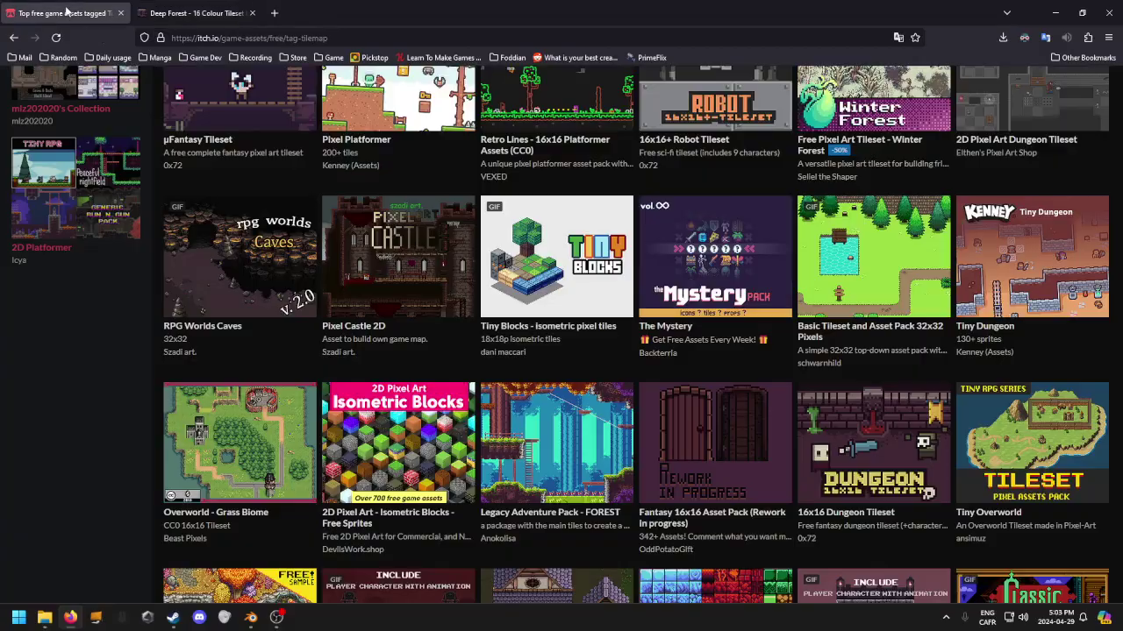
{"action": "scroll", "coordinate": [481, 338], "scroll_direction": "up", "scroll_amount": 3}
{"action": "scroll", "coordinate": [481, 338], "scroll_direction": "up", "scroll_amount": 15}
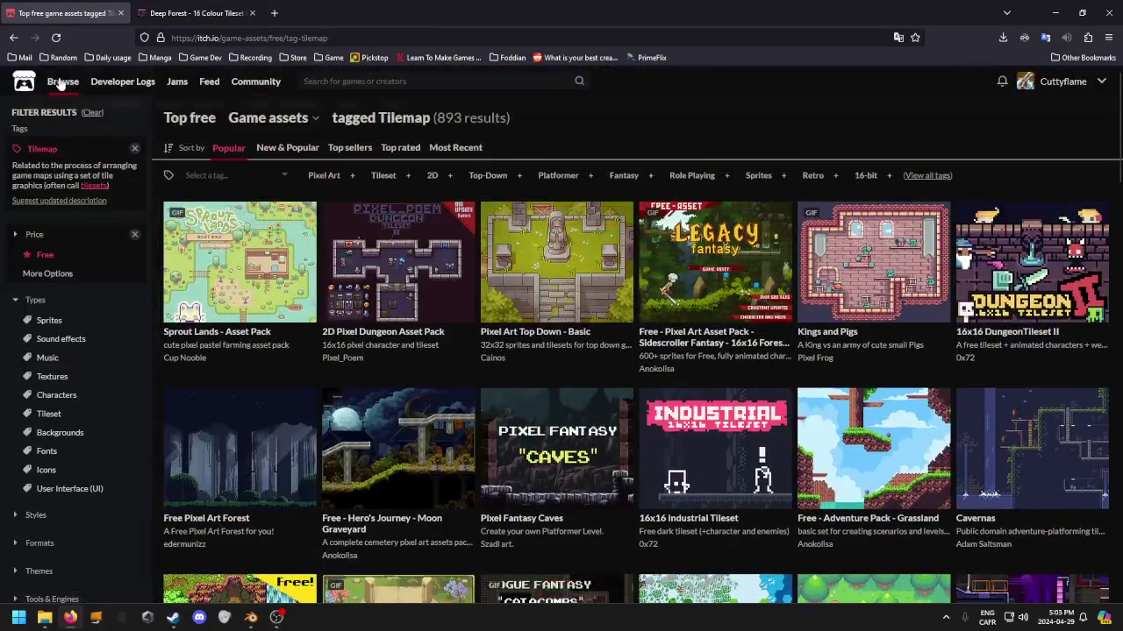
{"action": "mouse_move", "coordinate": [60, 81]}
Review the Deep Forest - 16 Colour Tileset page and highlight the licence's "both free and commercial projects" wording.
{"action": "left_click", "coordinate": [220, 13]}
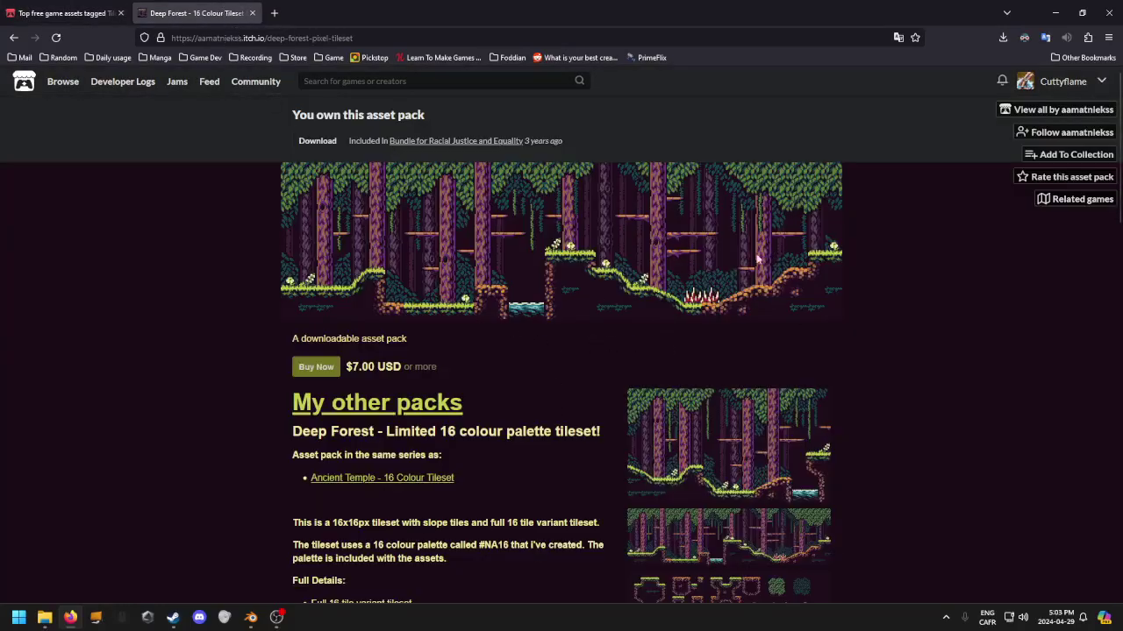
{"action": "scroll", "coordinate": [748, 354], "scroll_direction": "down", "scroll_amount": 5}
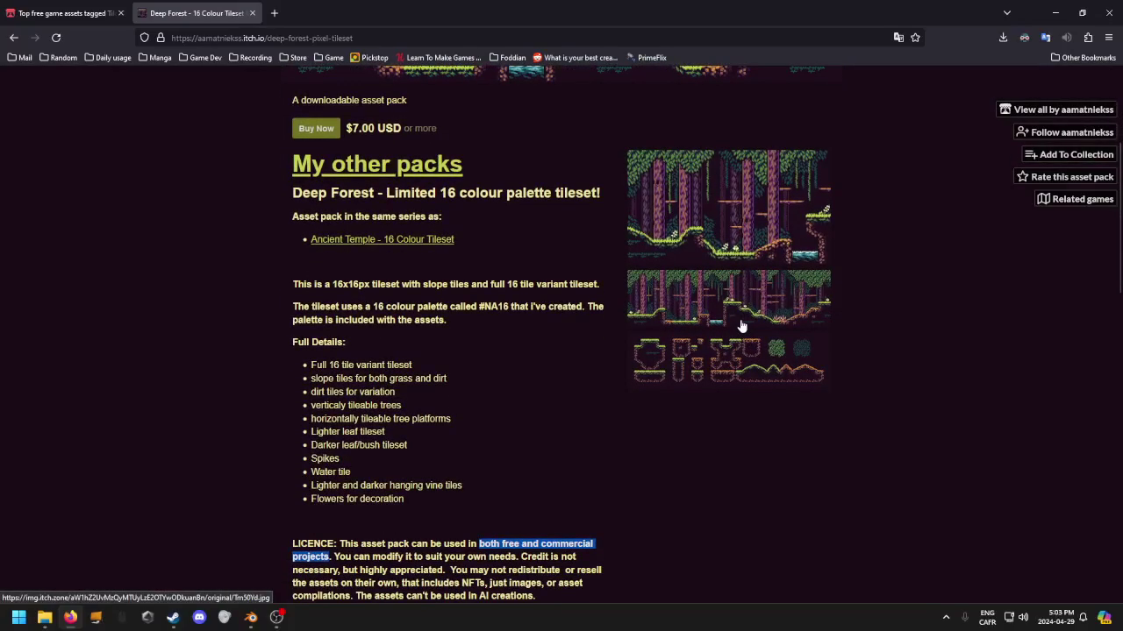
{"action": "scroll", "coordinate": [742, 332], "scroll_direction": "down", "scroll_amount": 3}
{"action": "left_click_drag", "start_coordinate": [293, 307], "coordinate": [439, 309]}
{"action": "left_click", "coordinate": [497, 309]}
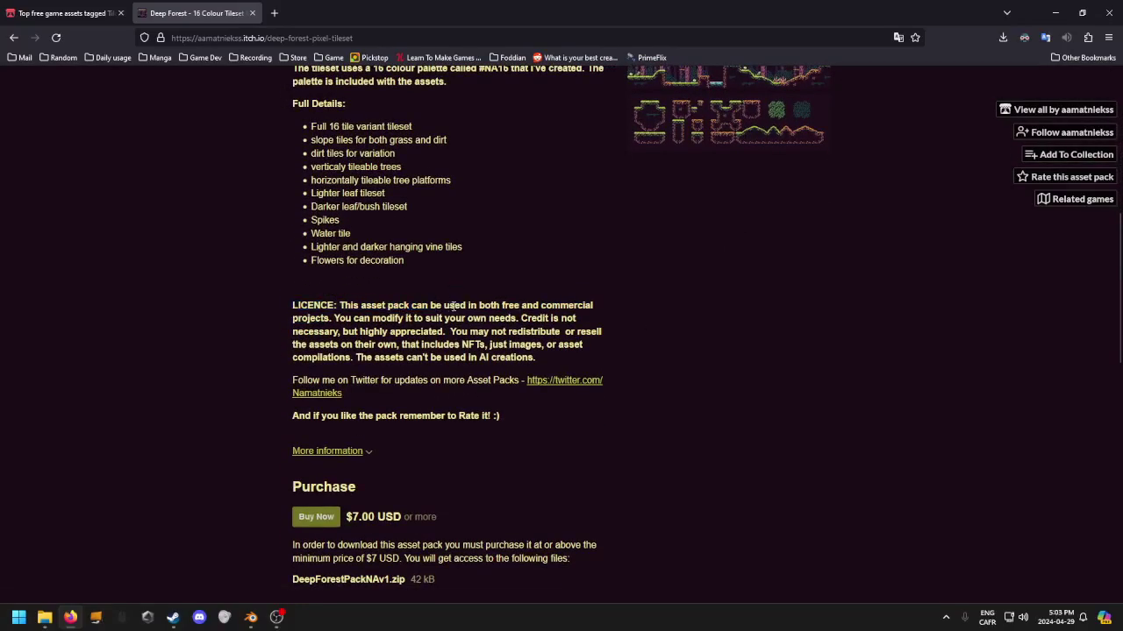
{"action": "left_click_drag", "start_coordinate": [474, 307], "coordinate": [333, 319]}
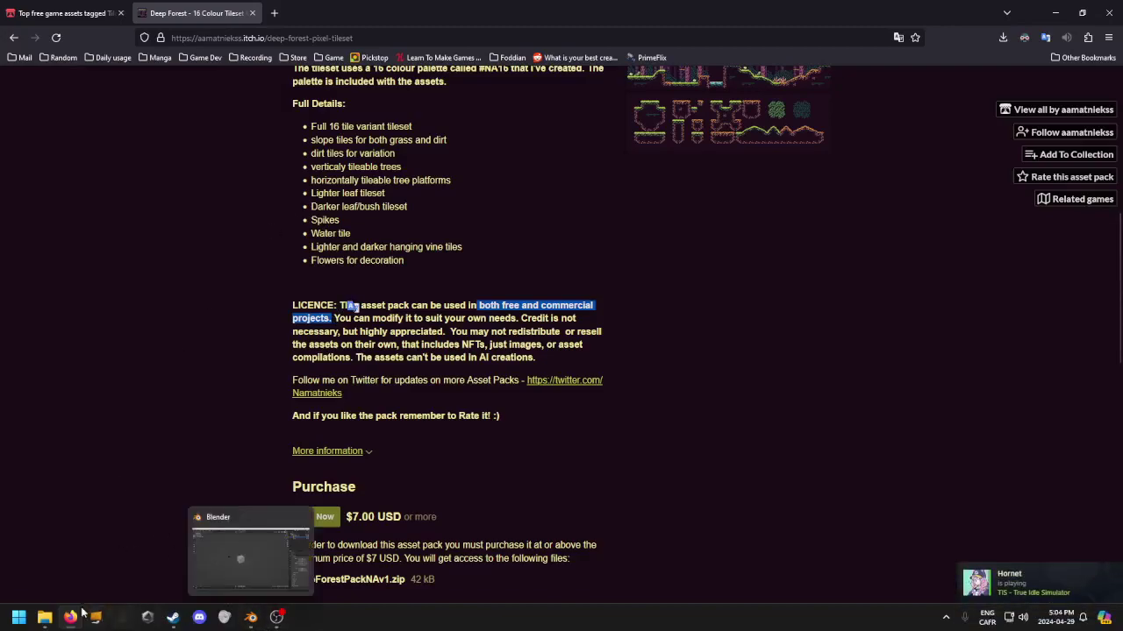
Look at the BaseMap and Tutorial folders in CustomMaps and find the DeepForestTileset image inside Tutorial.
{"action": "left_click", "coordinate": [44, 617]}
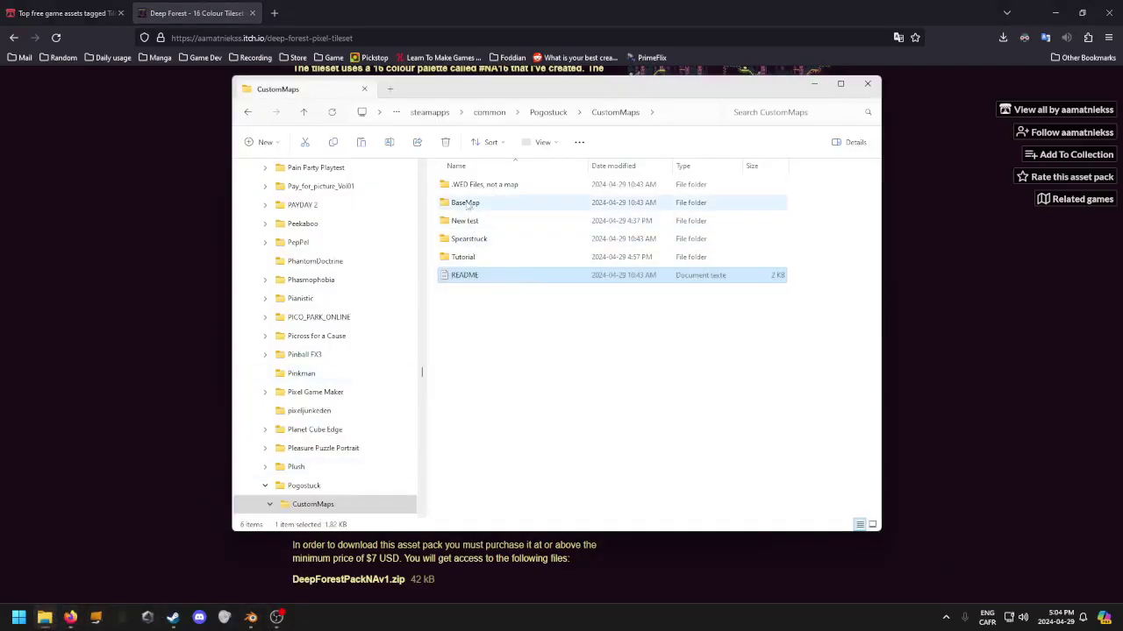
{"action": "left_click", "coordinate": [505, 205]}
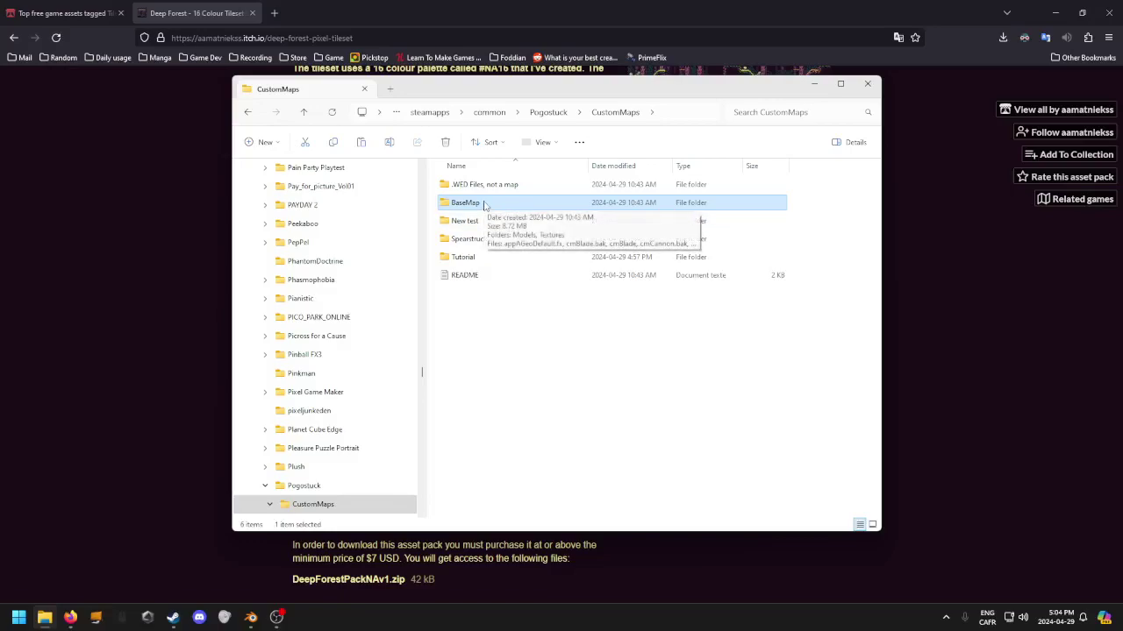
{"action": "left_click", "coordinate": [496, 257]}
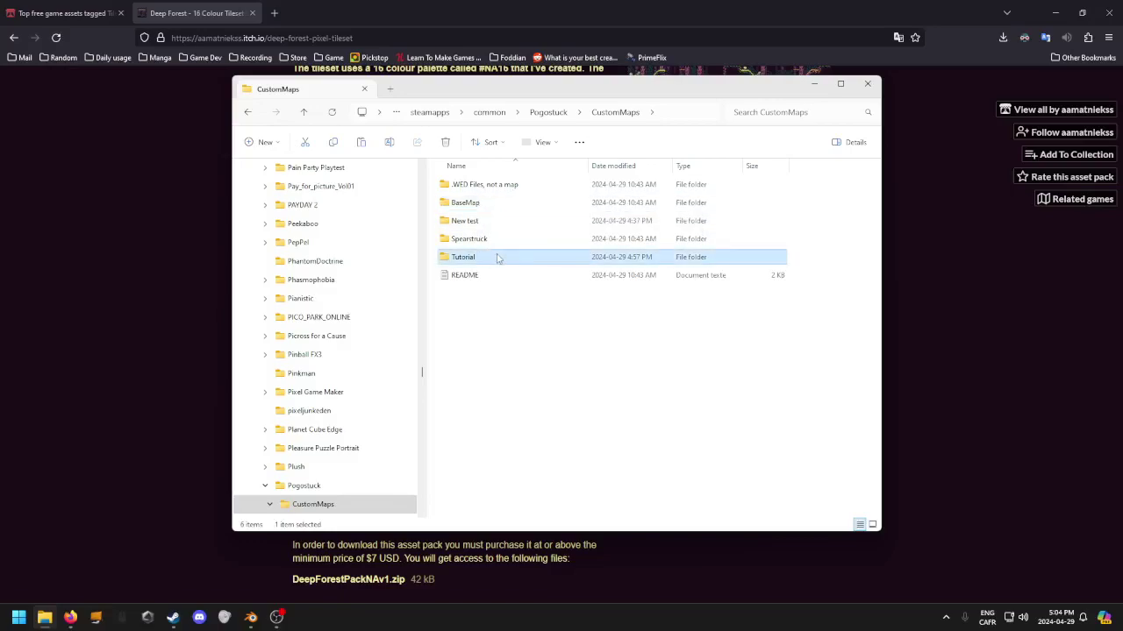
{"action": "double_click", "coordinate": [496, 257]}
{"action": "scroll", "coordinate": [506, 401], "scroll_direction": "down", "scroll_amount": 3}
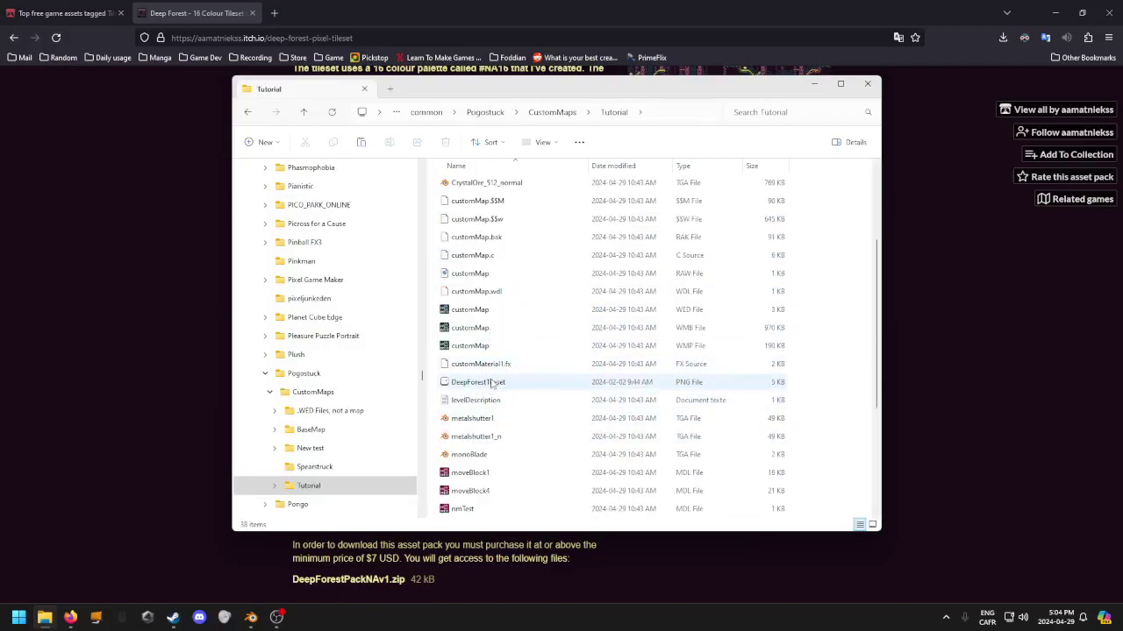
{"action": "left_click", "coordinate": [814, 86]}
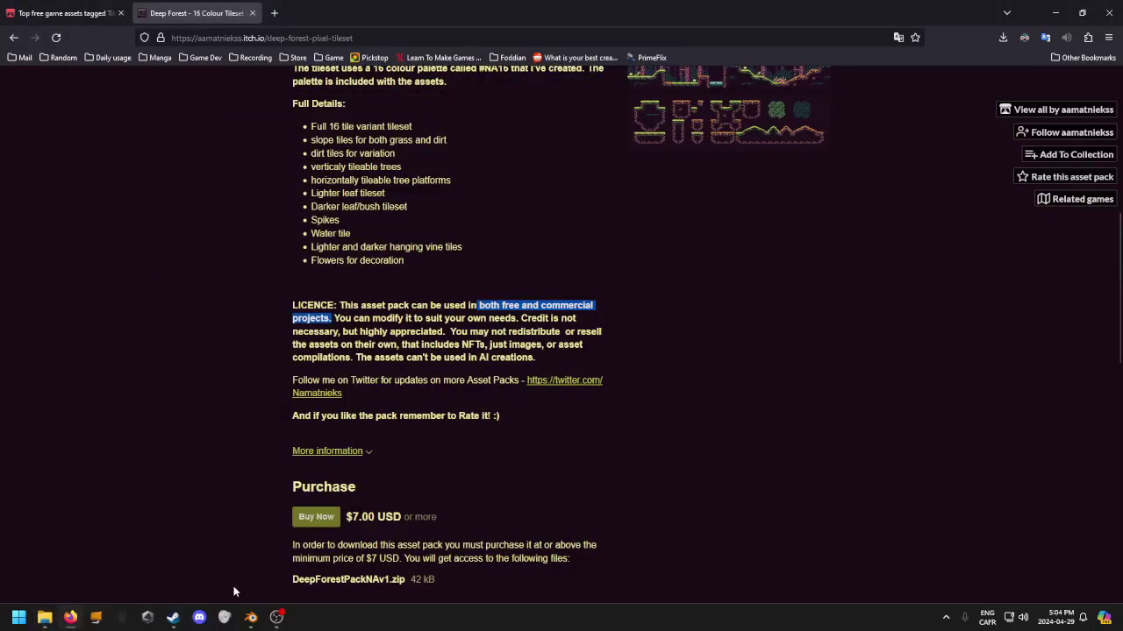
Switch to Steam and check Blender's beta participation setting in its properties.
{"action": "left_click", "coordinate": [173, 618]}
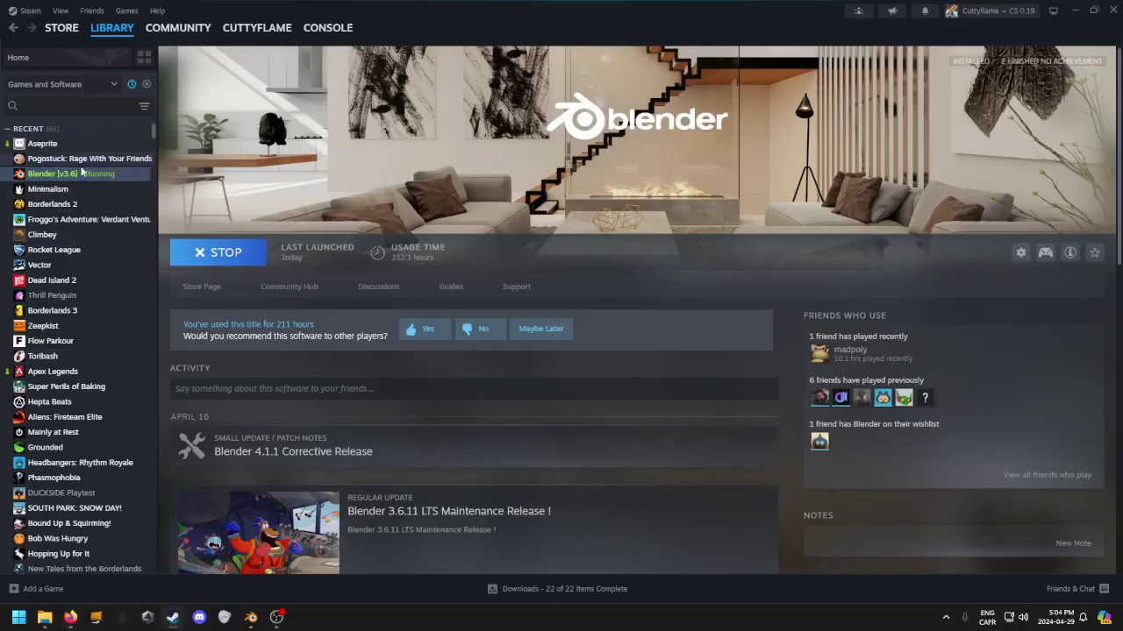
{"action": "right_click", "coordinate": [79, 175]}
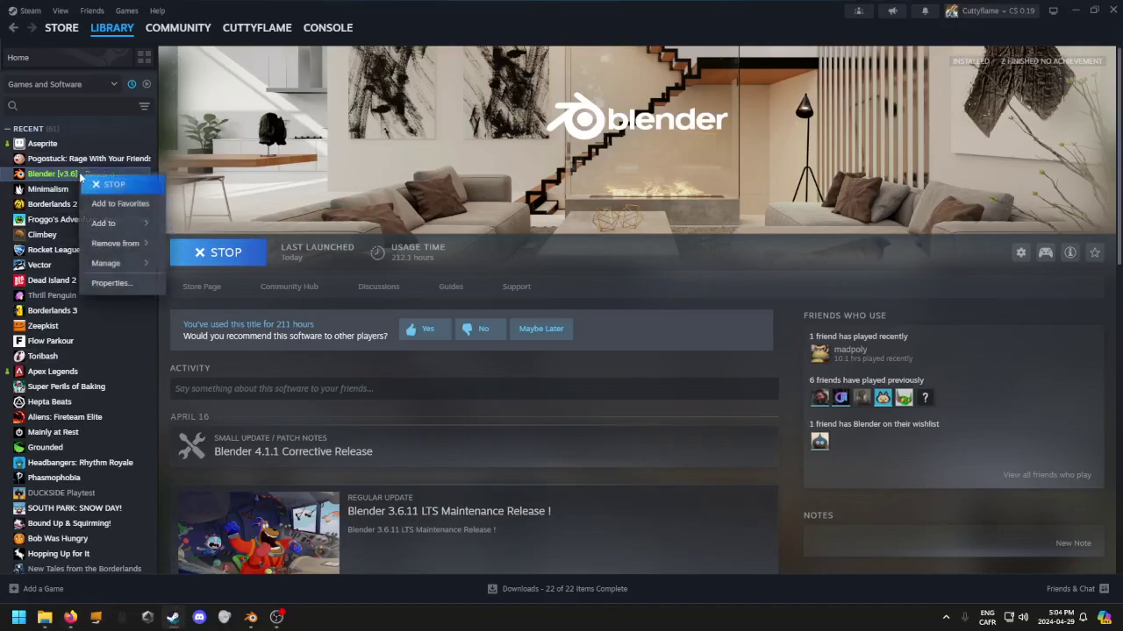
{"action": "left_click", "coordinate": [109, 284]}
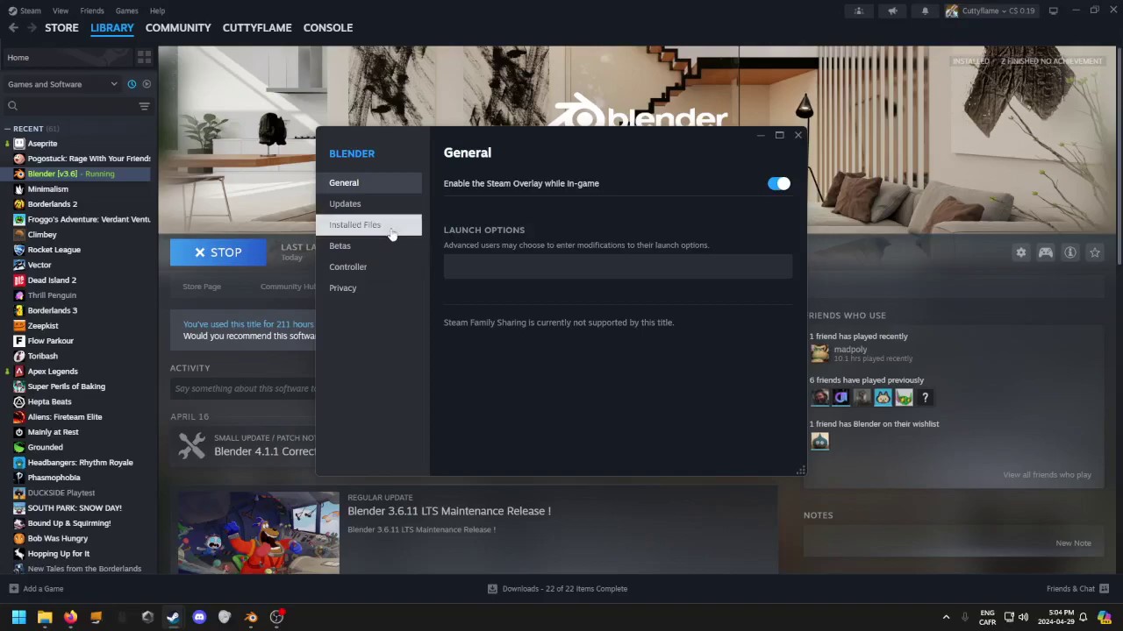
{"action": "left_click", "coordinate": [390, 248]}
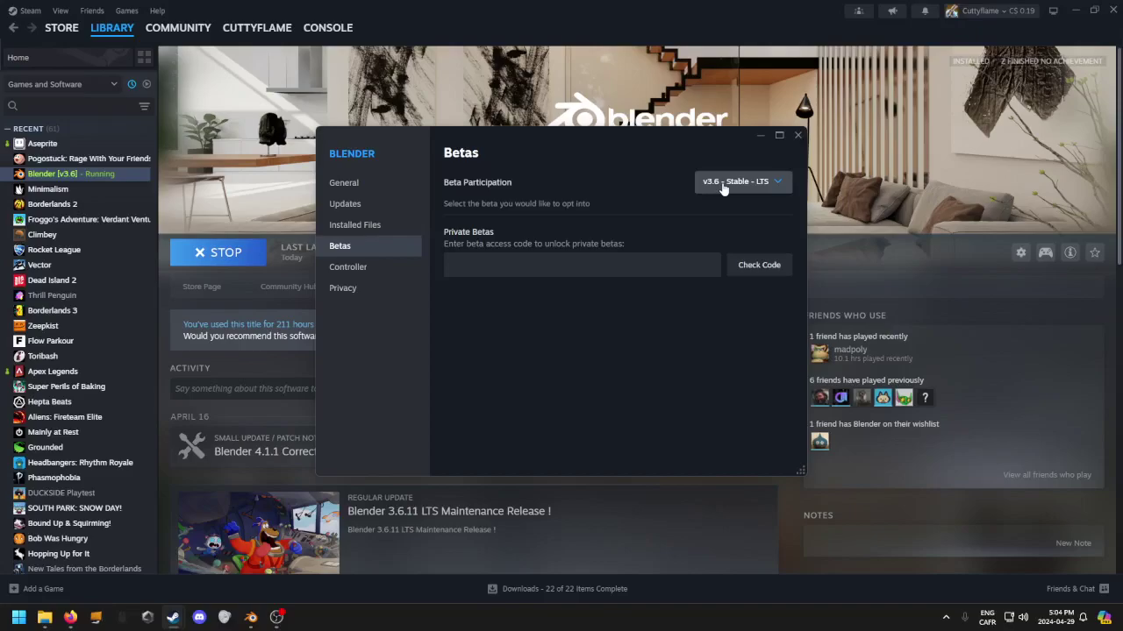
{"action": "left_click", "coordinate": [798, 134]}
Switch to Blender and show the sidebar of the 3D viewport.
{"action": "left_click", "coordinate": [251, 617]}
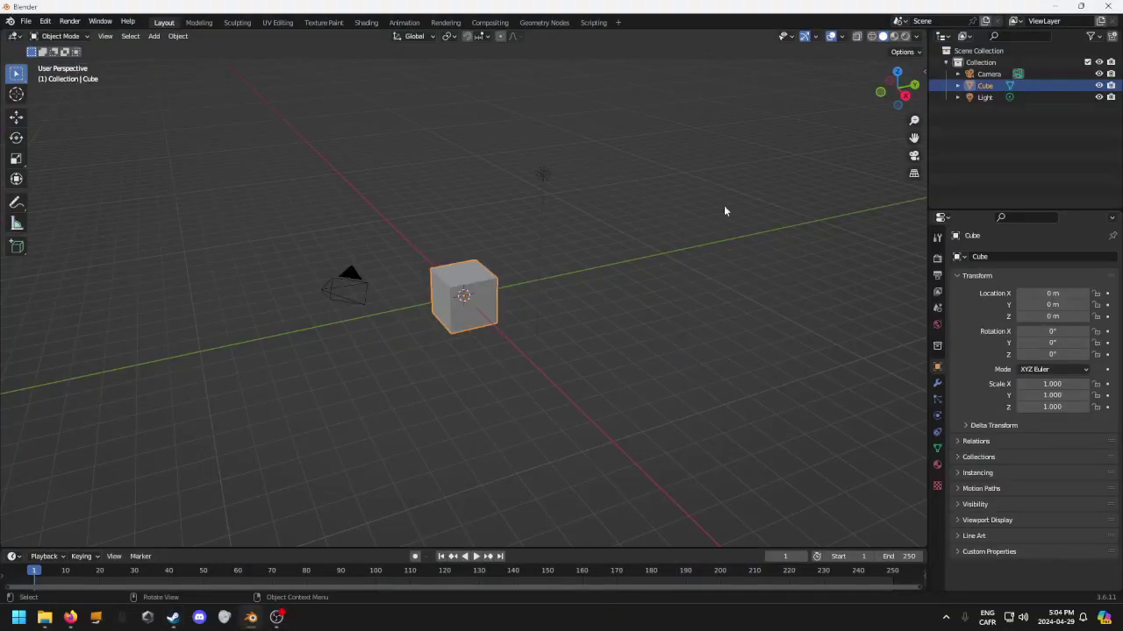
{"action": "left_click", "coordinate": [923, 76]}
{"action": "left_click", "coordinate": [923, 74]}
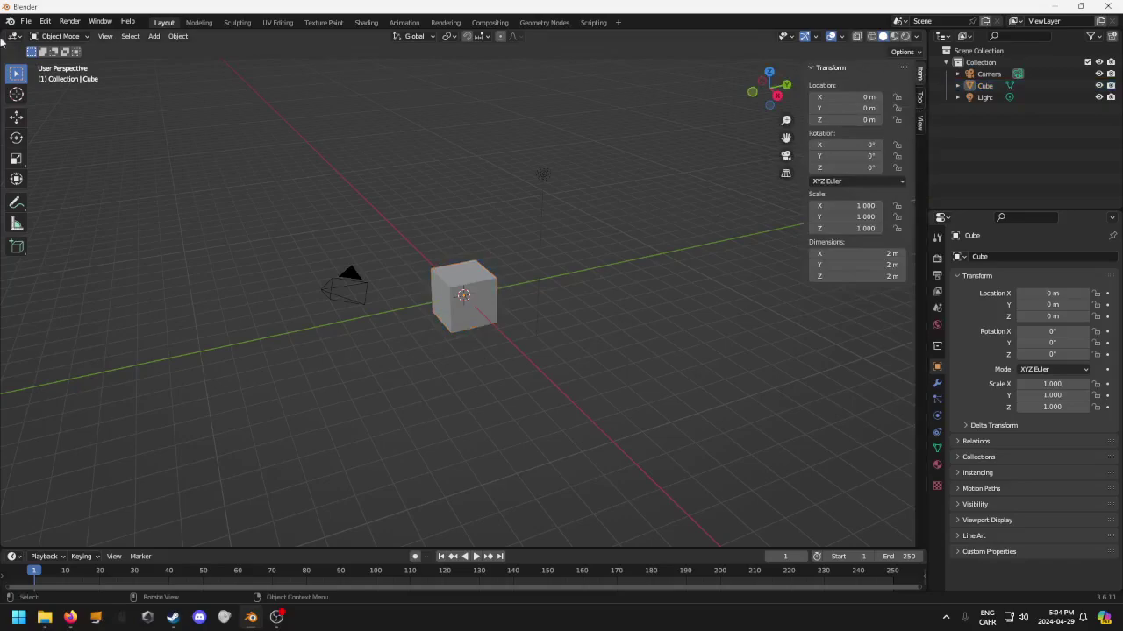
Install the operator_mdl_export.py add-on from the Blender 3.3 MDL Exporter folder under CustomMaps' ".WED Files, not a map".
{"action": "left_click", "coordinate": [44, 21]}
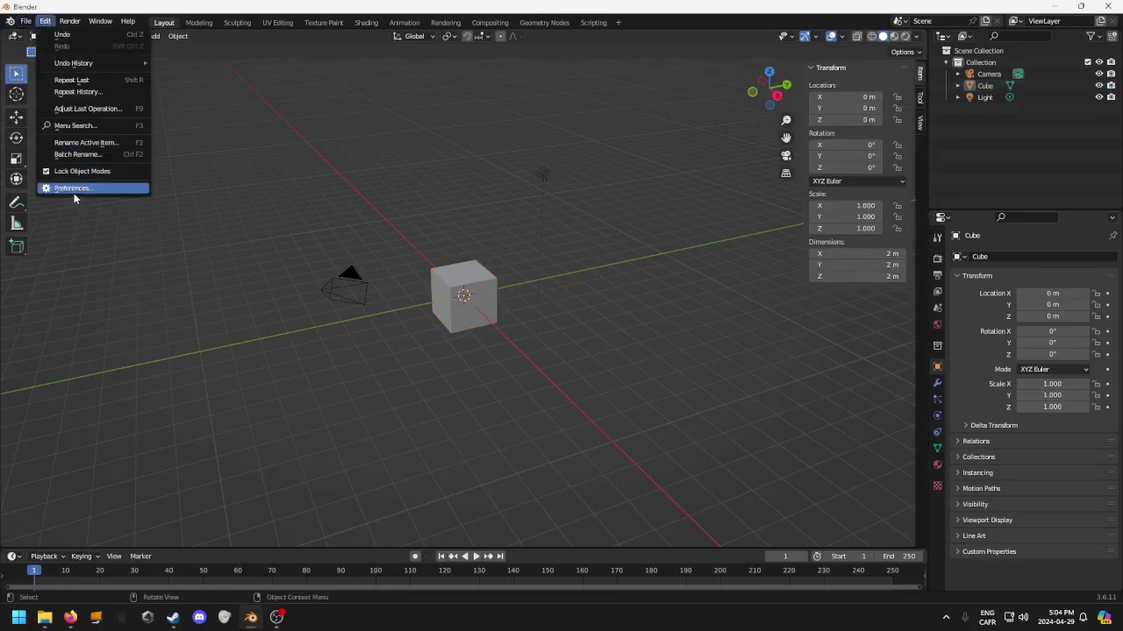
{"action": "left_click", "coordinate": [73, 190]}
{"action": "left_click_drag", "start_coordinate": [75, 40], "coordinate": [115, 74]}
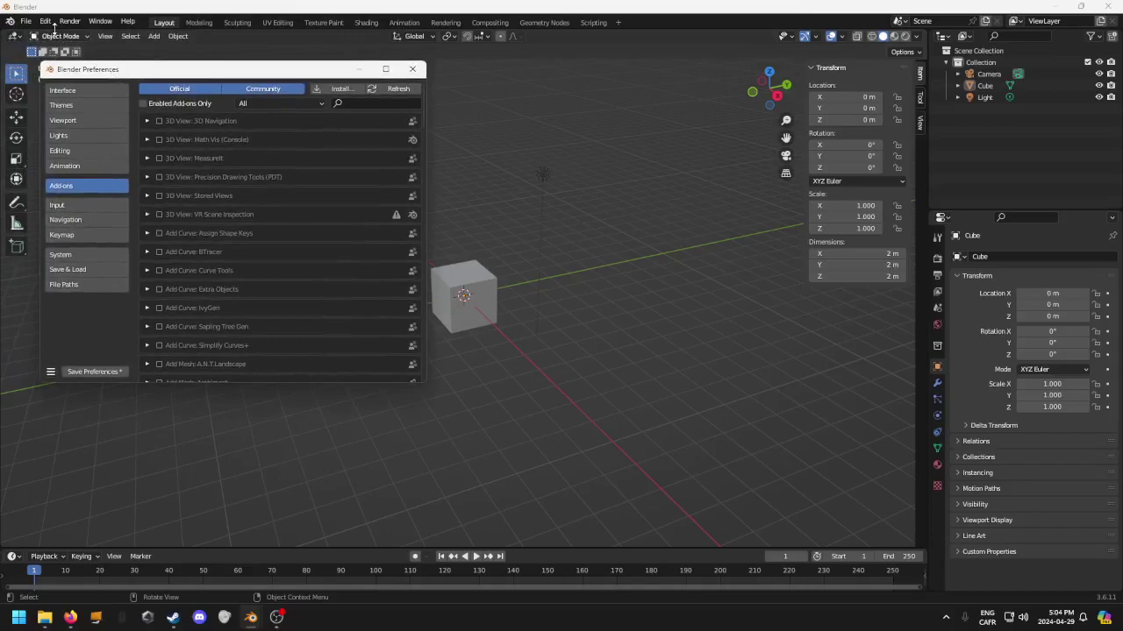
{"action": "left_click", "coordinate": [337, 89]}
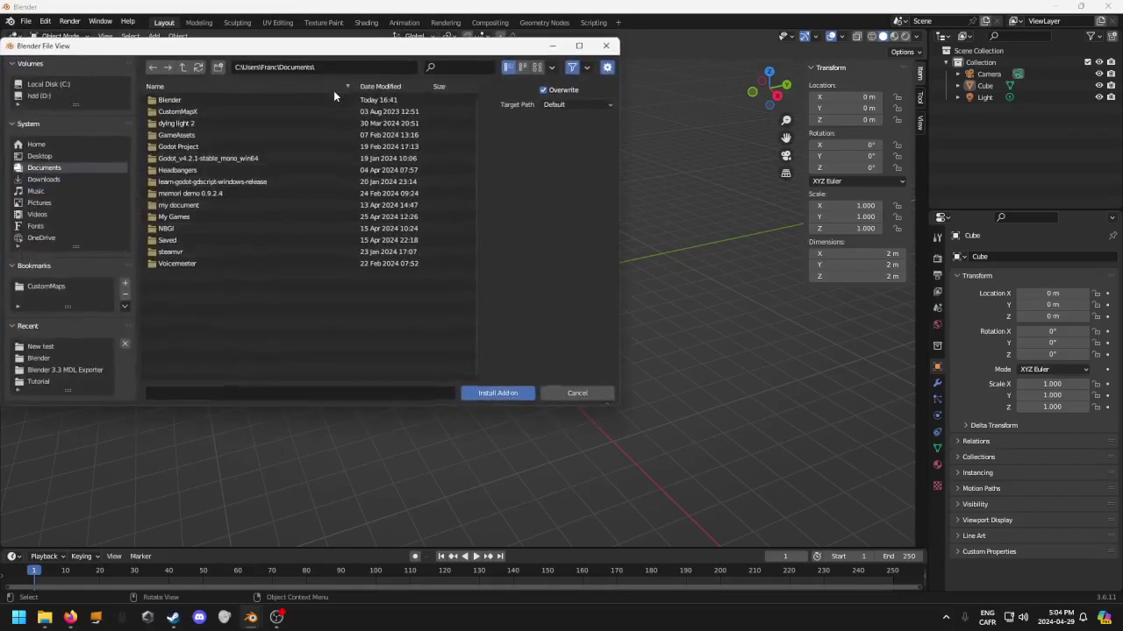
{"action": "left_click", "coordinate": [71, 286]}
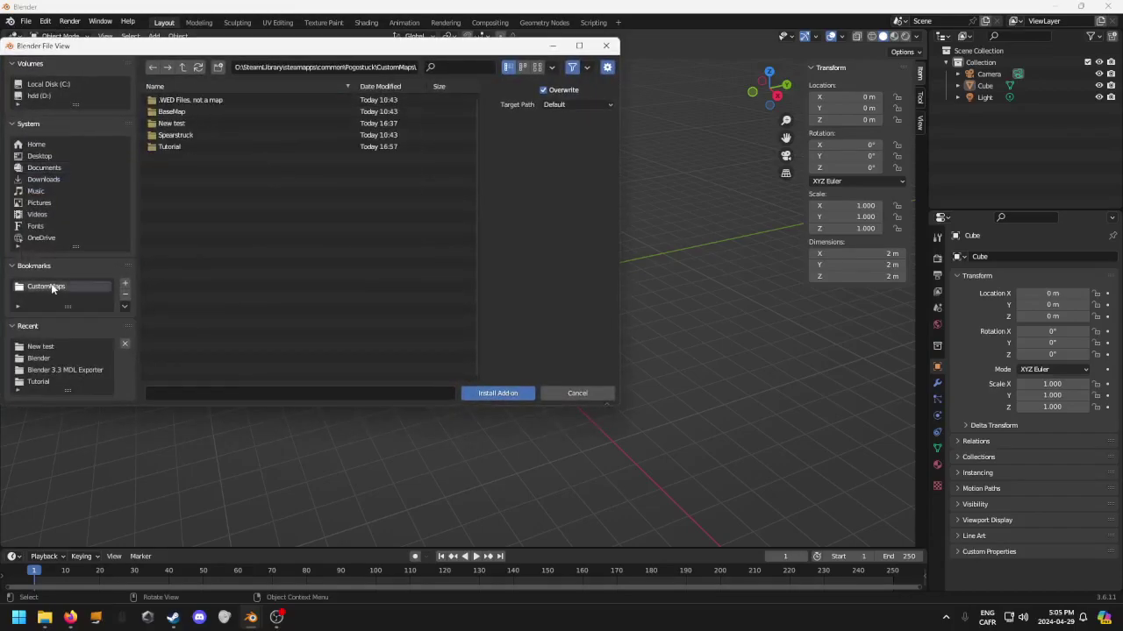
{"action": "left_click", "coordinate": [210, 102]}
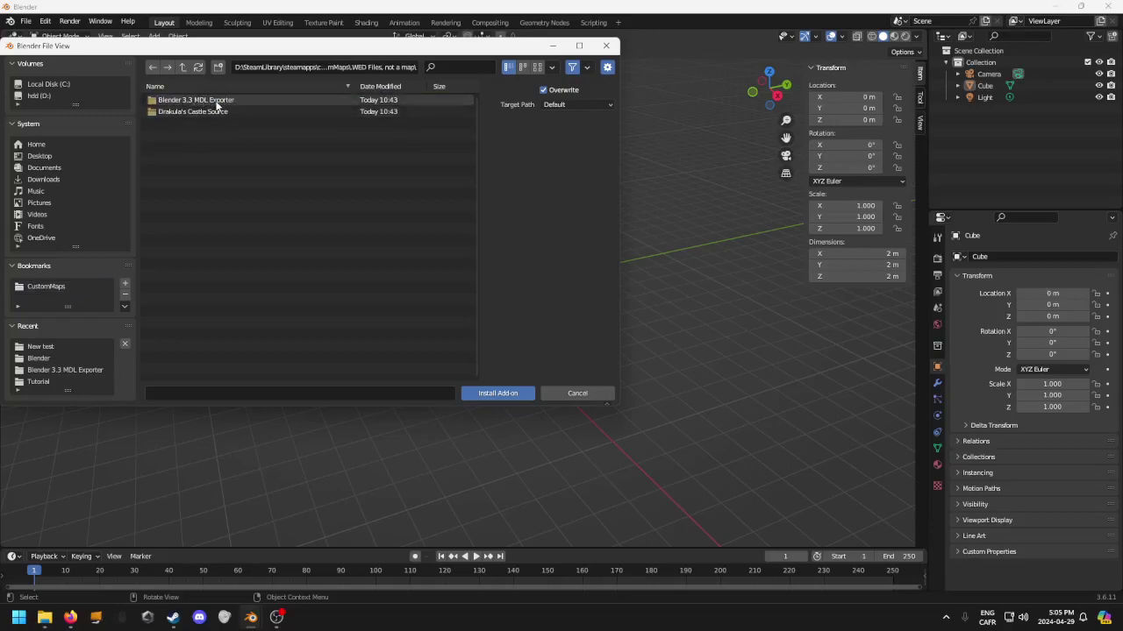
{"action": "left_click", "coordinate": [204, 101]}
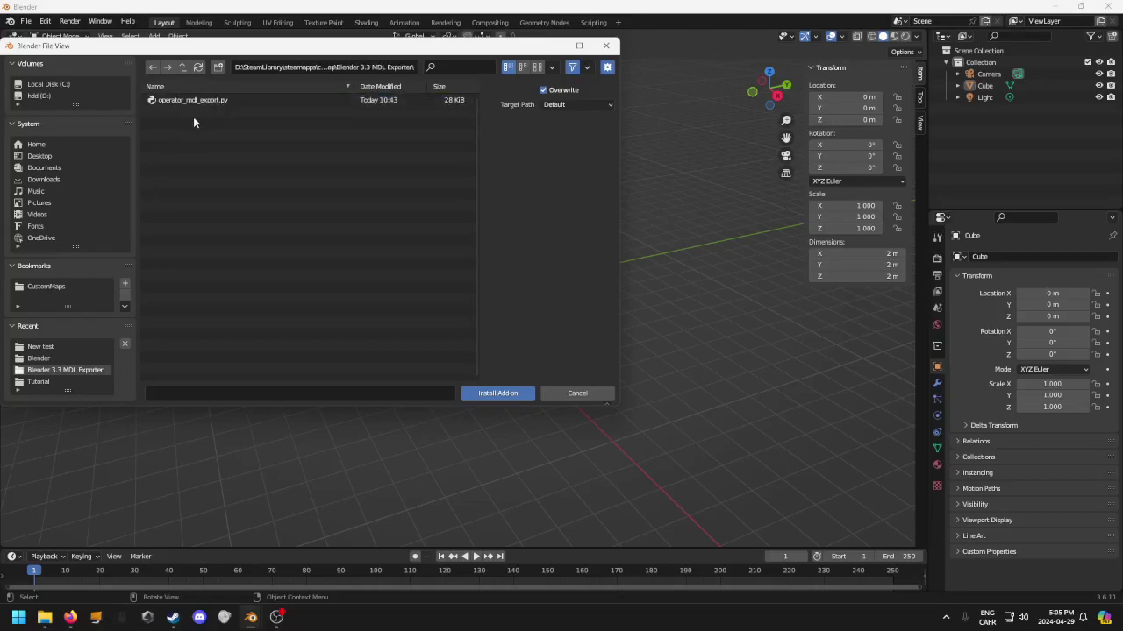
{"action": "left_click", "coordinate": [203, 100]}
{"action": "left_click", "coordinate": [498, 393]}
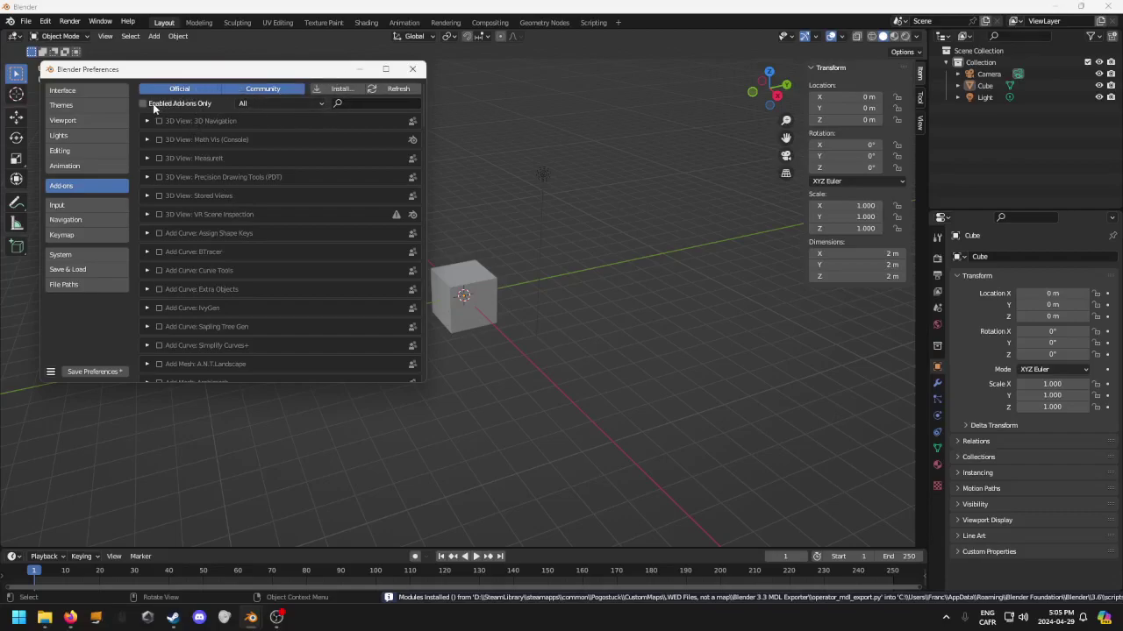
Search the add-ons for "exporter", enable Import-Export: 3D Gamestudio A8 Model Exporter, and close the preferences.
{"action": "left_click", "coordinate": [358, 104]}
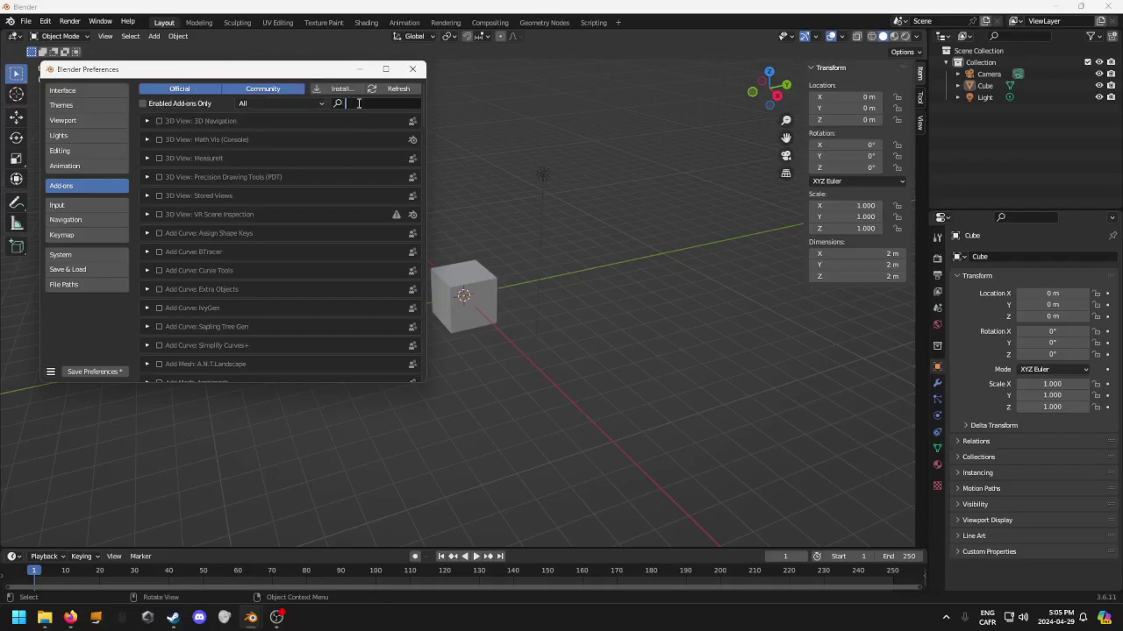
{"action": "type", "text": "exporter"}
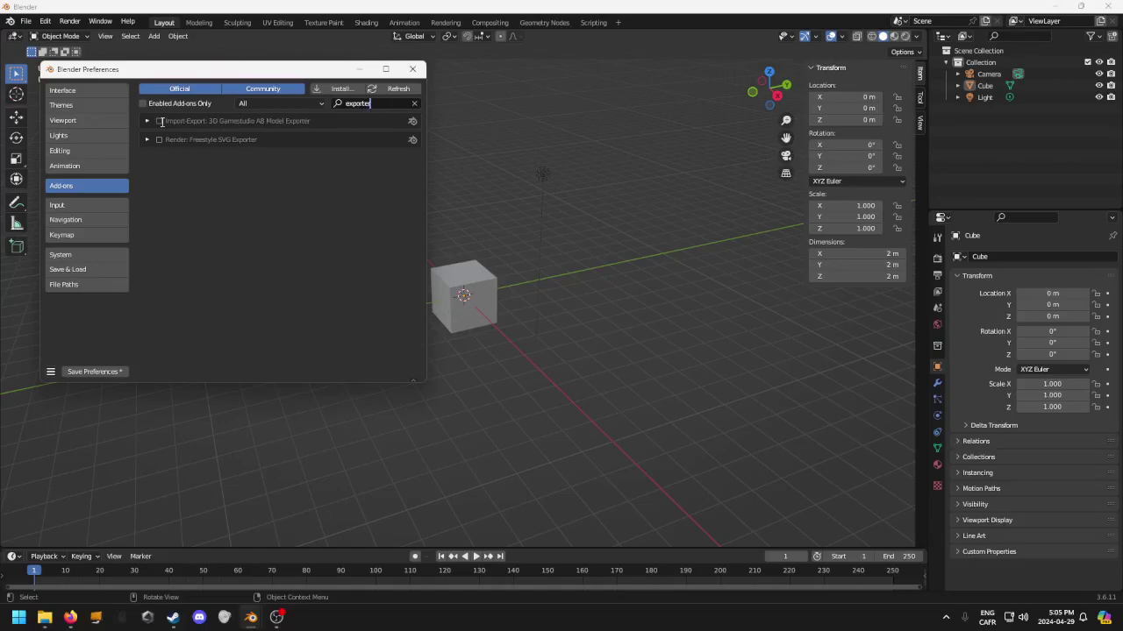
{"action": "left_click", "coordinate": [159, 121]}
{"action": "left_click", "coordinate": [159, 121]}
{"action": "left_click", "coordinate": [412, 68]}
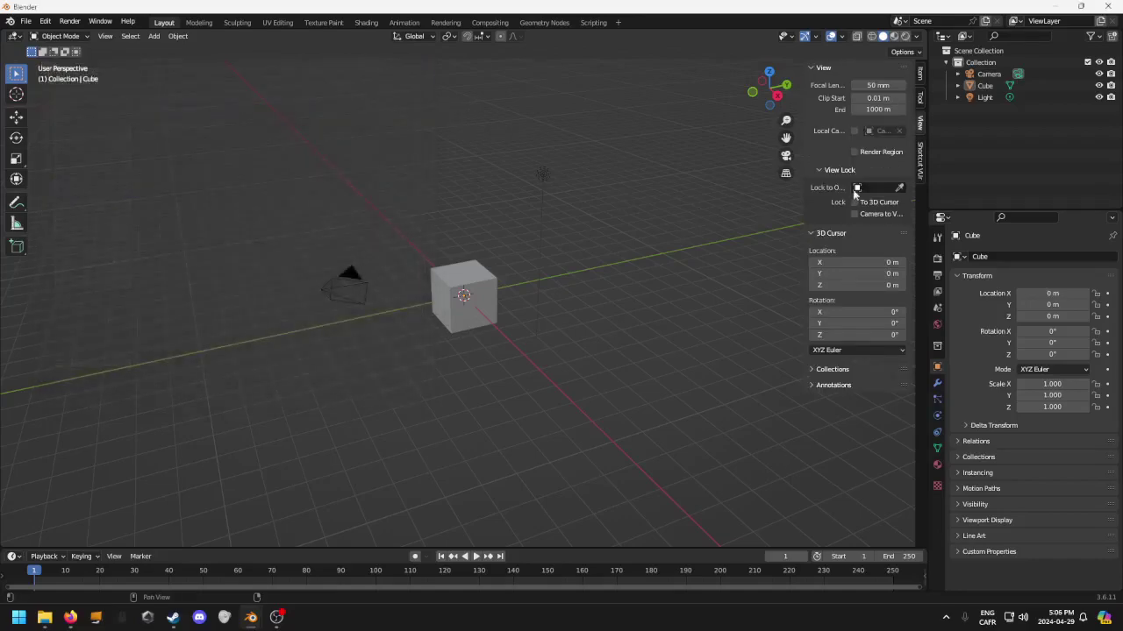
Start the Shortcut VUr input display and test it in the 3D viewport.
{"action": "left_click", "coordinate": [920, 162]}
{"action": "left_click", "coordinate": [855, 86]}
{"action": "right_click", "coordinate": [686, 430]}
{"action": "left_click", "coordinate": [715, 282]}
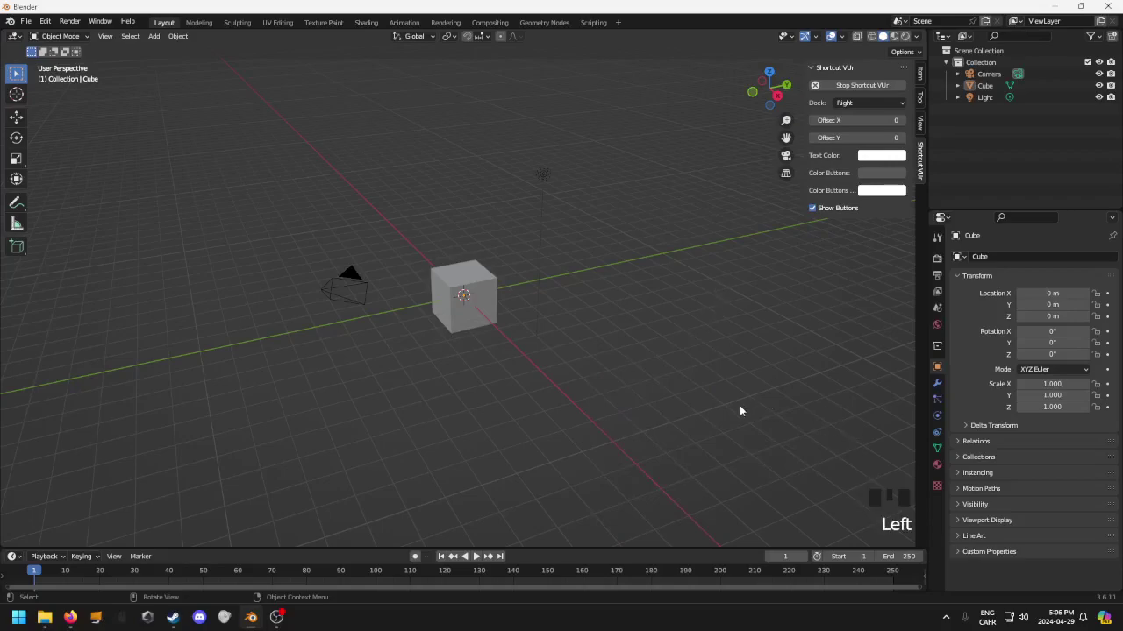
{"action": "scroll", "coordinate": [702, 407], "scroll_direction": "up", "scroll_amount": 3}
{"action": "scroll", "coordinate": [641, 407], "scroll_direction": "up", "scroll_amount": 2}
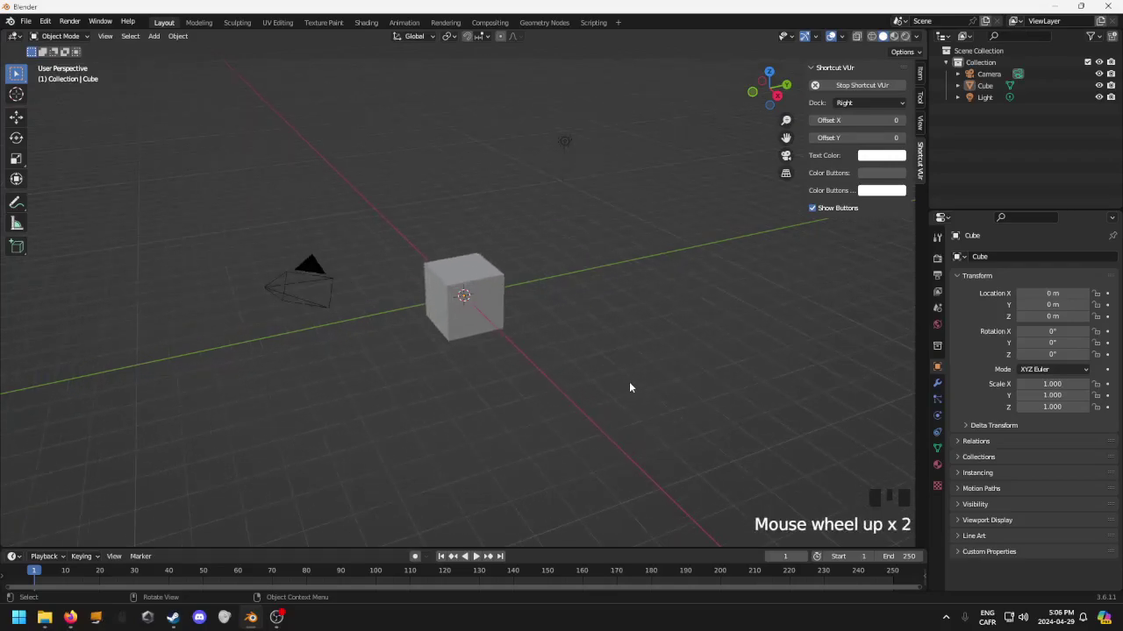
Delete the camera and the light from the scene.
{"action": "left_click", "coordinate": [989, 74]}
{"action": "key", "text": "Delete"}
{"action": "left_click", "coordinate": [989, 85]}
{"action": "key", "text": "Delete"}
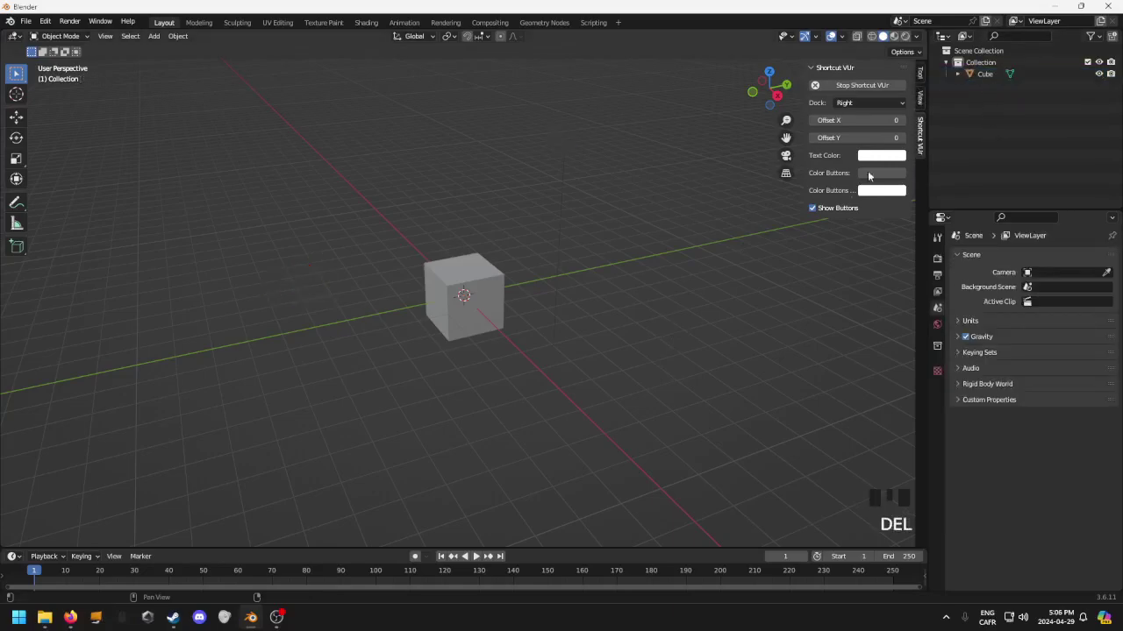
Remove the timeline by joining its area into the 3D viewport.
{"action": "left_click_drag", "start_coordinate": [477, 548], "coordinate": [521, 366]}
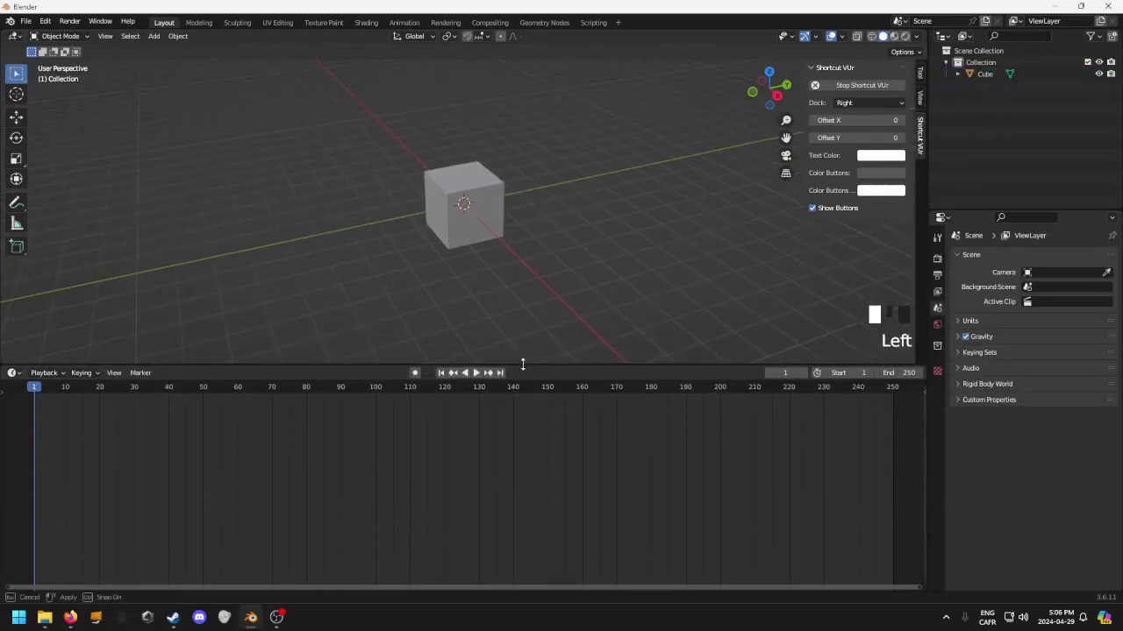
{"action": "right_click", "coordinate": [523, 366]}
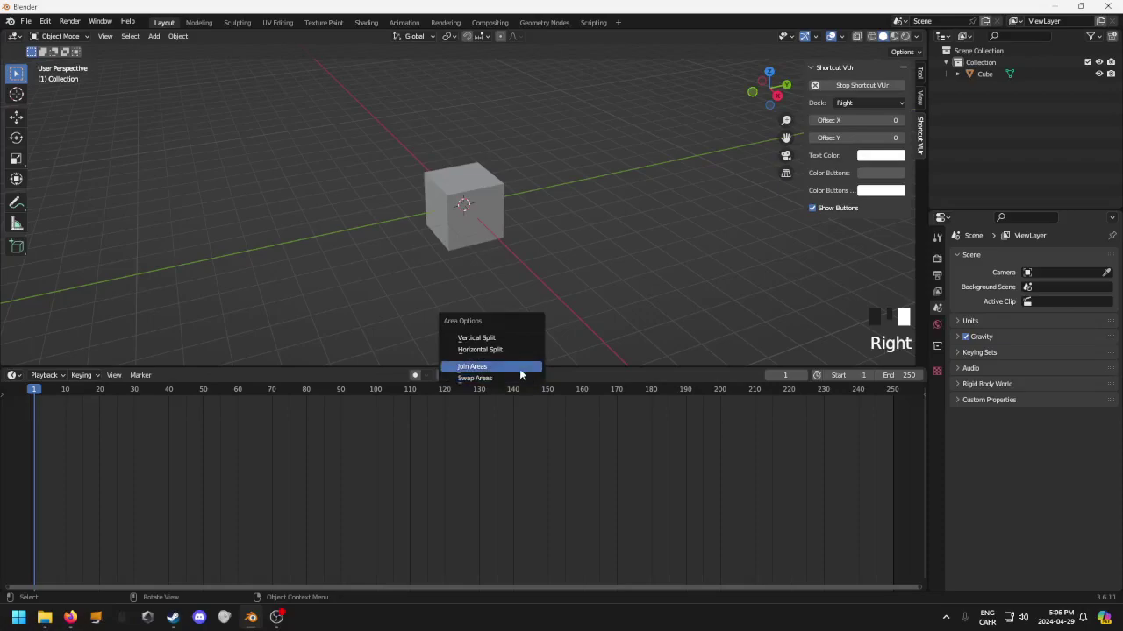
{"action": "left_click", "coordinate": [516, 368]}
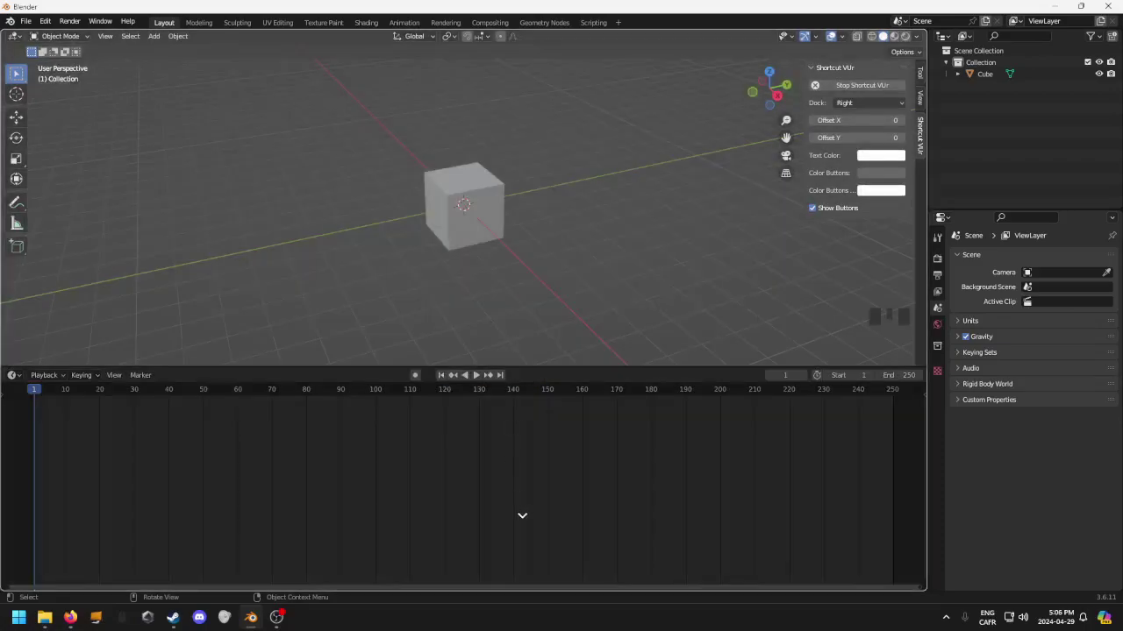
{"action": "left_click", "coordinate": [523, 512]}
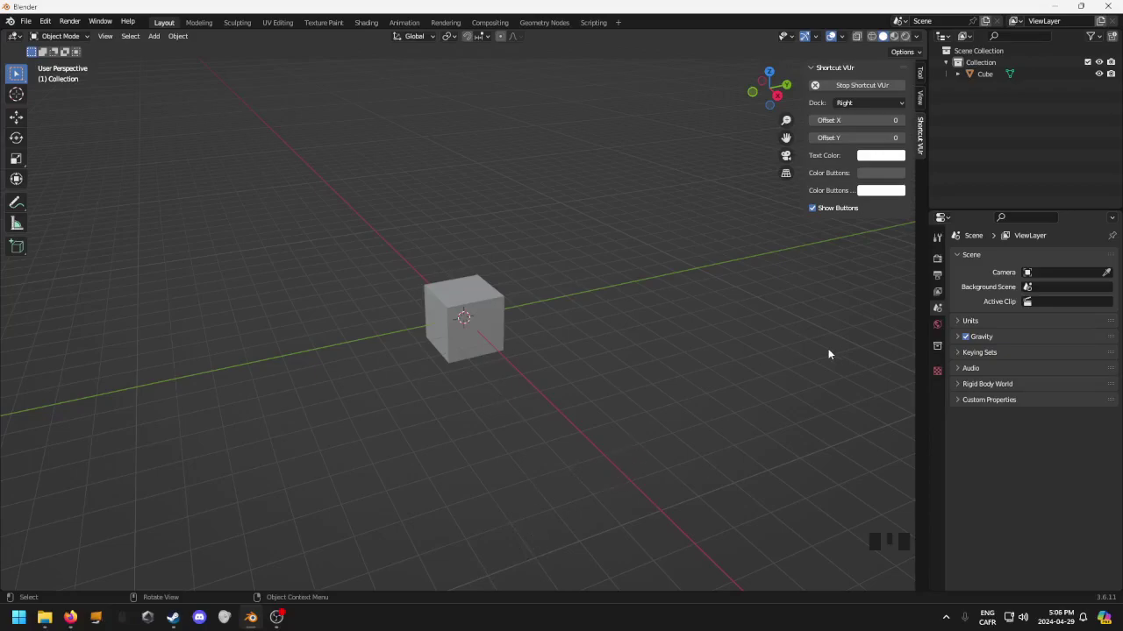
Put the cube into Edit Mode and box-select the vertices on one of its sides.
{"action": "left_click", "coordinate": [498, 351]}
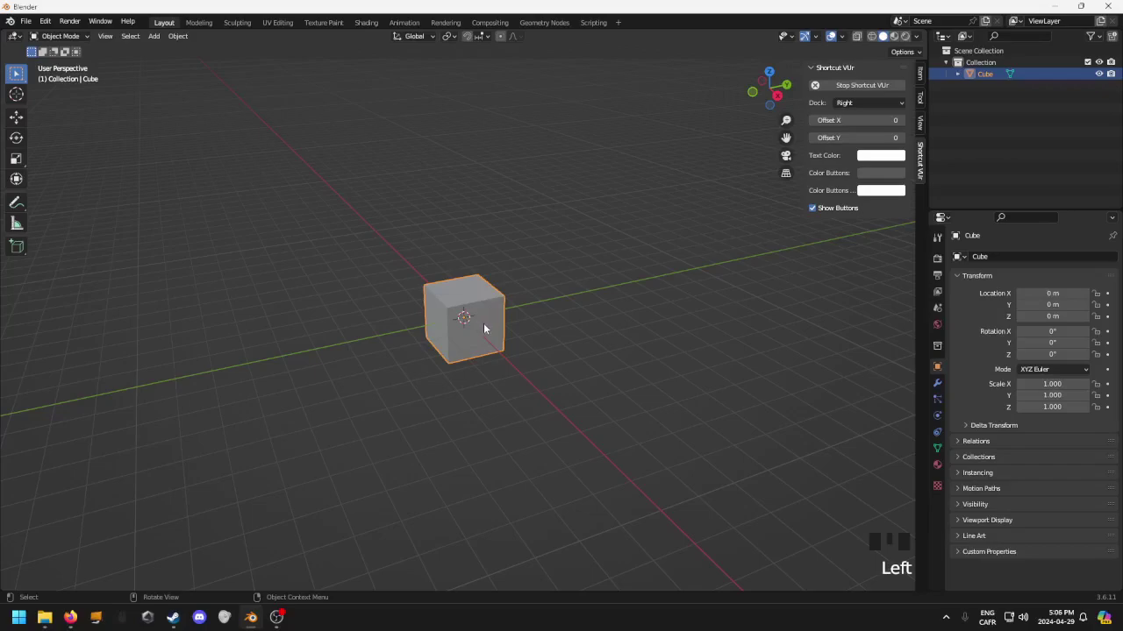
{"action": "middle_click_drag", "start_coordinate": [465, 300], "coordinate": [484, 298]}
{"action": "key", "text": "Tab"}
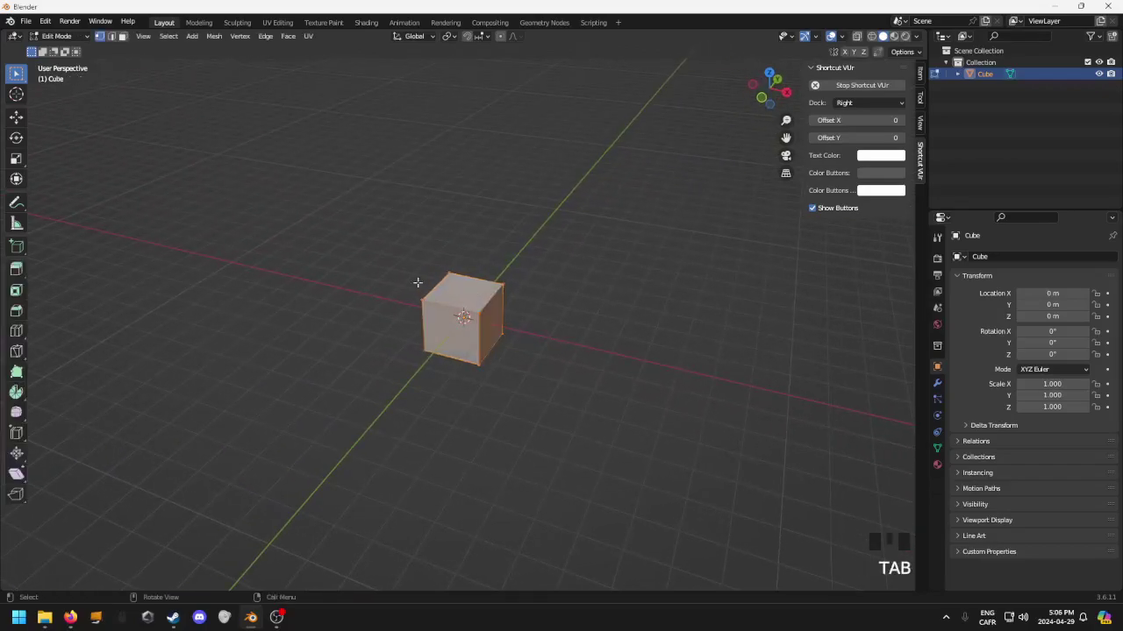
{"action": "left_click", "coordinate": [439, 412]}
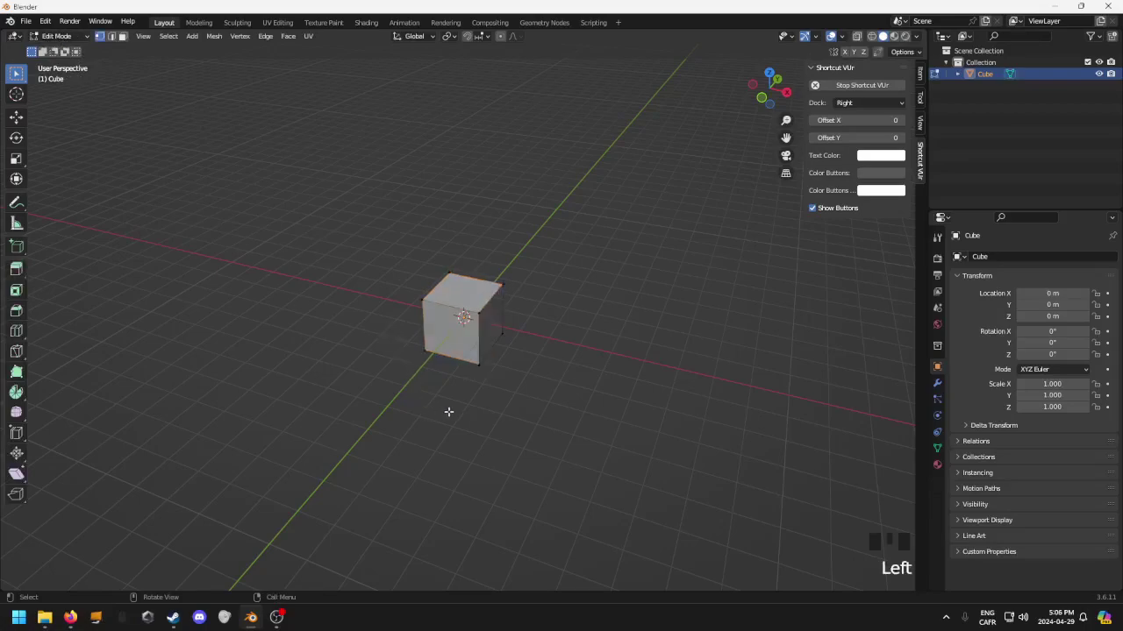
{"action": "middle_click_drag", "start_coordinate": [314, 311], "coordinate": [351, 333]}
{"action": "left_click_drag", "start_coordinate": [363, 237], "coordinate": [454, 379]}
{"action": "middle_click_drag", "start_coordinate": [454, 379], "coordinate": [468, 408]}
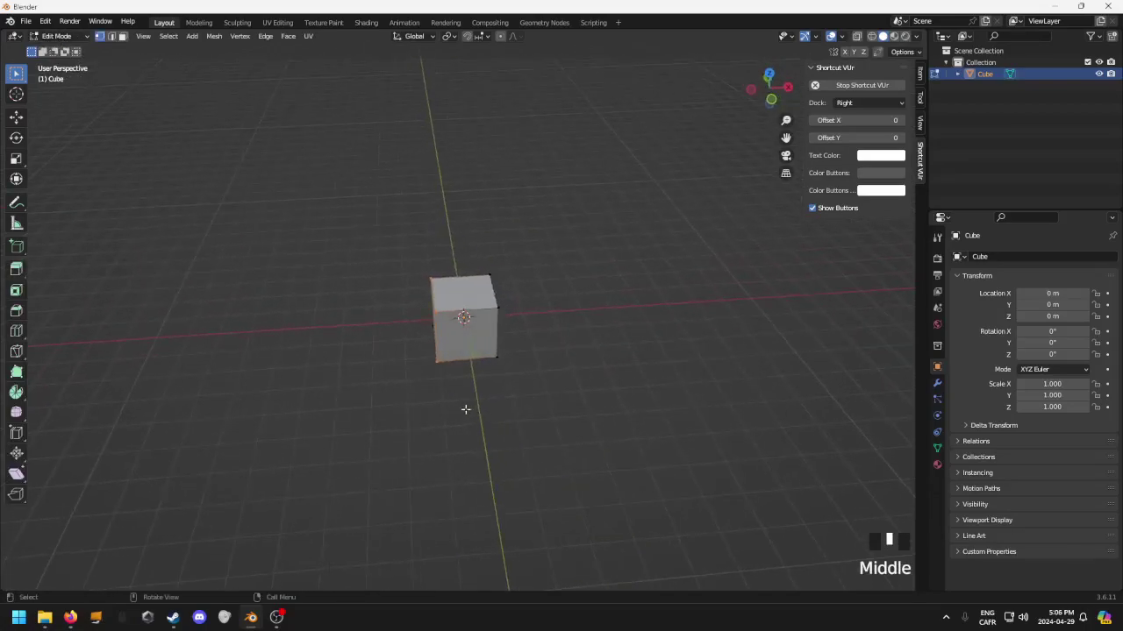
Try out the face, vertex and edge selection modes by picking a vertex and an edge of the cube.
{"action": "key", "text": "3"}
{"action": "left_click", "coordinate": [124, 40]}
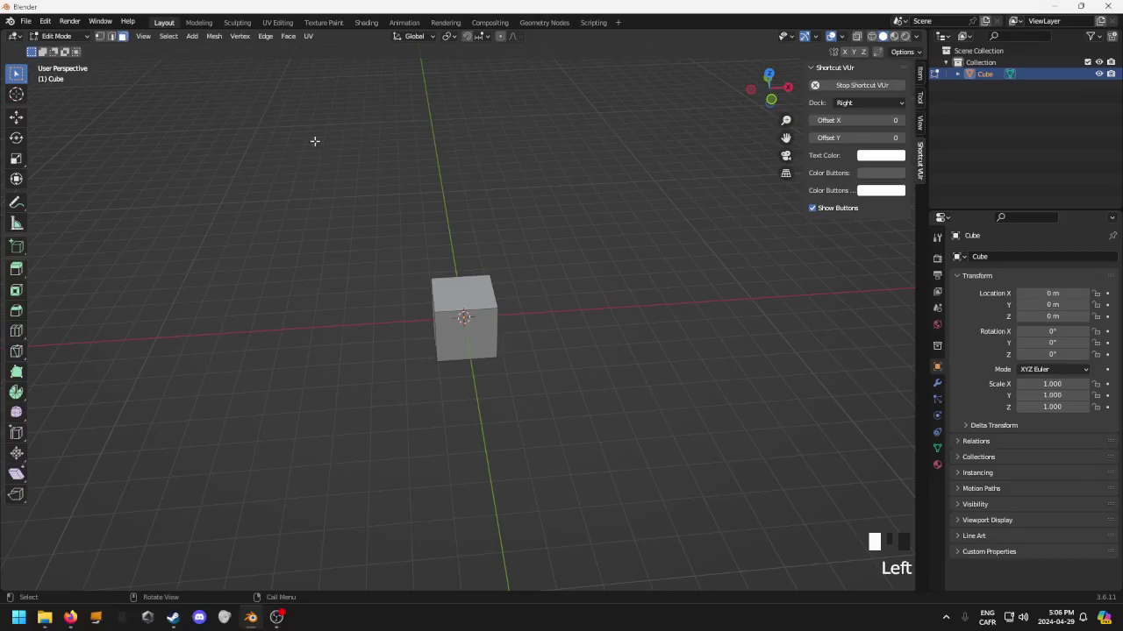
{"action": "key", "text": "3"}
{"action": "key", "text": "1"}
{"action": "left_click", "coordinate": [438, 316]}
{"action": "key", "text": "2"}
{"action": "left_click", "coordinate": [463, 313]}
In face selection mode, delete all of the cube's faces except the one on the positive X side.
{"action": "key", "text": "3"}
{"action": "left_click", "coordinate": [474, 342]}
{"action": "middle_click_drag", "start_coordinate": [491, 418], "coordinate": [381, 401]}
{"action": "key", "text": "Delete"}
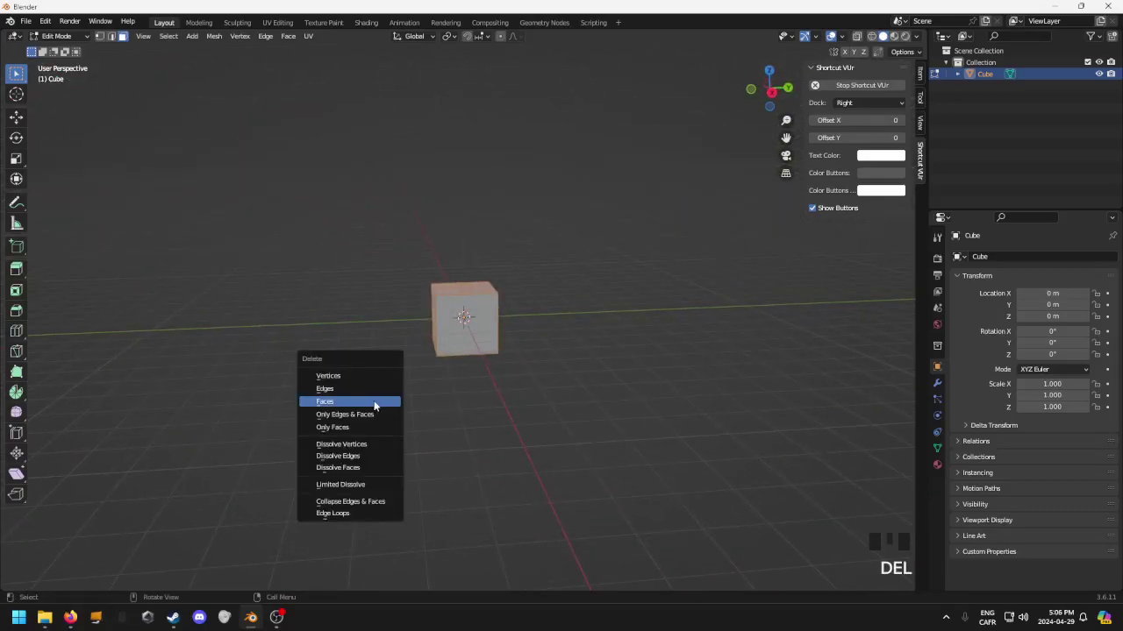
{"action": "left_click", "coordinate": [343, 401]}
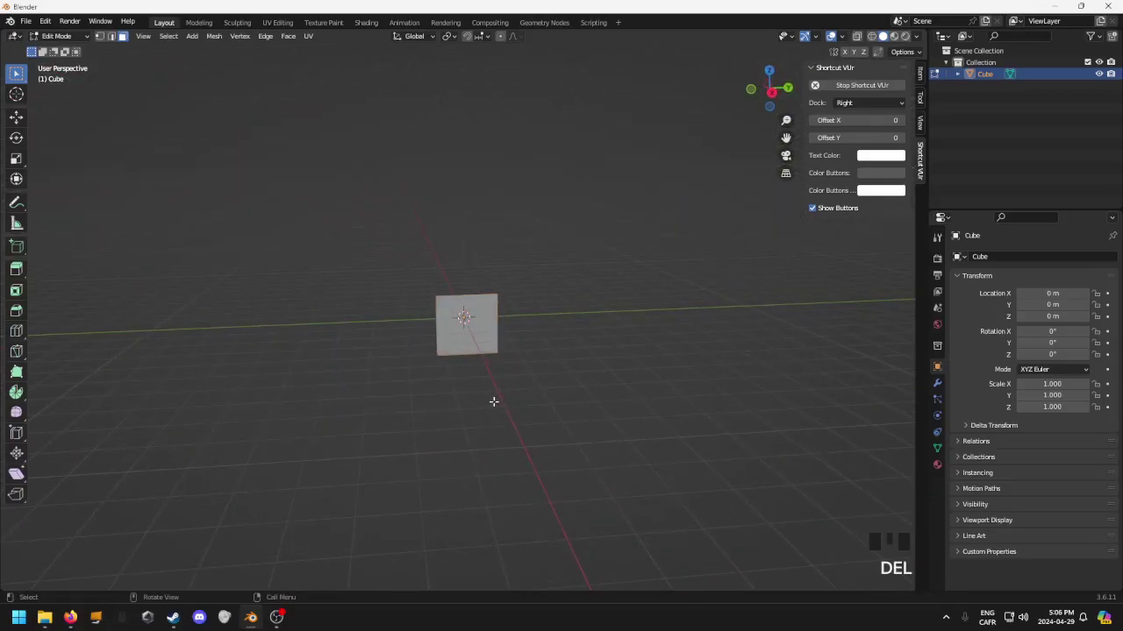
{"action": "left_click", "coordinate": [562, 406]}
{"action": "mouse_move", "coordinate": [561, 406]}
{"action": "middle_mouse_down"}
{"action": "mouse_move", "coordinate": [548, 389]}
{"action": "mouse_move", "coordinate": [566, 408]}
{"action": "middle_mouse_up"}
{"action": "scroll", "coordinate": [551, 394], "scroll_direction": "up", "scroll_amount": 5}
{"action": "scroll", "coordinate": [593, 415], "scroll_direction": "down", "scroll_amount": 2}
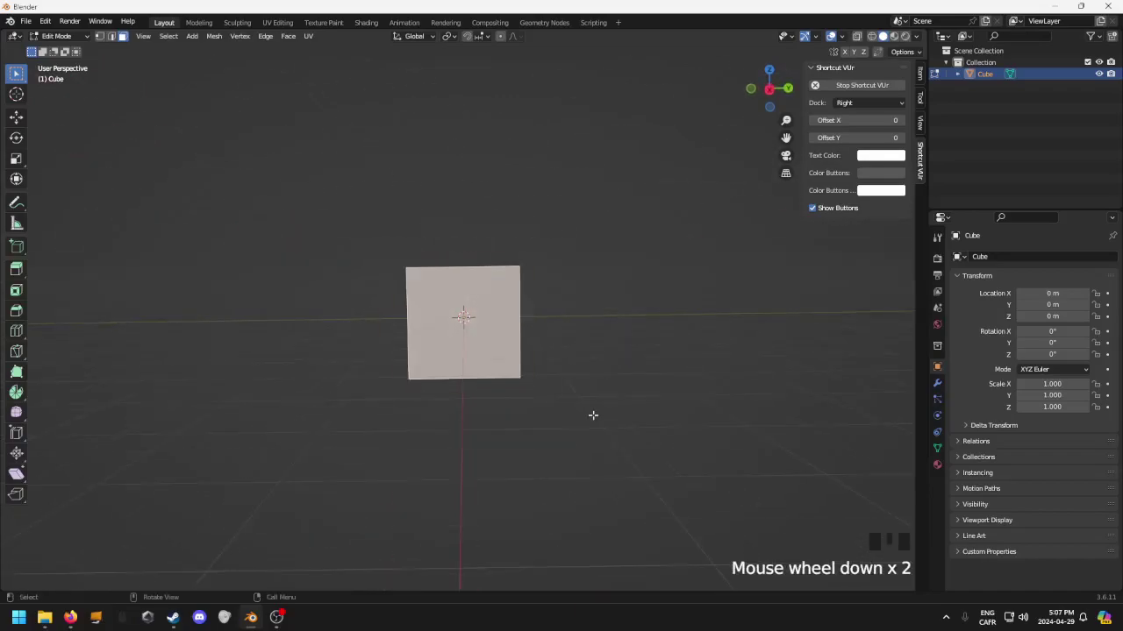
Assign DeepForestTileset.png from the CustomMaps Tutorial folder as an Image Texture for the material's Base Color.
{"action": "left_click", "coordinate": [940, 468]}
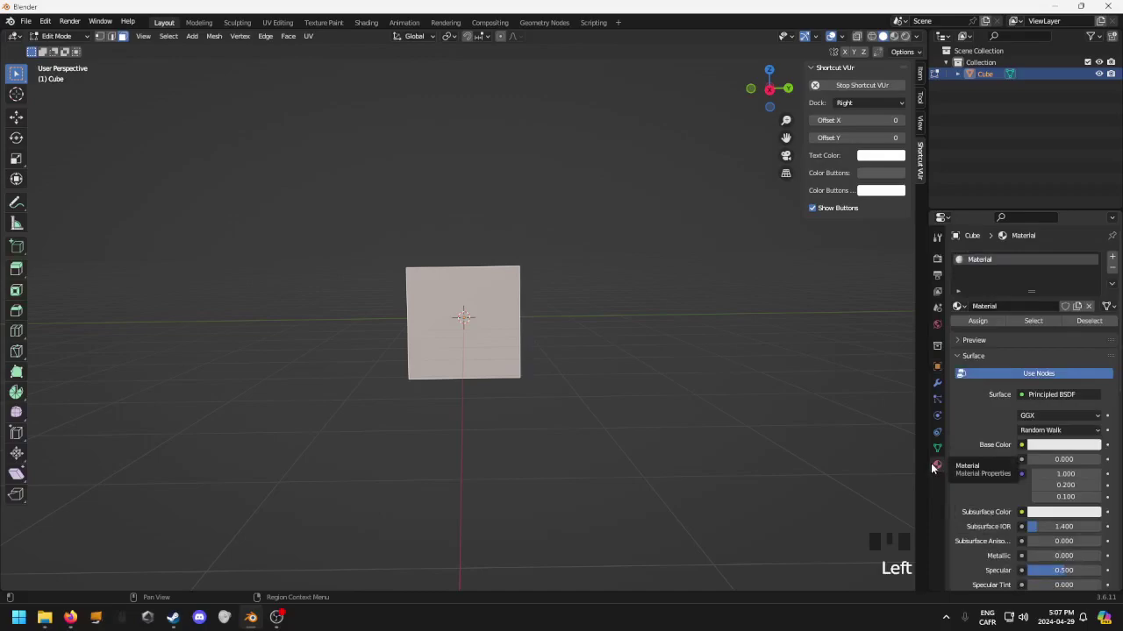
{"action": "left_click", "coordinate": [1021, 445]}
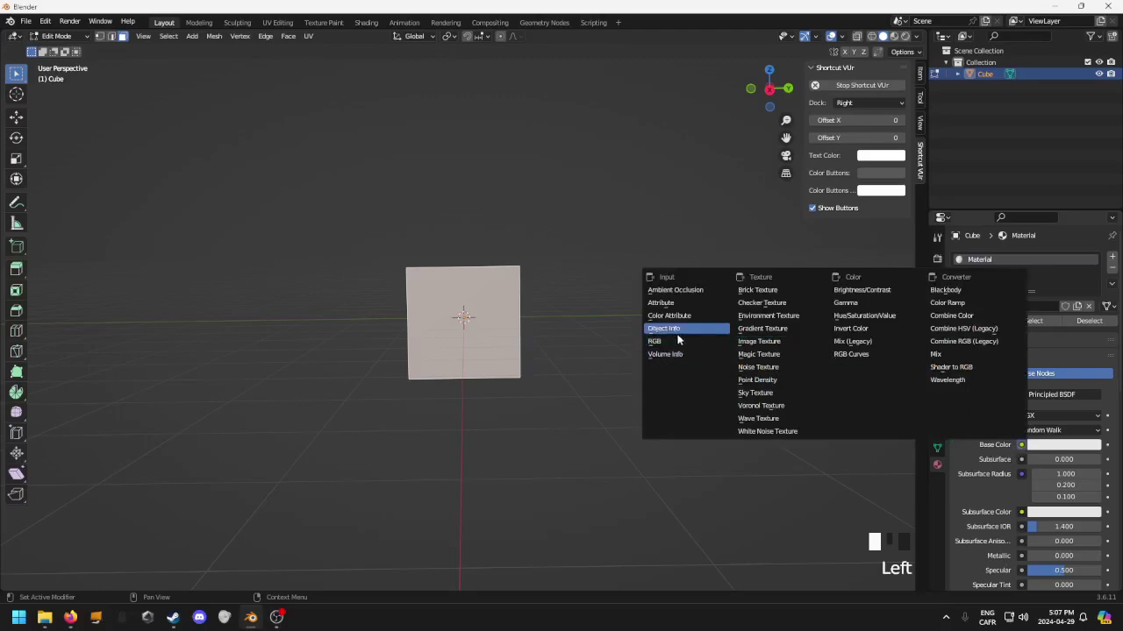
{"action": "left_click", "coordinate": [762, 343]}
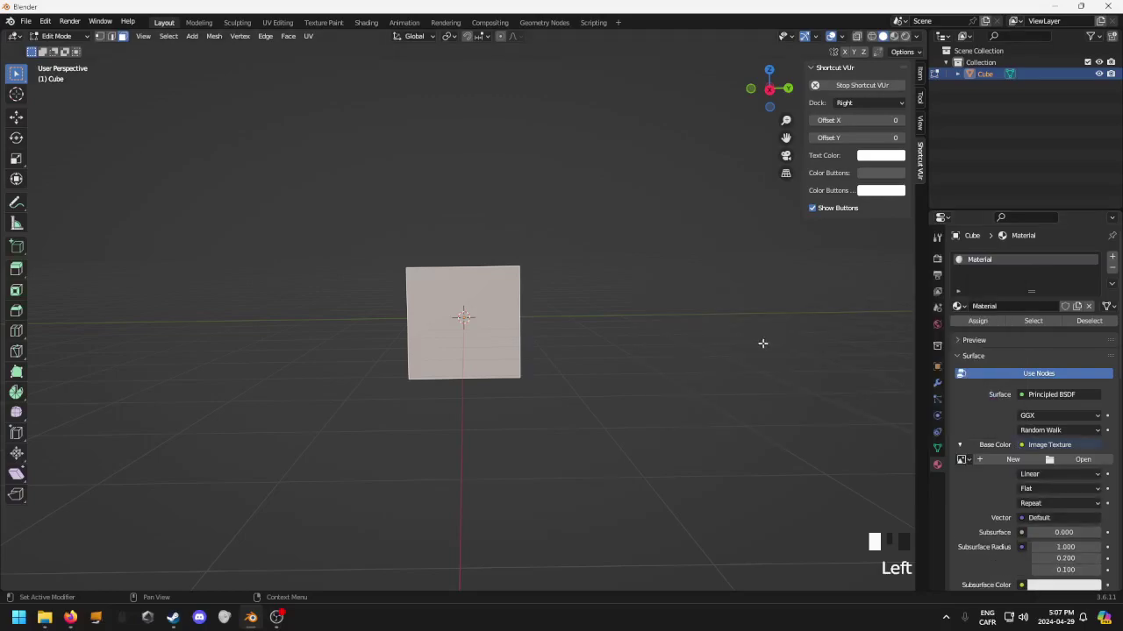
{"action": "left_click", "coordinate": [1075, 458]}
{"action": "left_click", "coordinate": [298, 365]}
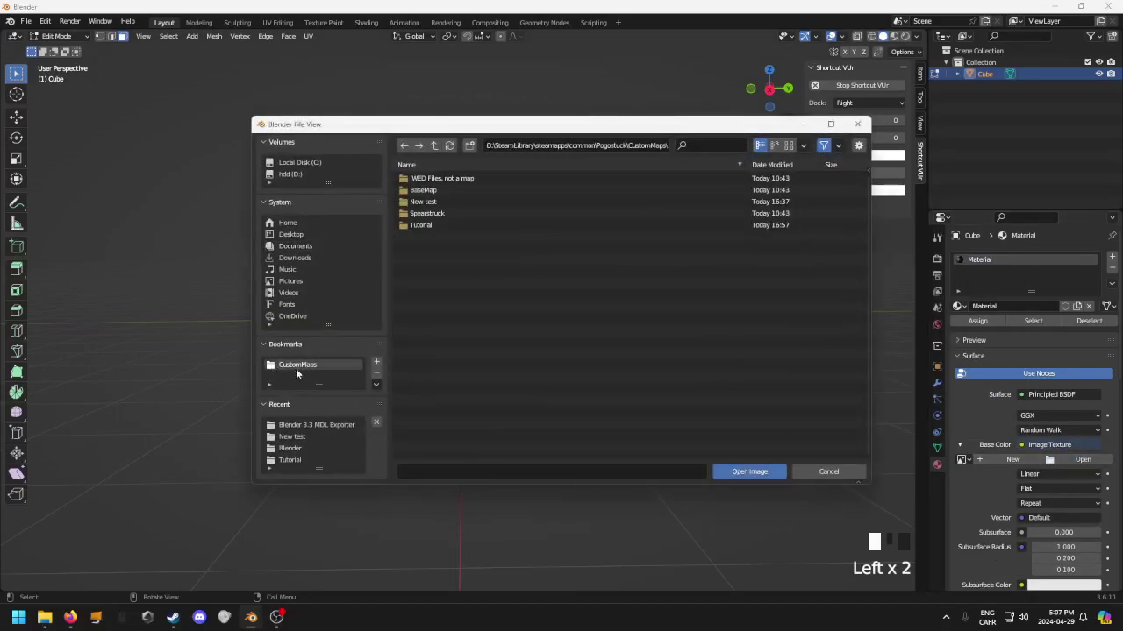
{"action": "double_click", "coordinate": [455, 225]}
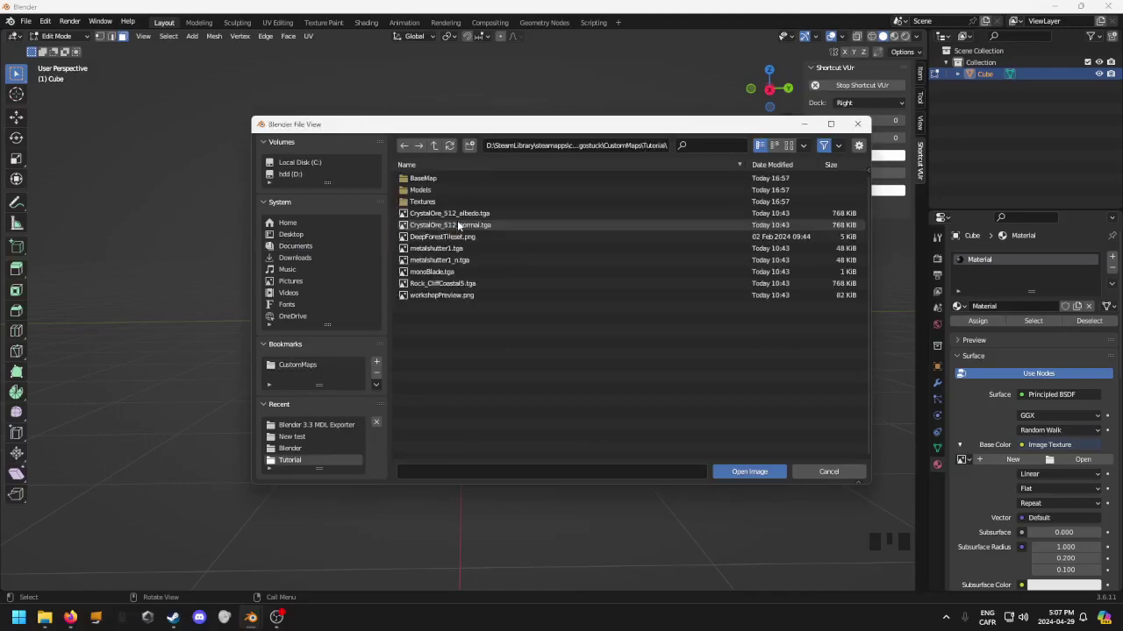
{"action": "left_click", "coordinate": [446, 238]}
{"action": "double_click", "coordinate": [446, 238]}
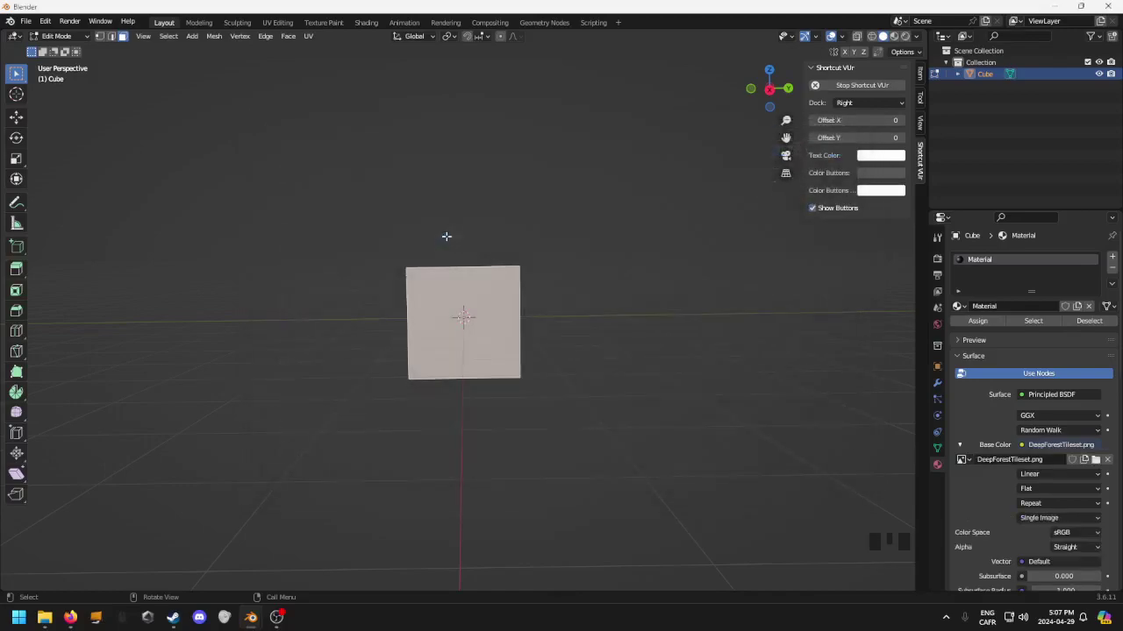
Set the solid viewport shading's color to Texture.
{"action": "scroll", "coordinate": [524, 308], "scroll_direction": "down", "scroll_amount": 3}
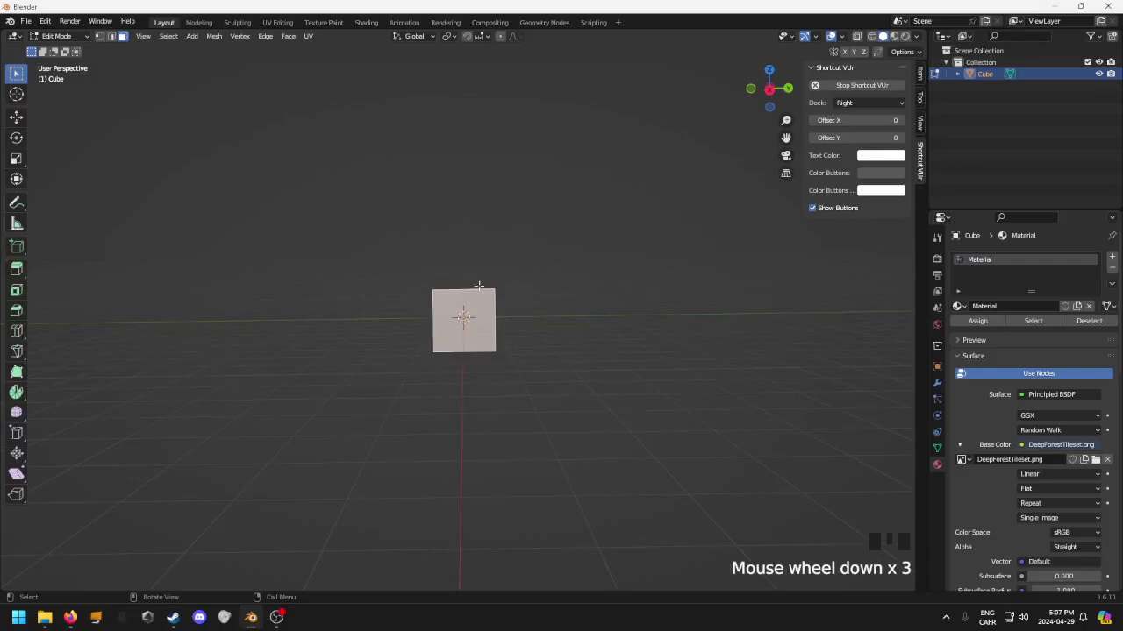
{"action": "left_click", "coordinate": [915, 40]}
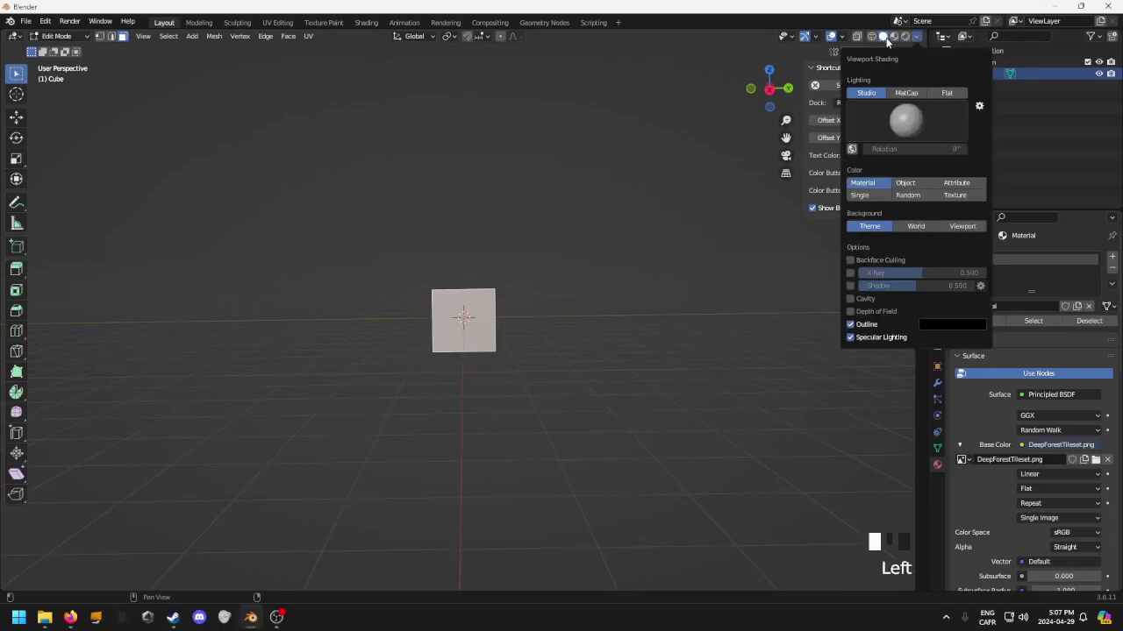
{"action": "left_click", "coordinate": [915, 37]}
{"action": "left_click", "coordinate": [954, 195]}
{"action": "left_click", "coordinate": [519, 306]}
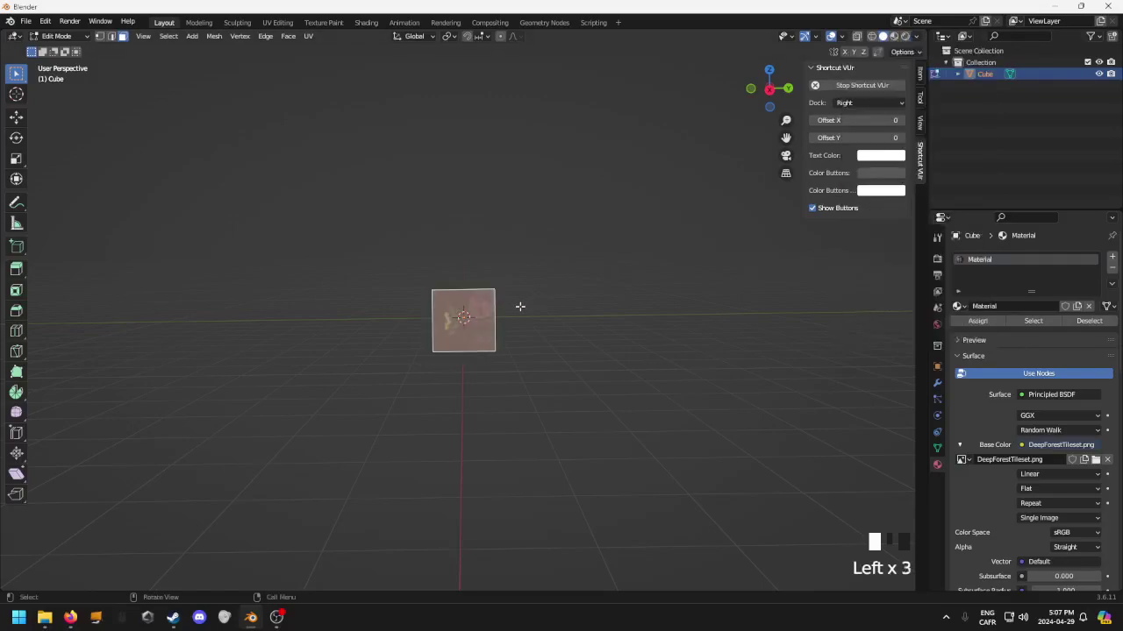
Turn off Specular Lighting and turn on Backface Culling in the viewport shading options.
{"action": "left_click", "coordinate": [915, 39]}
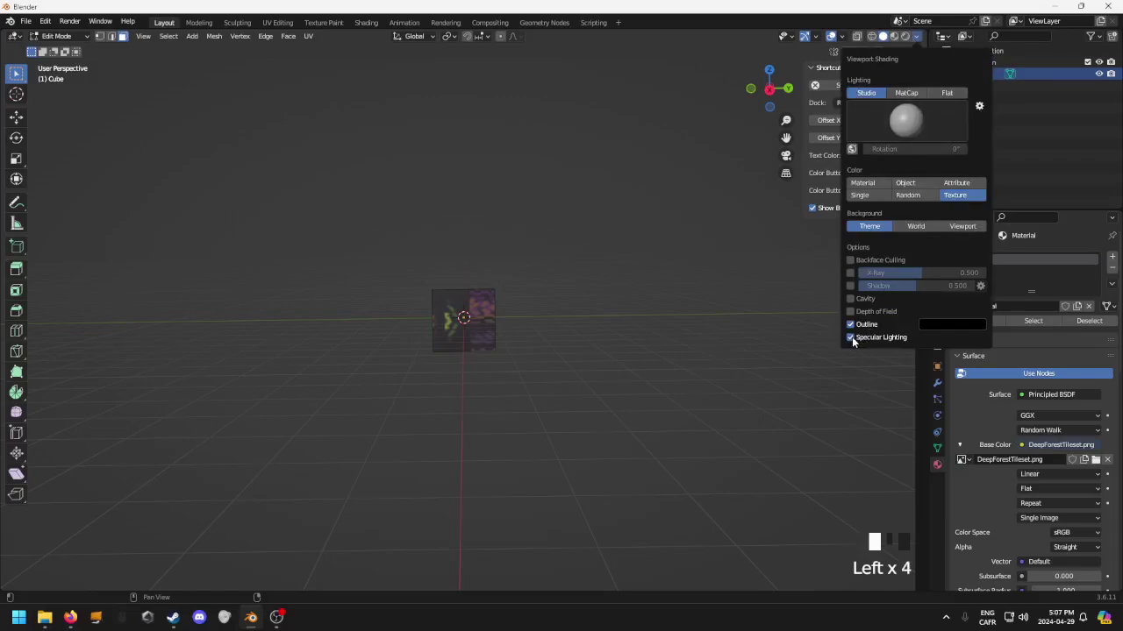
{"action": "left_click", "coordinate": [915, 38]}
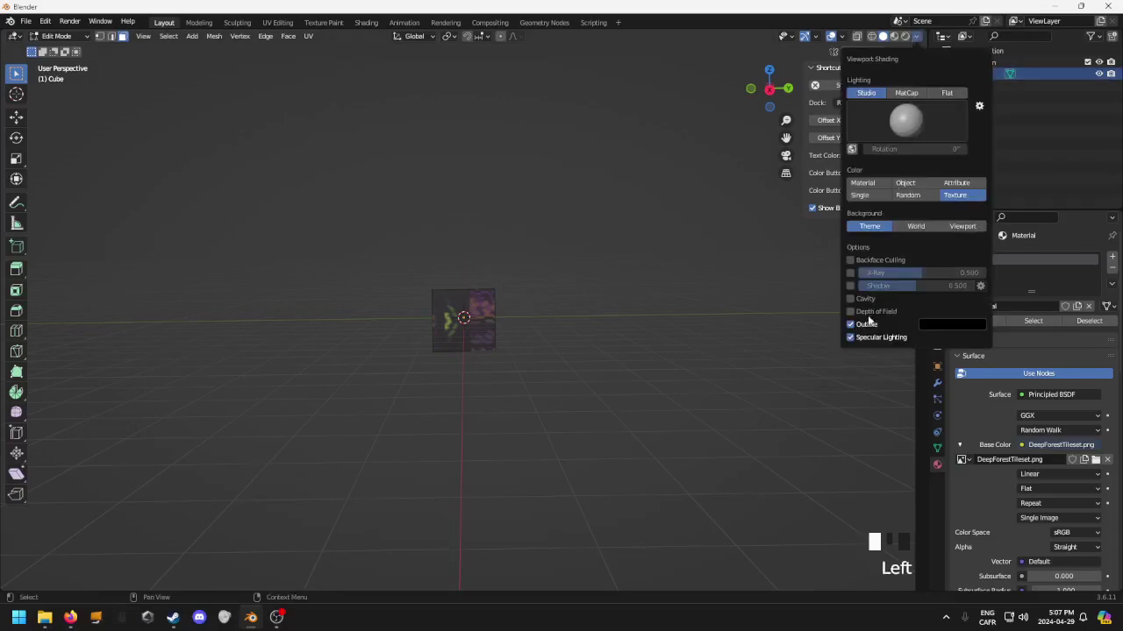
{"action": "left_click", "coordinate": [850, 338]}
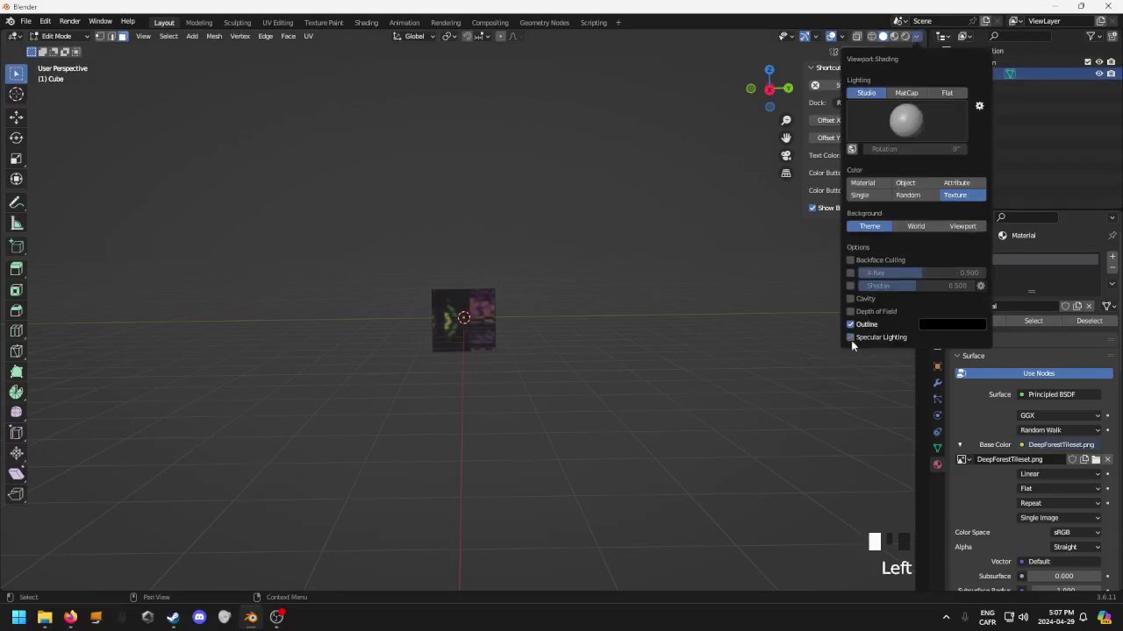
{"action": "left_click", "coordinate": [850, 261]}
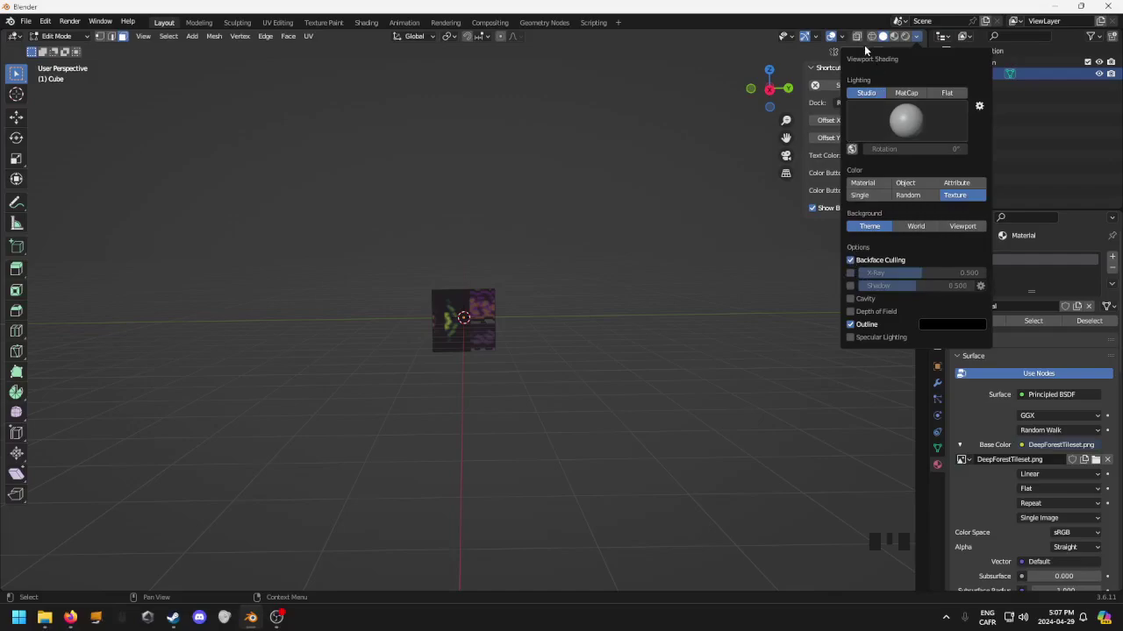
Show the Move gizmo in the viewport and move the remaining face along X to near the world origin.
{"action": "left_click", "coordinate": [801, 38]}
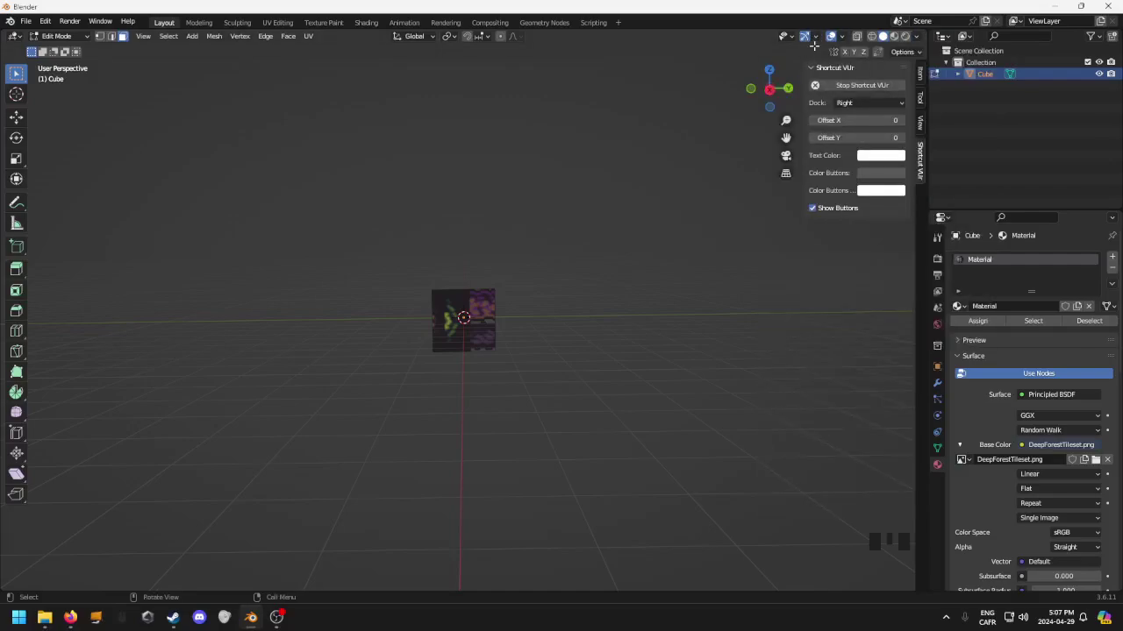
{"action": "left_click", "coordinate": [814, 37]}
{"action": "left_click", "coordinate": [533, 269]}
{"action": "left_click", "coordinate": [459, 321]}
{"action": "middle_click_drag", "start_coordinate": [459, 321], "coordinate": [544, 327]}
{"action": "left_click_drag", "start_coordinate": [544, 327], "coordinate": [508, 320]}
{"action": "middle_click_drag", "start_coordinate": [609, 318], "coordinate": [529, 321]}
{"action": "left_click", "coordinate": [529, 320]}
{"action": "scroll", "coordinate": [529, 320], "scroll_direction": "up", "scroll_amount": 2}
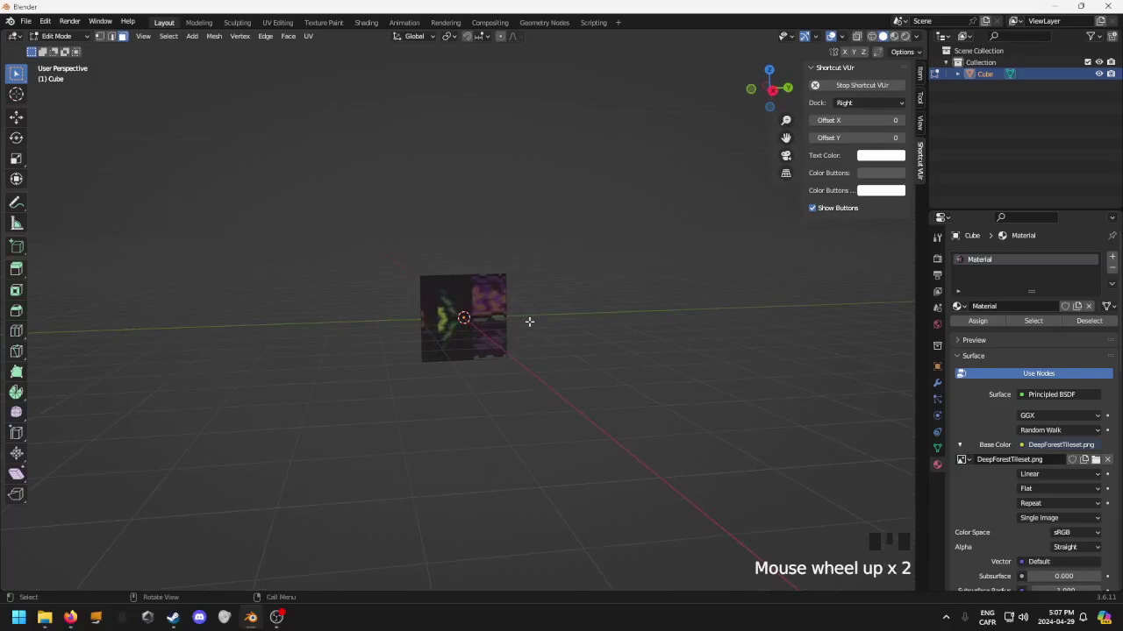
Compare how the face looks in the front and right orthographic views.
{"action": "middle_click_drag", "start_coordinate": [534, 308], "coordinate": [502, 310]}
{"action": "key", "text": "KP_1"}
{"action": "key", "text": "KP_1"}
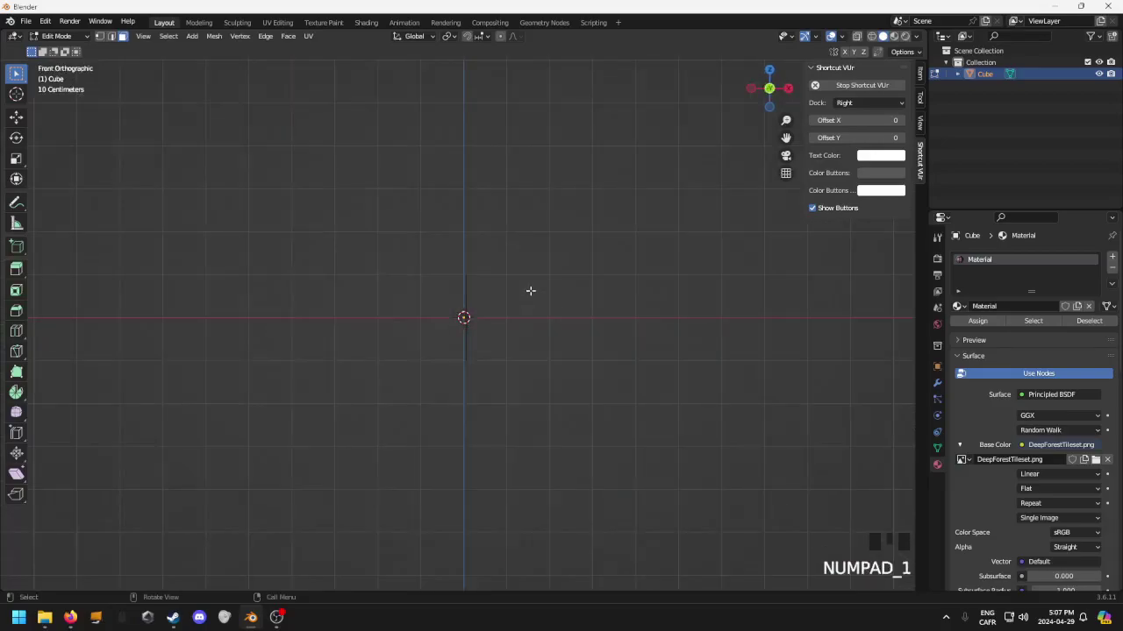
{"action": "key", "text": "KP_3"}
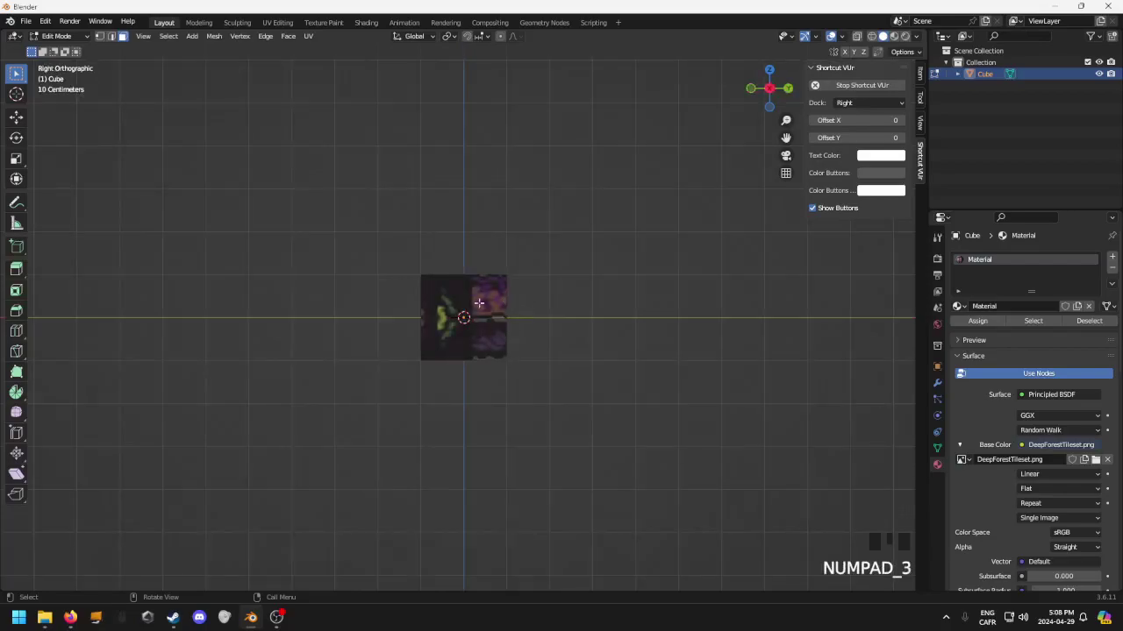
{"action": "key", "text": "KP_1"}
{"action": "key", "text": "KP_3"}
{"action": "key", "text": "KP_1"}
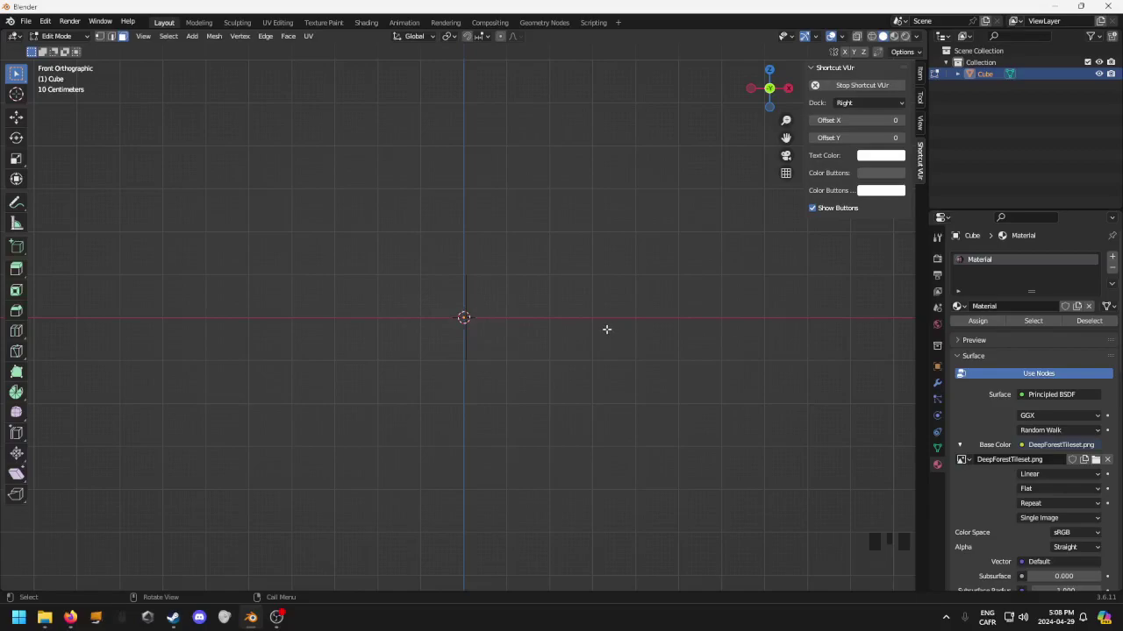
Select the face and rotate it 90 degrees about the Z axis.
{"action": "middle_click_drag", "start_coordinate": [561, 311], "coordinate": [462, 320]}
{"action": "left_click", "coordinate": [462, 320]}
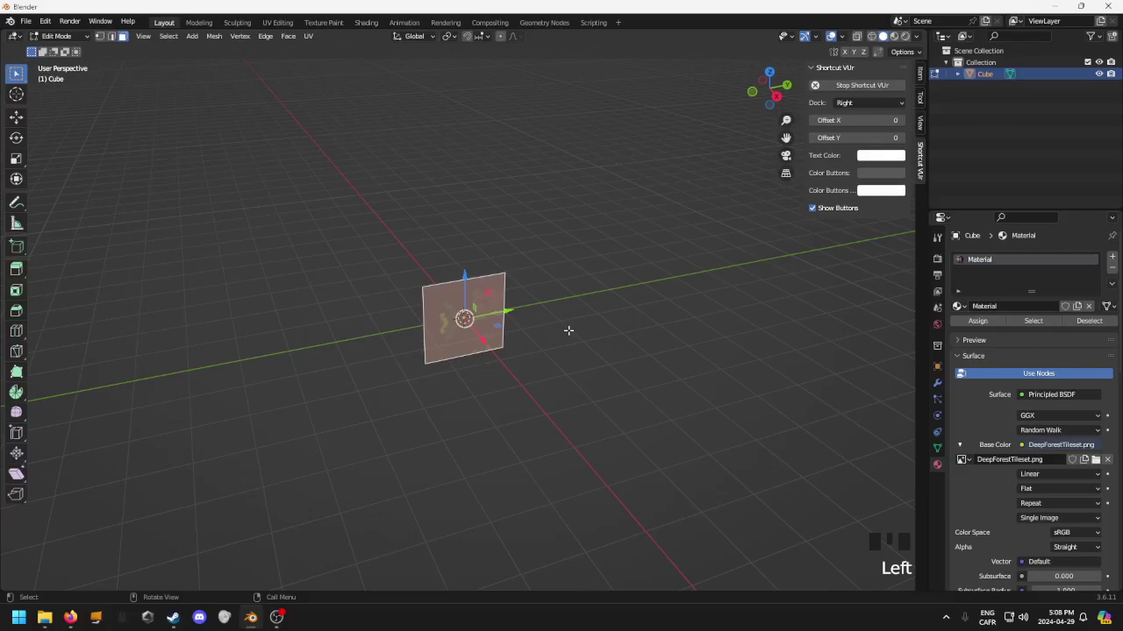
{"action": "key", "text": "KP_1"}
{"action": "key", "text": "r"}
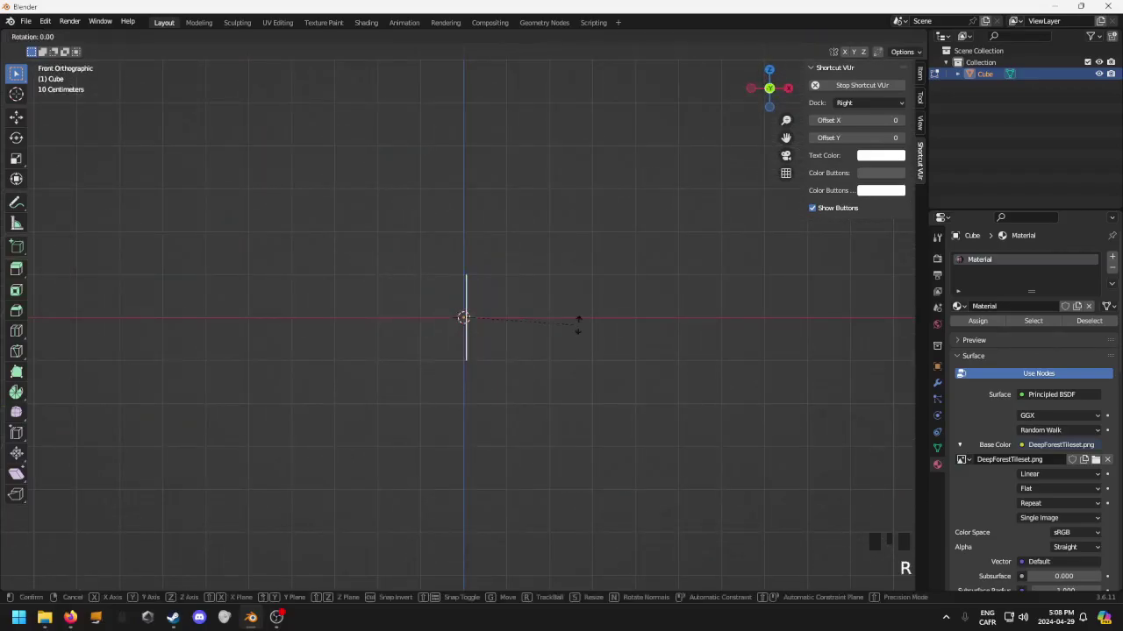
{"action": "type", "text": "90"}
{"action": "key", "text": "BackSpace"}
{"action": "key", "text": "BackSpace"}
{"action": "type", "text": "z90"}
{"action": "key", "text": "Return"}
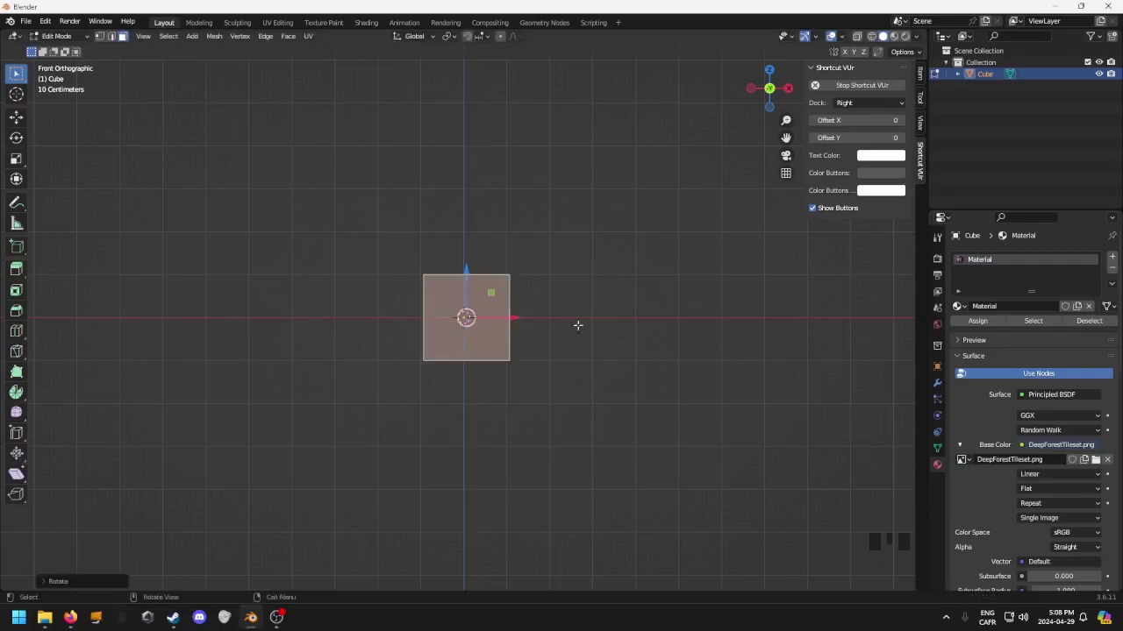
Select the face and rotate it 180 degrees about the Z axis so its textured side faces the front view.
{"action": "left_click", "coordinate": [577, 325]}
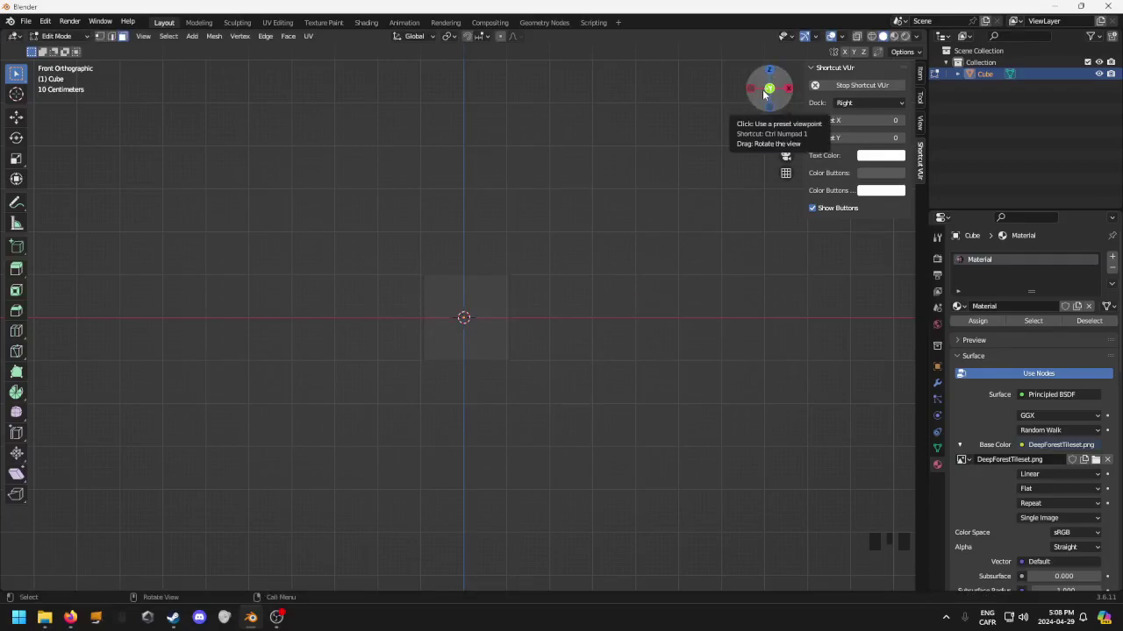
{"action": "left_click", "coordinate": [486, 310]}
{"action": "key", "text": "r"}
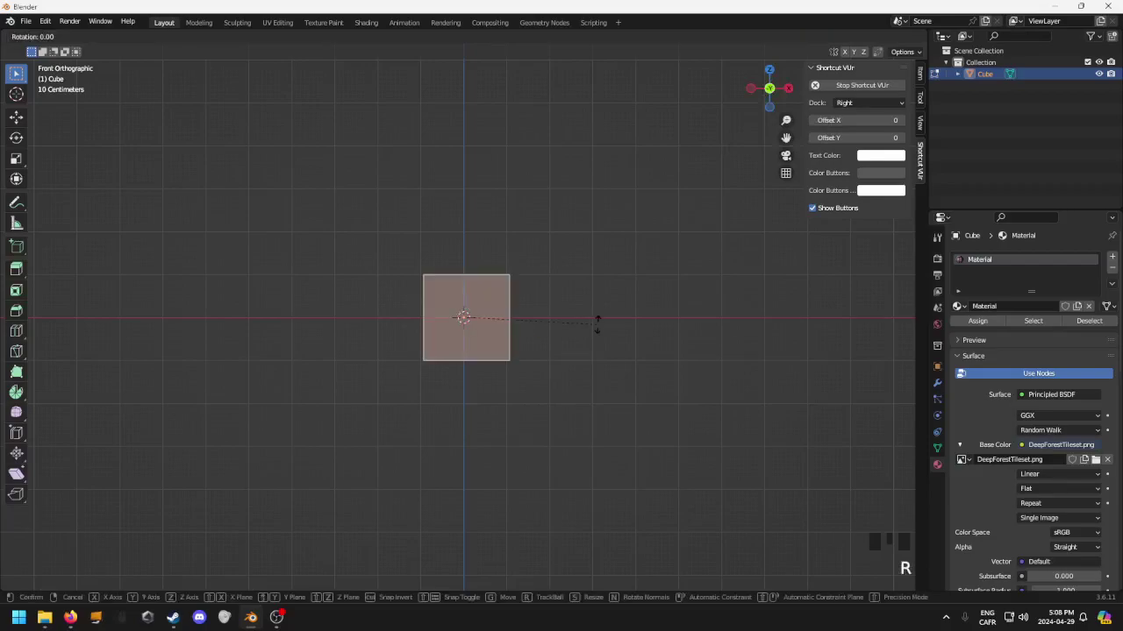
{"action": "key", "text": "z"}
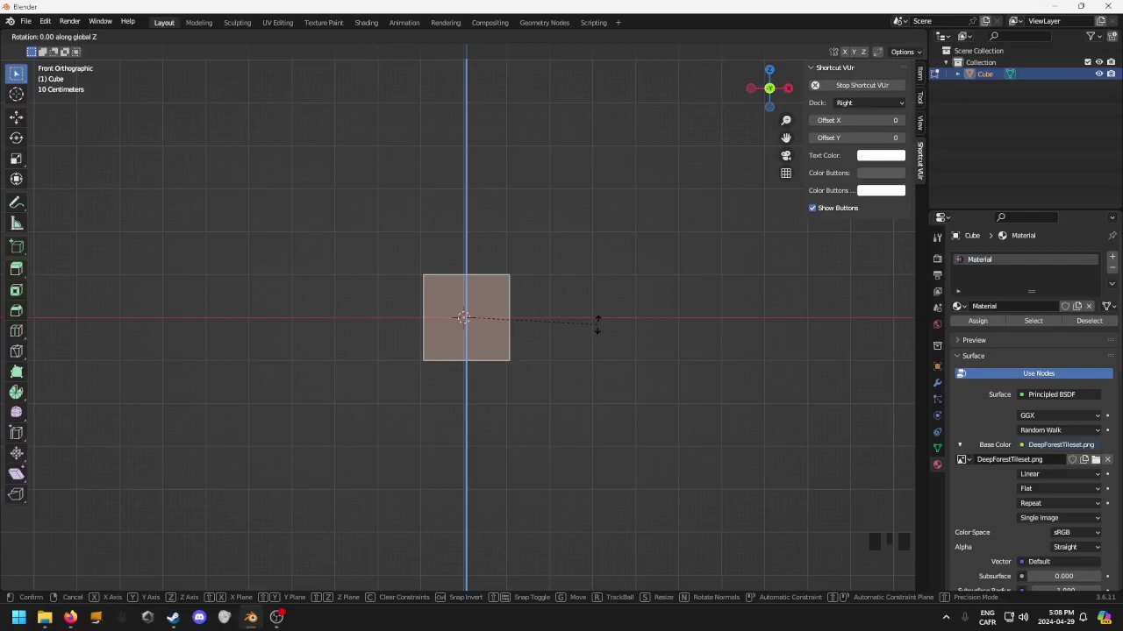
{"action": "type", "text": "180"}
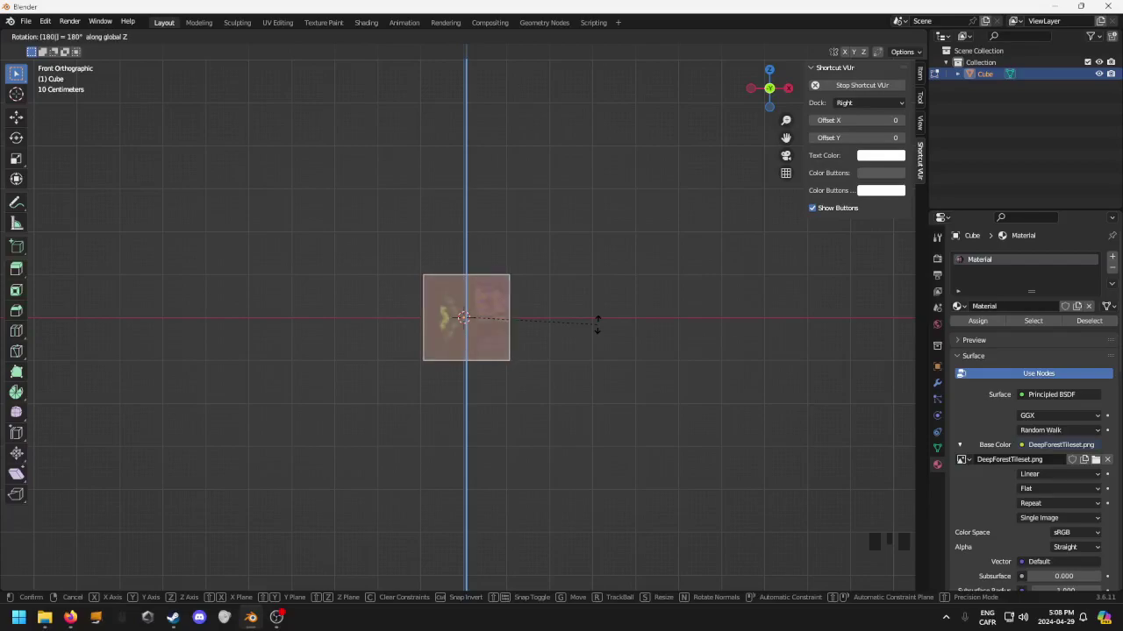
{"action": "key", "text": "Return"}
{"action": "left_click", "coordinate": [596, 324]}
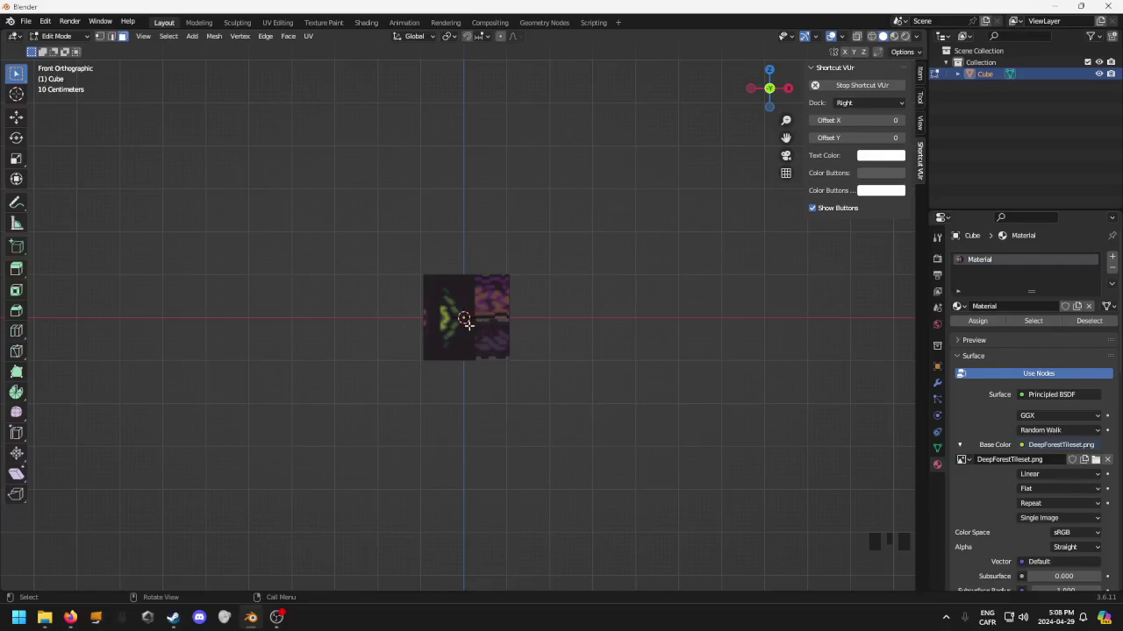
Select the textured face and switch to the UV Editing workspace to show its UVs over the tileset.
{"action": "scroll", "coordinate": [474, 327], "scroll_direction": "up", "scroll_amount": 6}
{"action": "scroll", "coordinate": [464, 317], "scroll_direction": "down", "scroll_amount": 5}
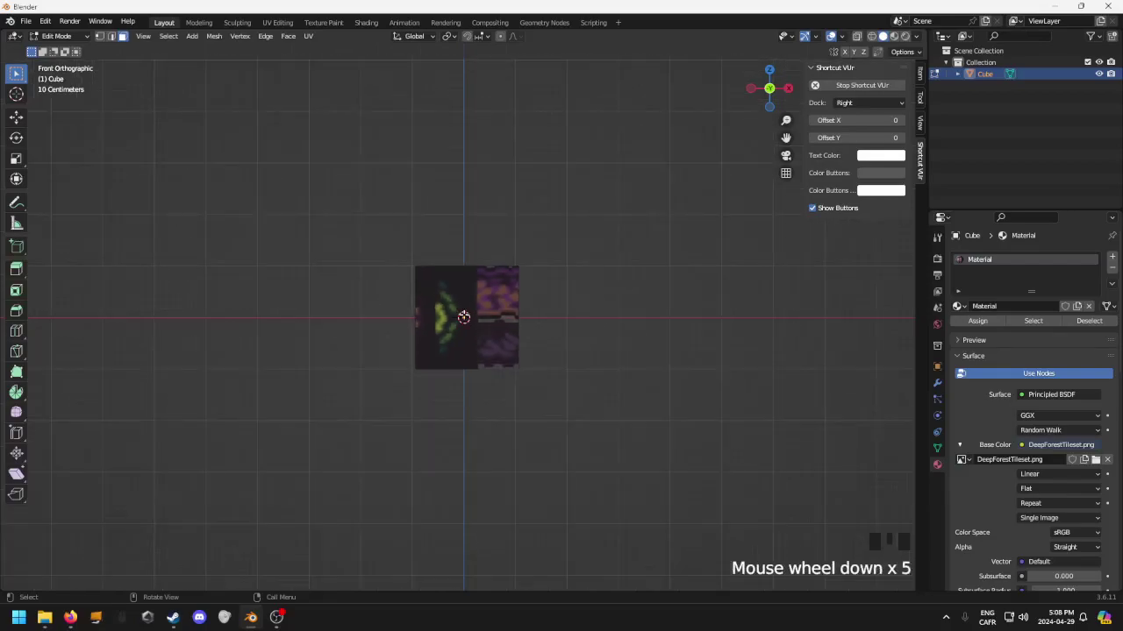
{"action": "left_click", "coordinate": [462, 314]}
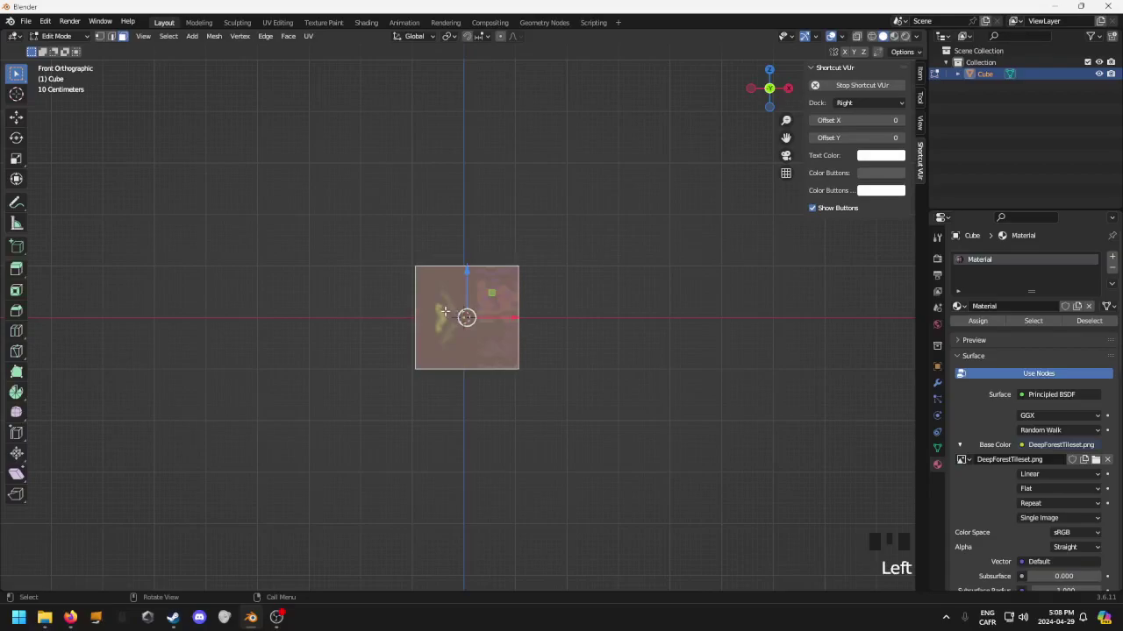
{"action": "left_click", "coordinate": [279, 23]}
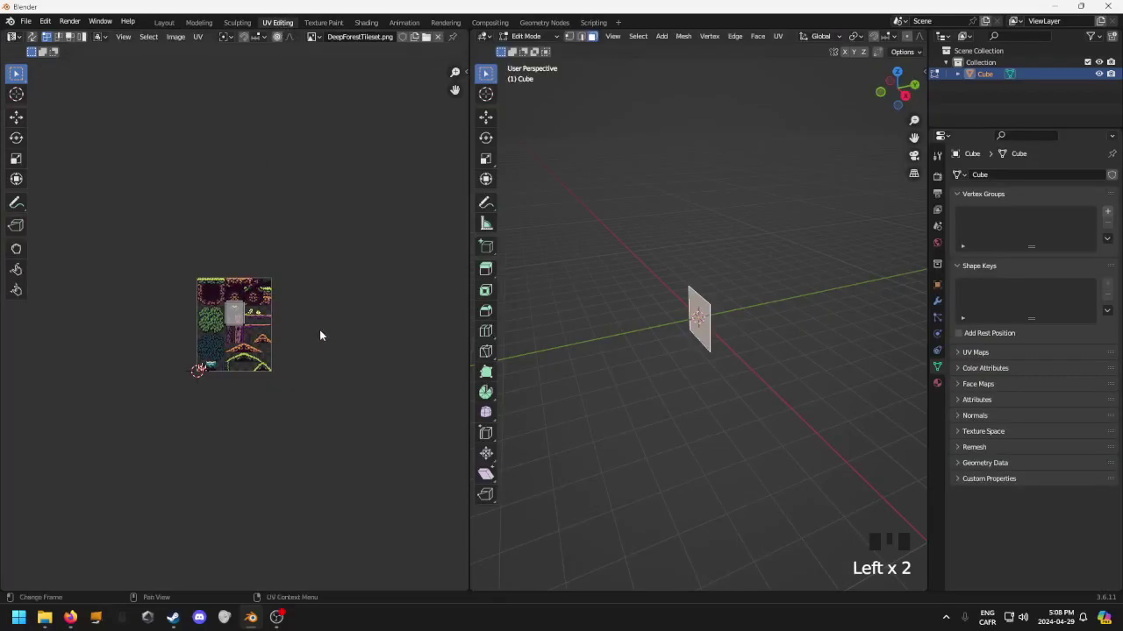
{"action": "scroll", "coordinate": [278, 327], "scroll_direction": "up", "scroll_amount": 4}
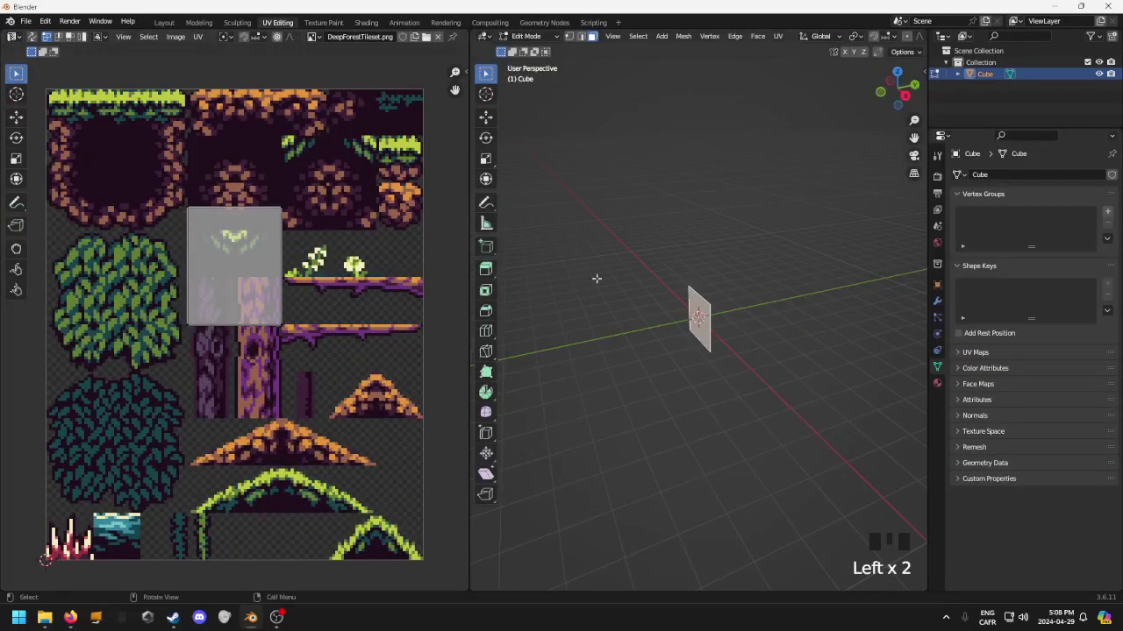
Examine the tile columns along the top row of DeepForestTileset.png and how the single face's UV area compares with them.
{"action": "left_click", "coordinate": [242, 249]}
{"action": "left_click_drag", "start_coordinate": [43, 85], "coordinate": [97, 148]}
{"action": "left_click", "coordinate": [714, 359]}
{"action": "middle_click_drag", "start_coordinate": [714, 359], "coordinate": [643, 359]}
{"action": "scroll", "coordinate": [640, 359], "scroll_direction": "up", "scroll_amount": 2}
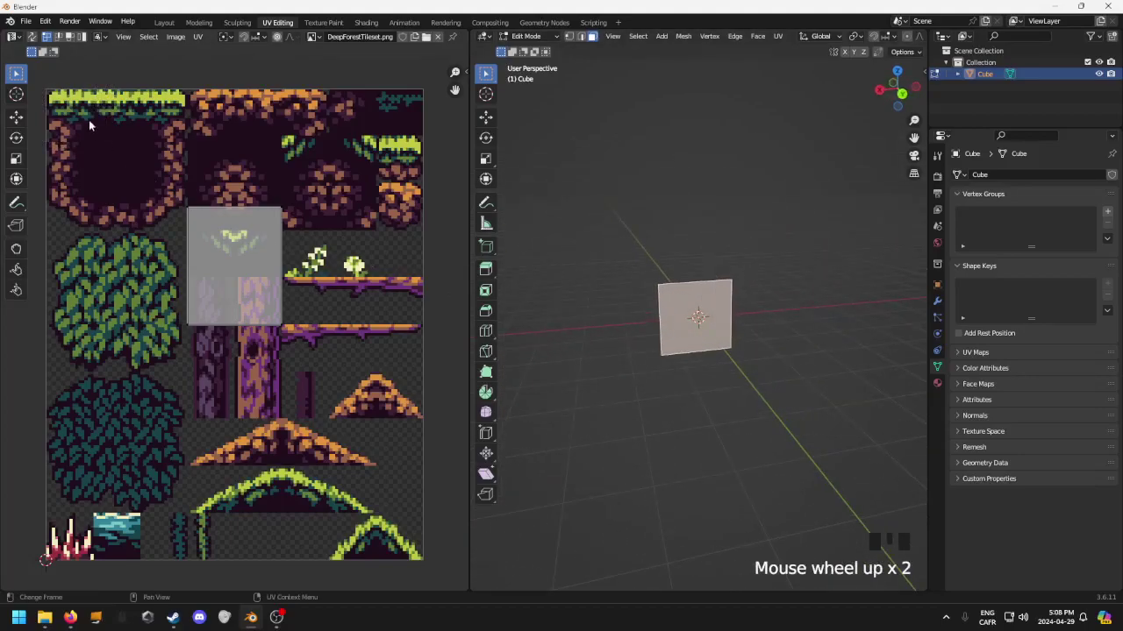
{"action": "left_click_drag", "start_coordinate": [39, 80], "coordinate": [93, 138]}
{"action": "left_click_drag", "start_coordinate": [99, 57], "coordinate": [130, 131]}
{"action": "left_click_drag", "start_coordinate": [138, 66], "coordinate": [179, 132]}
{"action": "left_click_drag", "start_coordinate": [186, 78], "coordinate": [225, 131]}
{"action": "left_click_drag", "start_coordinate": [231, 79], "coordinate": [283, 145]}
{"action": "left_click_drag", "start_coordinate": [277, 79], "coordinate": [323, 149]}
{"action": "left_click_drag", "start_coordinate": [320, 82], "coordinate": [376, 155]}
{"action": "left_click_drag", "start_coordinate": [372, 84], "coordinate": [420, 169]}
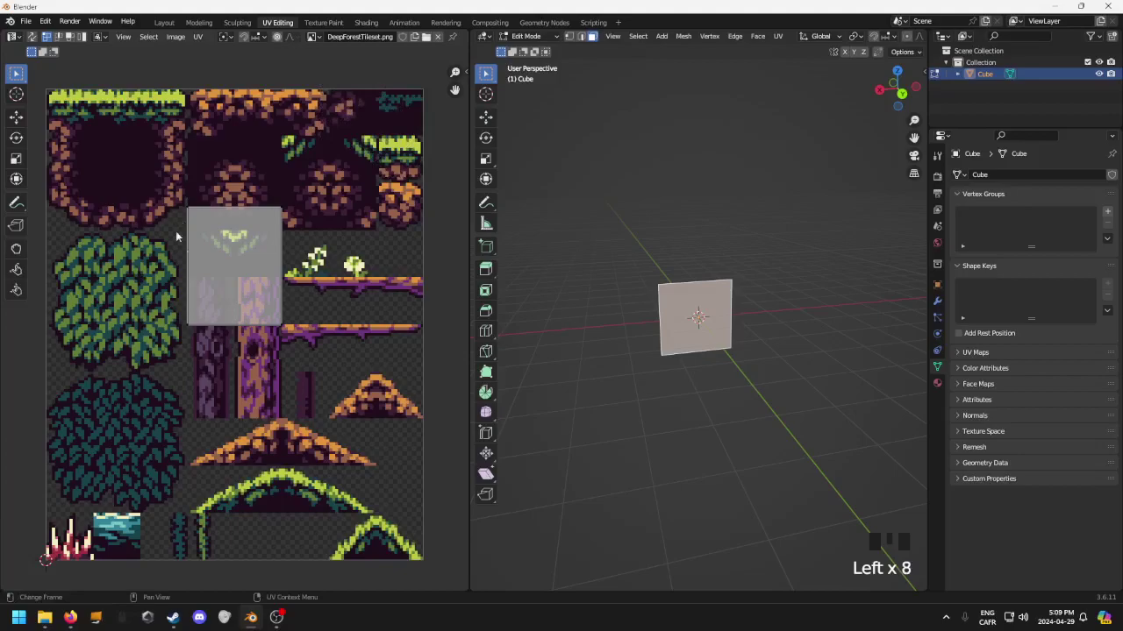
{"action": "left_click", "coordinate": [701, 333]}
{"action": "left_click", "coordinate": [937, 301]}
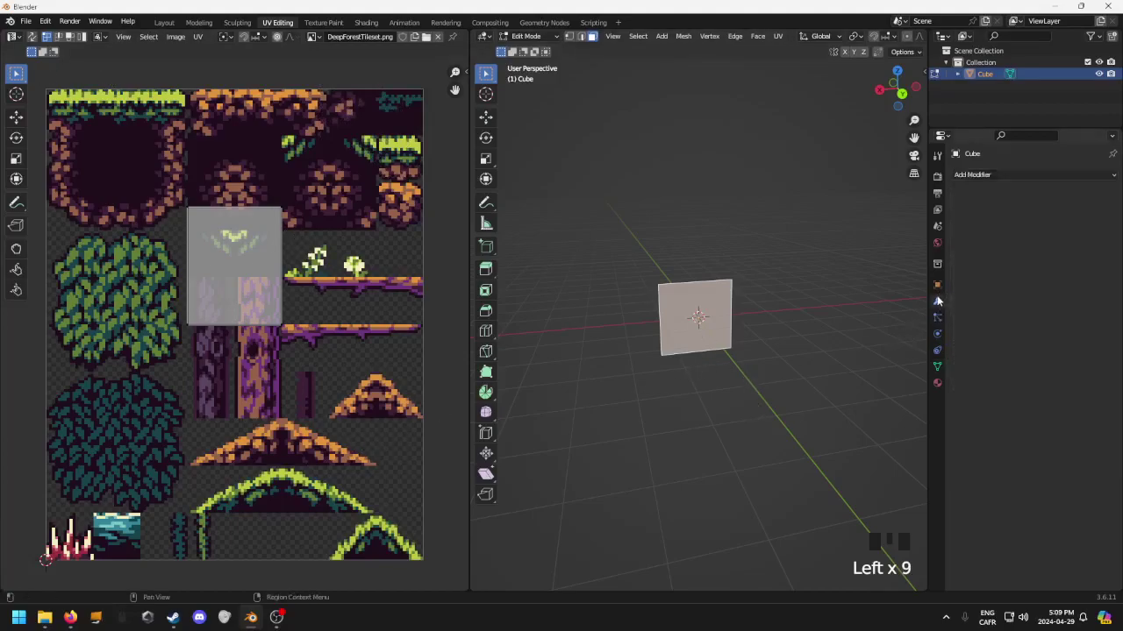
{"action": "left_click", "coordinate": [998, 176]}
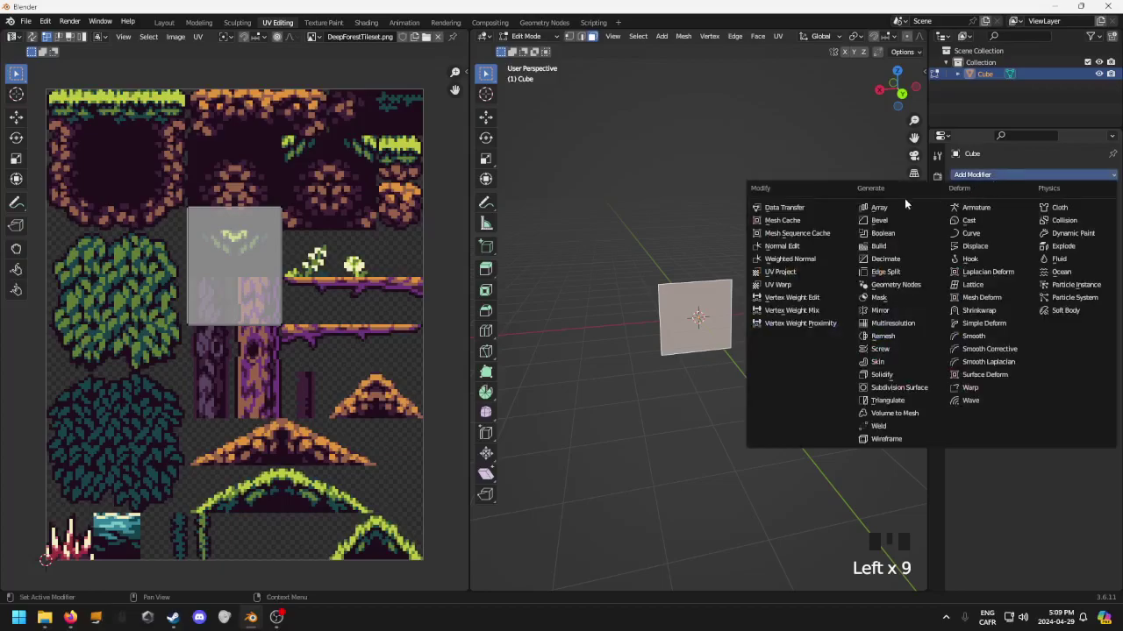
{"action": "triple_click", "coordinate": [689, 323]}
Subdivide the single face once into a 2 by 2 grid.
{"action": "left_click", "coordinate": [702, 318]}
{"action": "right_click", "coordinate": [697, 317]}
{"action": "right_click", "coordinate": [681, 318]}
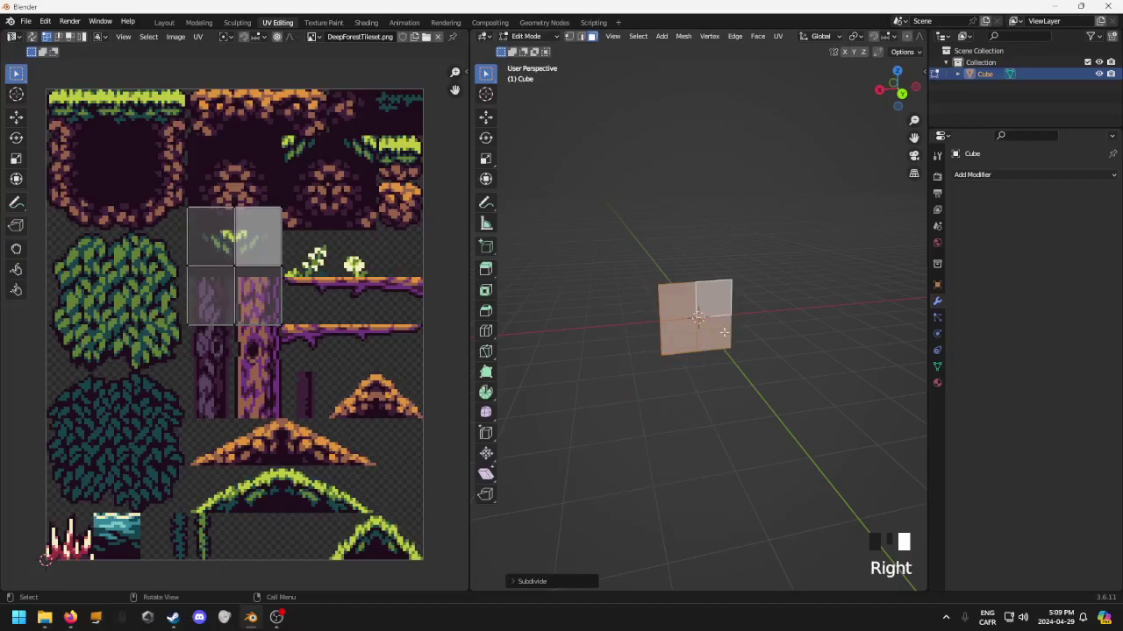
Try subdividing only one upper quarter of the divided face.
{"action": "scroll", "coordinate": [769, 345], "scroll_direction": "up", "scroll_amount": 5}
{"action": "middle_click_drag", "start_coordinate": [795, 360], "coordinate": [799, 304]}
{"action": "left_click", "coordinate": [669, 271]}
{"action": "right_click", "coordinate": [669, 271]}
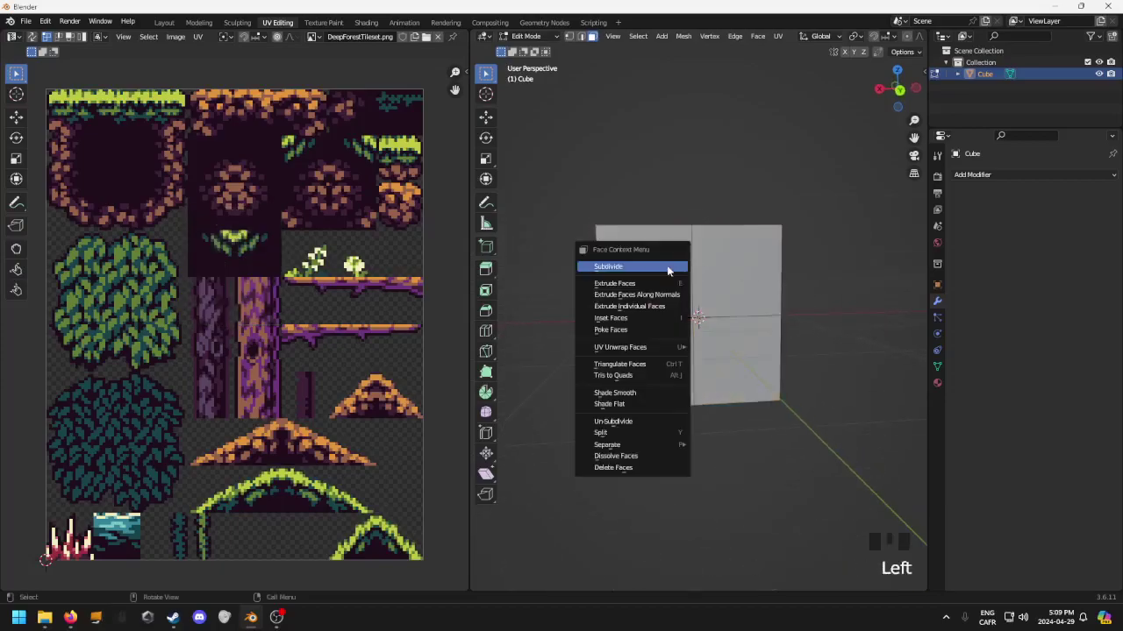
{"action": "left_click", "coordinate": [639, 268]}
{"action": "left_click", "coordinate": [668, 275]}
{"action": "right_click", "coordinate": [664, 276]}
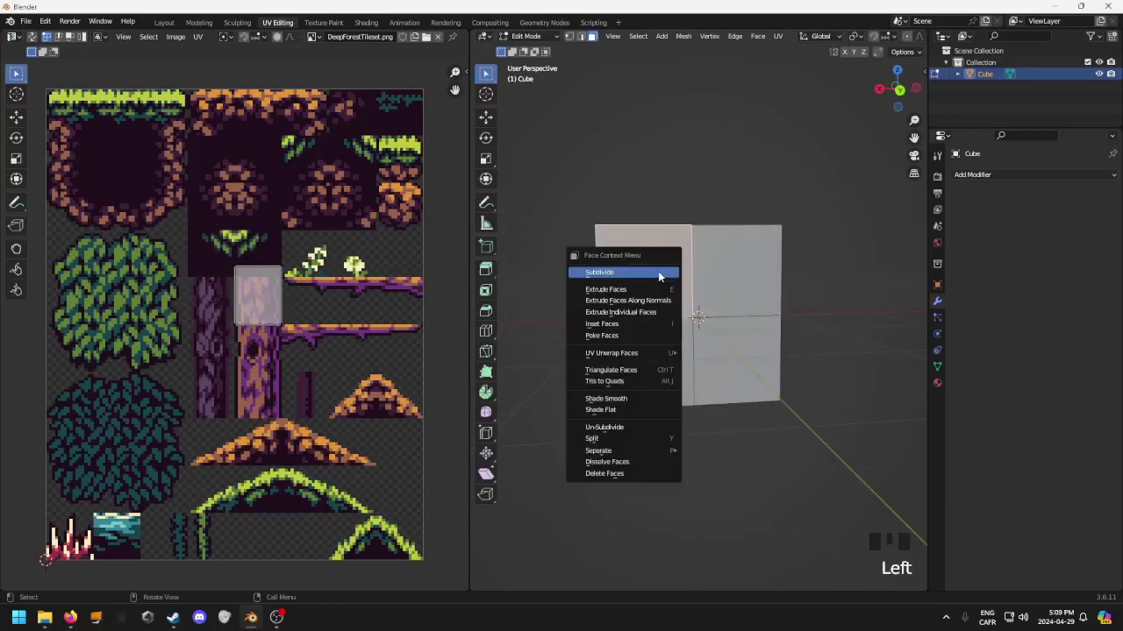
{"action": "left_click", "coordinate": [658, 271]}
{"action": "right_click", "coordinate": [734, 288]}
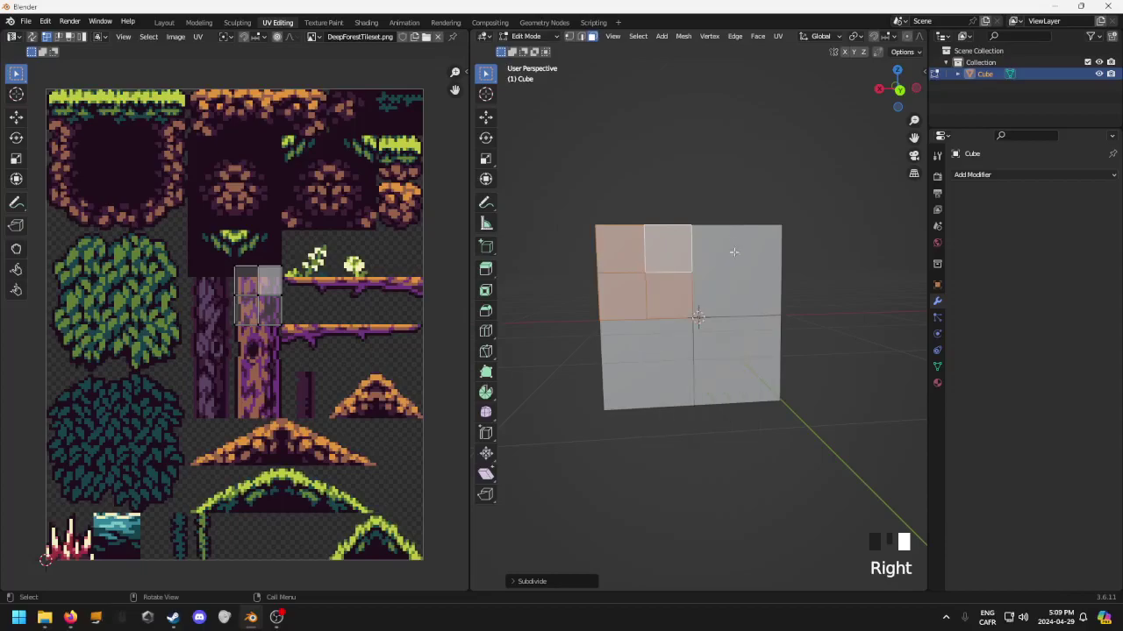
Undo the quarter subdivision and the first subdivision of the face.
{"action": "key", "text": "ctrl+z"}
{"action": "key", "text": "ctrl+z"}
{"action": "key", "text": "ctrl+z"}
{"action": "key", "text": "ctrl+z"}
{"action": "key", "text": "ctrl+z"}
{"action": "key", "text": "ctrl+z"}
{"action": "key", "text": "ctrl+z"}
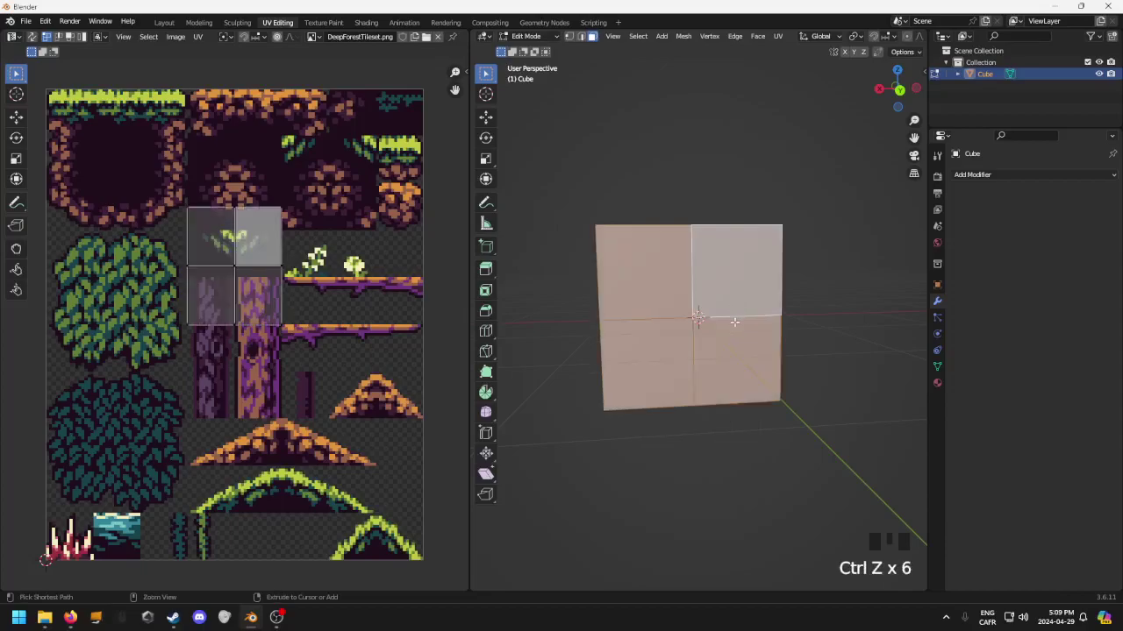
Subdivide the whole face three times to make an 8 by 8 grid of faces.
{"action": "right_click", "coordinate": [673, 277]}
{"action": "left_click", "coordinate": [673, 277]}
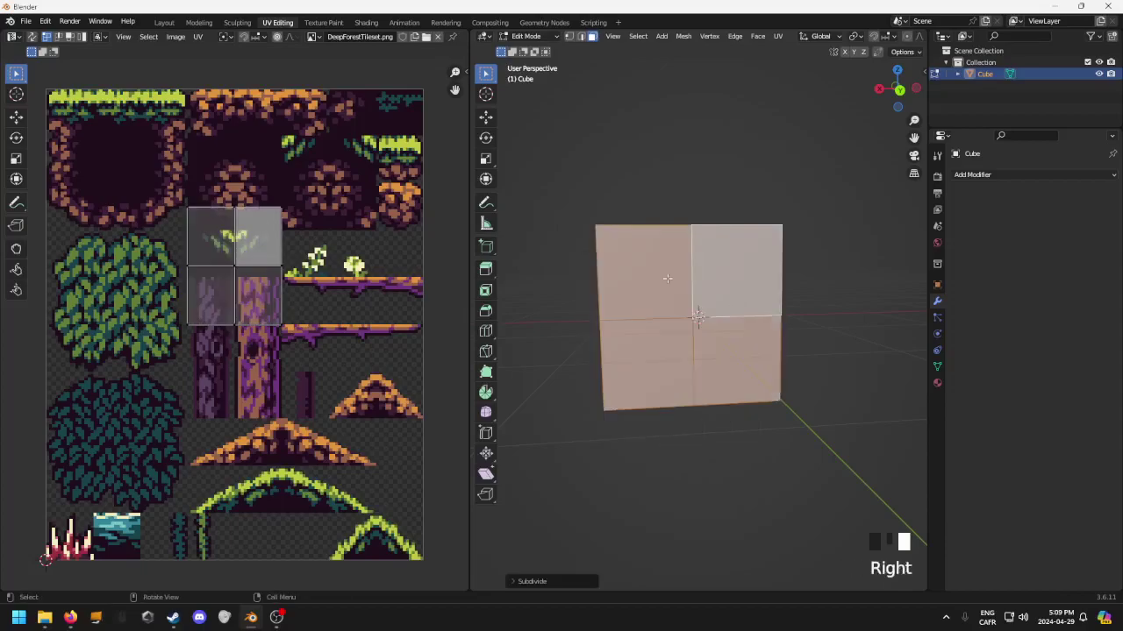
{"action": "right_click", "coordinate": [675, 279]}
{"action": "left_click", "coordinate": [675, 279]}
{"action": "right_click", "coordinate": [676, 261]}
{"action": "left_click", "coordinate": [673, 263]}
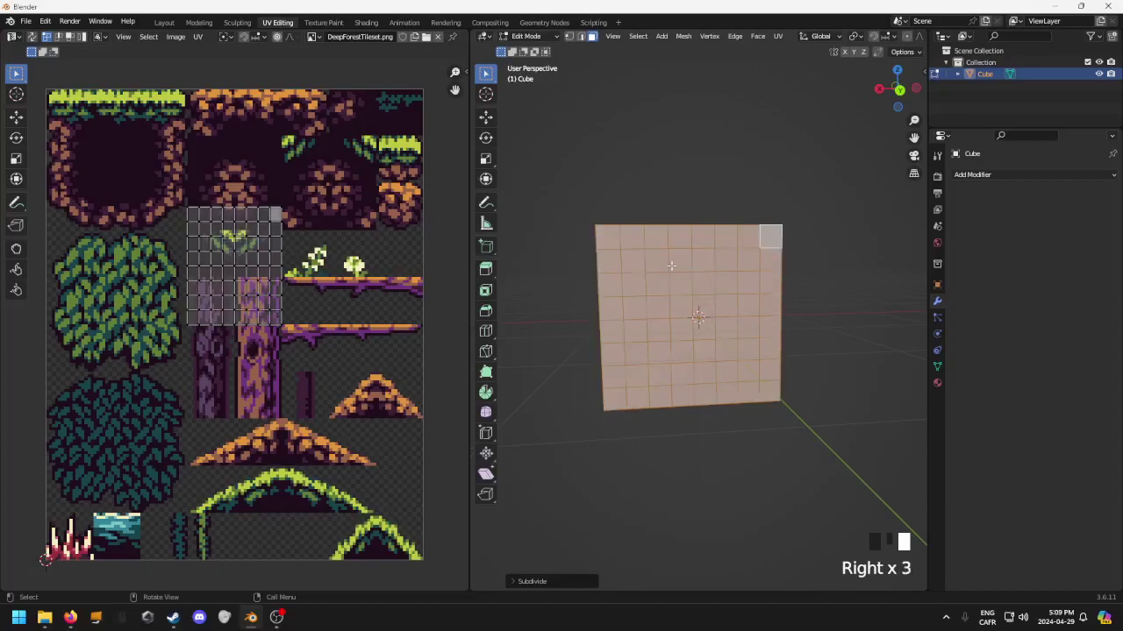
{"action": "left_click", "coordinate": [756, 378]}
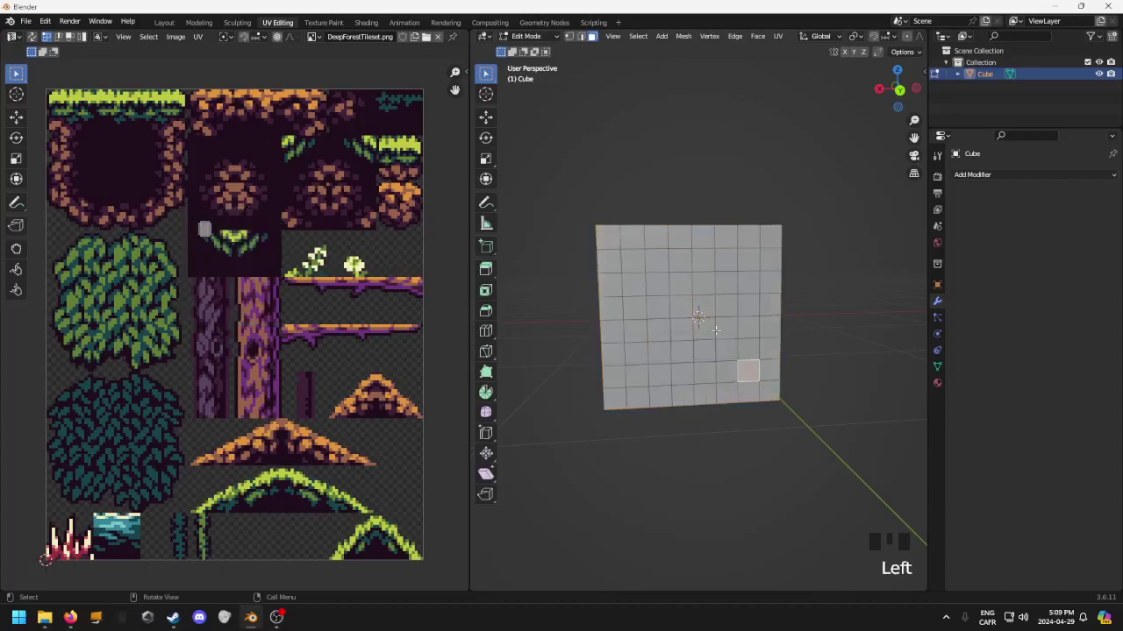
{"action": "key", "text": "a"}
{"action": "right_click", "coordinate": [631, 252]}
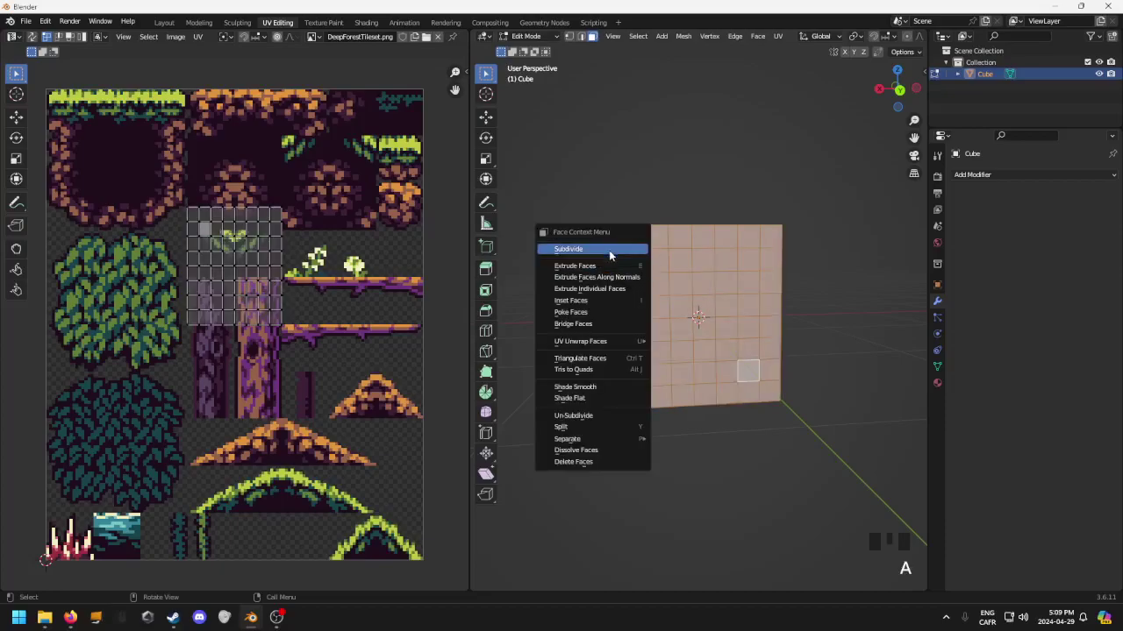
{"action": "mouse_move", "coordinate": [609, 344]}
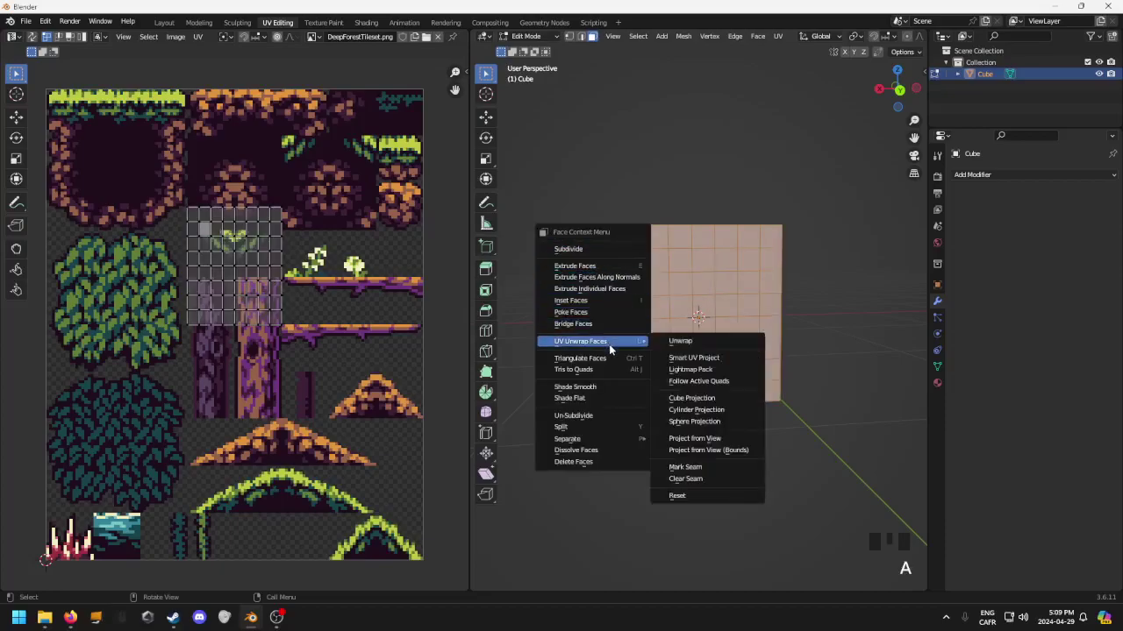
{"action": "left_click", "coordinate": [694, 349]}
{"action": "left_click", "coordinate": [683, 242]}
Select all faces of the grid and apply Unwrap so their UVs lie over the tileset.
{"action": "key", "text": "a"}
{"action": "right_click", "coordinate": [671, 240]}
{"action": "mouse_move", "coordinate": [649, 337]}
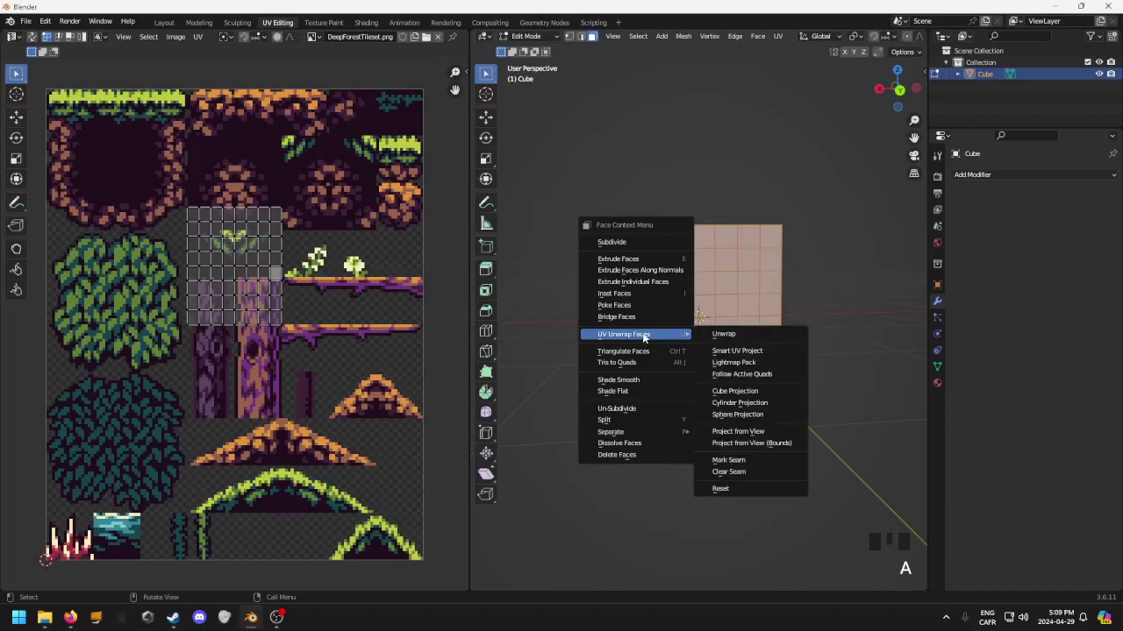
{"action": "left_click", "coordinate": [738, 282]}
{"action": "key", "text": "u"}
{"action": "left_click", "coordinate": [683, 279]}
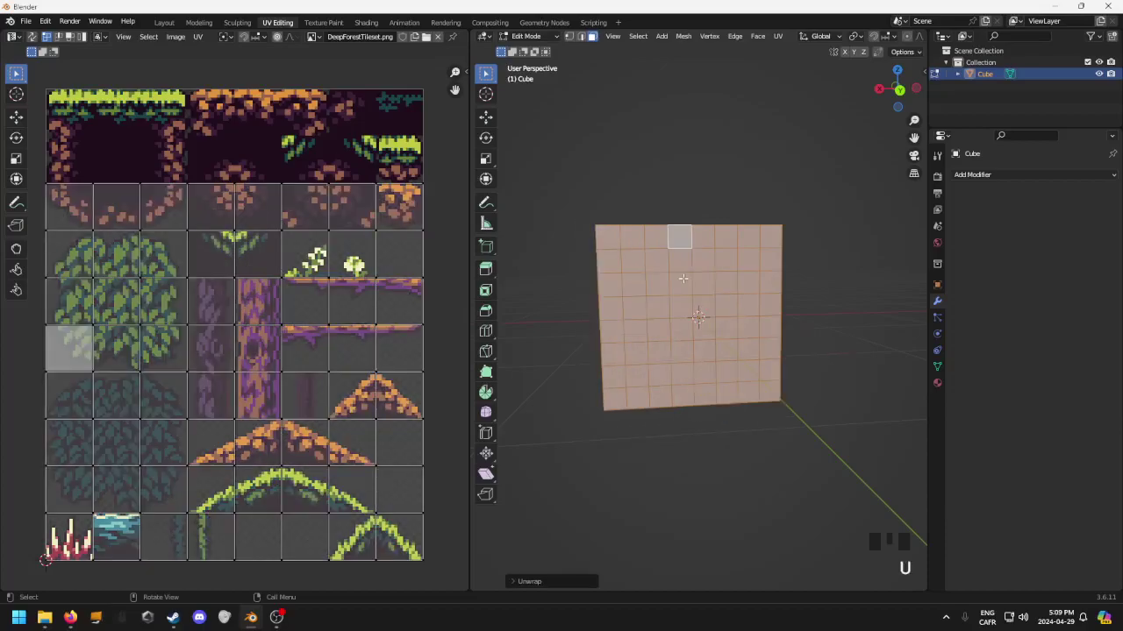
{"action": "scroll", "coordinate": [298, 360], "scroll_direction": "down", "scroll_amount": 1}
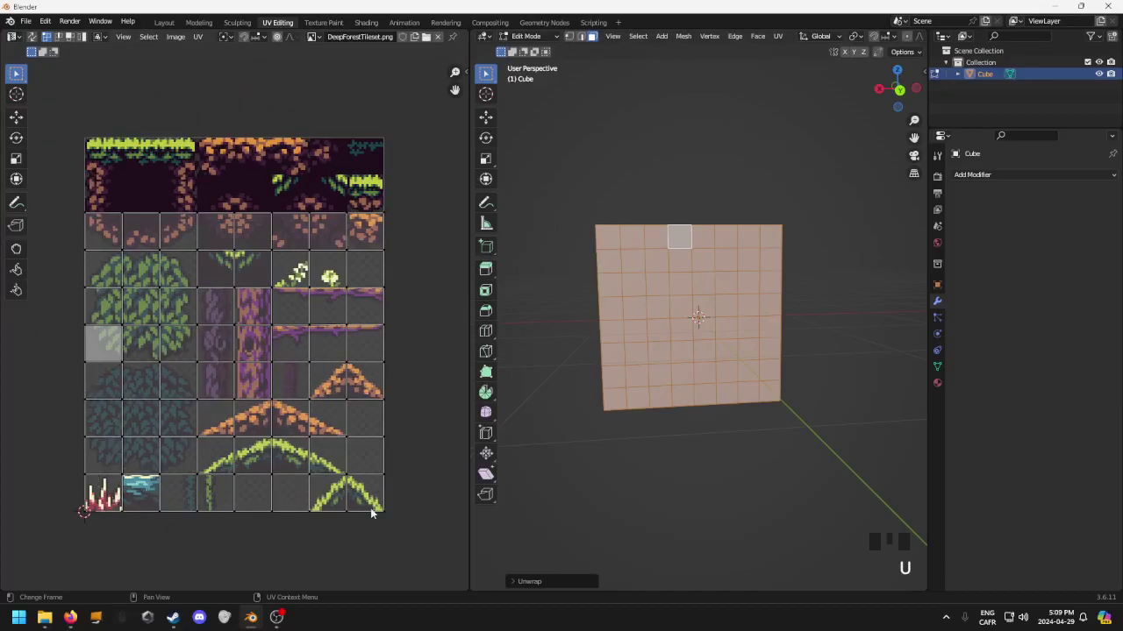
Duplicate the grid's top two rows of faces and place the copy about 0.52 m higher, above the original.
{"action": "left_click", "coordinate": [675, 184]}
{"action": "left_click_drag", "start_coordinate": [560, 178], "coordinate": [811, 281]}
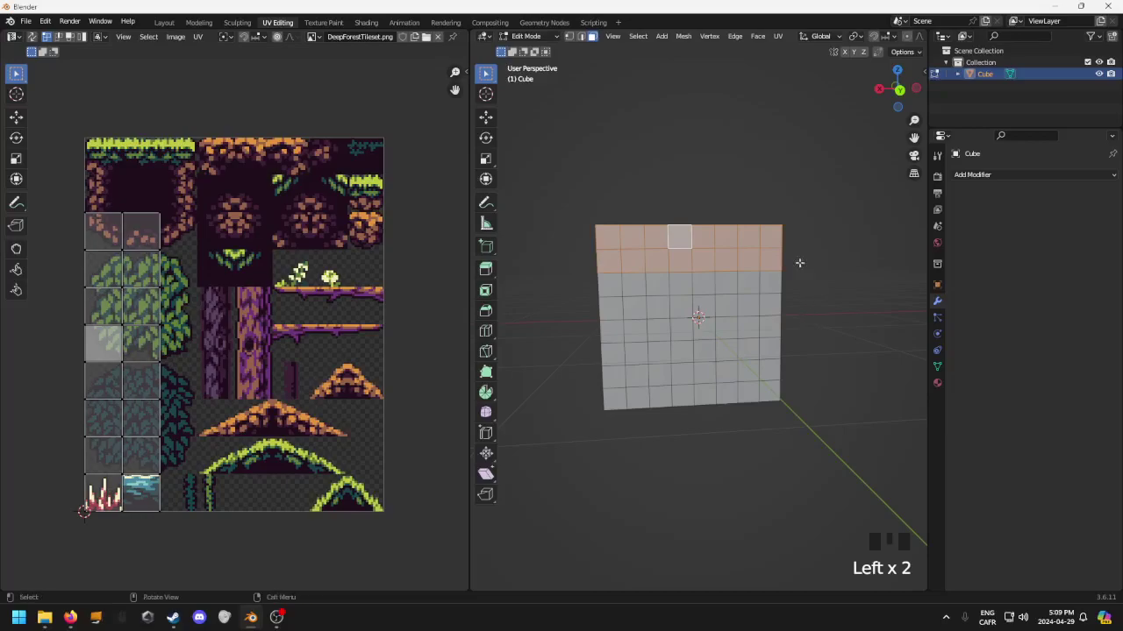
{"action": "key", "text": "shift+d"}
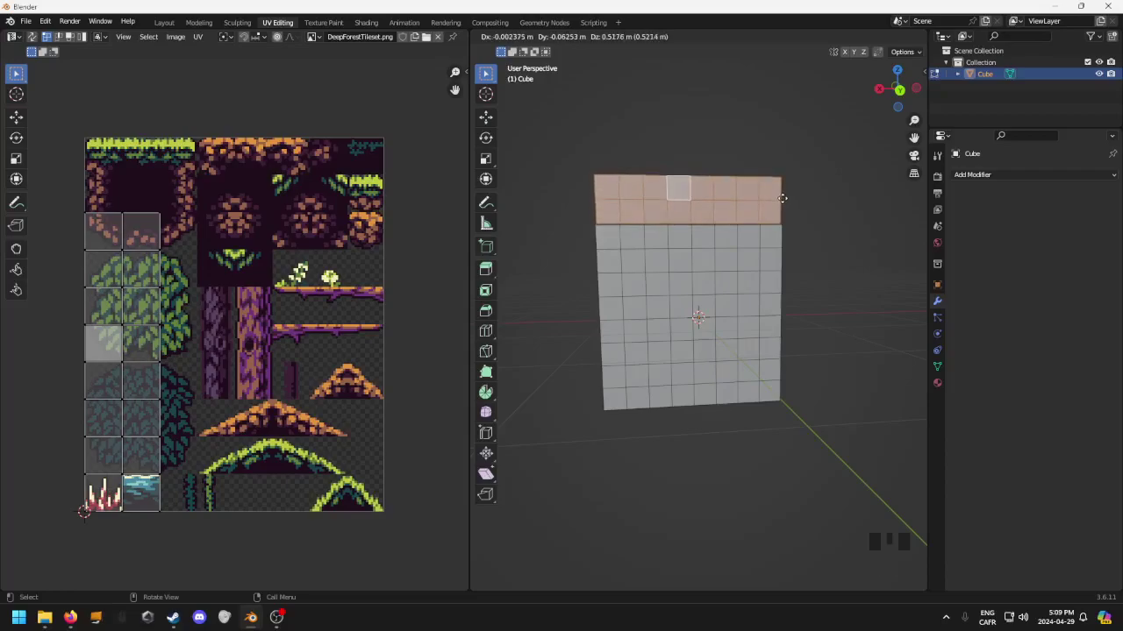
{"action": "left_click", "coordinate": [781, 200]}
Seen from the side, move the duplicated two-row strip toward the plane of the original grid.
{"action": "middle_click_drag", "start_coordinate": [746, 279], "coordinate": [778, 313]}
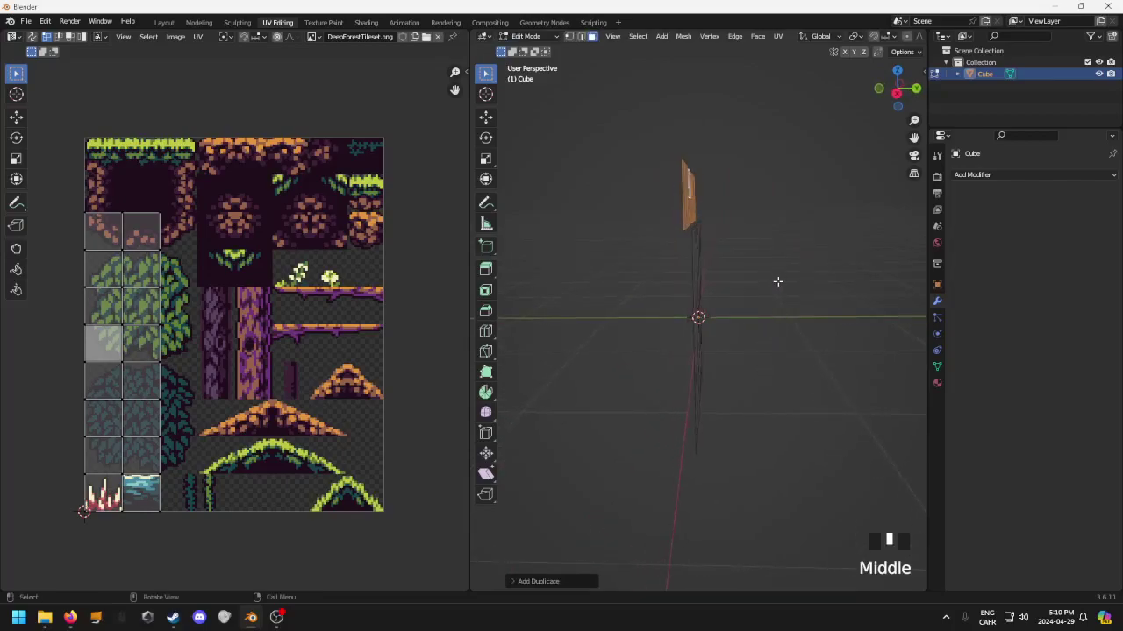
{"action": "left_click", "coordinate": [857, 37]}
{"action": "left_click", "coordinate": [857, 37]}
{"action": "left_click", "coordinate": [734, 184]}
{"action": "key", "text": "g"}
{"action": "left_click", "coordinate": [739, 185]}
In the front view, move the duplicated strip about 0.009 m along X and -0.027 m along Z, against the grid's top edge.
{"action": "middle_click_drag", "start_coordinate": [782, 305], "coordinate": [632, 231]}
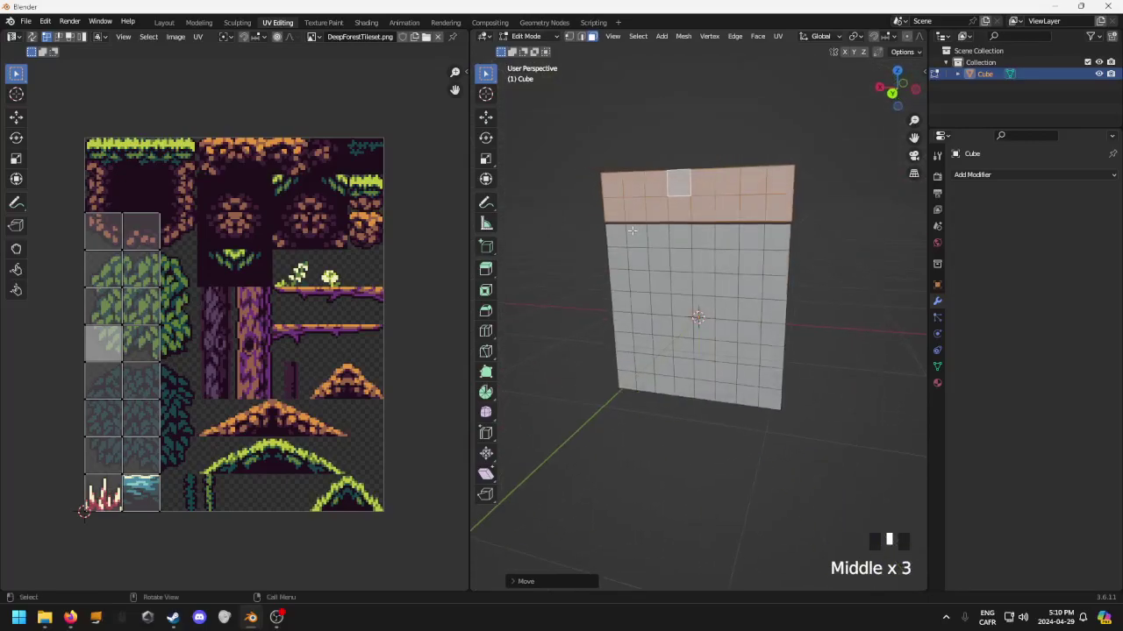
{"action": "key", "text": "KP_1"}
{"action": "scroll", "coordinate": [707, 212], "scroll_direction": "up", "scroll_amount": 2}
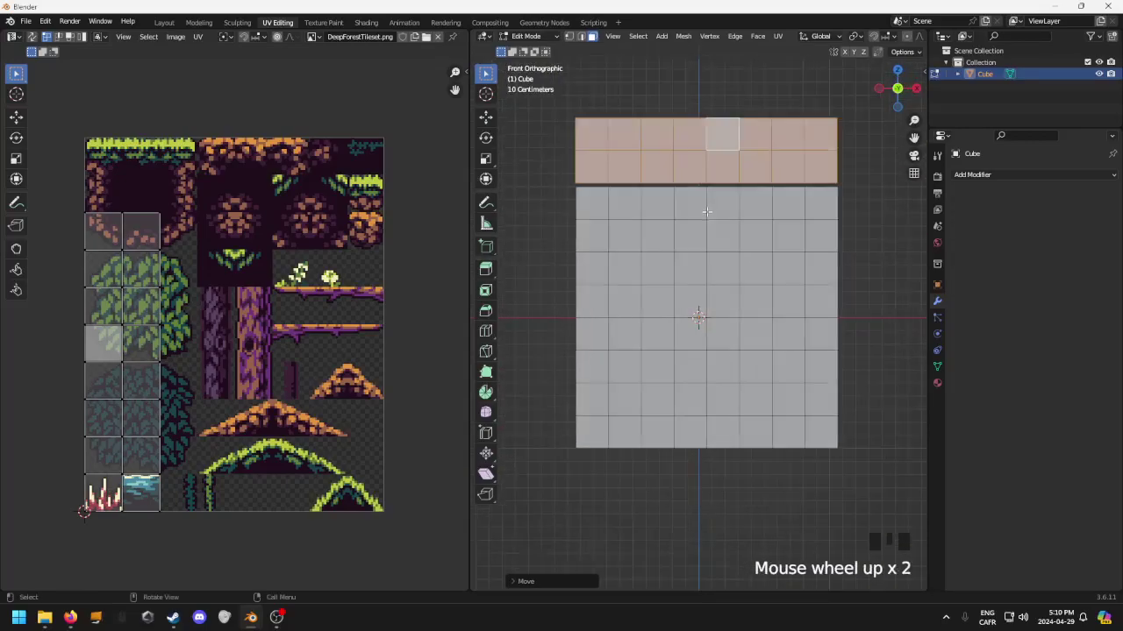
{"action": "key", "text": "g"}
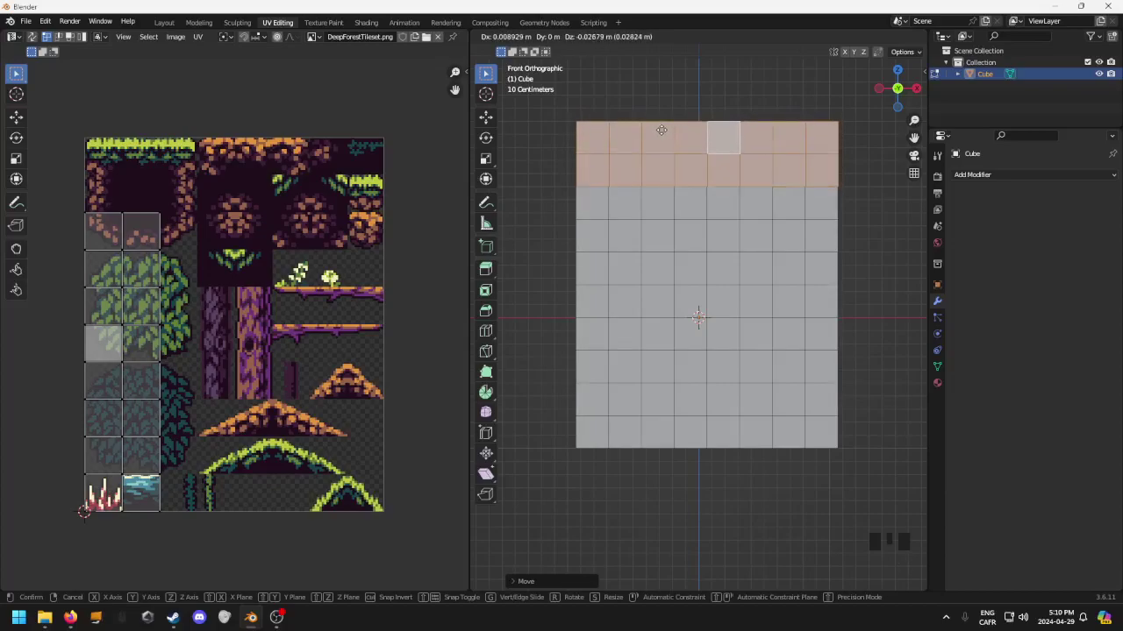
{"action": "left_click", "coordinate": [662, 130]}
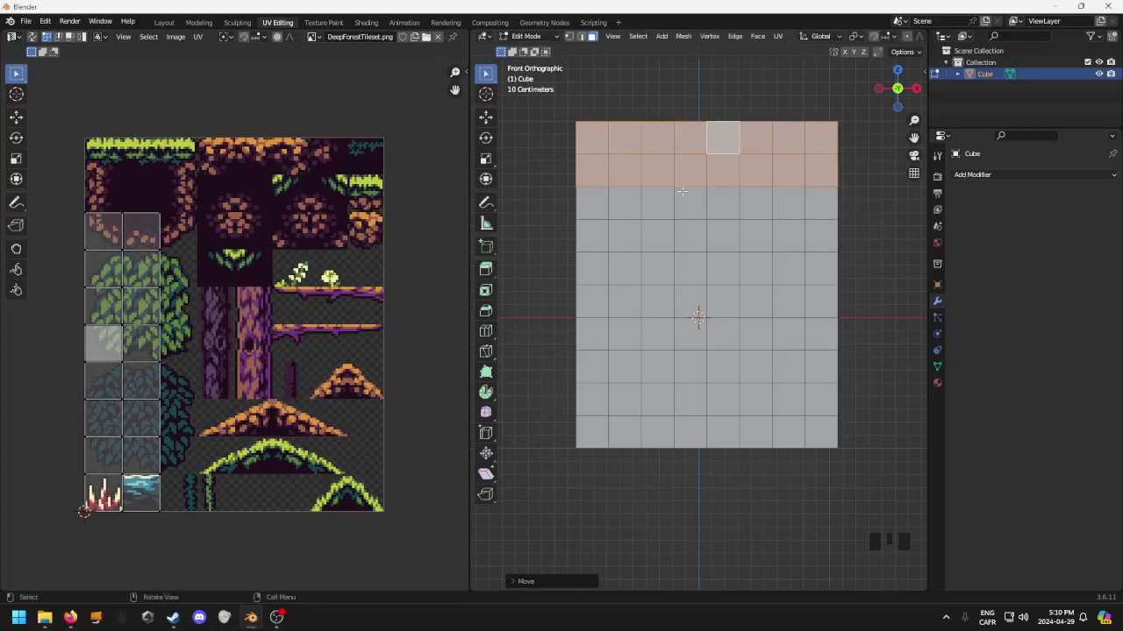
Select all faces of the mesh and merge vertices by distance with a merge distance of 0.0301 m.
{"action": "key", "text": "a"}
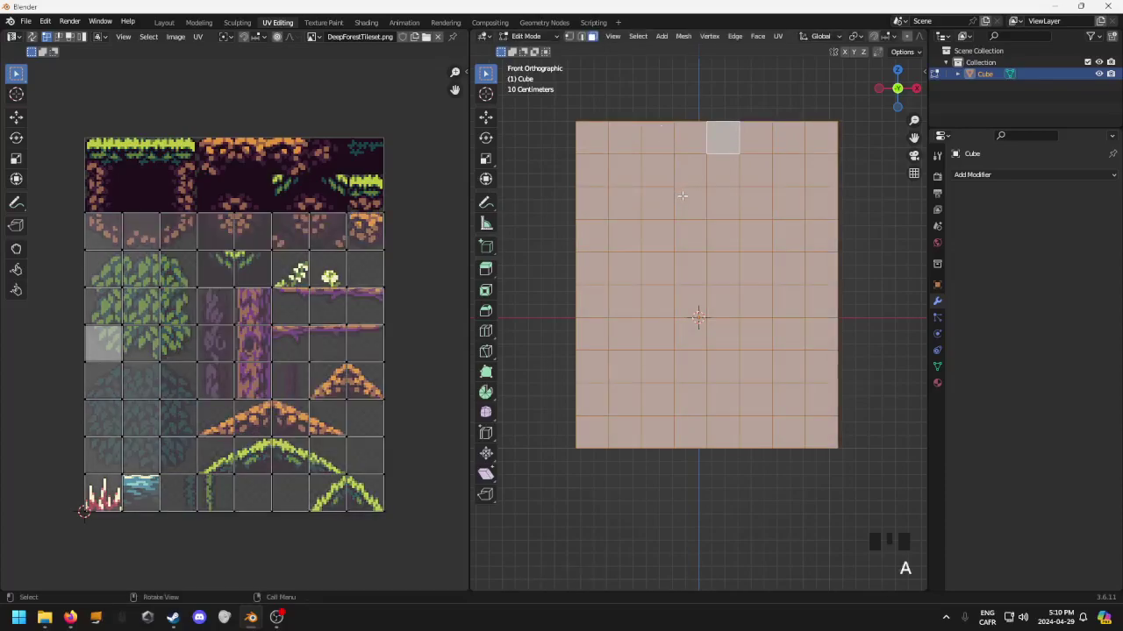
{"action": "key", "text": "m"}
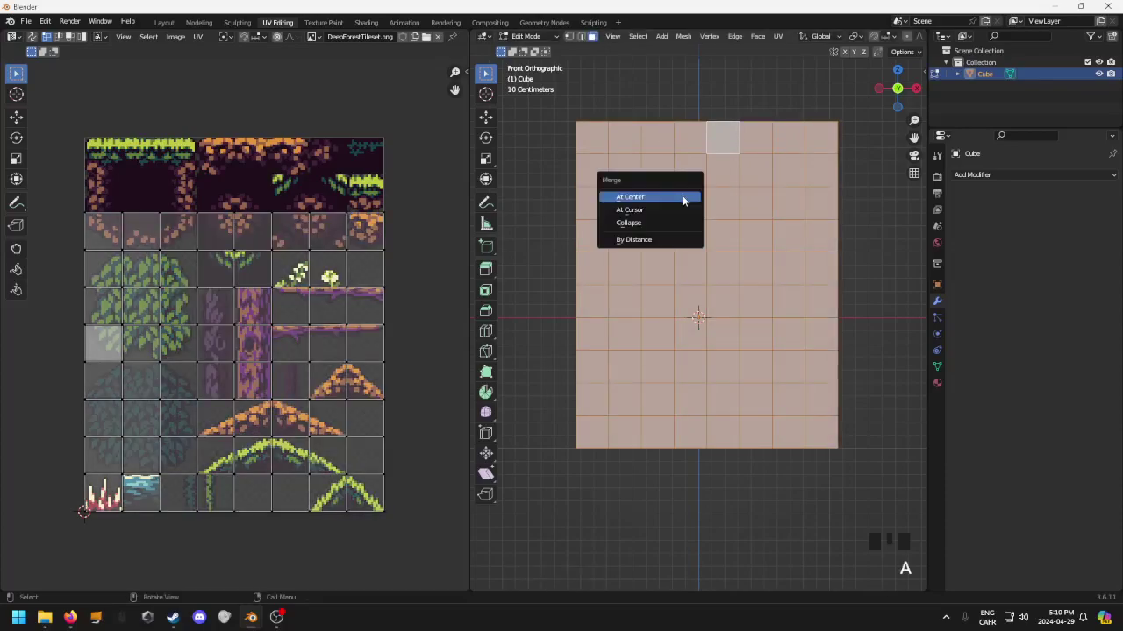
{"action": "left_click", "coordinate": [644, 240]}
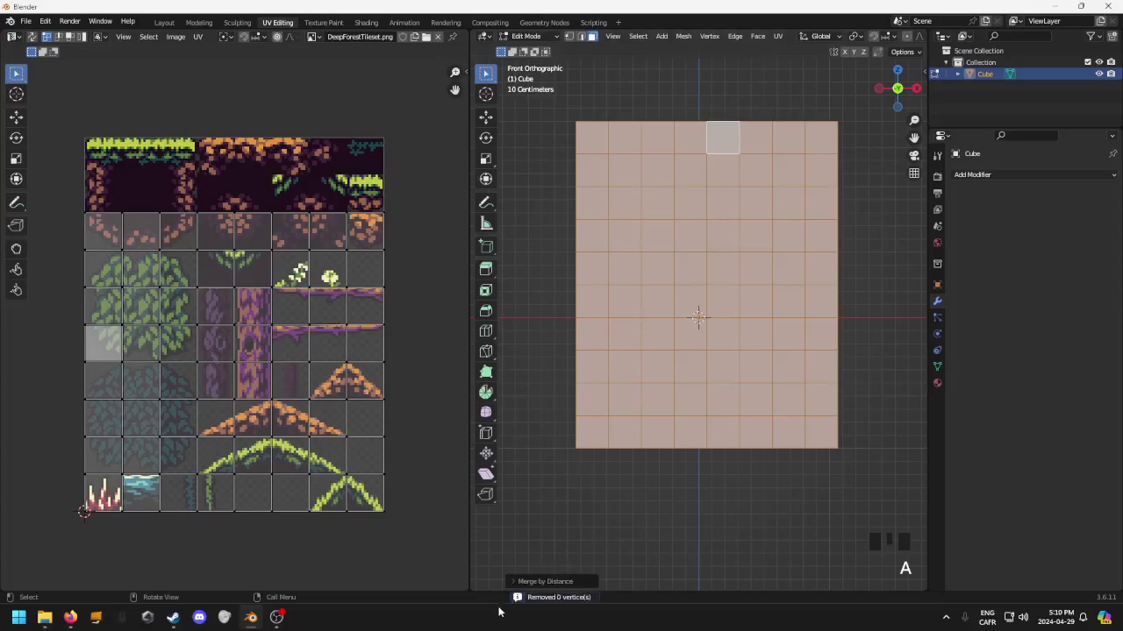
{"action": "left_click", "coordinate": [545, 581]}
{"action": "left_click", "coordinate": [660, 551]}
{"action": "left_click", "coordinate": [661, 551]}
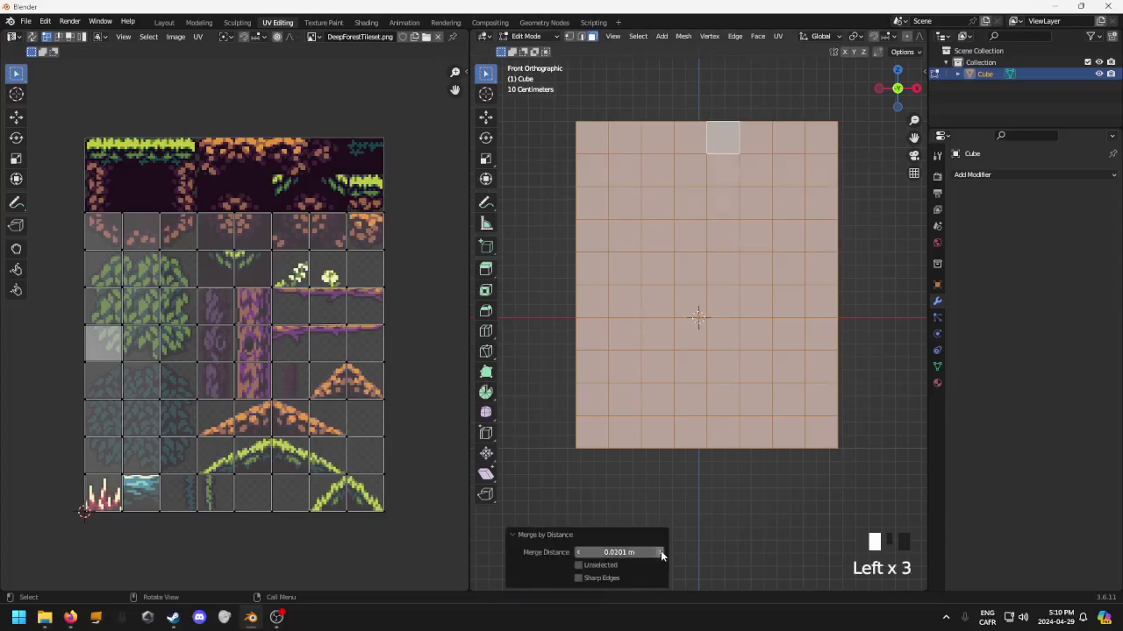
{"action": "left_click", "coordinate": [661, 552]}
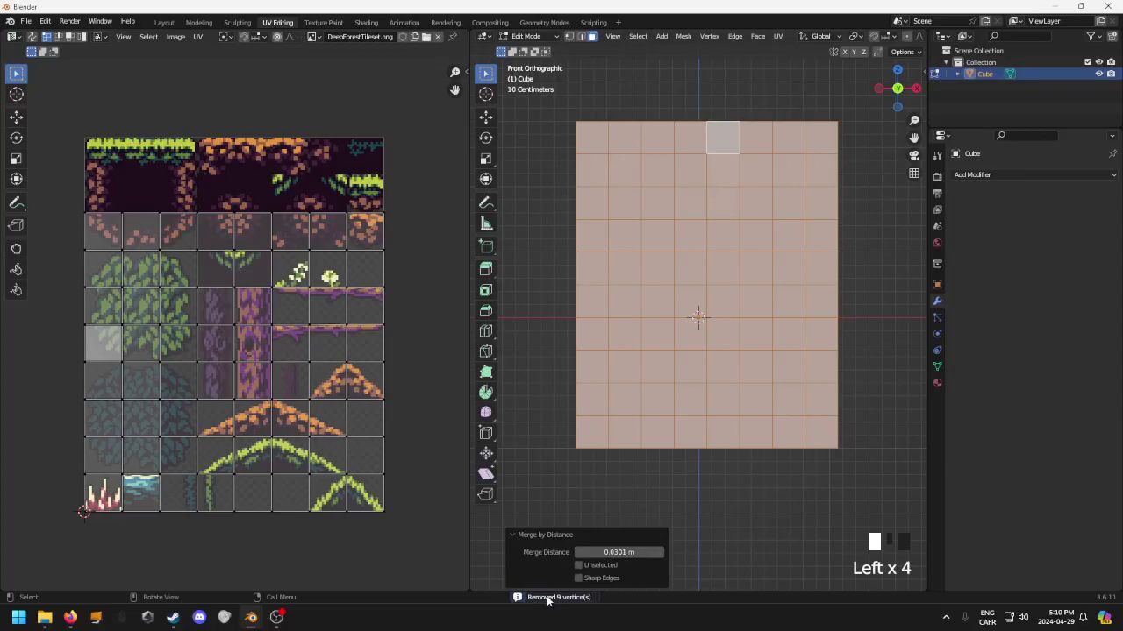
{"action": "left_click", "coordinate": [711, 503]}
{"action": "middle_click_drag", "start_coordinate": [710, 503], "coordinate": [755, 492]}
{"action": "middle_click_drag", "start_coordinate": [762, 505], "coordinate": [630, 499]}
Undo the merge, the strip's moves and its duplication, back to the original square grid.
{"action": "key", "text": "ctrl+z"}
{"action": "key", "text": "ctrl+z"}
{"action": "key", "text": "ctrl+z"}
{"action": "key", "text": "ctrl+z"}
{"action": "key", "text": "ctrl+z"}
{"action": "key", "text": "ctrl+z"}
{"action": "key", "text": "ctrl+z"}
{"action": "key", "text": "ctrl+z"}
{"action": "key", "text": "ctrl+z"}
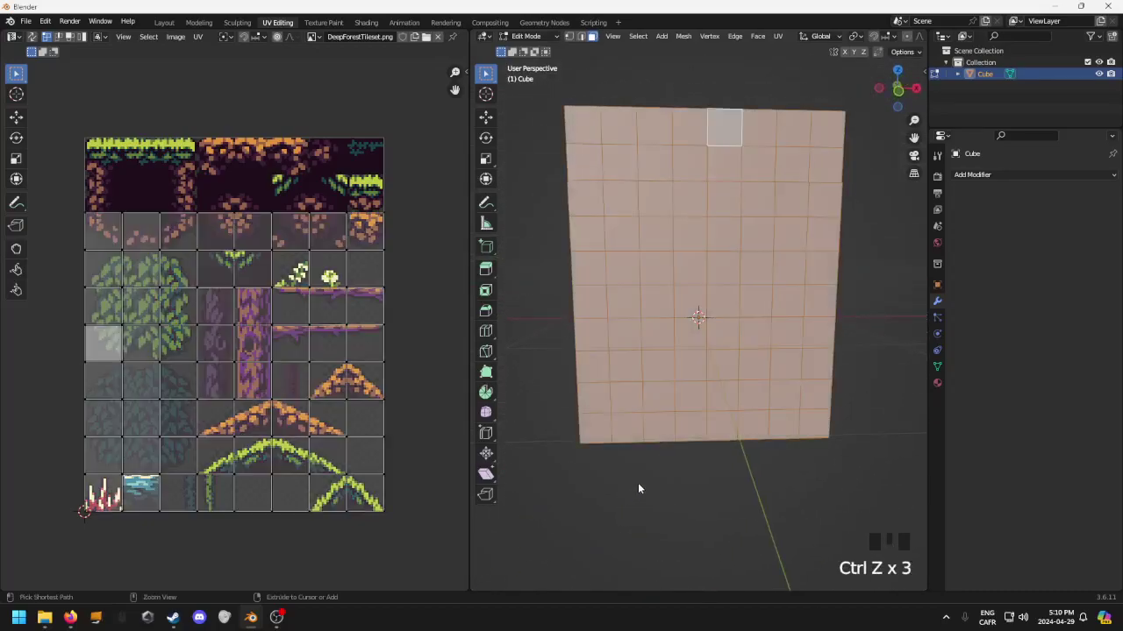
{"action": "key", "text": "ctrl+z"}
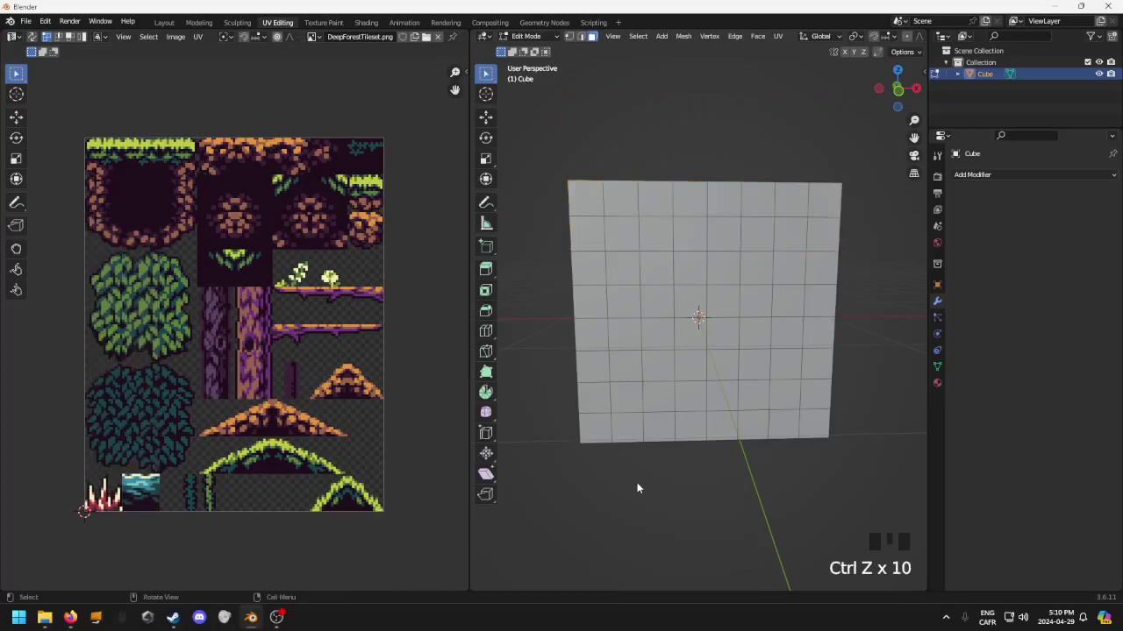
In the front view, duplicate the grid's top two rows of faces and place the copy 0.5 m higher, directly above the grid.
{"action": "key", "text": "KP_1"}
{"action": "left_click_drag", "start_coordinate": [560, 176], "coordinate": [842, 238]}
{"action": "key", "text": "shift+d"}
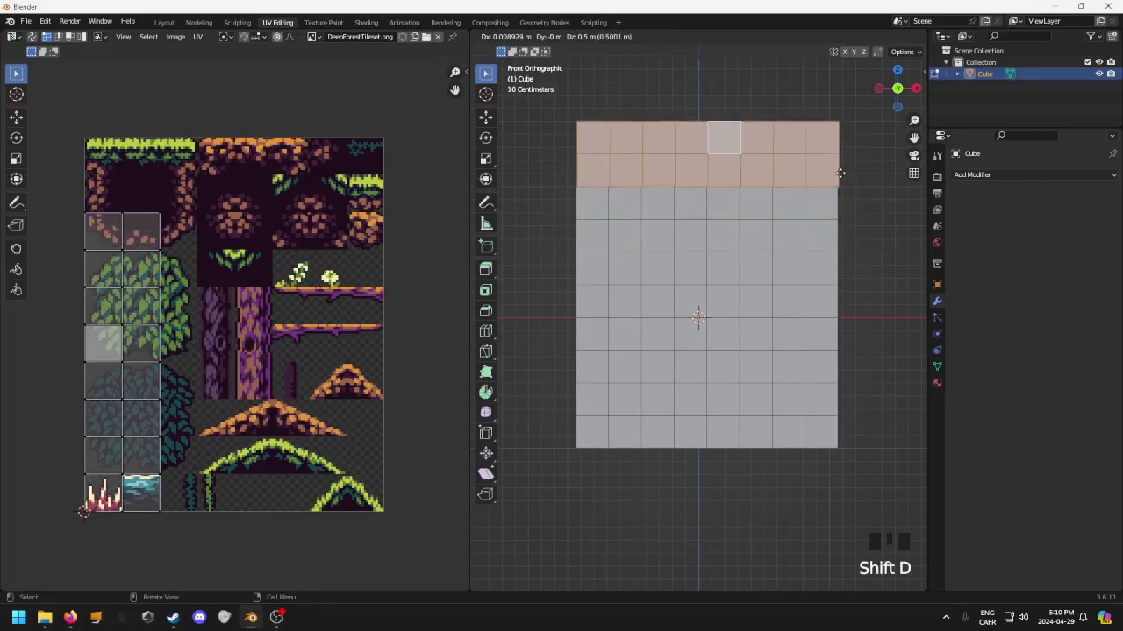
{"action": "left_click", "coordinate": [840, 173]}
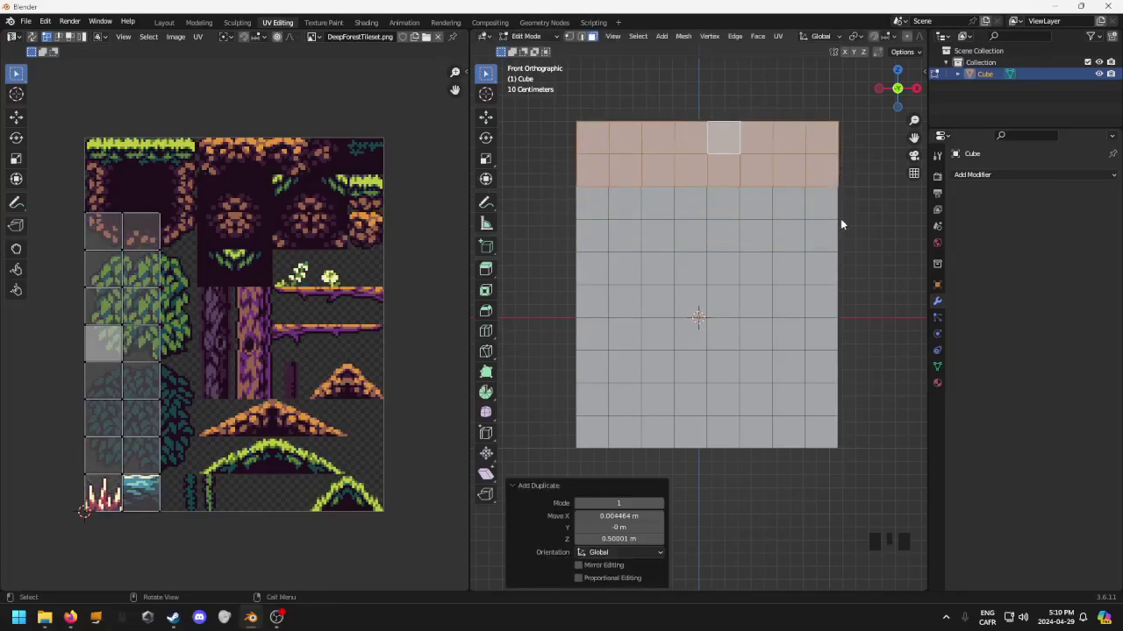
Select the whole mesh and merge its vertices by distance at 0.0301 m, joining the duplicated strip to the grid.
{"action": "key", "text": "a"}
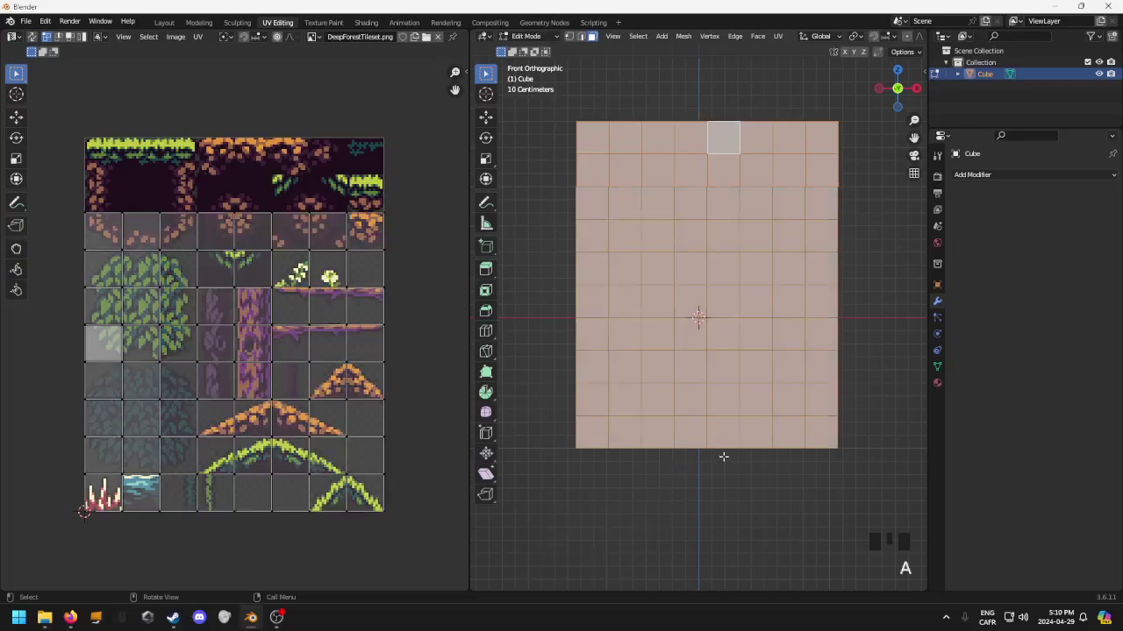
{"action": "key", "text": "m"}
{"action": "left_click", "coordinate": [711, 457]}
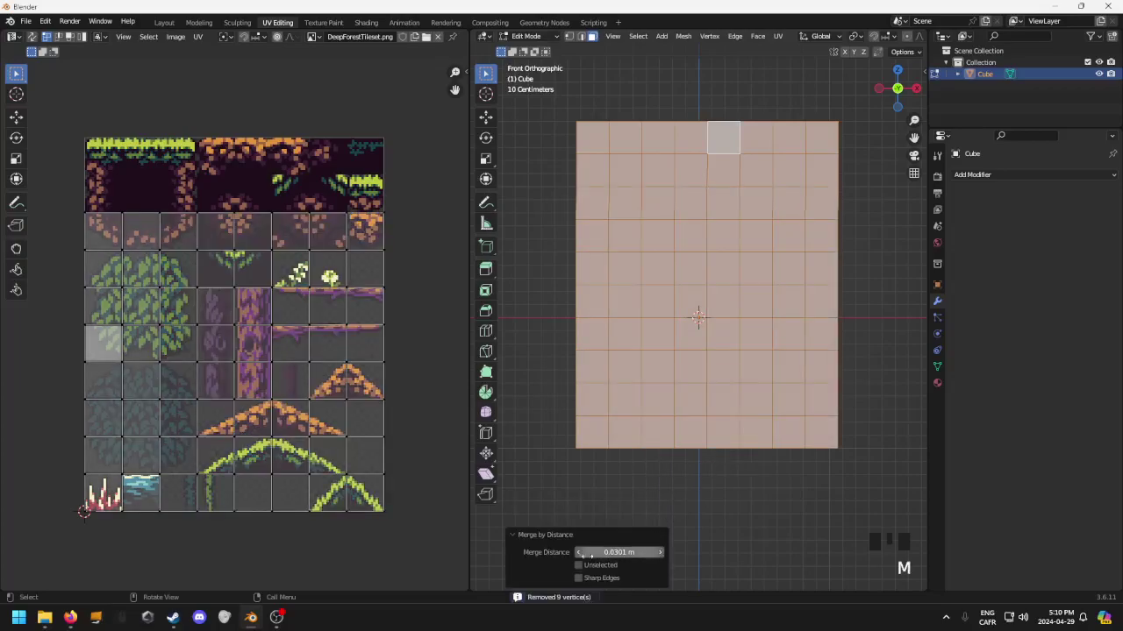
{"action": "left_click", "coordinate": [646, 344]}
{"action": "middle_click_drag", "start_coordinate": [645, 344], "coordinate": [694, 179]}
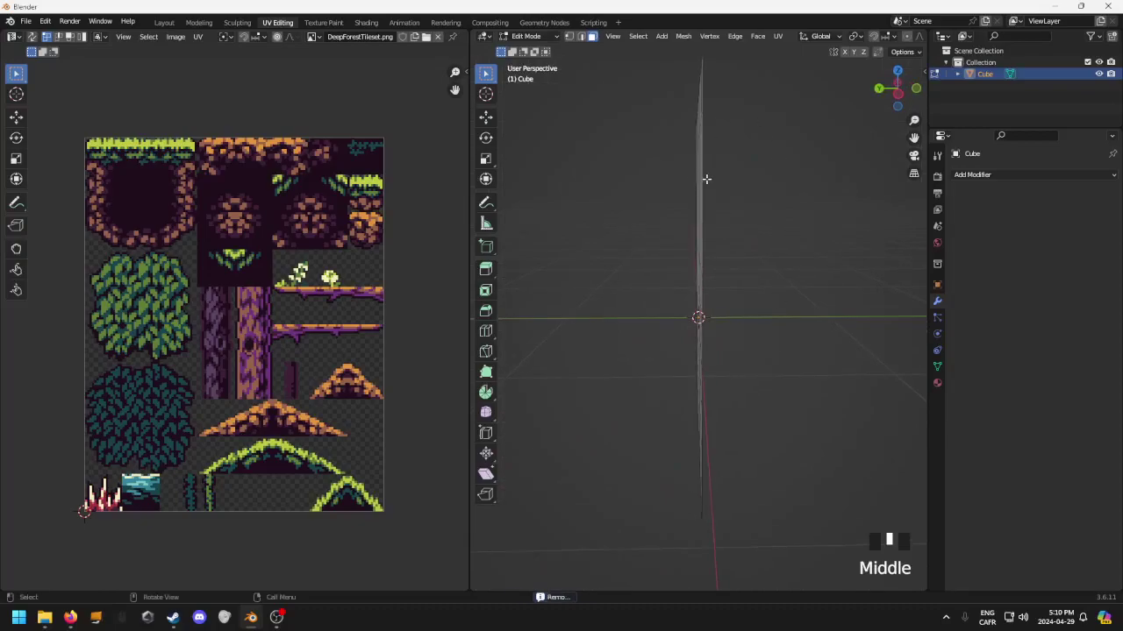
{"action": "key", "text": "KP_3"}
{"action": "left_click", "coordinate": [726, 457]}
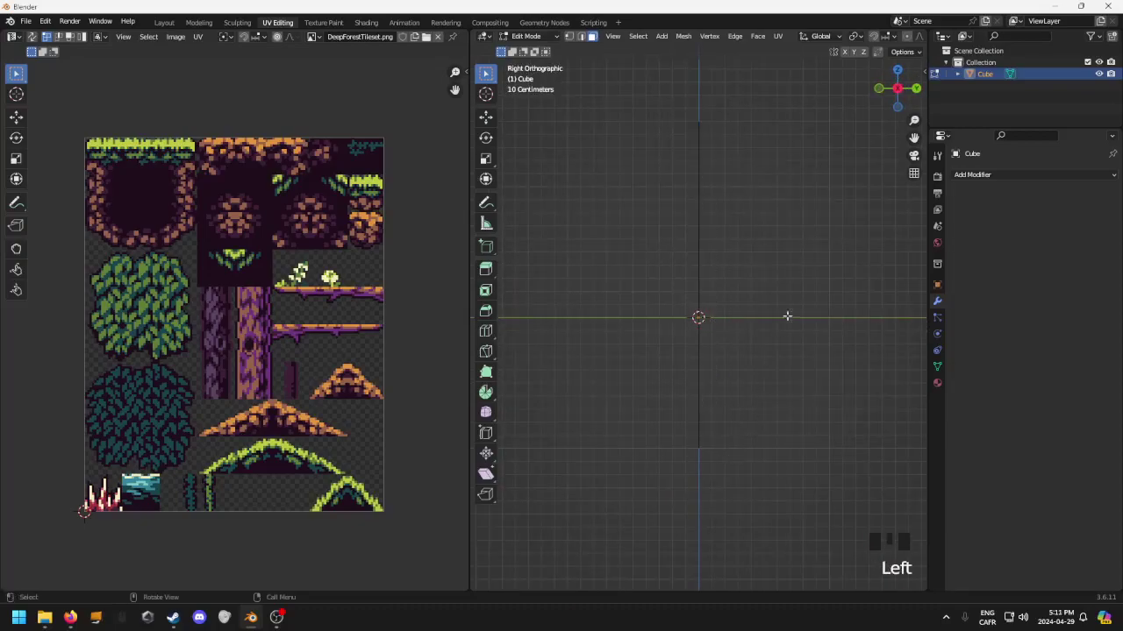
Select the horizontal edge loop below the grid's top row and, seen from the side, move it about -0.031 m along Y.
{"action": "middle_click_drag", "start_coordinate": [787, 316], "coordinate": [734, 260]}
{"action": "left_click", "coordinate": [668, 140]}
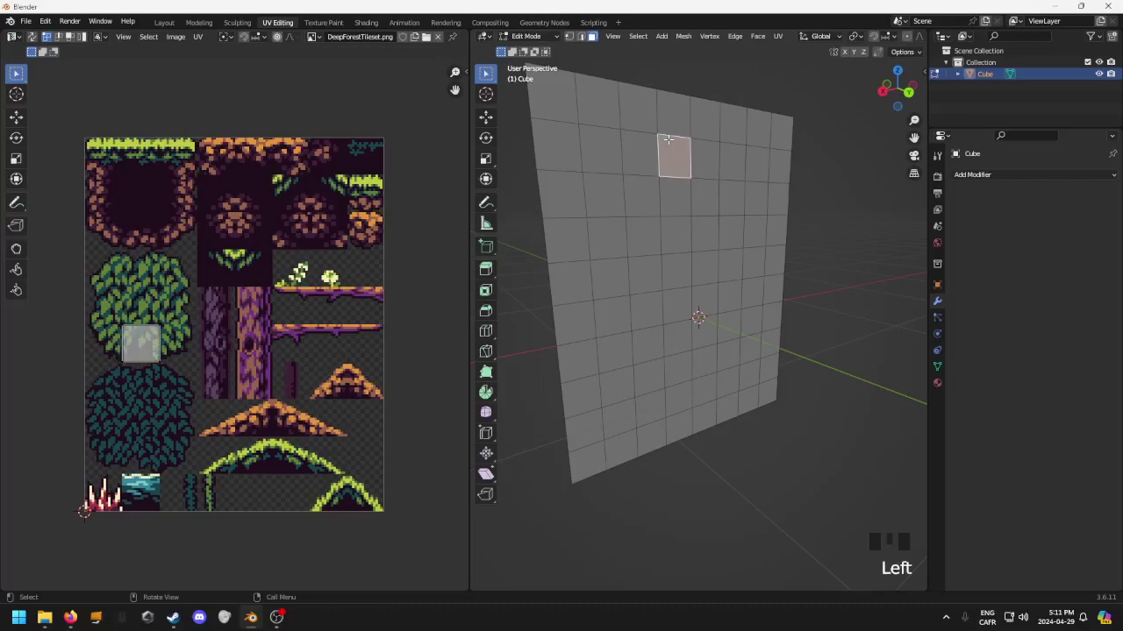
{"action": "key", "text": "2"}
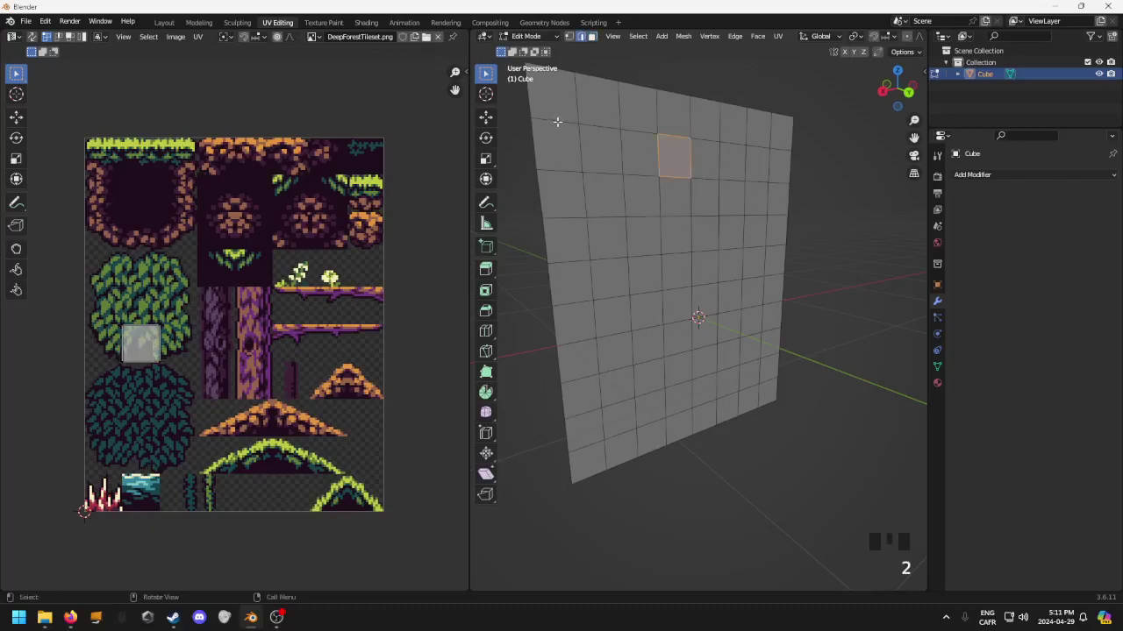
{"action": "left_click", "coordinate": [562, 121], "text": "alt"}
{"action": "middle_click_drag", "start_coordinate": [602, 150], "coordinate": [711, 175]}
{"action": "key", "text": "KP_3"}
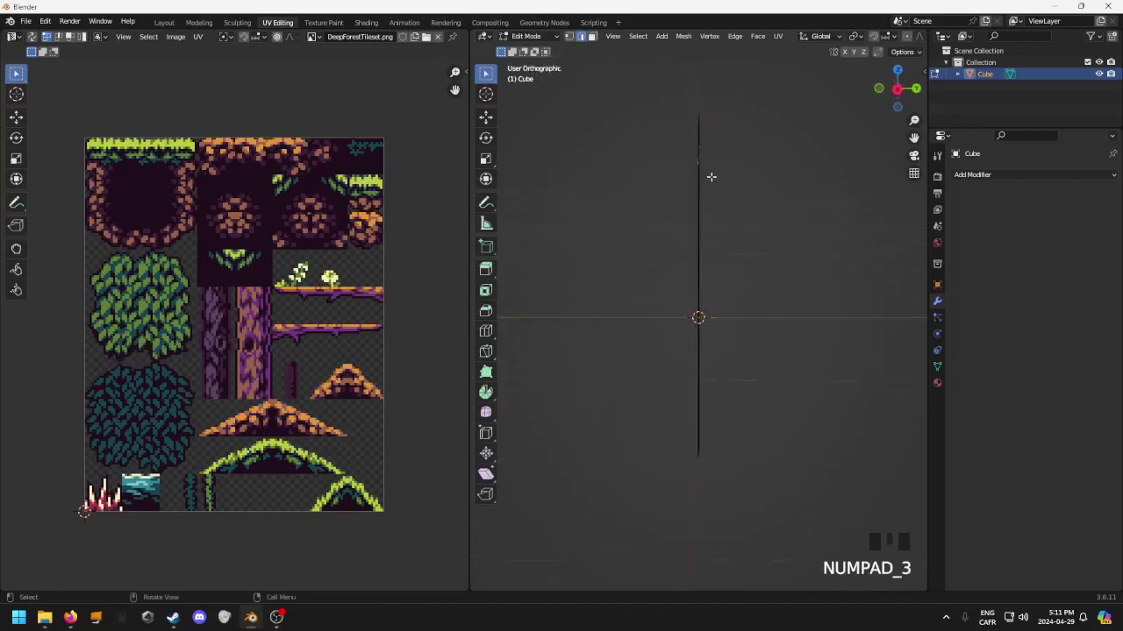
{"action": "key", "text": "g"}
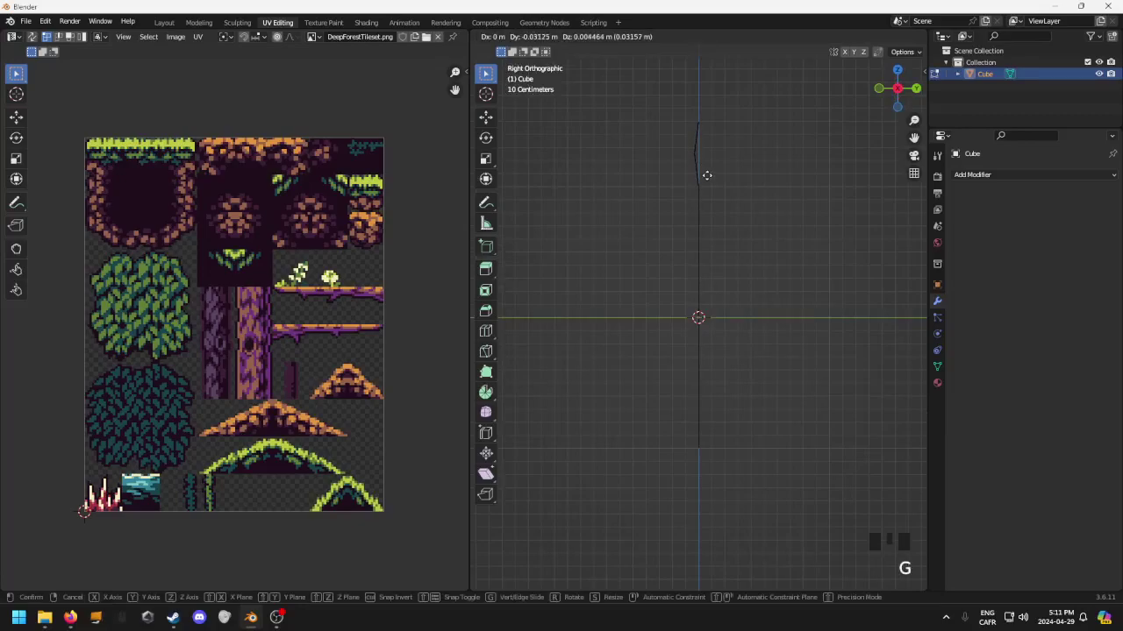
{"action": "left_click", "coordinate": [707, 175]}
In the front view, select the entire extended grid and apply Unwrap so its UVs cover the full tileset.
{"action": "middle_click_drag", "start_coordinate": [792, 257], "coordinate": [692, 280]}
{"action": "key", "text": "KP_1"}
{"action": "scroll", "coordinate": [688, 283], "scroll_direction": "up", "scroll_amount": 1}
{"action": "scroll", "coordinate": [696, 286], "scroll_direction": "down", "scroll_amount": 4}
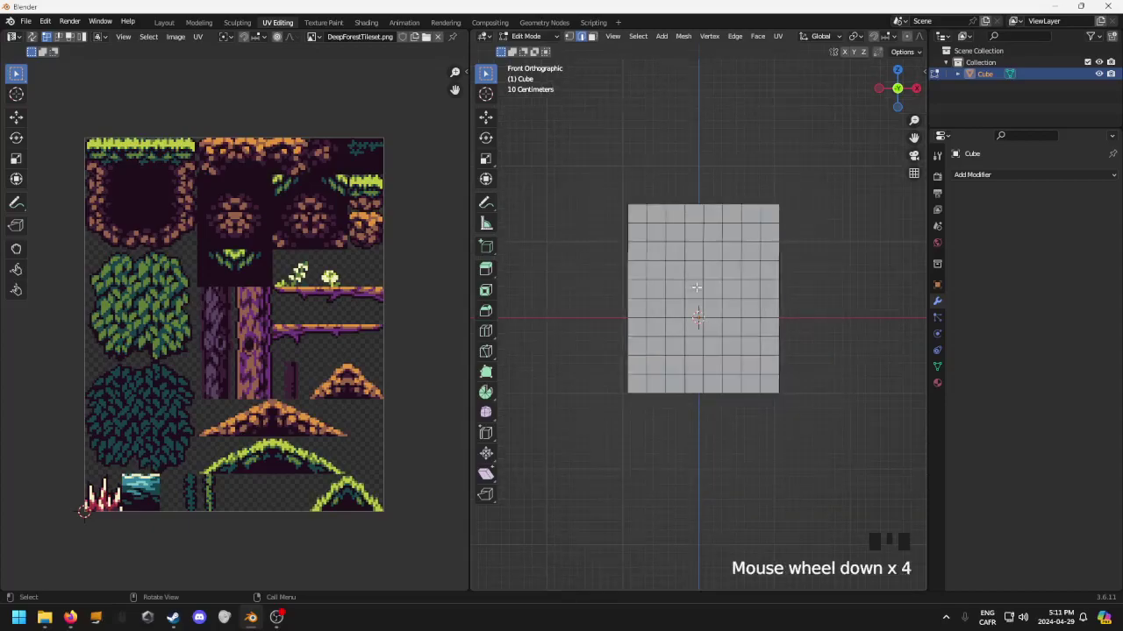
{"action": "scroll", "coordinate": [699, 280], "scroll_direction": "up", "scroll_amount": 1}
{"action": "key", "text": "a"}
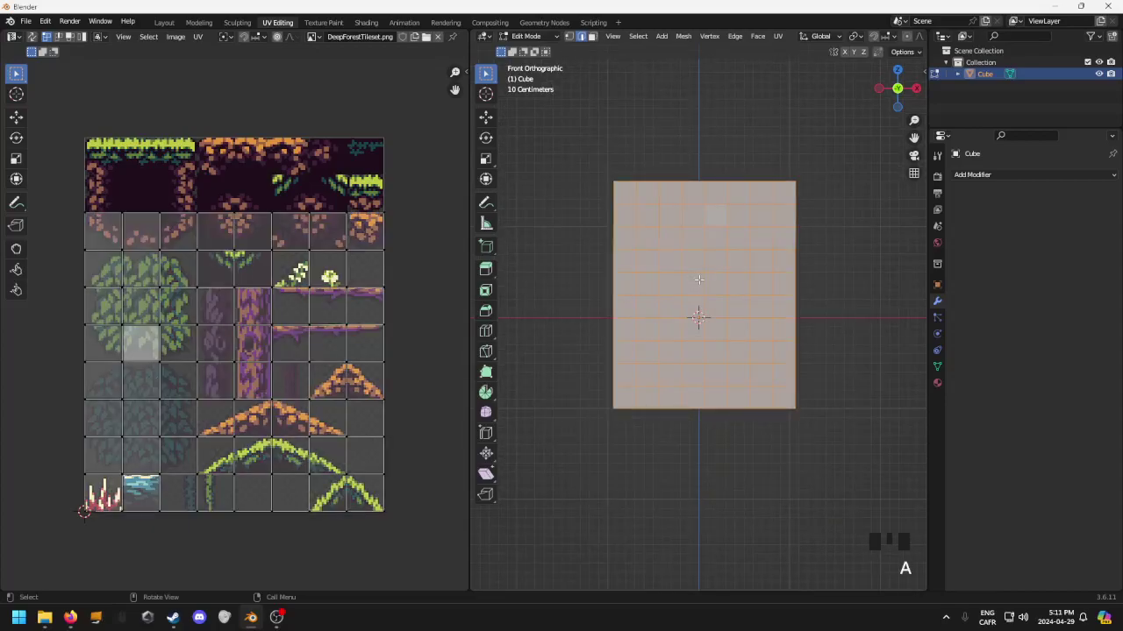
{"action": "right_click", "coordinate": [668, 235]}
{"action": "key", "text": "Escape"}
{"action": "key", "text": "u"}
{"action": "left_click", "coordinate": [660, 237]}
{"action": "left_click", "coordinate": [318, 270]}
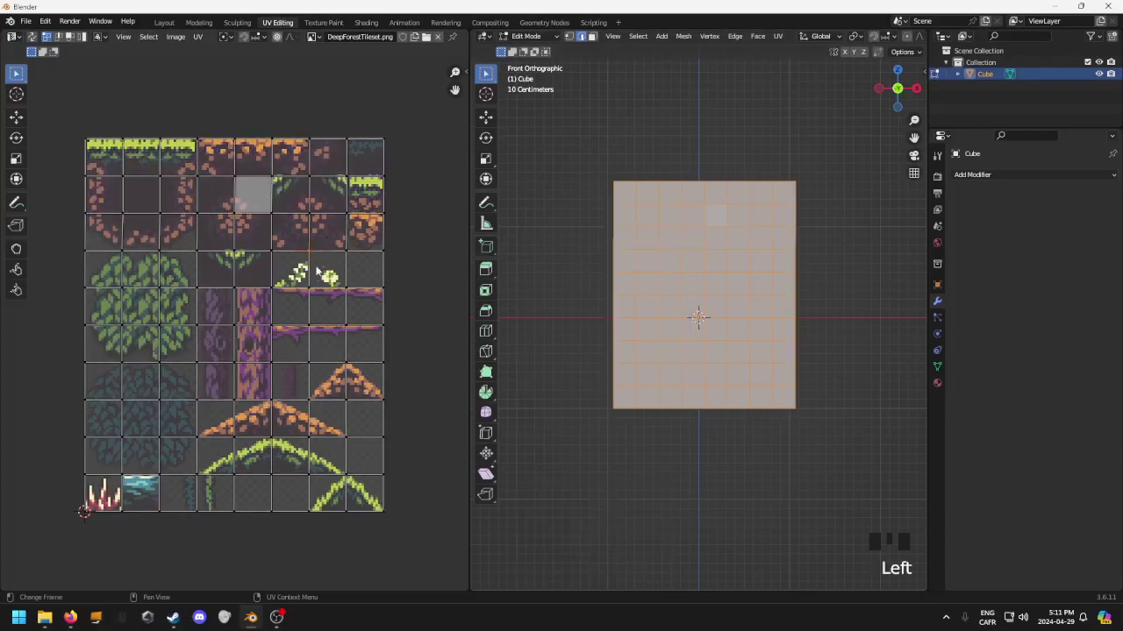
In face select mode, pick several individual grid faces to check which tileset tile each one covers.
{"action": "left_click", "coordinate": [670, 230]}
{"action": "key", "text": "3"}
{"action": "left_click", "coordinate": [674, 237]}
{"action": "left_click", "coordinate": [689, 304]}
{"action": "left_click", "coordinate": [762, 324]}
{"action": "left_click", "coordinate": [762, 256]}
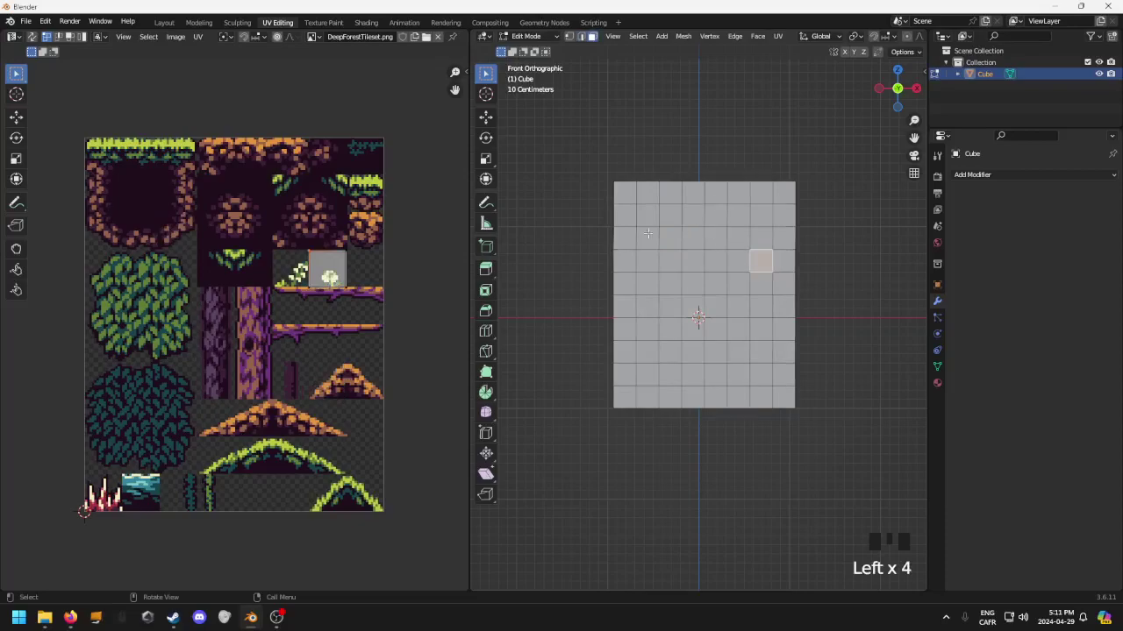
Widen the 3D viewport and set the solid viewport shading color to Texture.
{"action": "left_click_drag", "start_coordinate": [472, 158], "coordinate": [214, 154]}
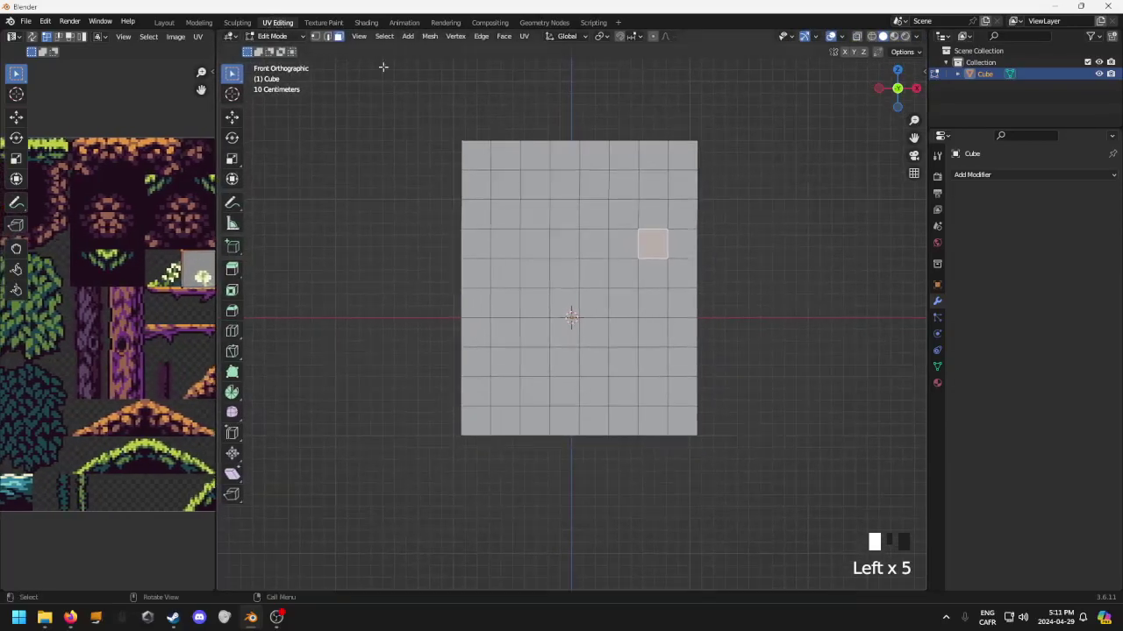
{"action": "left_click", "coordinate": [916, 36]}
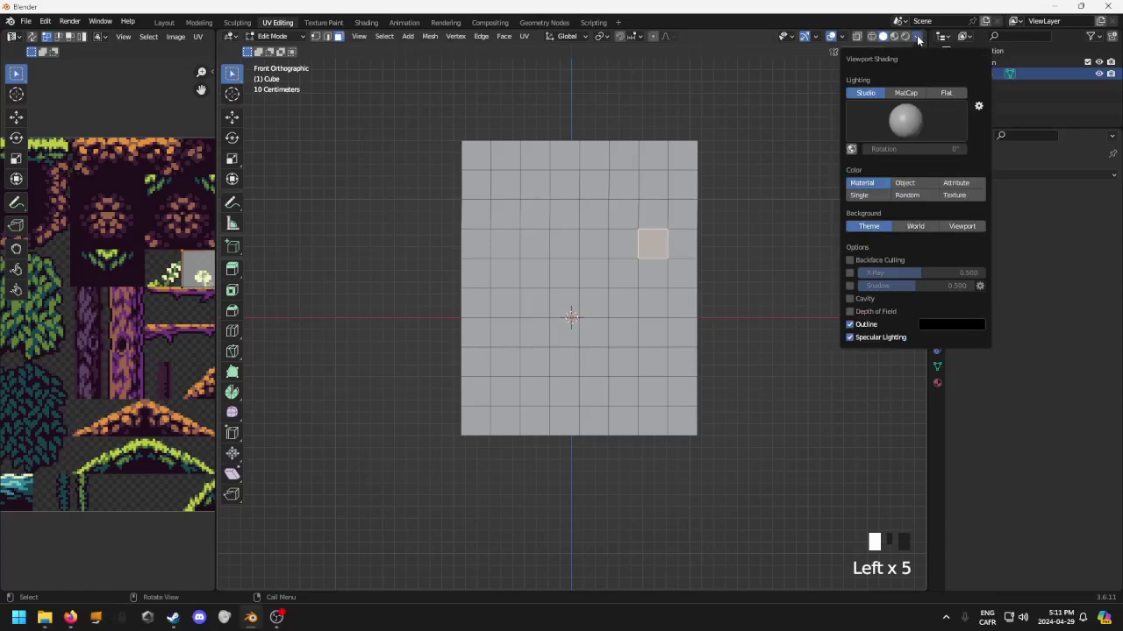
{"action": "left_click", "coordinate": [954, 195]}
{"action": "left_click", "coordinate": [849, 337]}
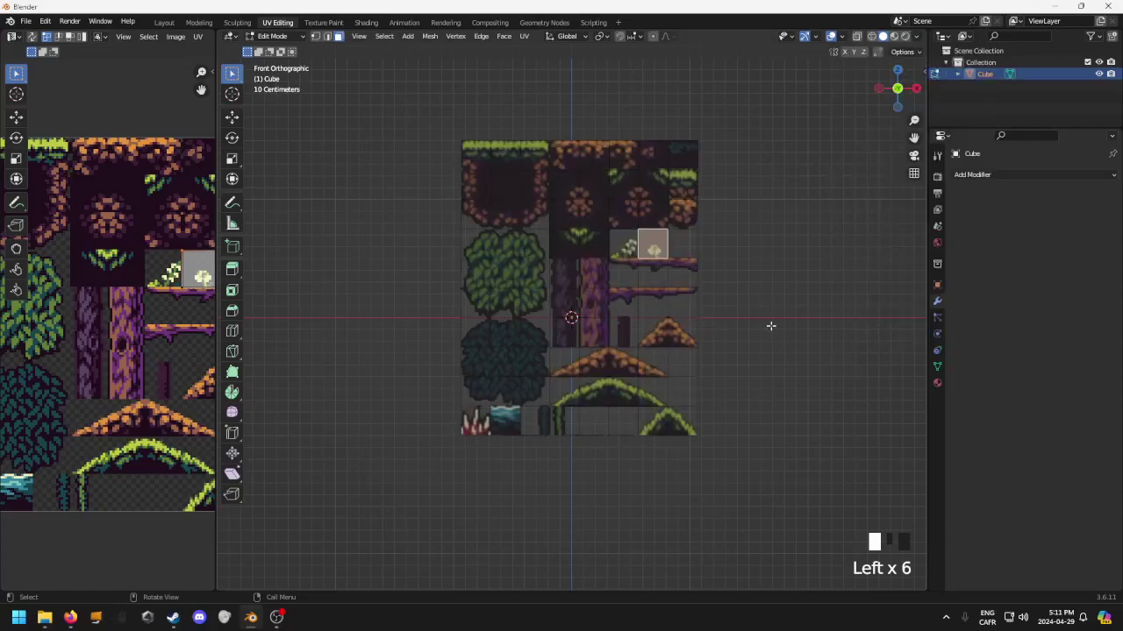
Select single textured faces and the whole grid in turn to examine the tiles, and clear the selection.
{"action": "key", "text": "Left"}
{"action": "key", "text": "Left"}
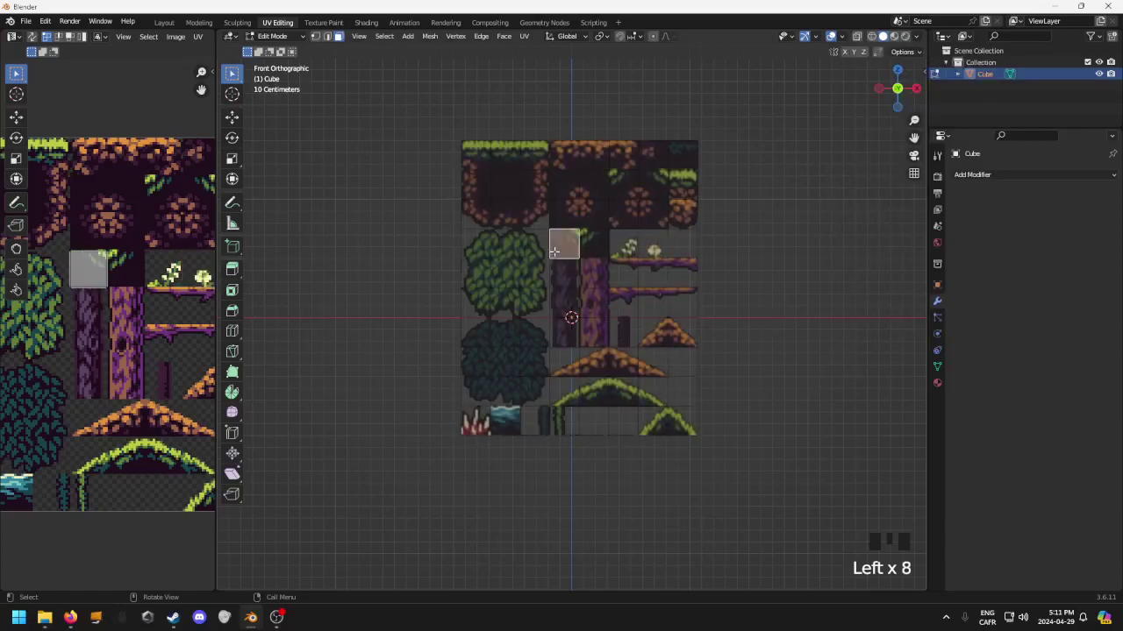
{"action": "left_click", "coordinate": [469, 162]}
{"action": "left_click_drag", "start_coordinate": [393, 96], "coordinate": [749, 466]}
{"action": "left_click", "coordinate": [583, 251]}
{"action": "left_click_drag", "start_coordinate": [416, 110], "coordinate": [727, 459]}
{"action": "left_click", "coordinate": [793, 435]}
Set the interpolation of the material's DeepForestTileset.png base color texture to Closest.
{"action": "left_click", "coordinate": [938, 384]}
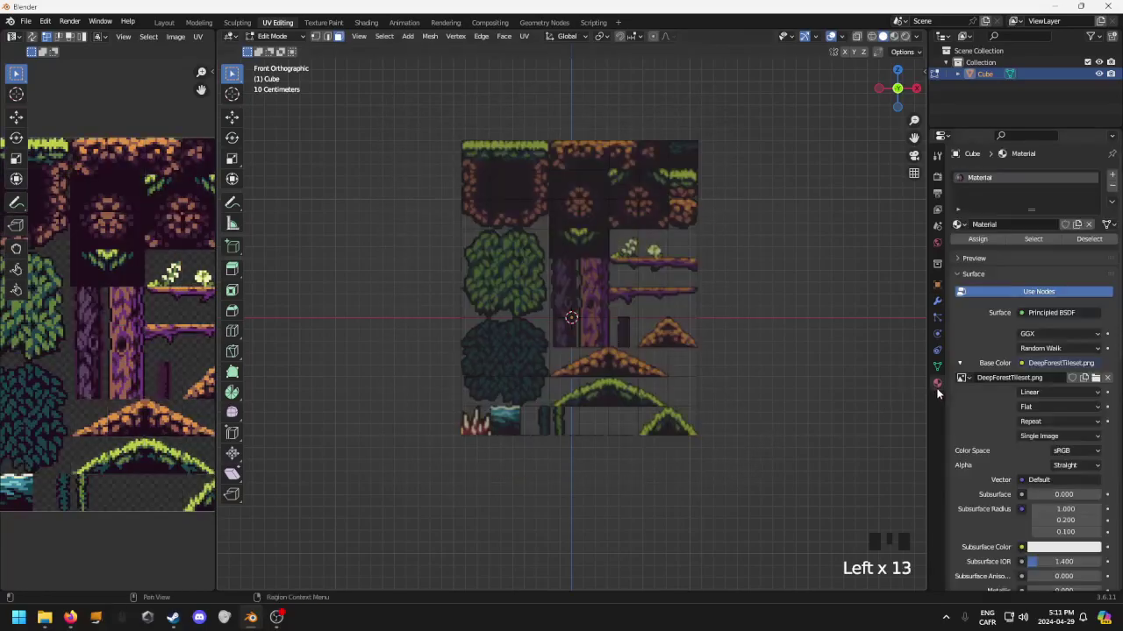
{"action": "left_click", "coordinate": [1041, 394]}
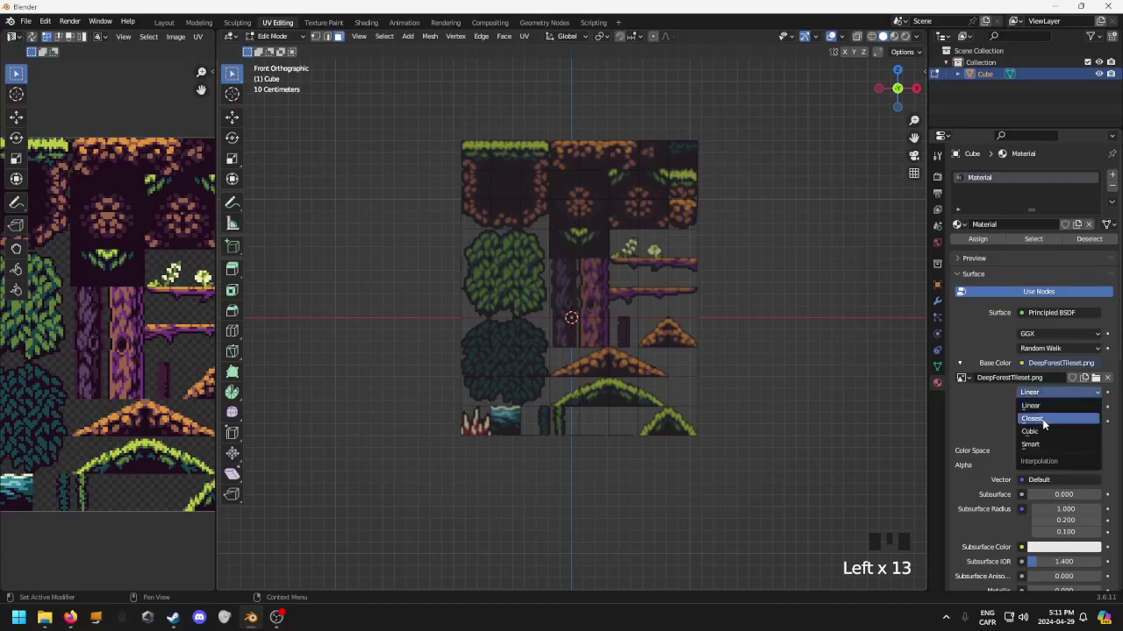
{"action": "left_click", "coordinate": [1039, 411]}
{"action": "scroll", "coordinate": [728, 402], "scroll_direction": "up", "scroll_amount": 4}
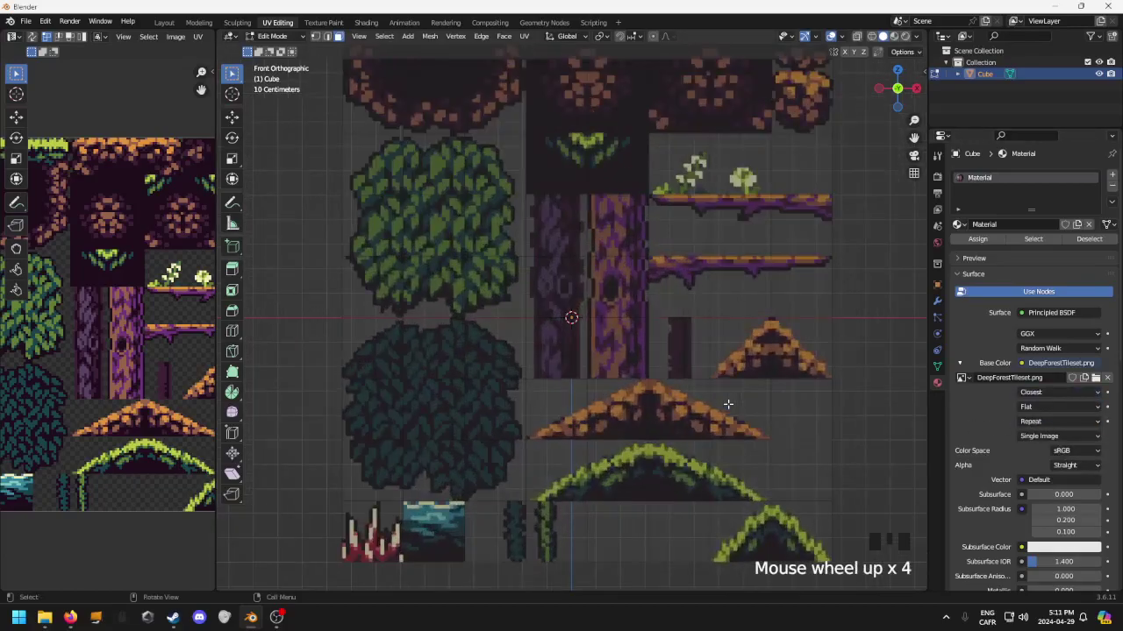
{"action": "scroll", "coordinate": [711, 405], "scroll_direction": "down", "scroll_amount": 4}
{"action": "scroll", "coordinate": [645, 395], "scroll_direction": "down", "scroll_amount": 2}
Select all faces of the textured grid and move them about 2.5 m in the negative X direction, then deselect them.
{"action": "left_click_drag", "start_coordinate": [411, 131], "coordinate": [692, 426]}
{"action": "key", "text": "g"}
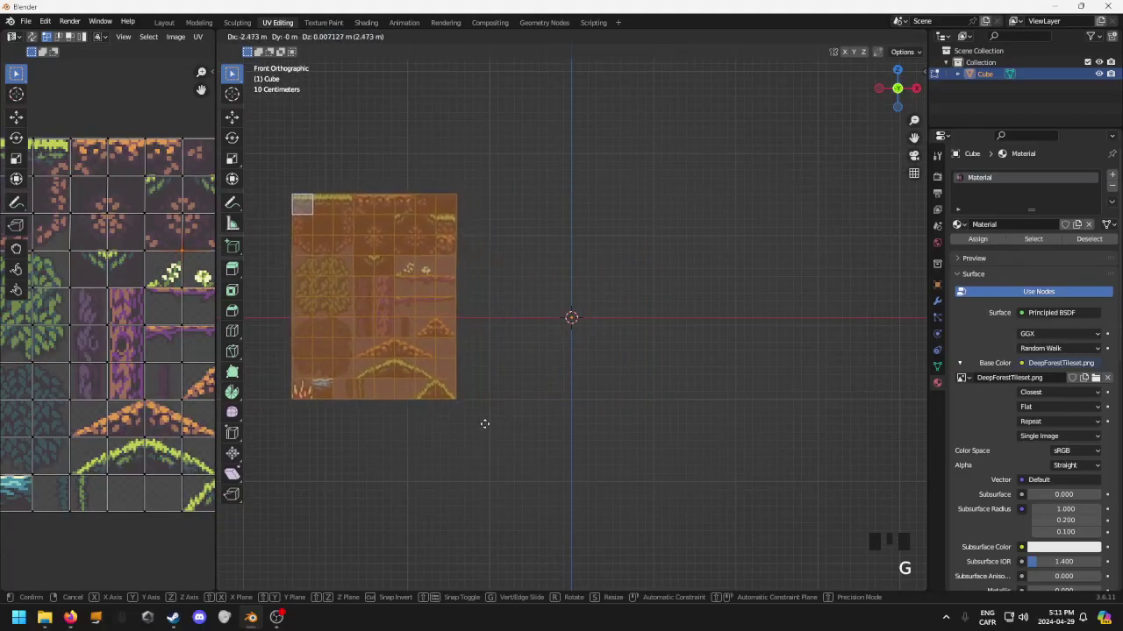
{"action": "left_click", "coordinate": [479, 425]}
{"action": "left_click", "coordinate": [566, 419]}
{"action": "middle_click_drag", "start_coordinate": [568, 417], "coordinate": [591, 402], "text": "shift"}
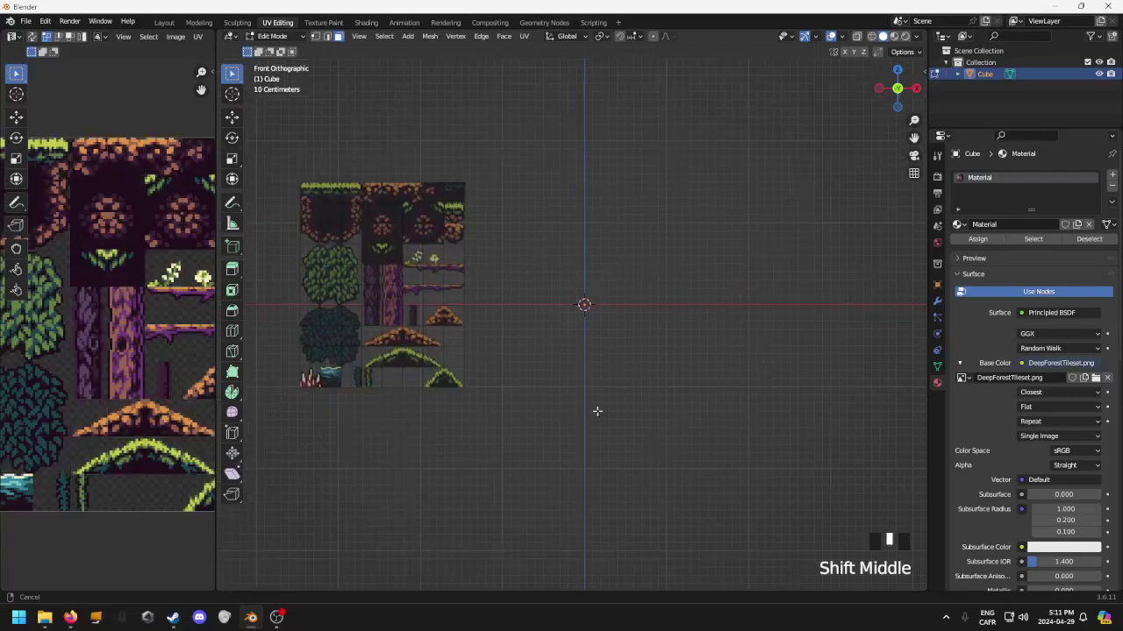
Enable snapping in the 3D viewport and set the snap target to Vertex.
{"action": "left_click", "coordinate": [600, 39]}
{"action": "left_click", "coordinate": [602, 38]}
{"action": "left_click", "coordinate": [620, 37]}
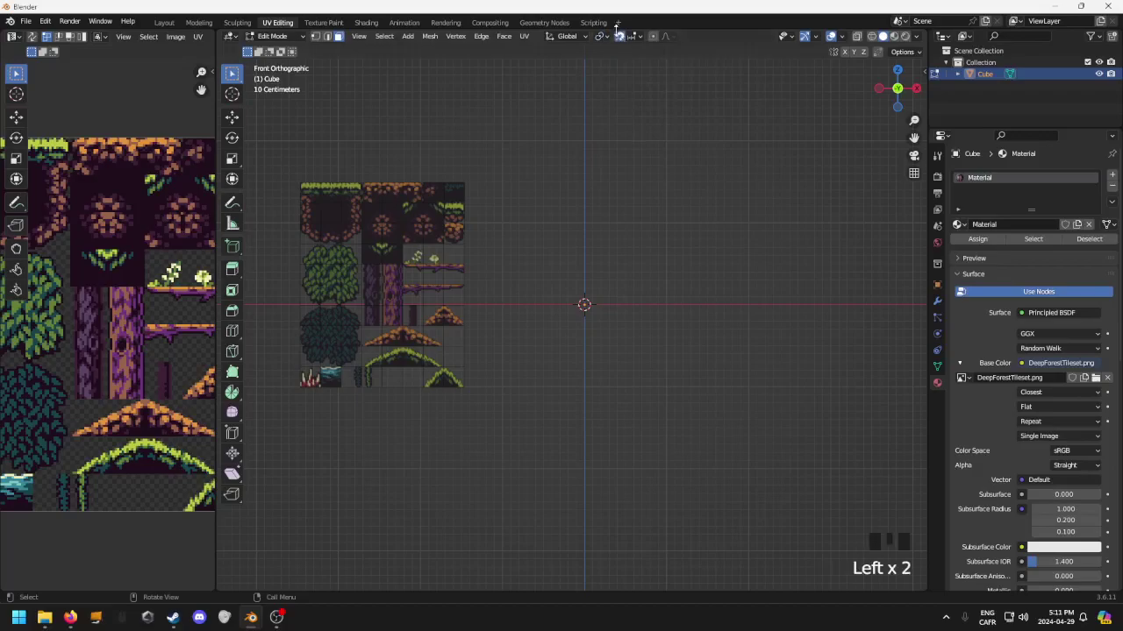
{"action": "left_click", "coordinate": [633, 37]}
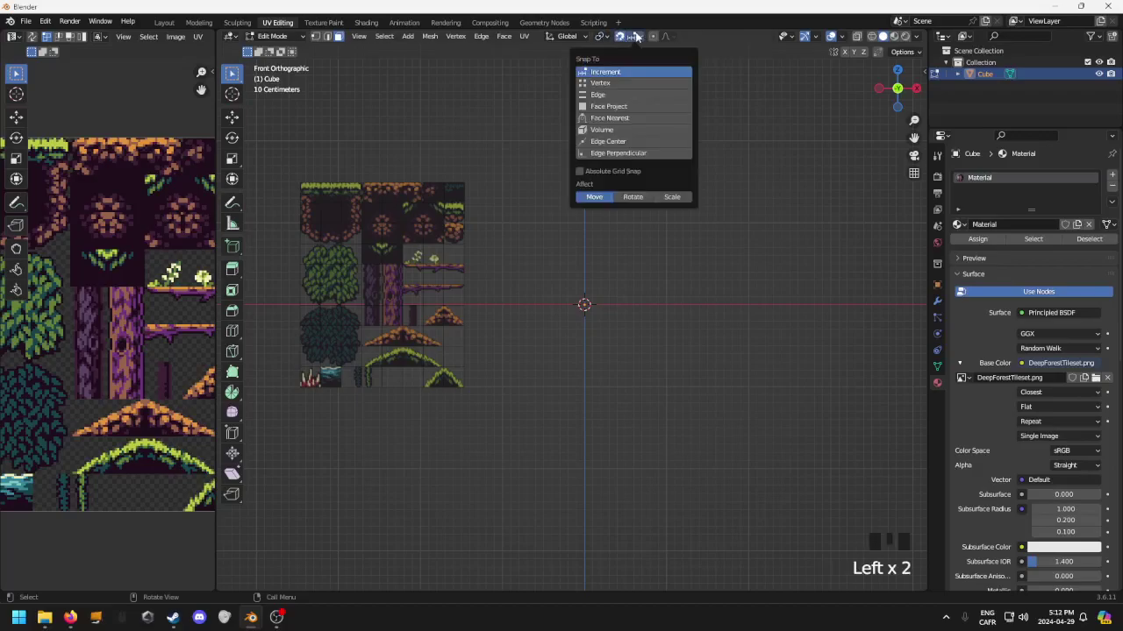
{"action": "left_click", "coordinate": [619, 82]}
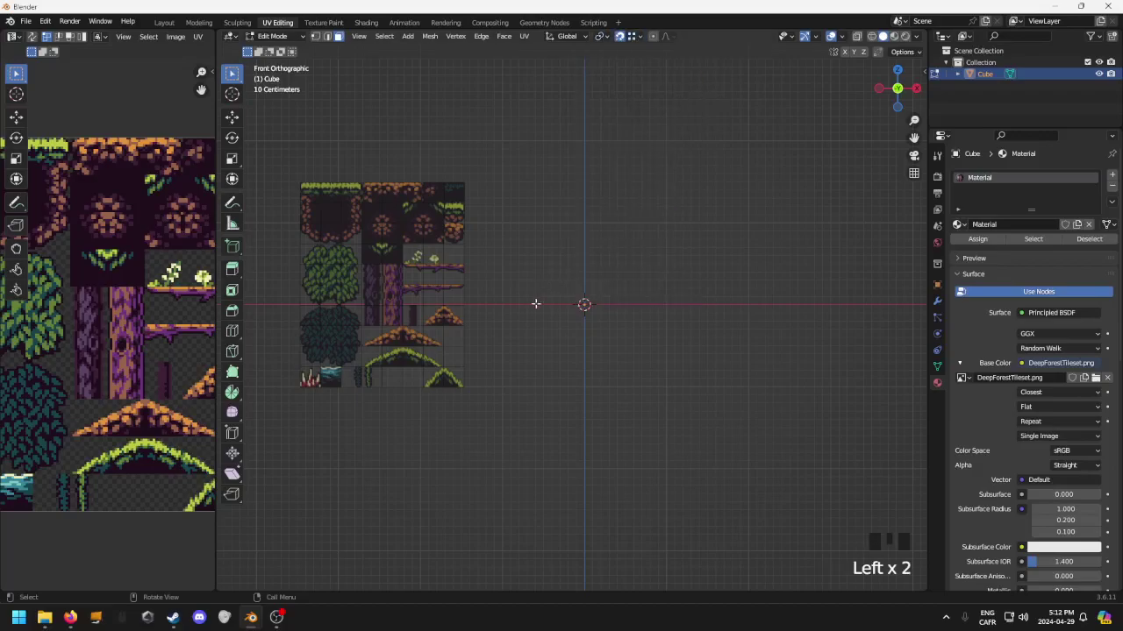
{"action": "left_click", "coordinate": [633, 38]}
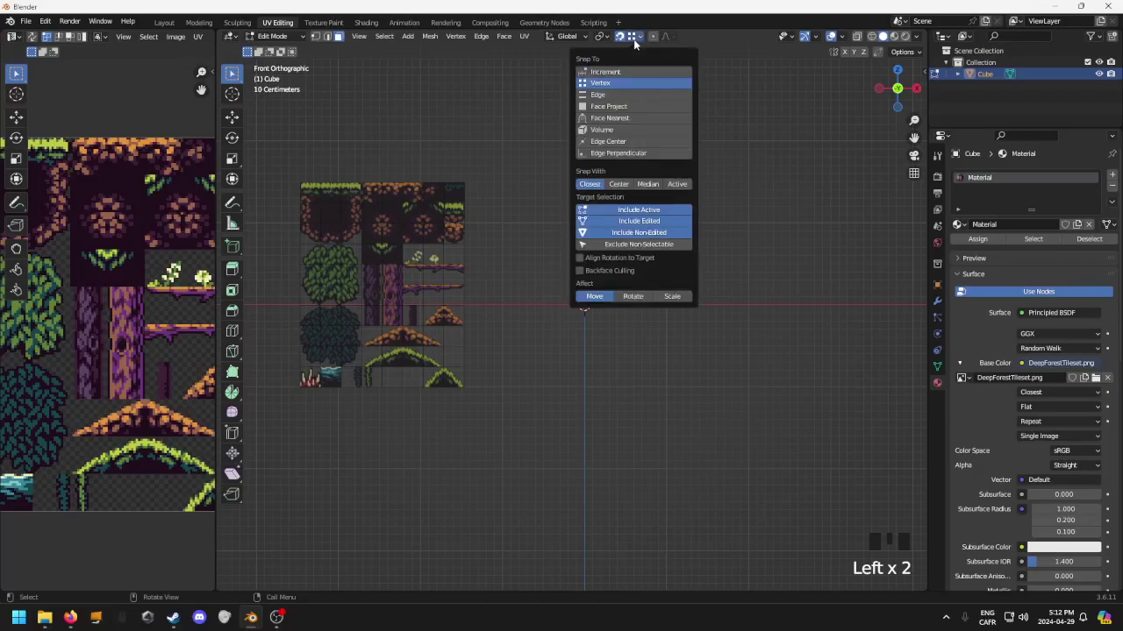
{"action": "scroll", "coordinate": [426, 259], "scroll_direction": "up", "scroll_amount": 2}
{"action": "scroll", "coordinate": [414, 254], "scroll_direction": "down", "scroll_amount": 2}
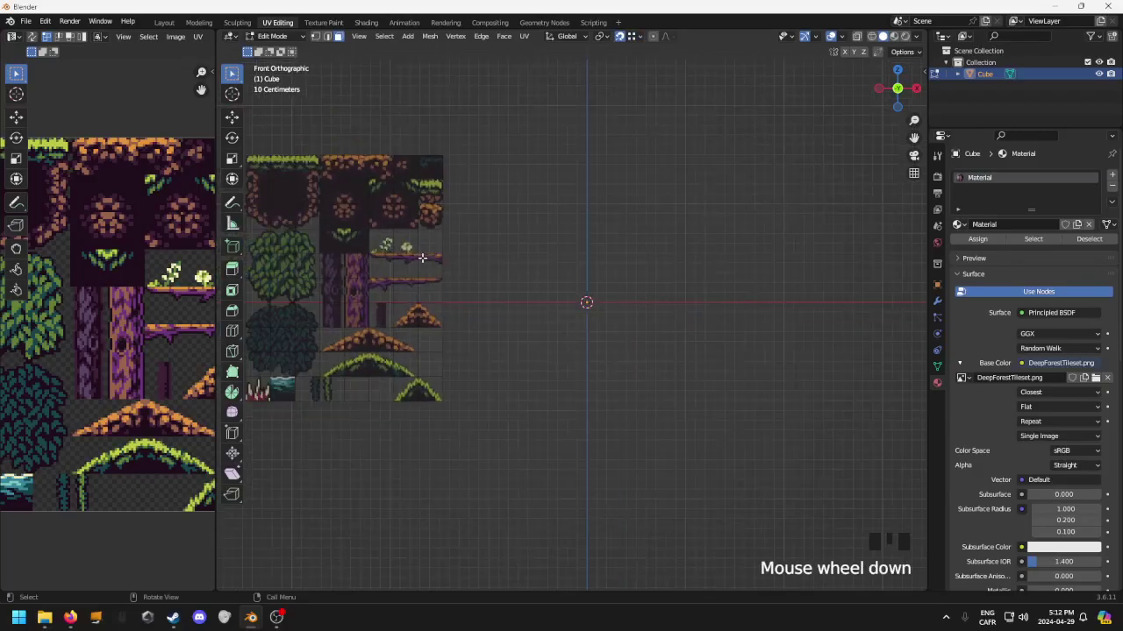
Select individual faces and the top row of the palette in turn to examine the available tiles.
{"action": "left_click", "coordinate": [328, 209]}
{"action": "left_click", "coordinate": [332, 193]}
{"action": "left_click", "coordinate": [334, 233]}
{"action": "left_click", "coordinate": [354, 296]}
{"action": "left_click", "coordinate": [452, 315]}
{"action": "left_click", "coordinate": [433, 234]}
{"action": "left_click", "coordinate": [351, 256]}
{"action": "left_click", "coordinate": [346, 293]}
{"action": "left_click", "coordinate": [431, 314]}
{"action": "left_click", "coordinate": [451, 216]}
{"action": "left_click", "coordinate": [312, 198]}
{"action": "left_click_drag", "start_coordinate": [286, 161], "coordinate": [354, 208]}
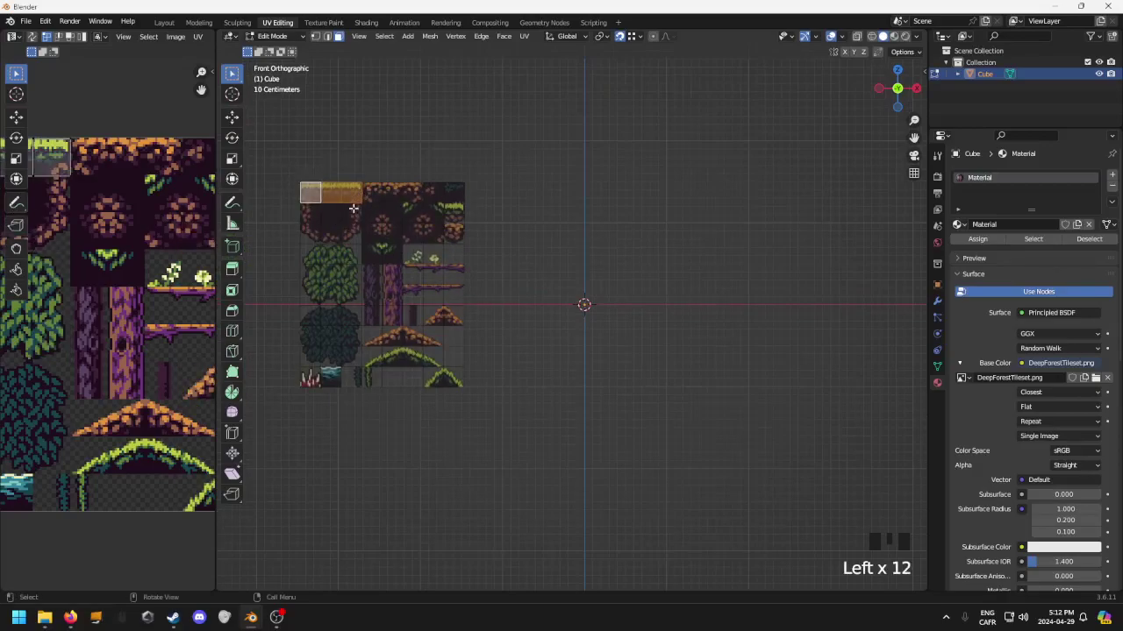
Duplicate the three faces of the grassy platform's left edge column from the palette and place the copy beside the world origin.
{"action": "left_click", "coordinate": [306, 187]}
{"action": "left_click_drag", "start_coordinate": [287, 173], "coordinate": [307, 242]}
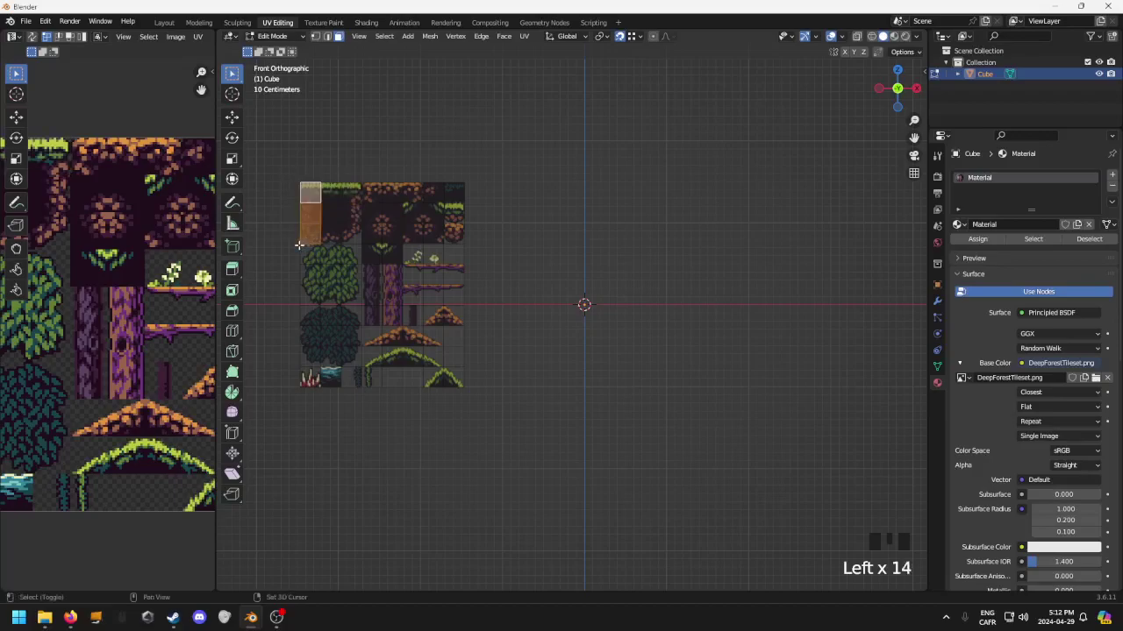
{"action": "key", "text": "shift+d"}
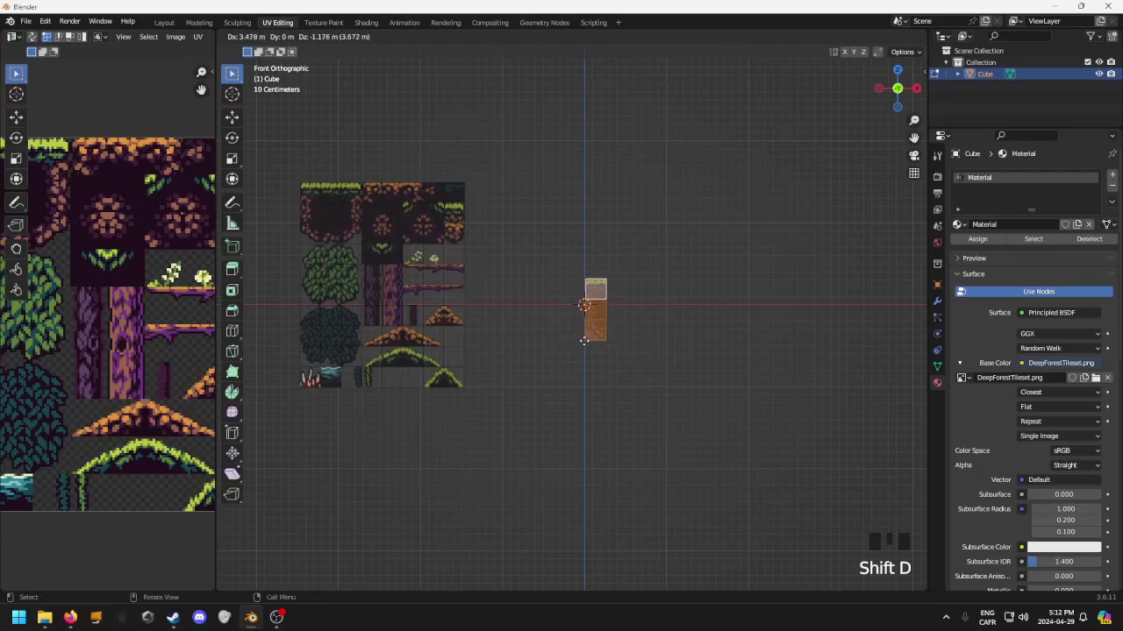
{"action": "left_click", "coordinate": [585, 340]}
{"action": "scroll", "coordinate": [689, 364], "scroll_direction": "up", "scroll_amount": 2}
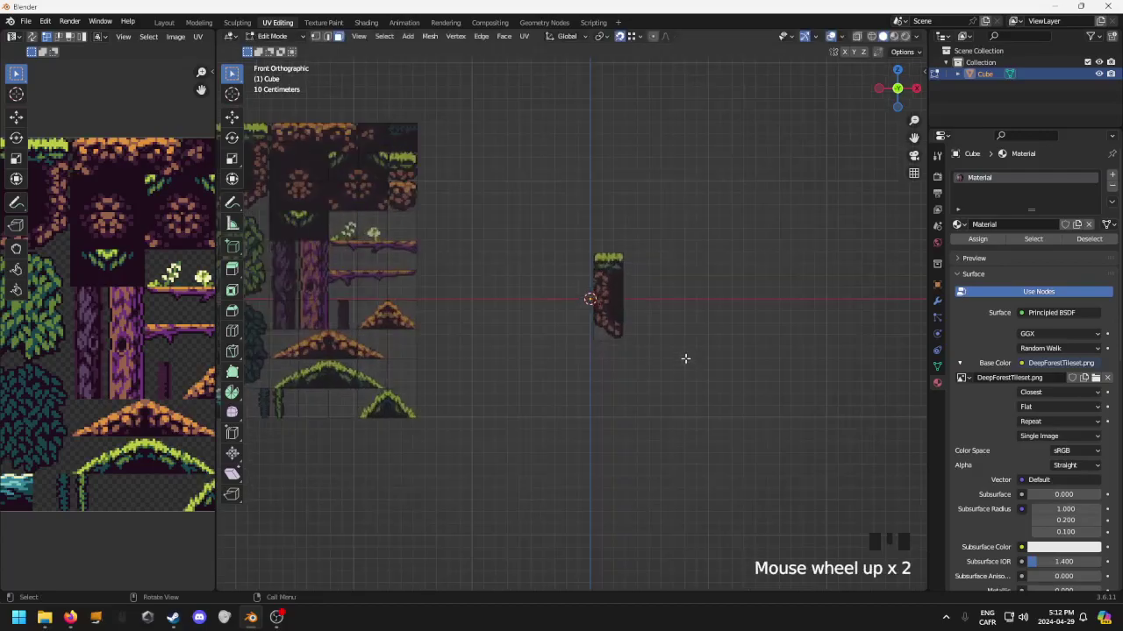
Duplicate the grassy platform's middle column from the palette and snap the copy against the right side of the placed edge column.
{"action": "middle_click_drag", "start_coordinate": [443, 222], "coordinate": [508, 244], "text": "shift"}
{"action": "left_click_drag", "start_coordinate": [298, 120], "coordinate": [311, 215]}
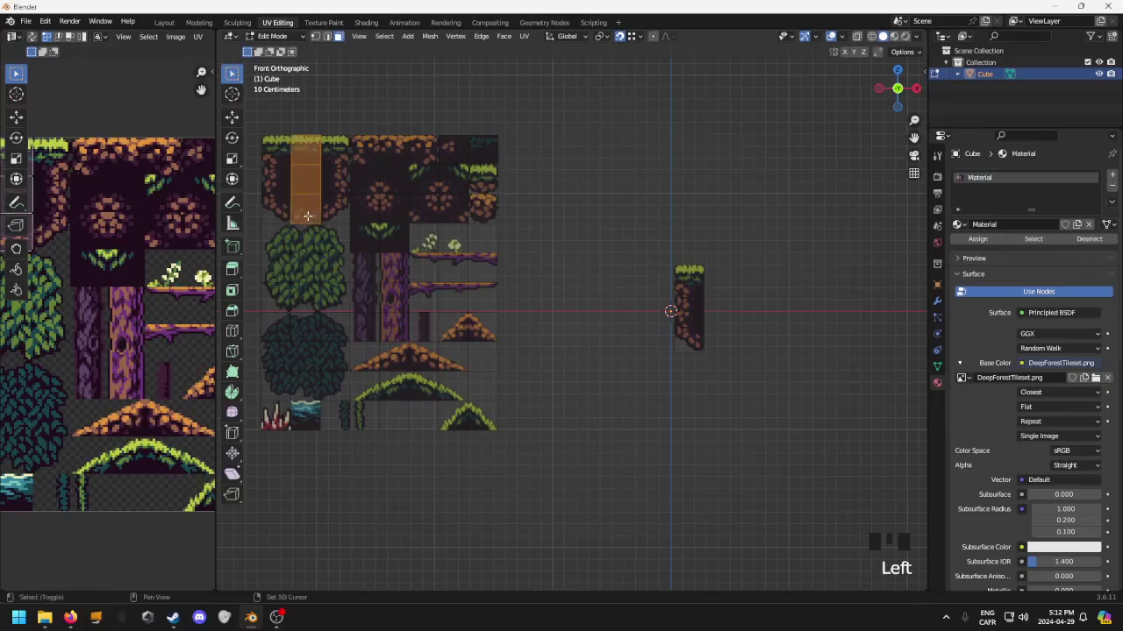
{"action": "key", "text": "shift+d"}
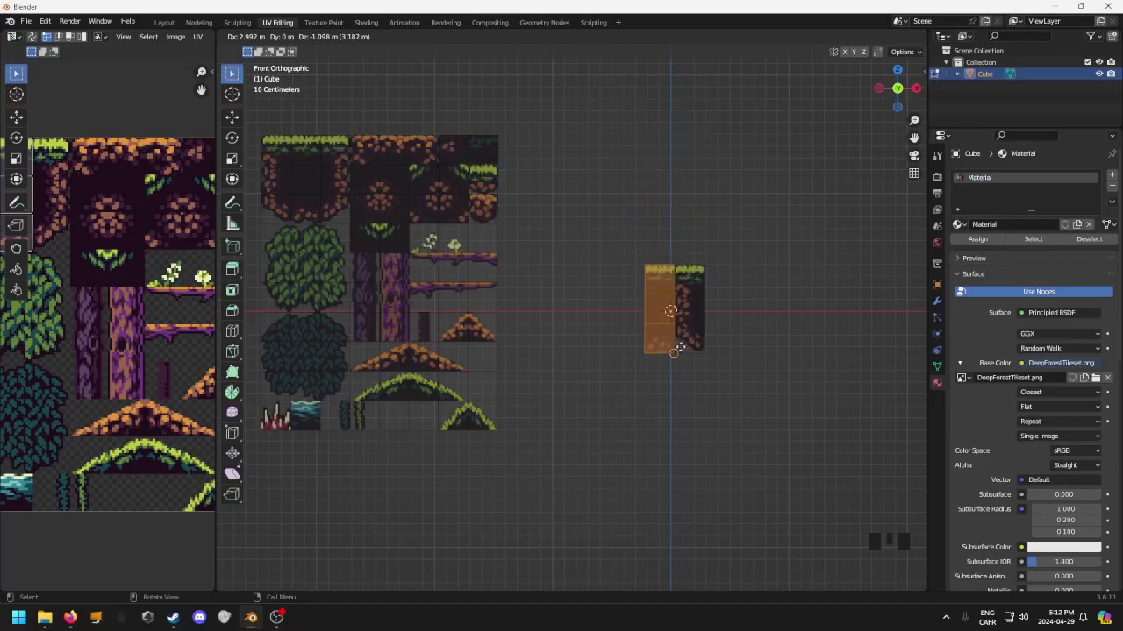
{"action": "left_click", "coordinate": [778, 345]}
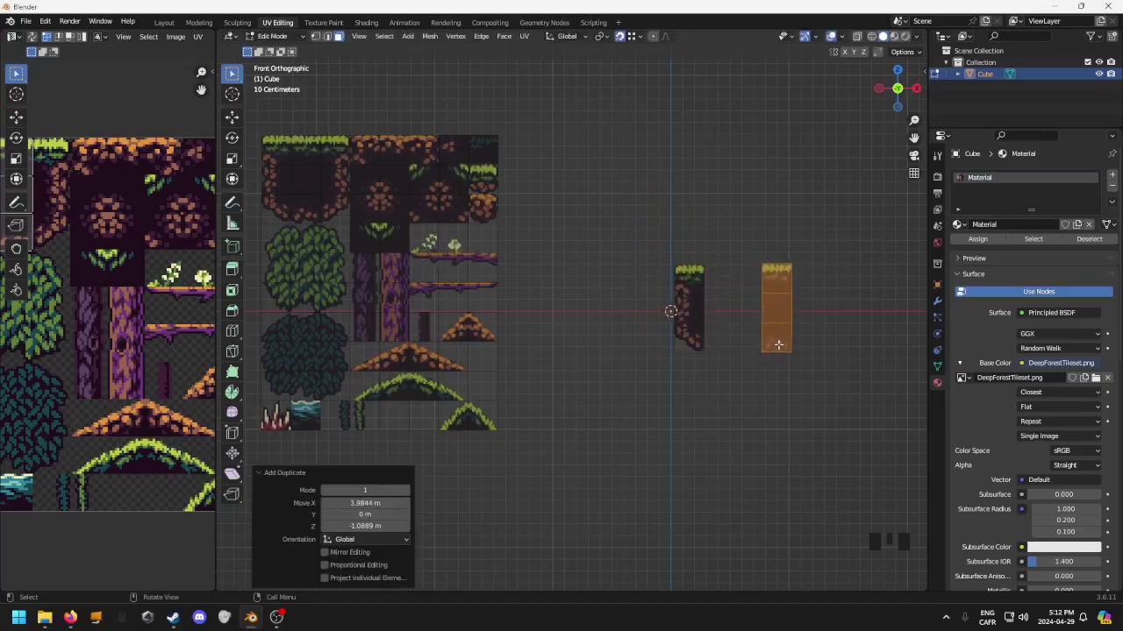
{"action": "key", "text": "g"}
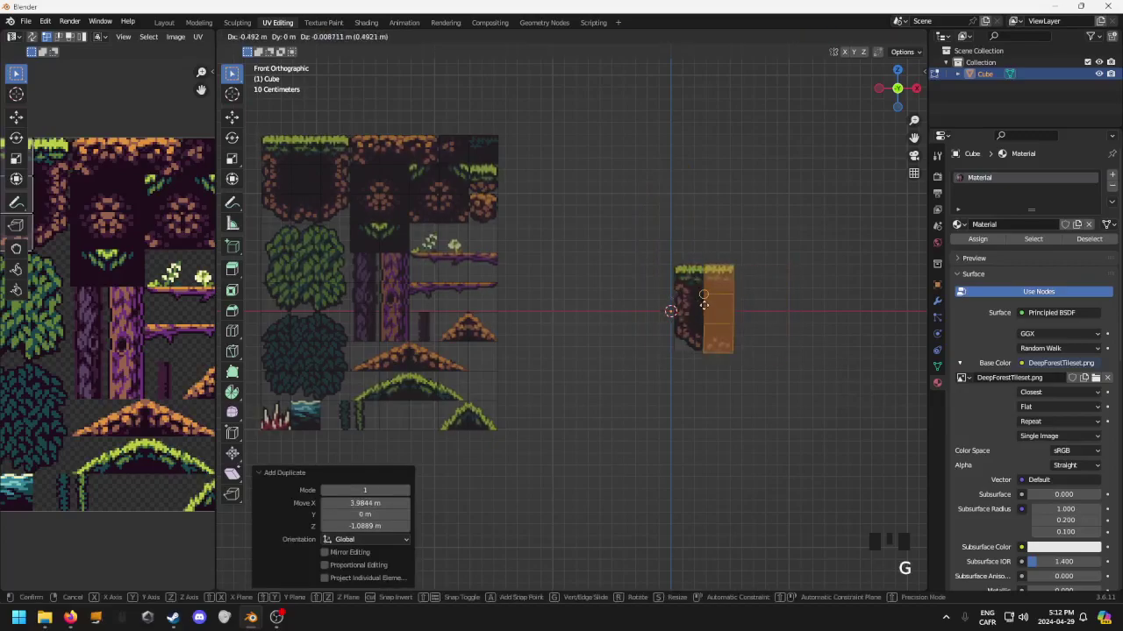
{"action": "left_click", "coordinate": [703, 304]}
{"action": "key", "text": "g"}
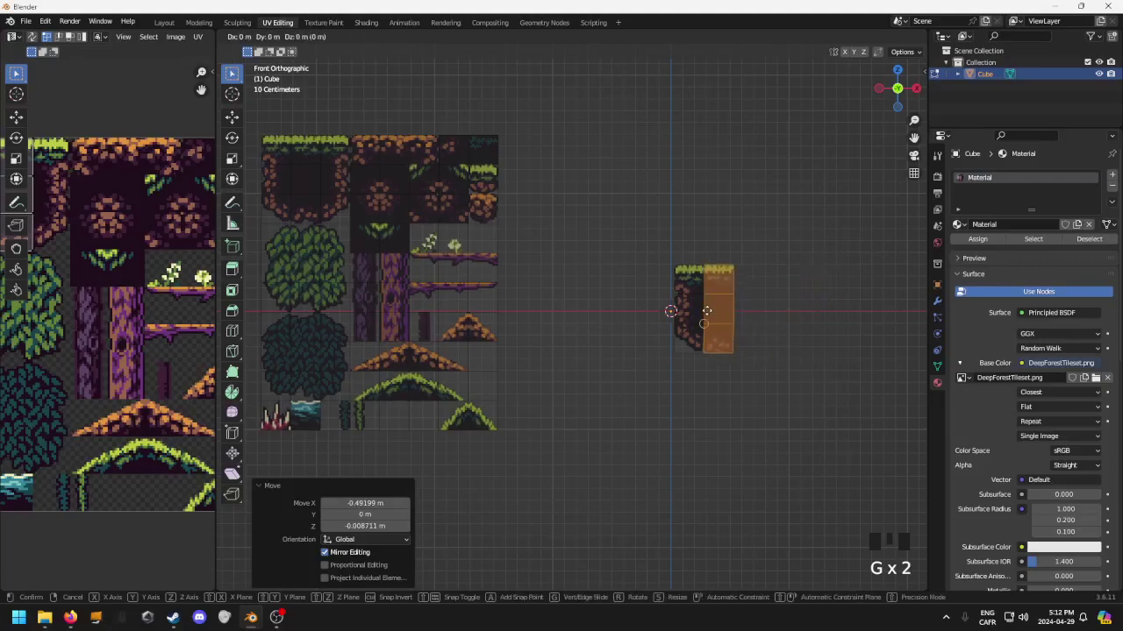
{"action": "left_click", "coordinate": [706, 311]}
{"action": "left_click", "coordinate": [812, 321]}
Duplicate the placed middle column once more and snap the copy to its right side, extending the platform.
{"action": "scroll", "coordinate": [820, 327], "scroll_direction": "up", "scroll_amount": 3}
{"action": "middle_click_drag", "start_coordinate": [829, 333], "coordinate": [569, 302], "text": "shift"}
{"action": "left_click_drag", "start_coordinate": [554, 196], "coordinate": [600, 366], "text": "shift"}
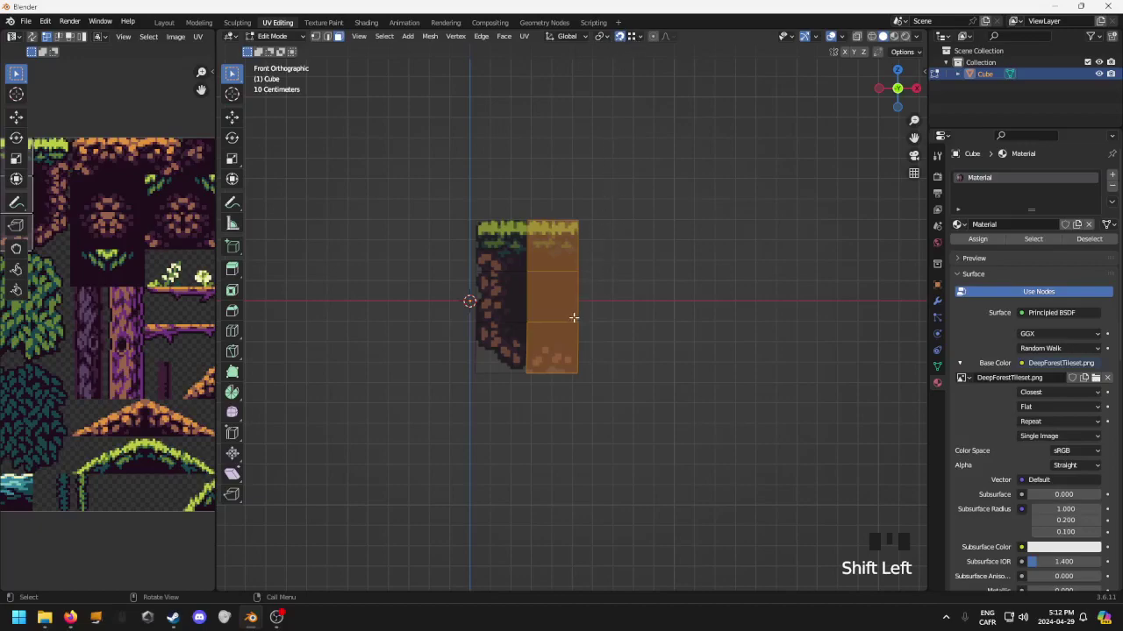
{"action": "key", "text": "shift+d"}
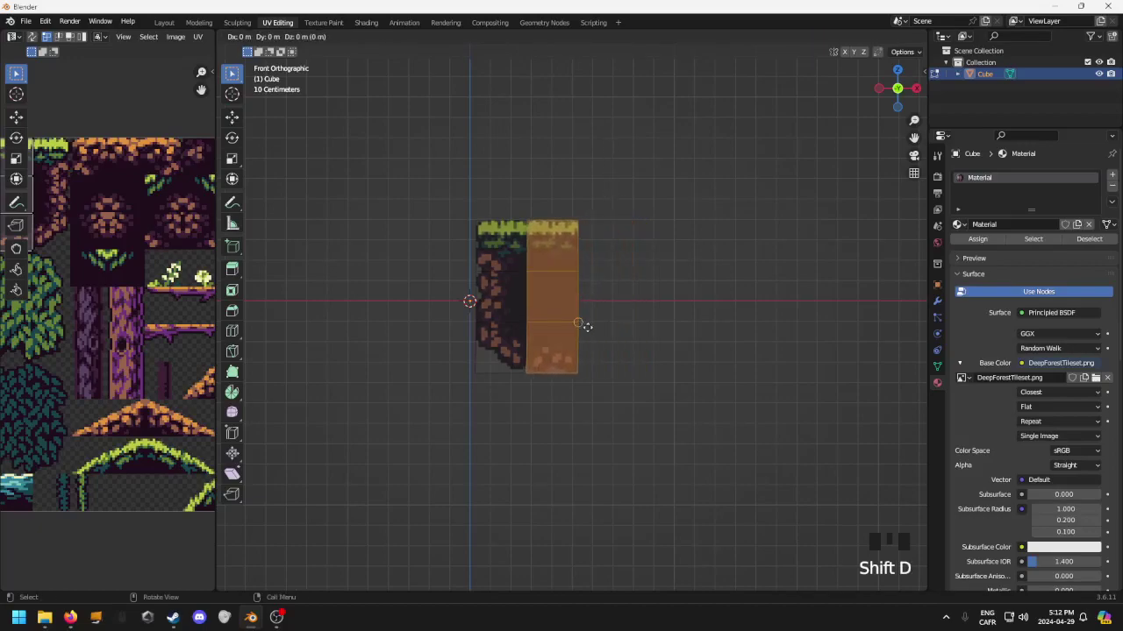
{"action": "left_click", "coordinate": [714, 317]}
{"action": "key", "text": "g"}
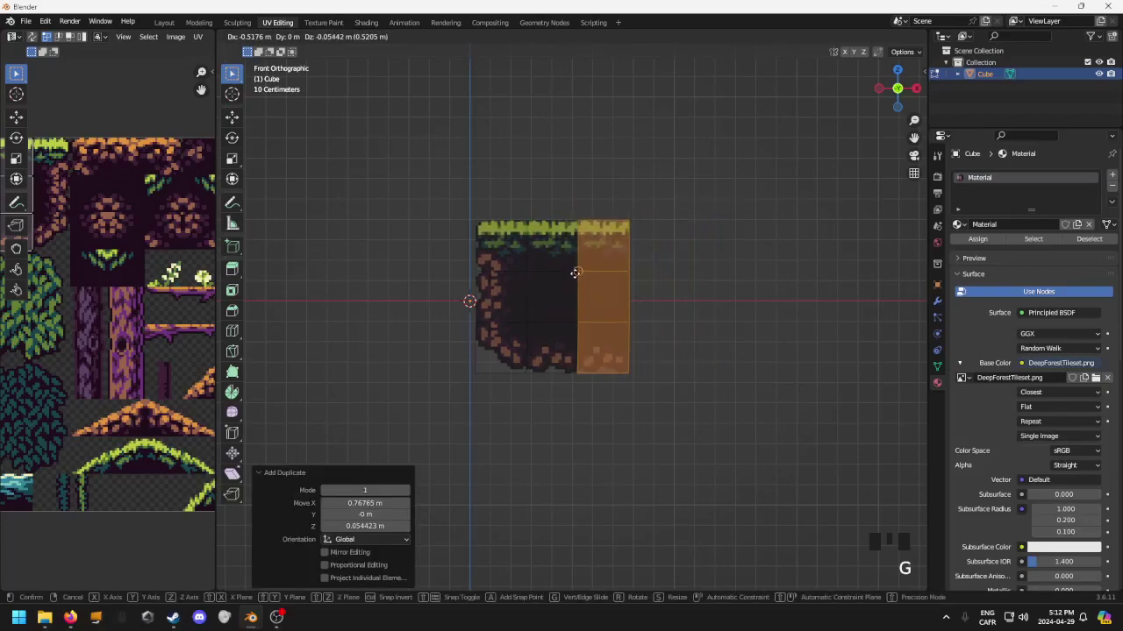
{"action": "left_click", "coordinate": [578, 273]}
{"action": "left_click", "coordinate": [696, 389]}
{"action": "scroll", "coordinate": [699, 392], "scroll_direction": "down", "scroll_amount": 2}
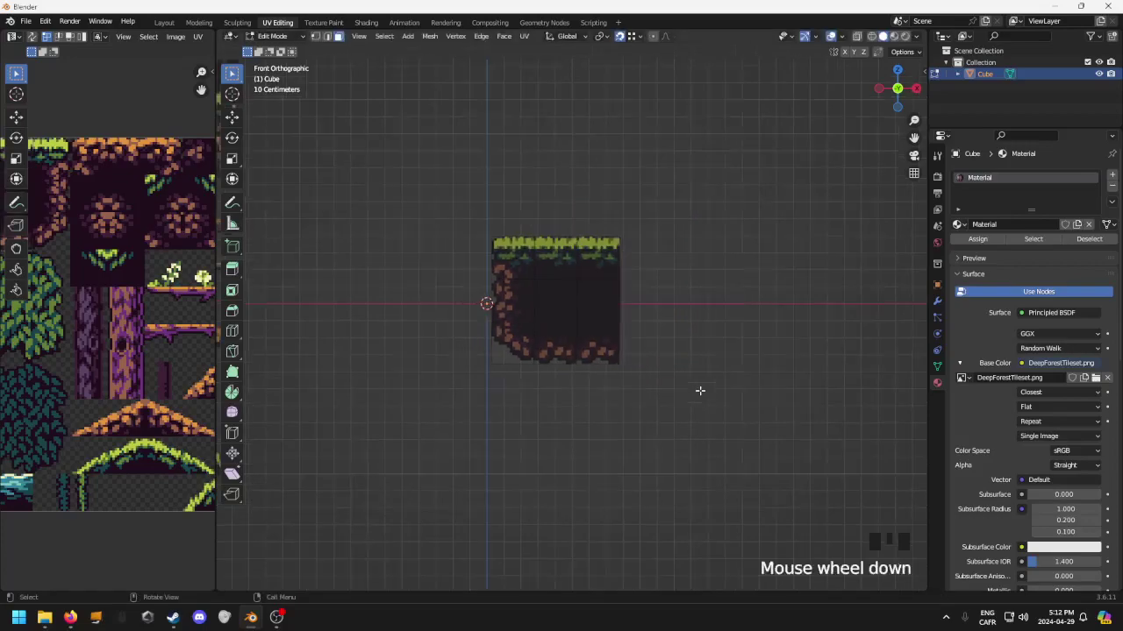
{"action": "scroll", "coordinate": [673, 355], "scroll_direction": "up", "scroll_amount": 4}
{"action": "scroll", "coordinate": [672, 356], "scroll_direction": "up", "scroll_amount": 6}
{"action": "scroll", "coordinate": [672, 359], "scroll_direction": "down", "scroll_amount": 12}
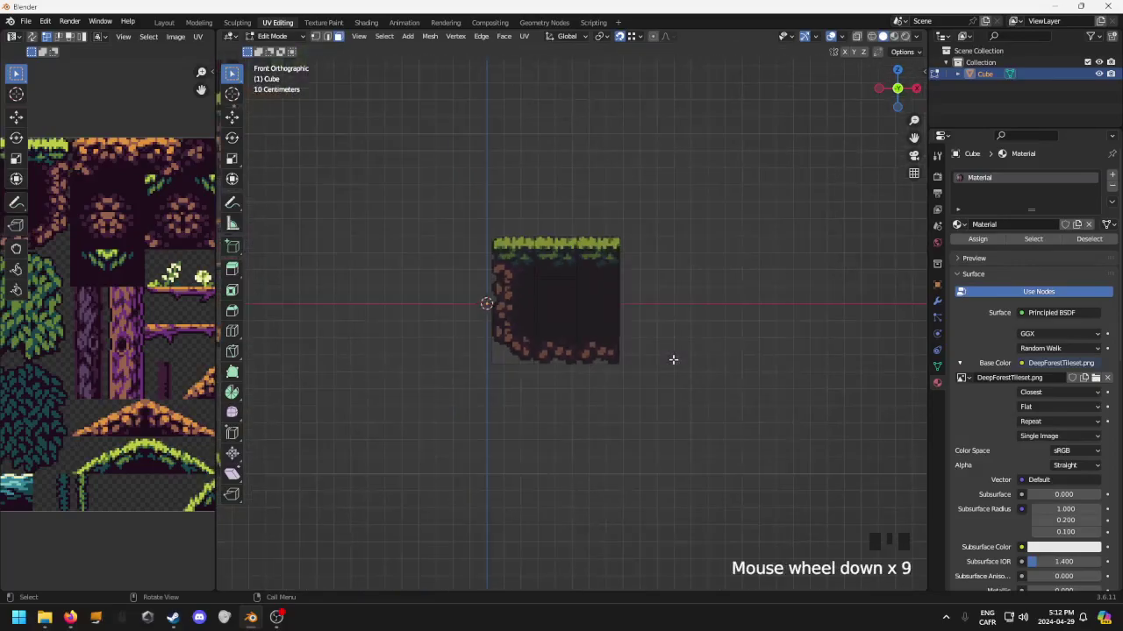
Duplicate the platform's two middle columns together and snap the copies to its right end.
{"action": "mouse_move", "coordinate": [672, 359]}
{"action": "middle_mouse_down", "text": "shift"}
{"action": "mouse_move", "coordinate": [645, 352]}
{"action": "mouse_move", "coordinate": [692, 356]}
{"action": "middle_mouse_up", "text": "shift"}
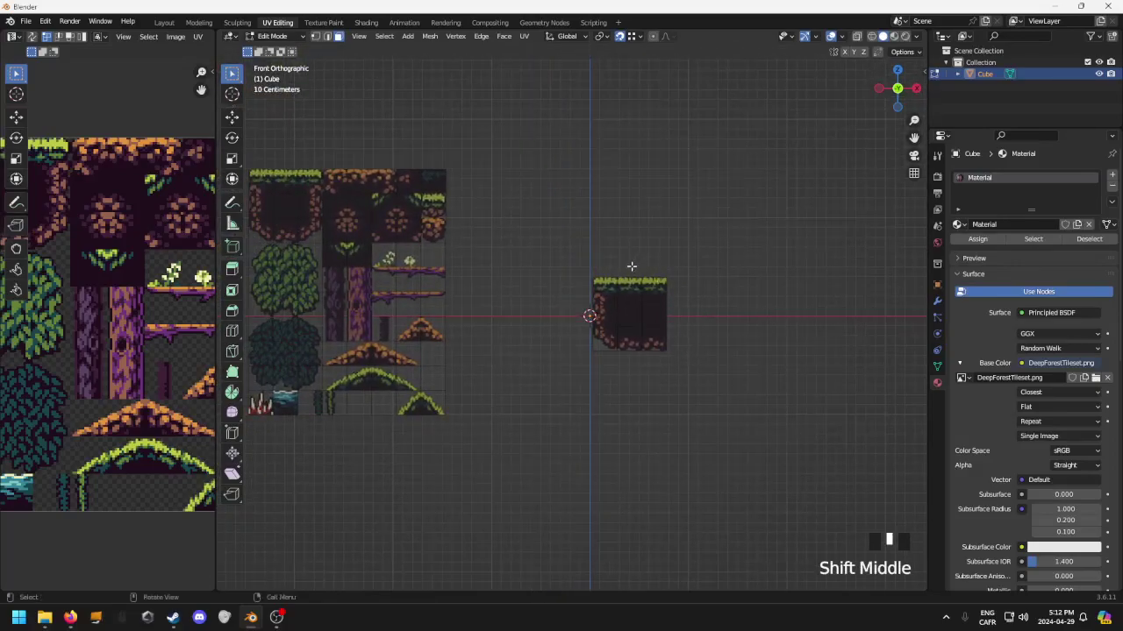
{"action": "left_click_drag", "start_coordinate": [632, 264], "coordinate": [682, 371]}
{"action": "key", "text": "shift+d"}
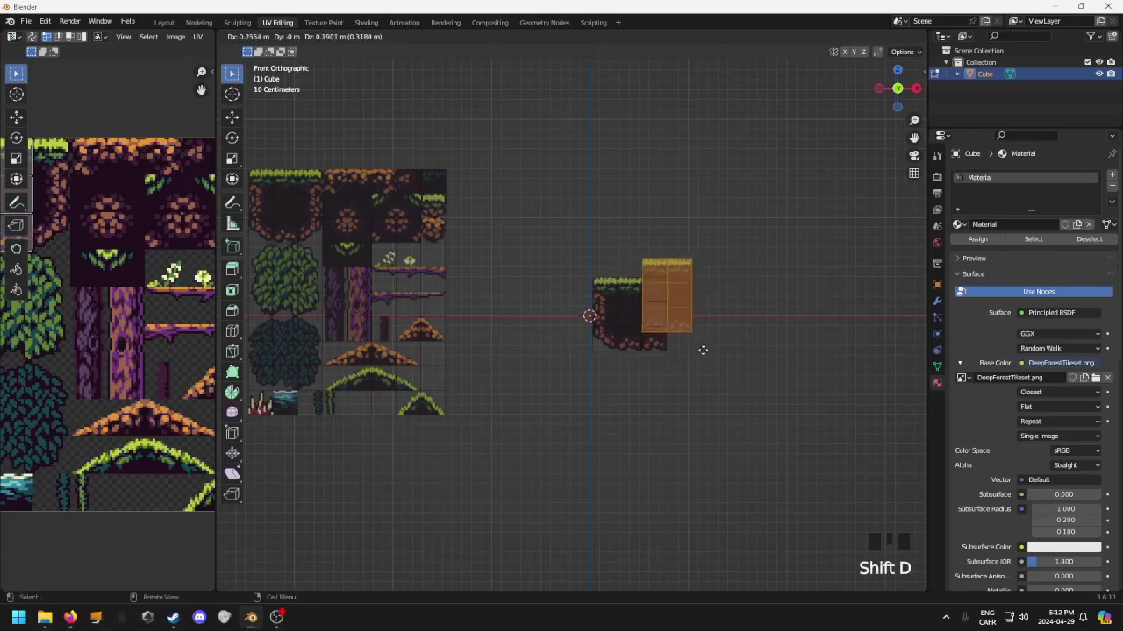
{"action": "left_click", "coordinate": [804, 373]}
{"action": "key", "text": "g"}
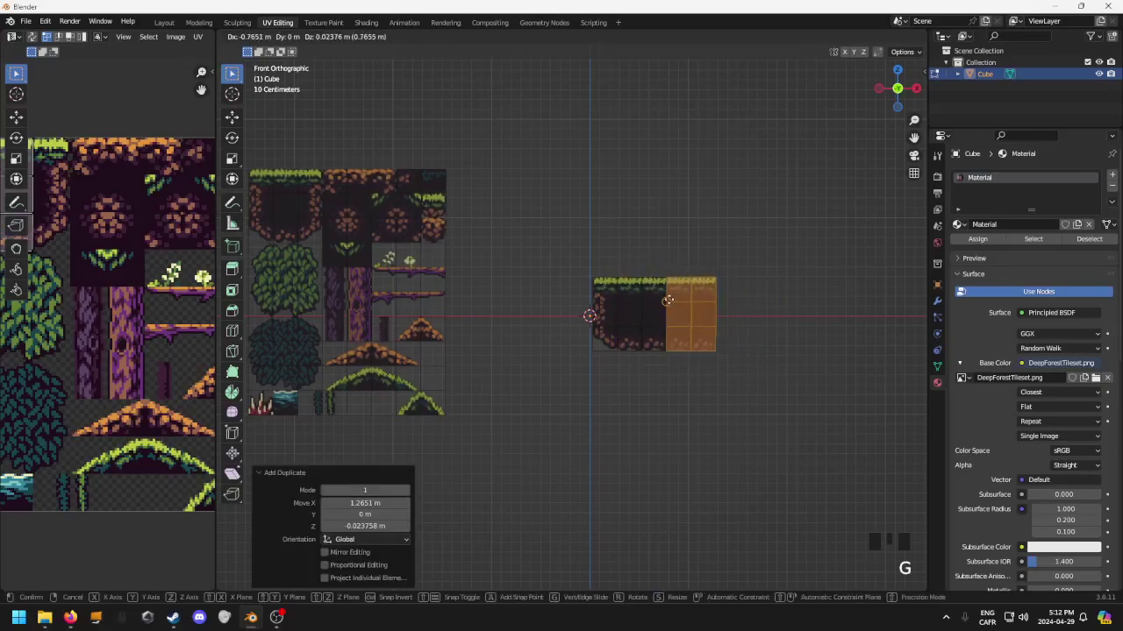
{"action": "left_click", "coordinate": [668, 300]}
{"action": "scroll", "coordinate": [779, 375], "scroll_direction": "up", "scroll_amount": 5}
{"action": "left_click", "coordinate": [761, 480]}
Duplicate the grassy platform's right edge column from the palette and snap it onto the open right end of the platform.
{"action": "middle_click_drag", "start_coordinate": [762, 479], "coordinate": [621, 329], "text": "shift"}
{"action": "scroll", "coordinate": [658, 421], "scroll_direction": "down", "scroll_amount": 5}
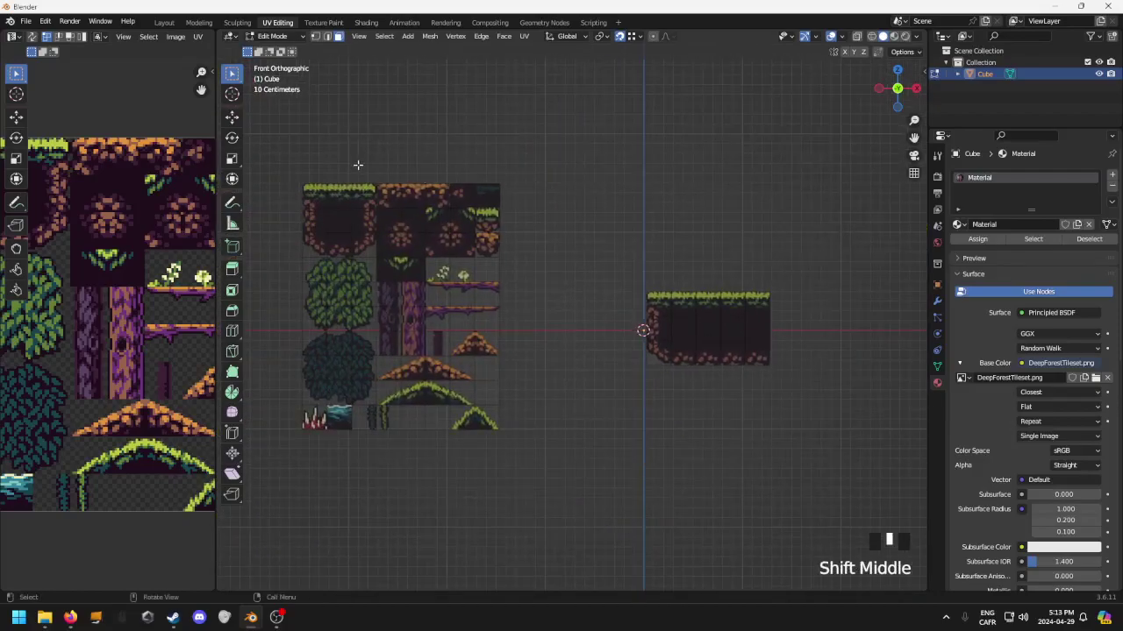
{"action": "left_click_drag", "start_coordinate": [356, 165], "coordinate": [372, 254]}
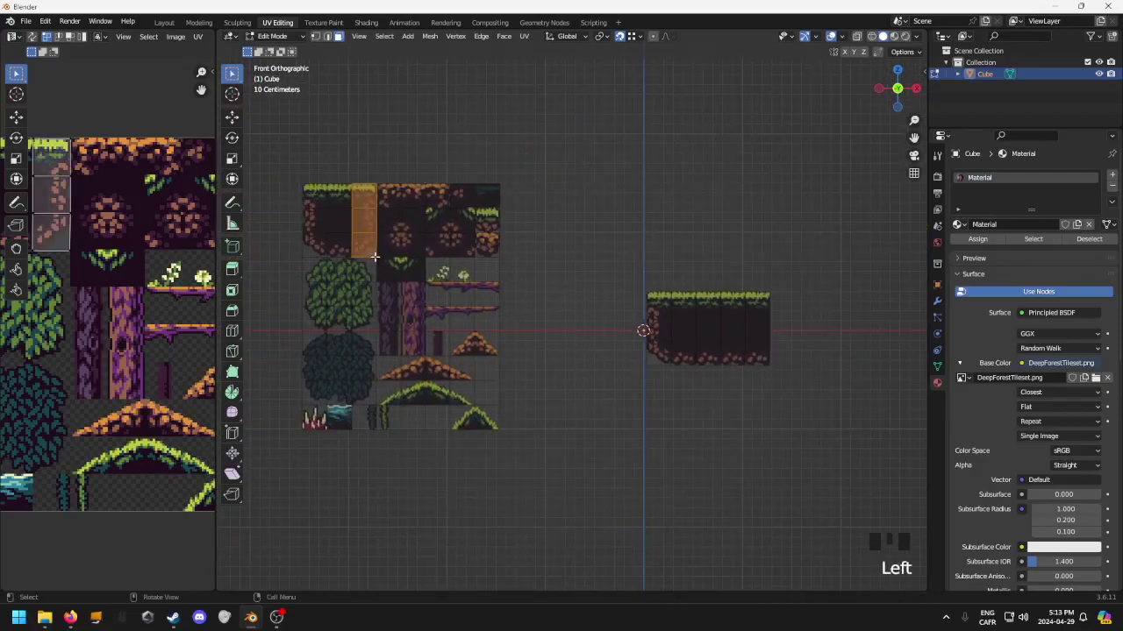
{"action": "key", "text": "shift+d"}
{"action": "left_click", "coordinate": [824, 357]}
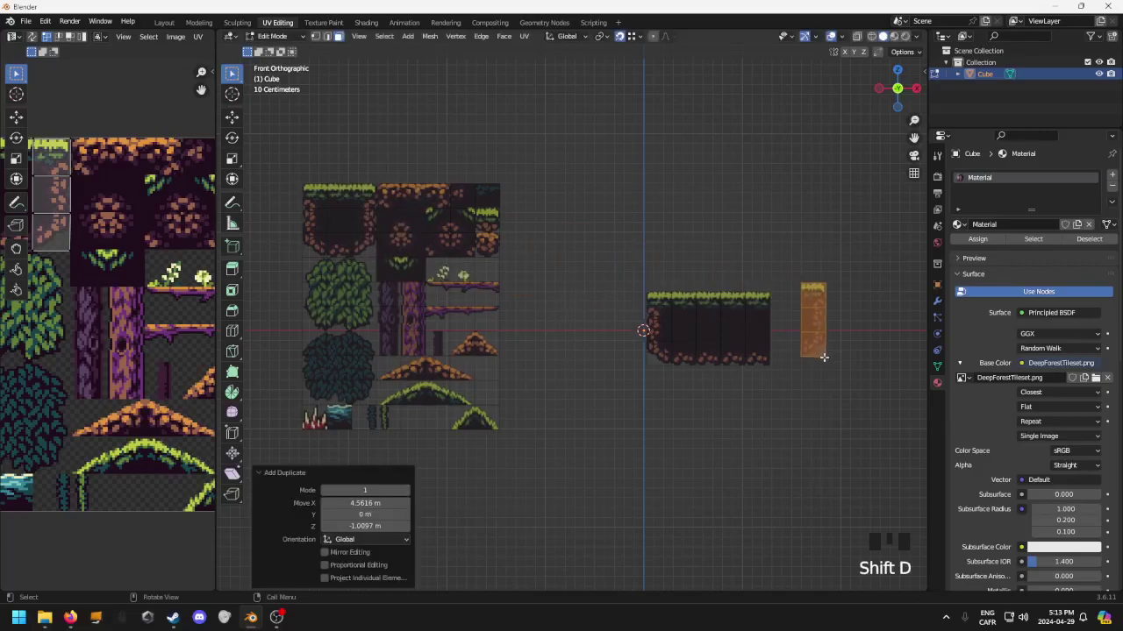
{"action": "key", "text": "g"}
{"action": "left_click", "coordinate": [769, 327]}
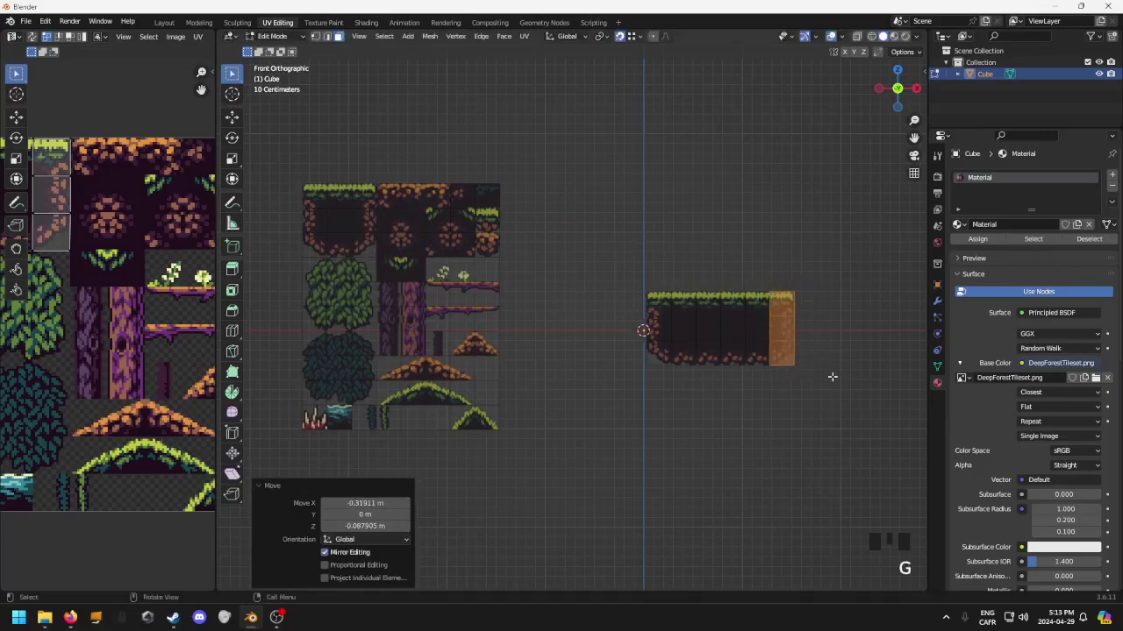
{"action": "left_click", "coordinate": [832, 375]}
Examine the assembled flat platform from the front and in perspective.
{"action": "scroll", "coordinate": [731, 251], "scroll_direction": "down", "scroll_amount": 3}
{"action": "scroll", "coordinate": [716, 352], "scroll_direction": "up", "scroll_amount": 3}
{"action": "middle_click_drag", "start_coordinate": [716, 352], "coordinate": [543, 351], "text": "shift"}
{"action": "left_click_drag", "start_coordinate": [451, 256], "coordinate": [639, 394]}
{"action": "left_click", "coordinate": [645, 400]}
{"action": "scroll", "coordinate": [650, 406], "scroll_direction": "up", "scroll_amount": 4}
{"action": "middle_click_drag", "start_coordinate": [580, 347], "coordinate": [668, 383]}
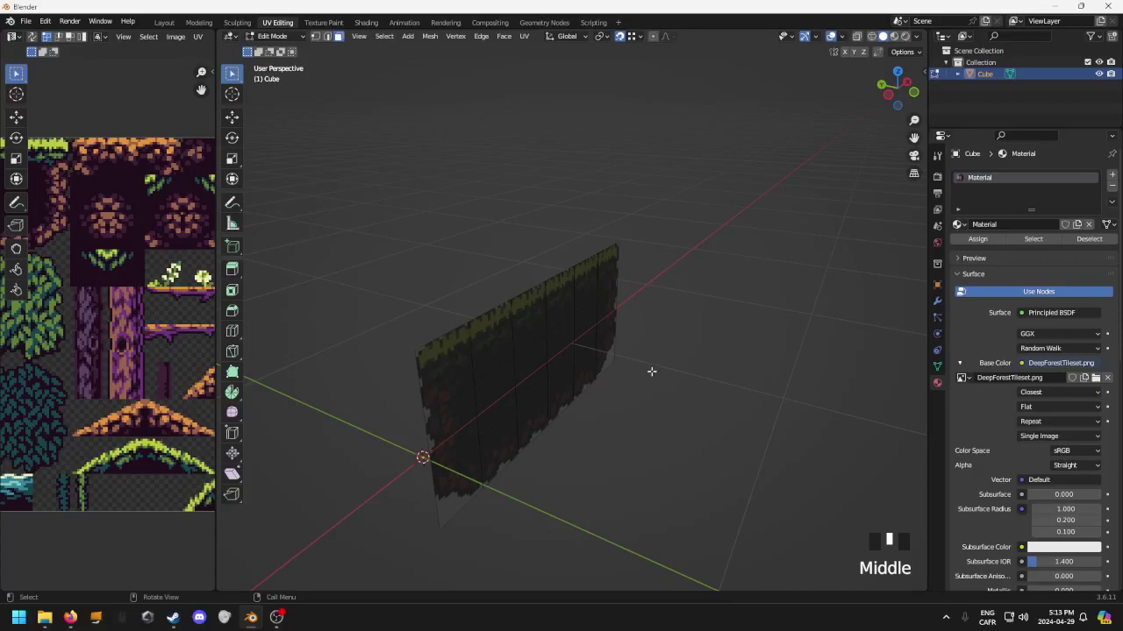
{"action": "scroll", "coordinate": [652, 372], "scroll_direction": "down", "scroll_amount": 3}
{"action": "middle_click_drag", "start_coordinate": [651, 366], "coordinate": [554, 321]}
Select all faces of the assembled platform and extrude them about 0.82 m along their normals into a solid block.
{"action": "left_click_drag", "start_coordinate": [532, 301], "coordinate": [659, 376]}
{"action": "middle_click_drag", "start_coordinate": [660, 377], "coordinate": [692, 411]}
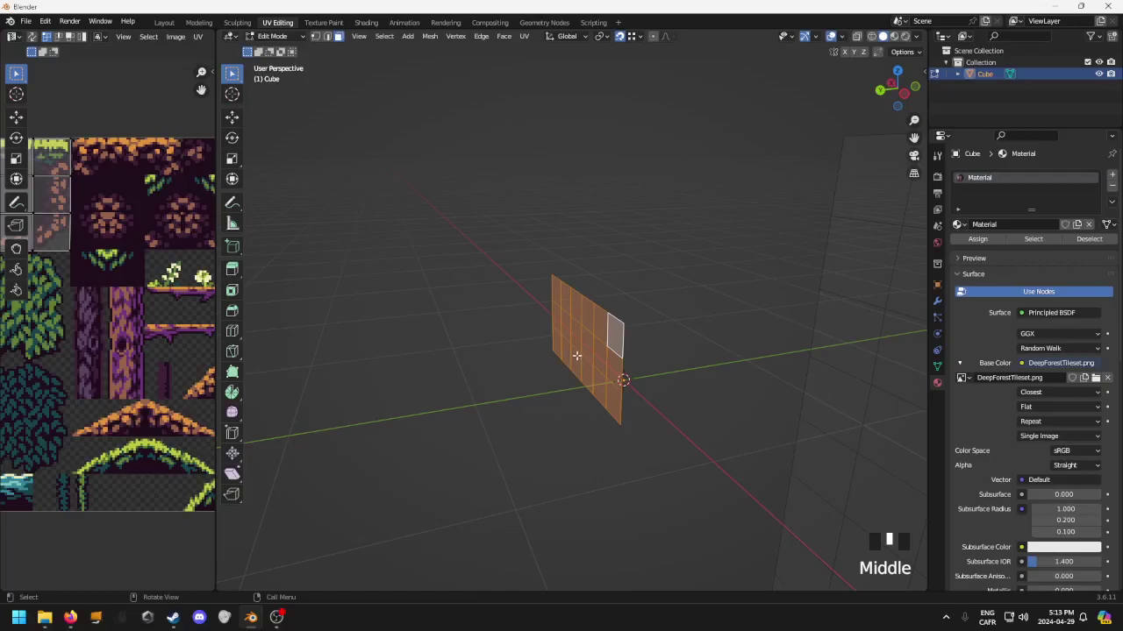
{"action": "key", "text": "e"}
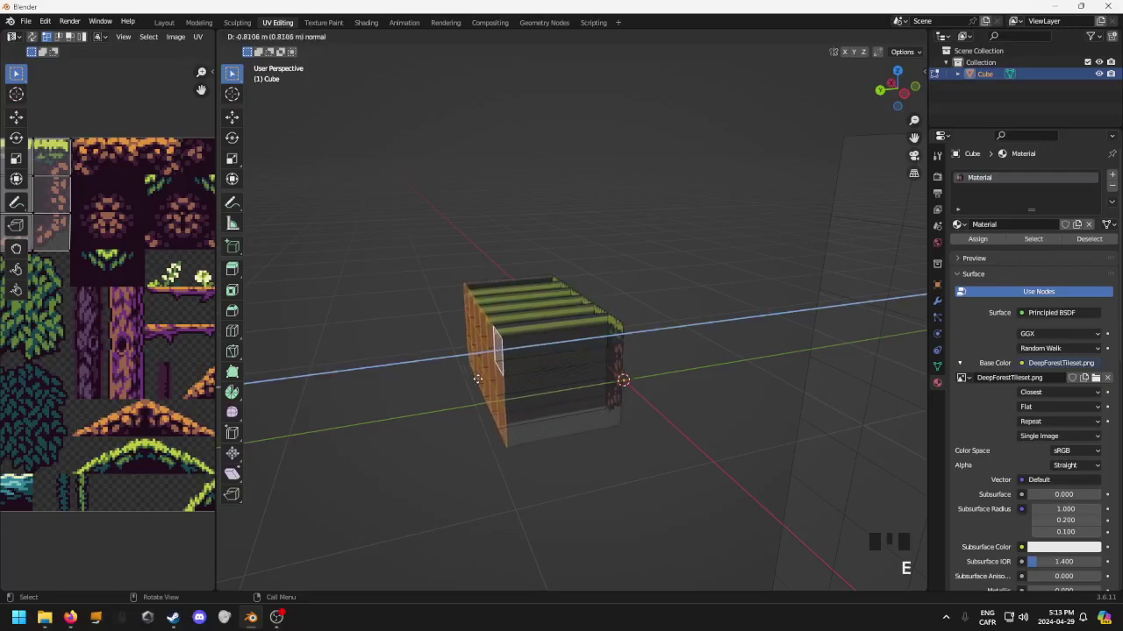
{"action": "left_click", "coordinate": [479, 379]}
{"action": "middle_click_drag", "start_coordinate": [479, 378], "coordinate": [530, 323]}
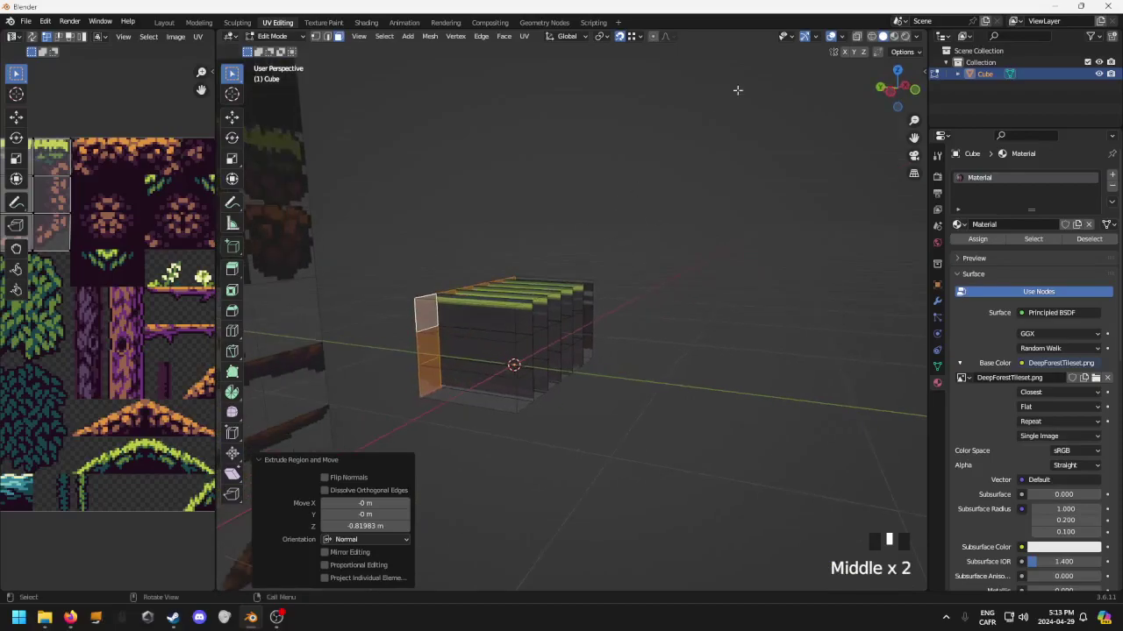
Turn on the Move object gizmo in the 3D viewport, try it on selected platform faces and clear the selection.
{"action": "left_click", "coordinate": [816, 36]}
{"action": "left_click", "coordinate": [773, 149]}
{"action": "left_click_drag", "start_coordinate": [445, 327], "coordinate": [614, 371]}
{"action": "left_click", "coordinate": [796, 412]}
Examine the extruded platform's front tiles and the stretched texture on its top.
{"action": "middle_click_drag", "start_coordinate": [797, 411], "coordinate": [693, 405]}
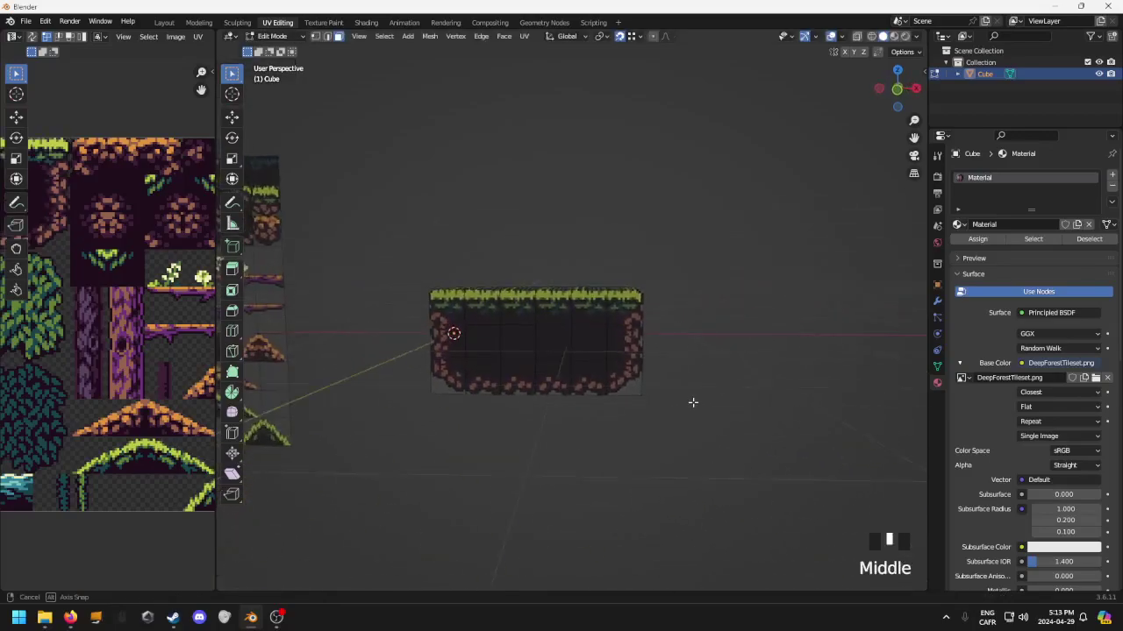
{"action": "middle_click_drag", "start_coordinate": [637, 341], "coordinate": [611, 315]}
{"action": "left_click", "coordinate": [618, 311]}
{"action": "left_click", "coordinate": [577, 313]}
{"action": "middle_click_drag", "start_coordinate": [734, 368], "coordinate": [682, 469]}
{"action": "left_click", "coordinate": [688, 399]}
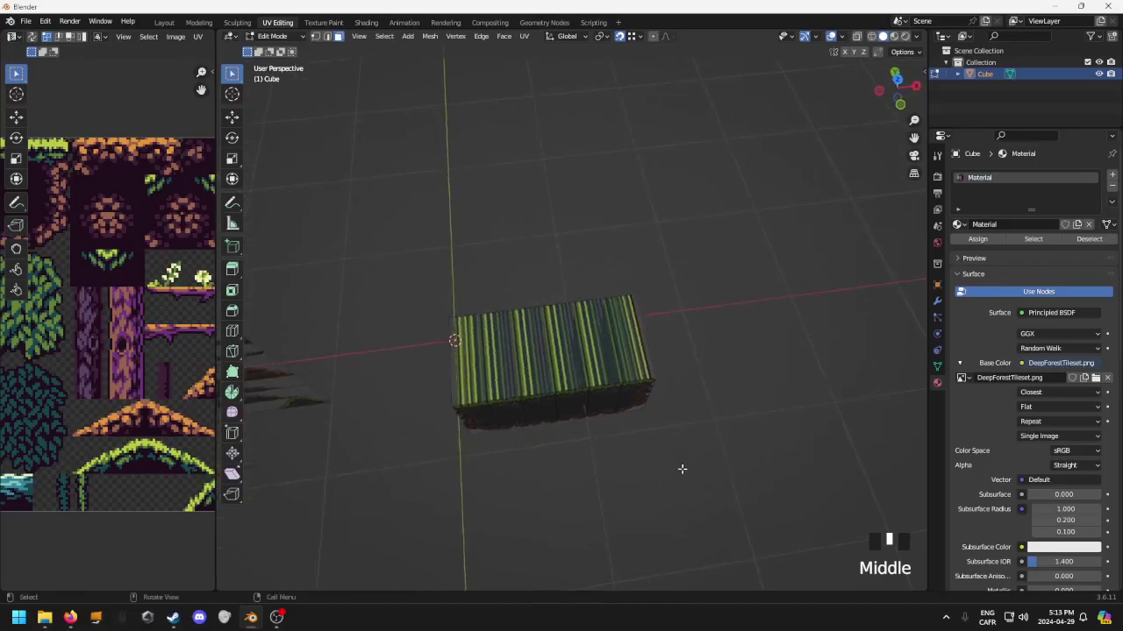
{"action": "middle_click_drag", "start_coordinate": [532, 321], "coordinate": [584, 333]}
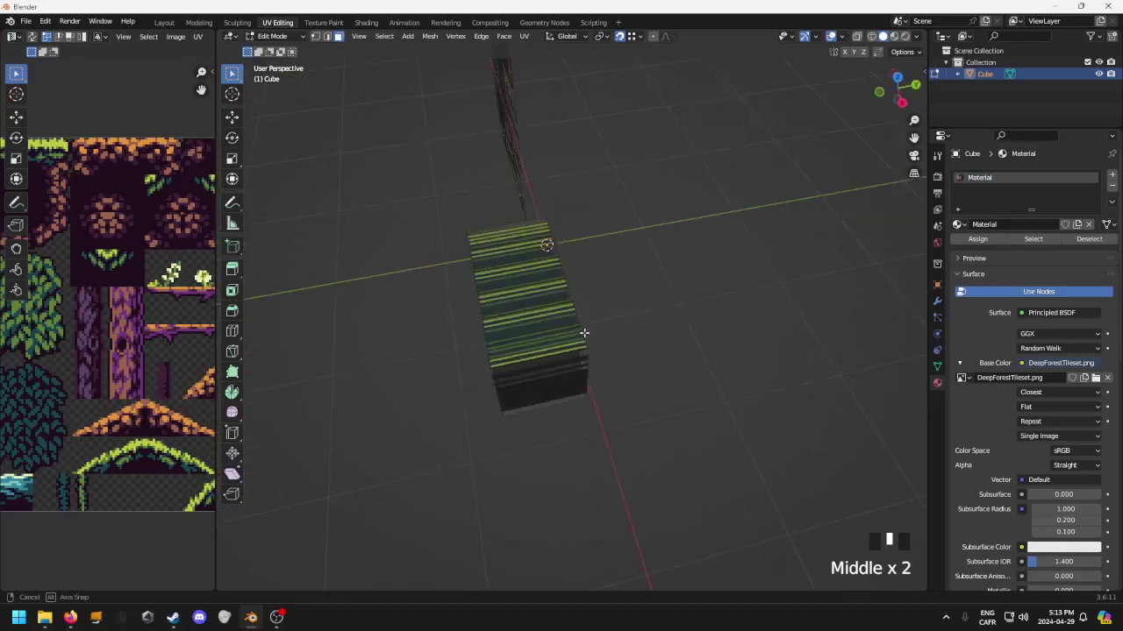
Select the extruded faces around the block together: its top, both ends and its underside.
{"action": "left_click", "coordinate": [526, 289]}
{"action": "middle_click_drag", "start_coordinate": [526, 289], "coordinate": [592, 310]}
{"action": "left_click", "coordinate": [610, 405], "text": "shift"}
{"action": "middle_click_drag", "start_coordinate": [609, 406], "coordinate": [611, 233], "text": "shift"}
{"action": "left_click", "coordinate": [622, 343], "text": "shift"}
{"action": "middle_click_drag", "start_coordinate": [622, 343], "coordinate": [522, 187]}
{"action": "left_click", "coordinate": [521, 187], "text": "shift"}
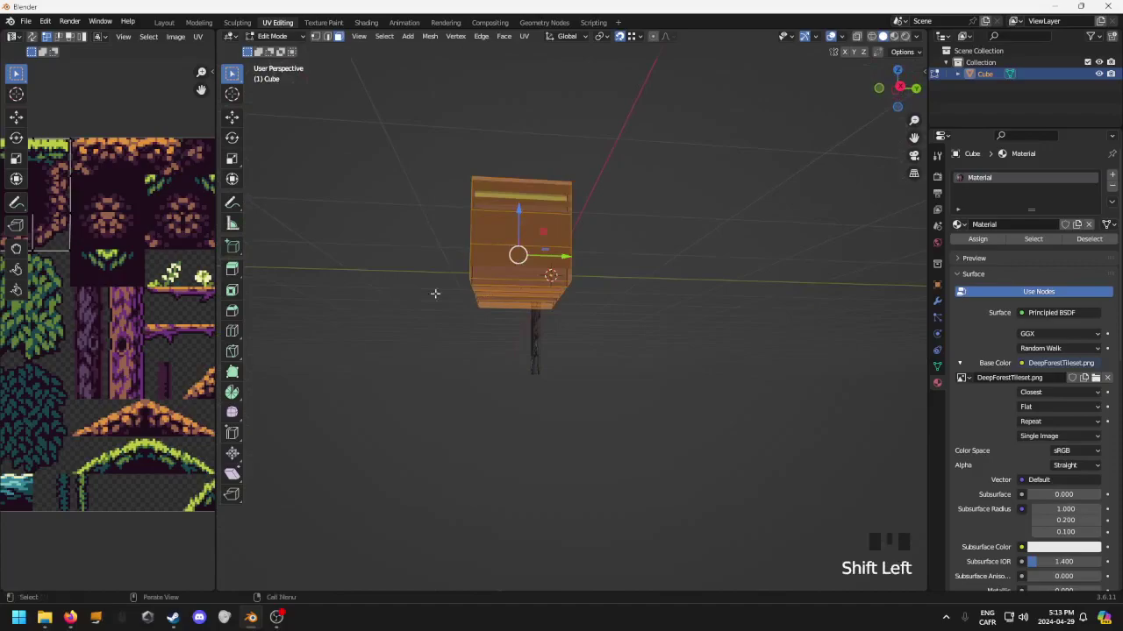
Scale all UVs of the selected faces to 0 and move the collapsed point within the dark center of the platform tile.
{"action": "scroll", "coordinate": [136, 263], "scroll_direction": "down", "scroll_amount": 3}
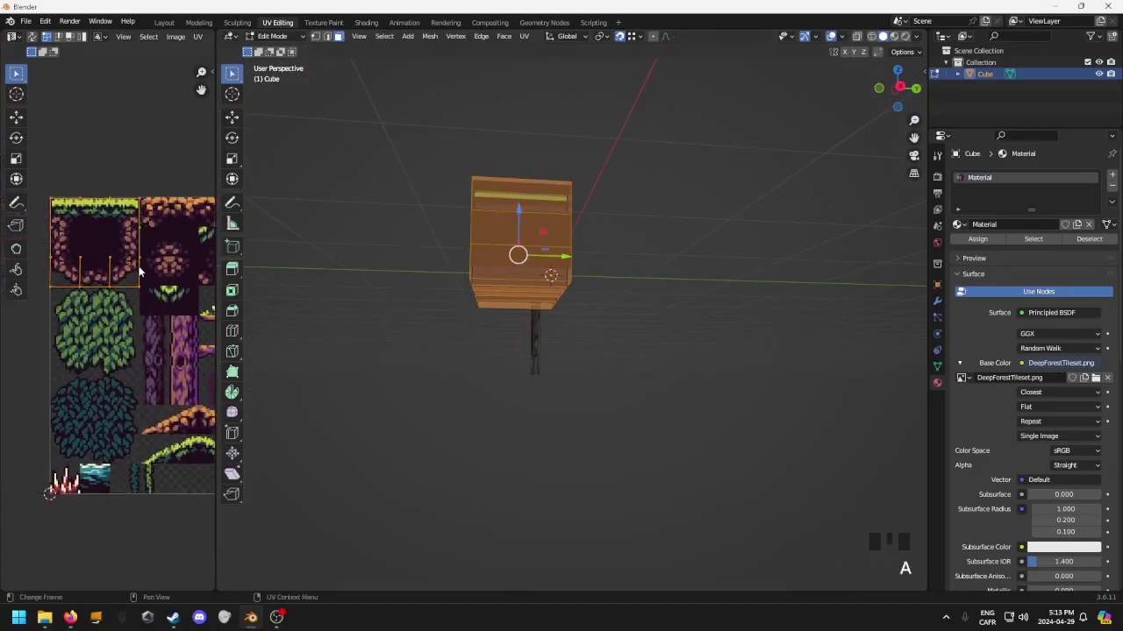
{"action": "key", "text": "s"}
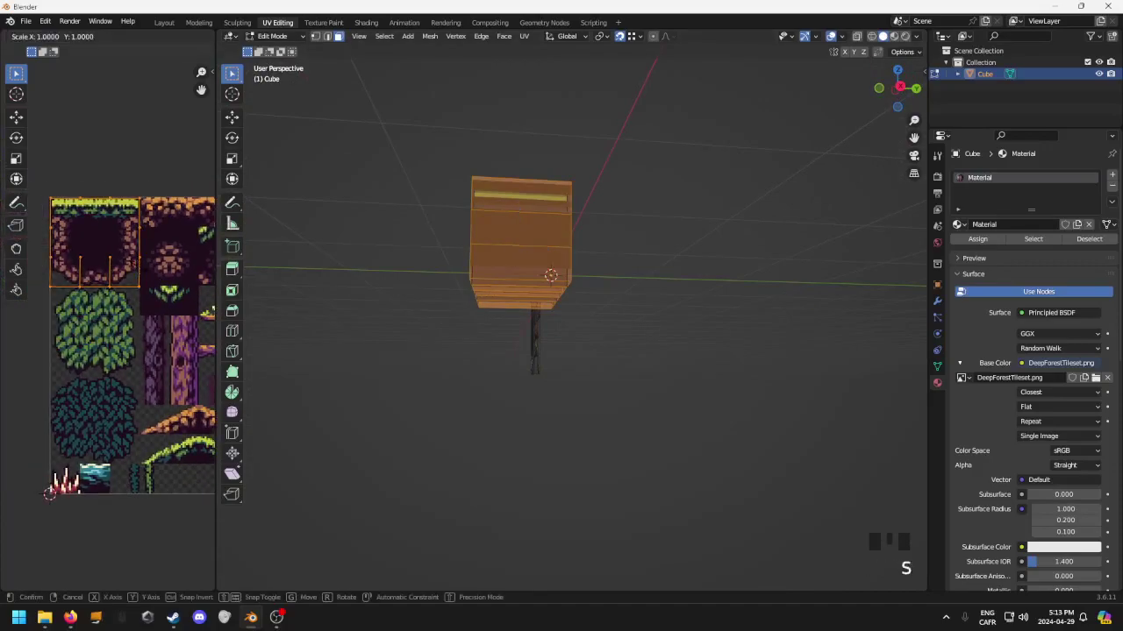
{"action": "key", "text": "0"}
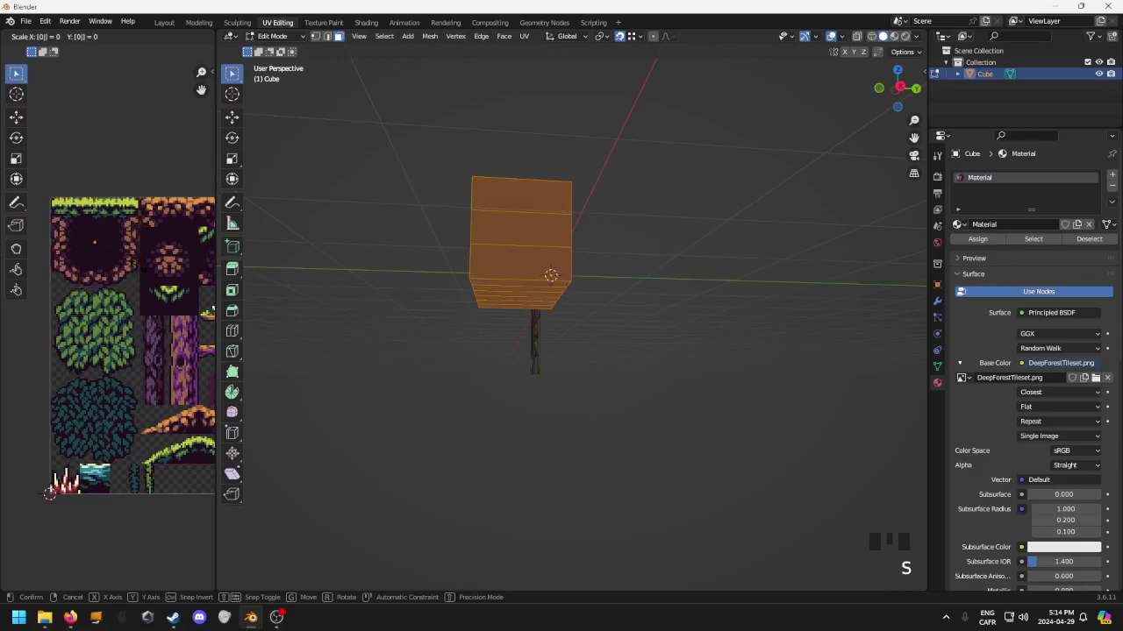
{"action": "left_click", "coordinate": [138, 272]}
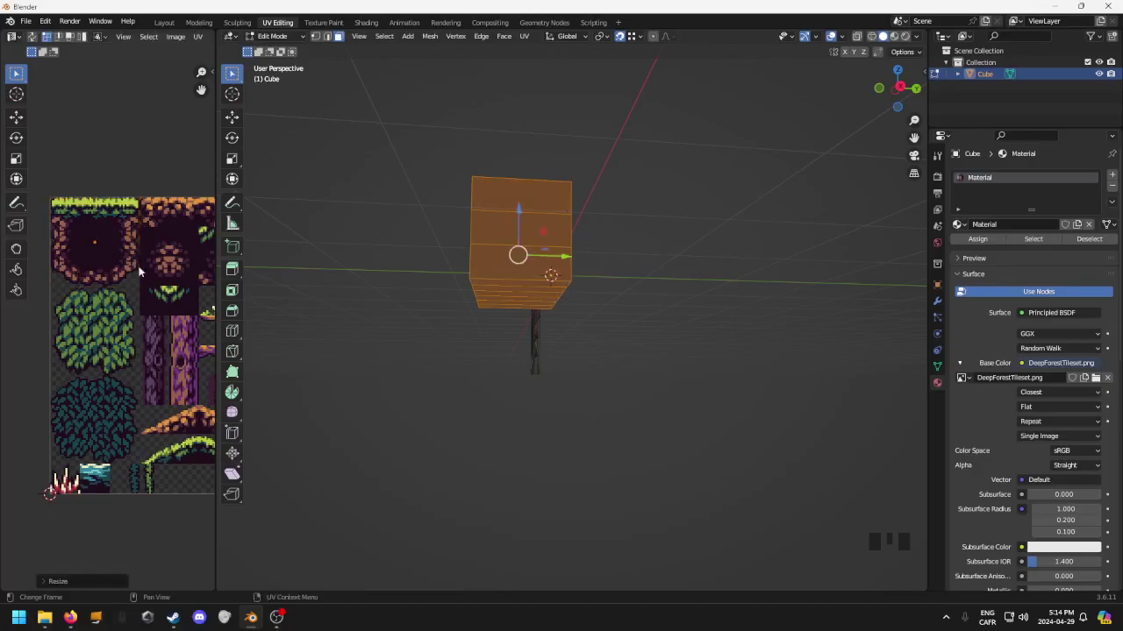
{"action": "key", "text": "g"}
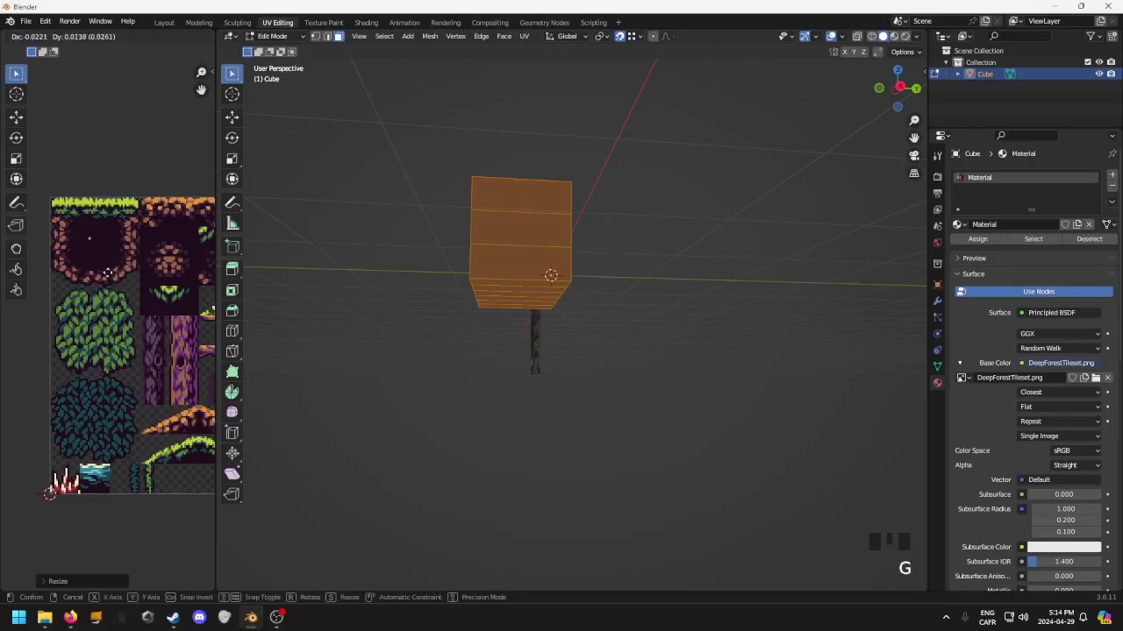
{"action": "left_click", "coordinate": [117, 274]}
Inspect the plain dark top of the block from above, selecting single top faces.
{"action": "left_click", "coordinate": [599, 308]}
{"action": "middle_click_drag", "start_coordinate": [599, 308], "coordinate": [543, 213]}
{"action": "left_click", "coordinate": [543, 214]}
{"action": "left_click", "coordinate": [537, 200]}
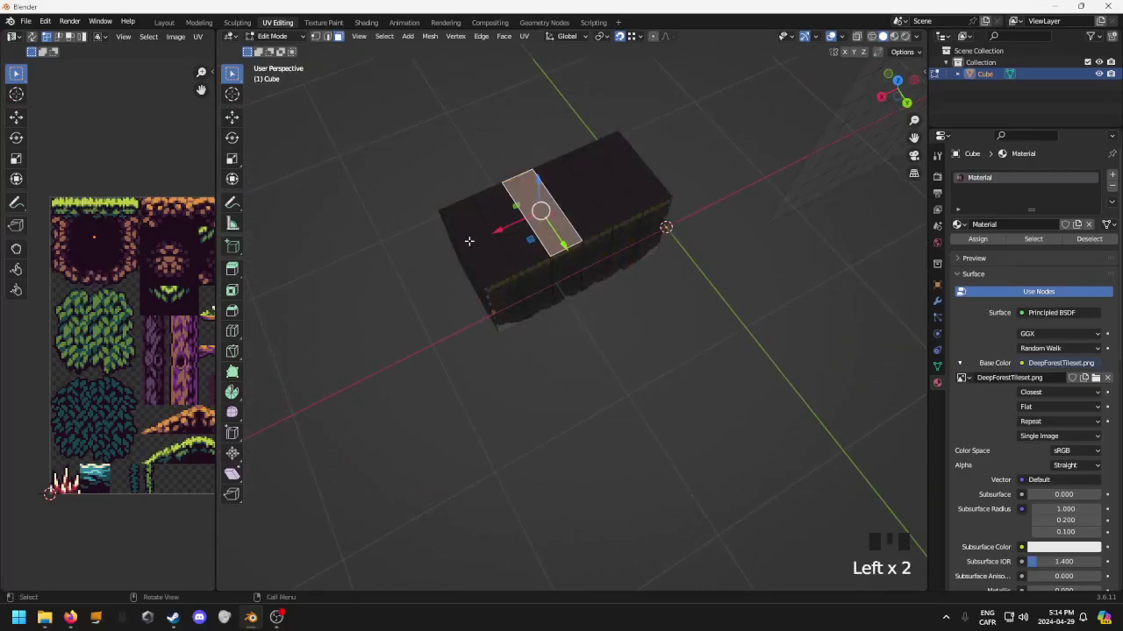
Check single faces on the block's top and end, and undo the accidental face move.
{"action": "left_click", "coordinate": [469, 238]}
{"action": "left_click", "coordinate": [633, 167]}
{"action": "middle_click_drag", "start_coordinate": [605, 257], "coordinate": [523, 187]}
{"action": "left_click", "coordinate": [501, 313]}
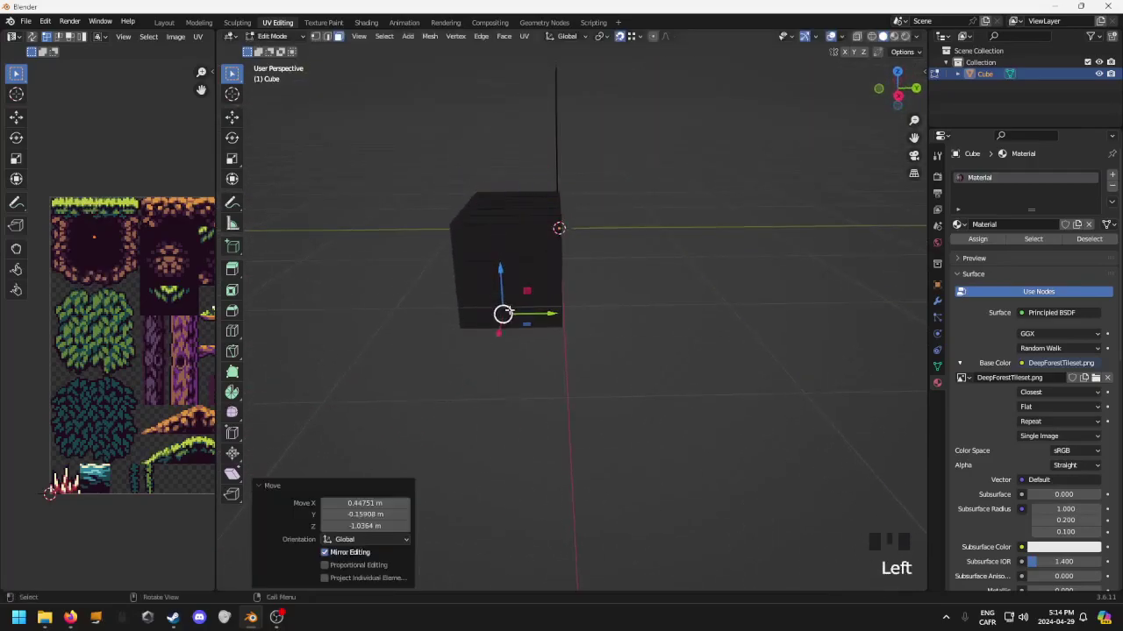
{"action": "left_click", "coordinate": [648, 319]}
{"action": "middle_click_drag", "start_coordinate": [648, 320], "coordinate": [487, 341]}
{"action": "key", "text": "ctrl+z"}
{"action": "key", "text": "ctrl+z"}
{"action": "key", "text": "ctrl+z"}
{"action": "left_click", "coordinate": [658, 387]}
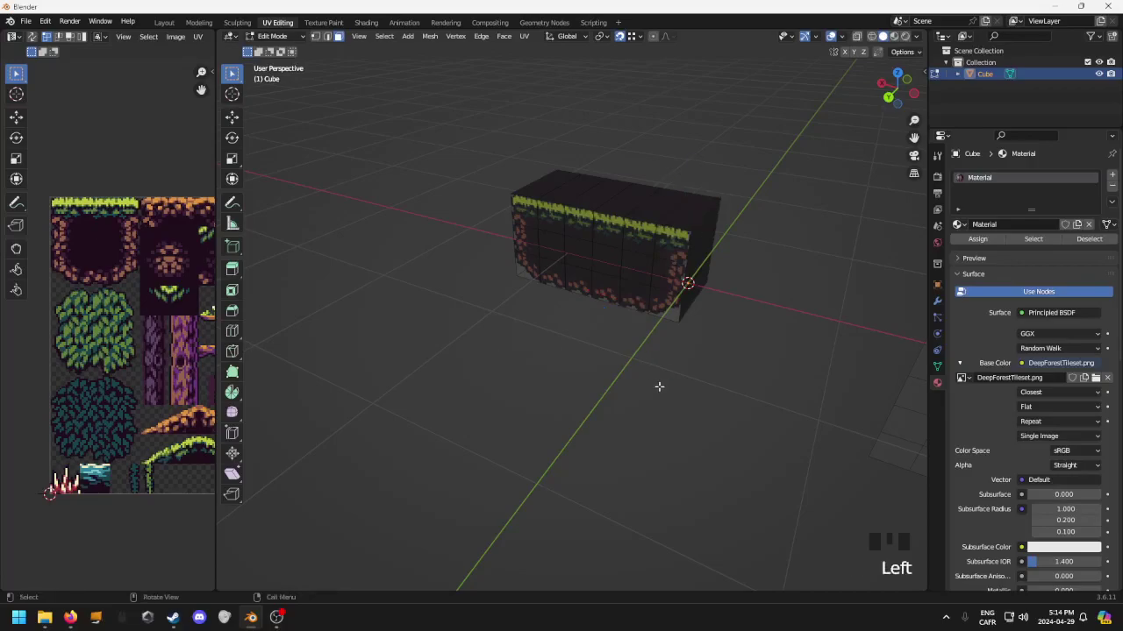
{"action": "middle_click_drag", "start_coordinate": [658, 380], "coordinate": [717, 415]}
Check the viewport shading options and flip the normals of five adjacent faces on the block's top.
{"action": "left_click", "coordinate": [916, 36]}
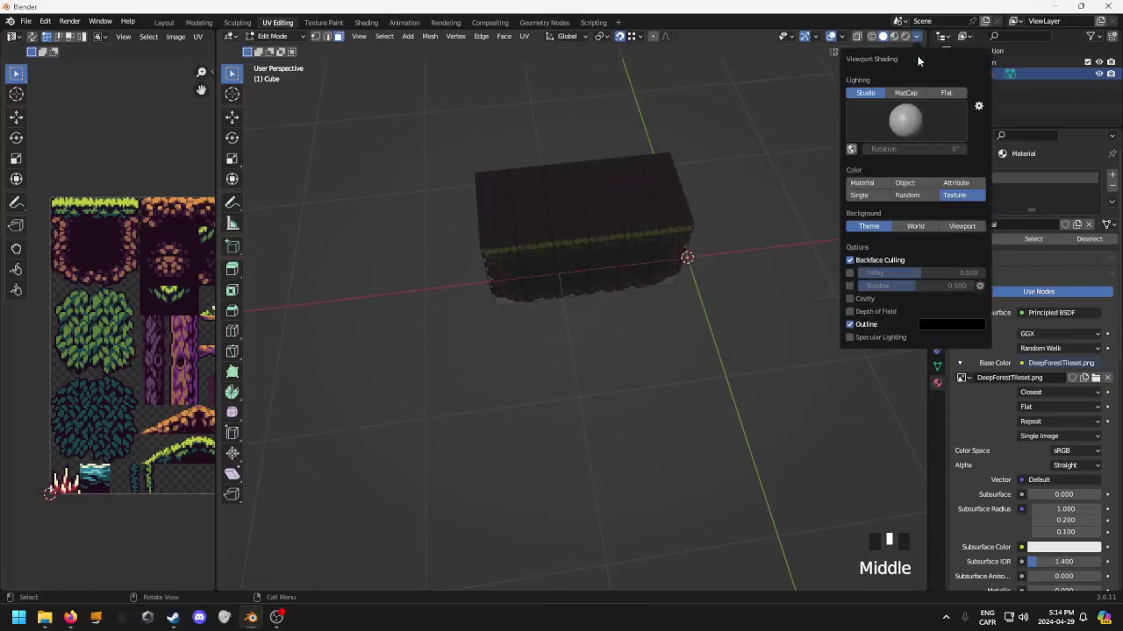
{"action": "left_click", "coordinate": [532, 206]}
{"action": "left_click", "coordinate": [437, 214]}
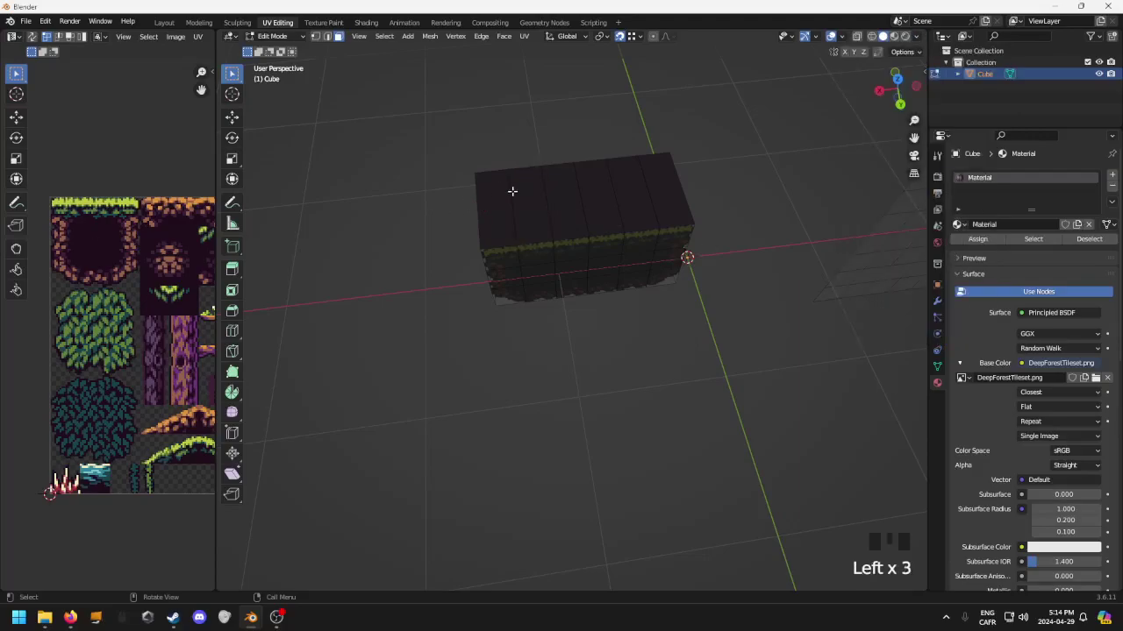
{"action": "middle_click_drag", "start_coordinate": [512, 190], "coordinate": [470, 219]}
{"action": "left_click_drag", "start_coordinate": [518, 208], "coordinate": [646, 223]}
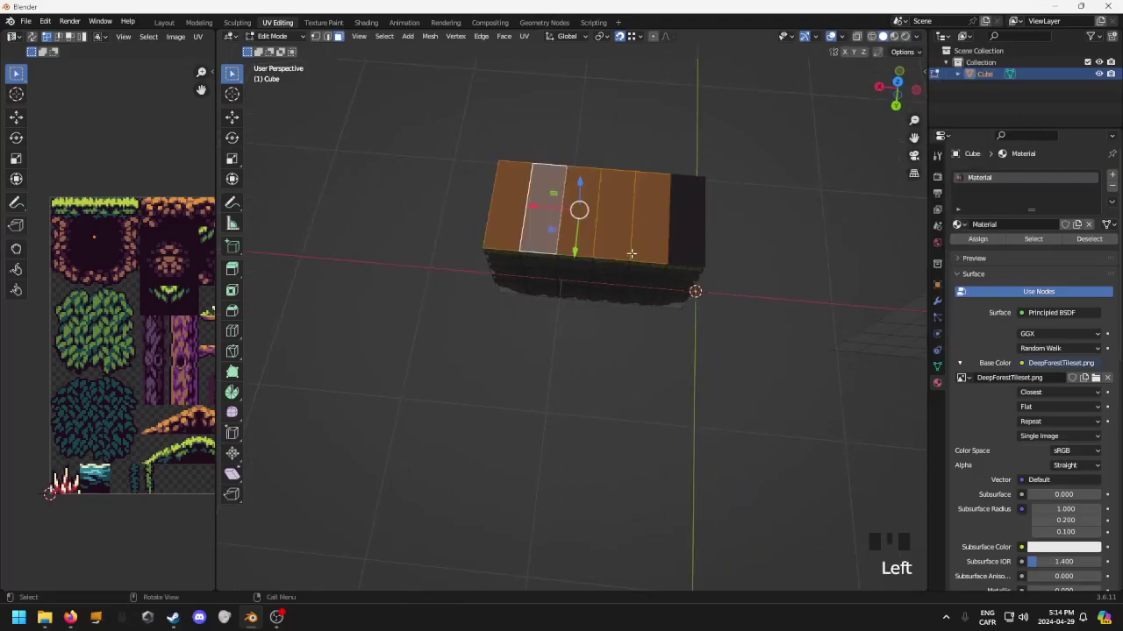
{"action": "key", "text": "alt+n"}
{"action": "left_click", "coordinate": [541, 217]}
{"action": "left_click", "coordinate": [617, 363]}
Flip the normals of two adjacent underside faces at one end of the block.
{"action": "middle_click_drag", "start_coordinate": [507, 207], "coordinate": [574, 232]}
{"action": "scroll", "coordinate": [549, 261], "scroll_direction": "up", "scroll_amount": 20}
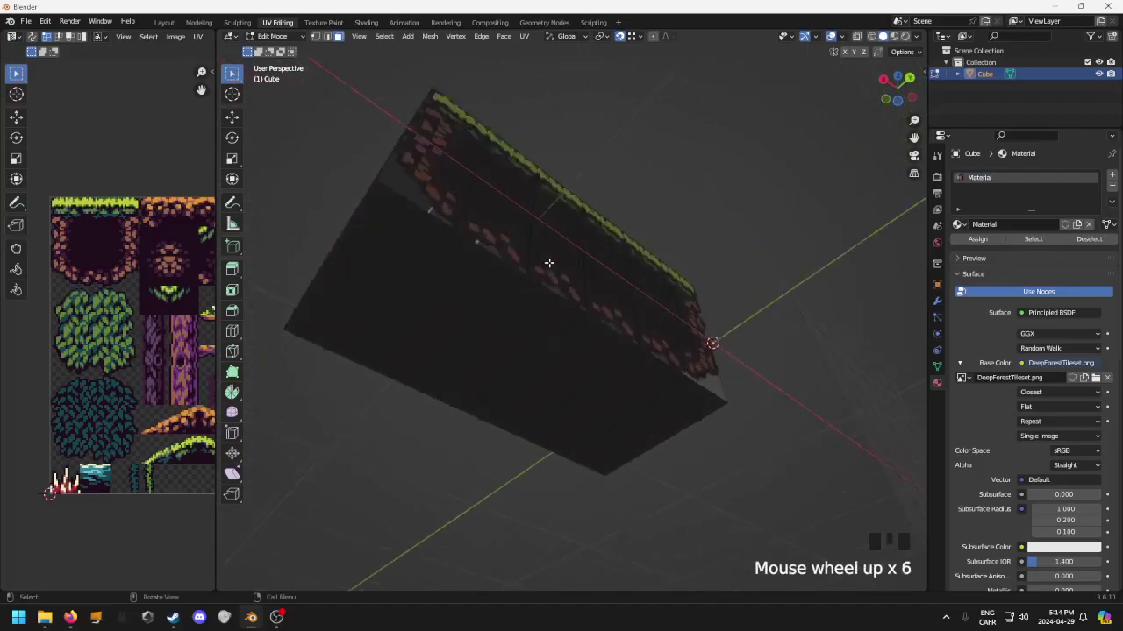
{"action": "scroll", "coordinate": [529, 263], "scroll_direction": "down", "scroll_amount": 4}
{"action": "scroll", "coordinate": [528, 254], "scroll_direction": "down", "scroll_amount": 13}
{"action": "middle_click_drag", "start_coordinate": [526, 246], "coordinate": [559, 256]}
{"action": "left_click_drag", "start_coordinate": [464, 250], "coordinate": [589, 404]}
{"action": "left_click_drag", "start_coordinate": [464, 300], "coordinate": [544, 397]}
{"action": "right_click", "coordinate": [544, 397]}
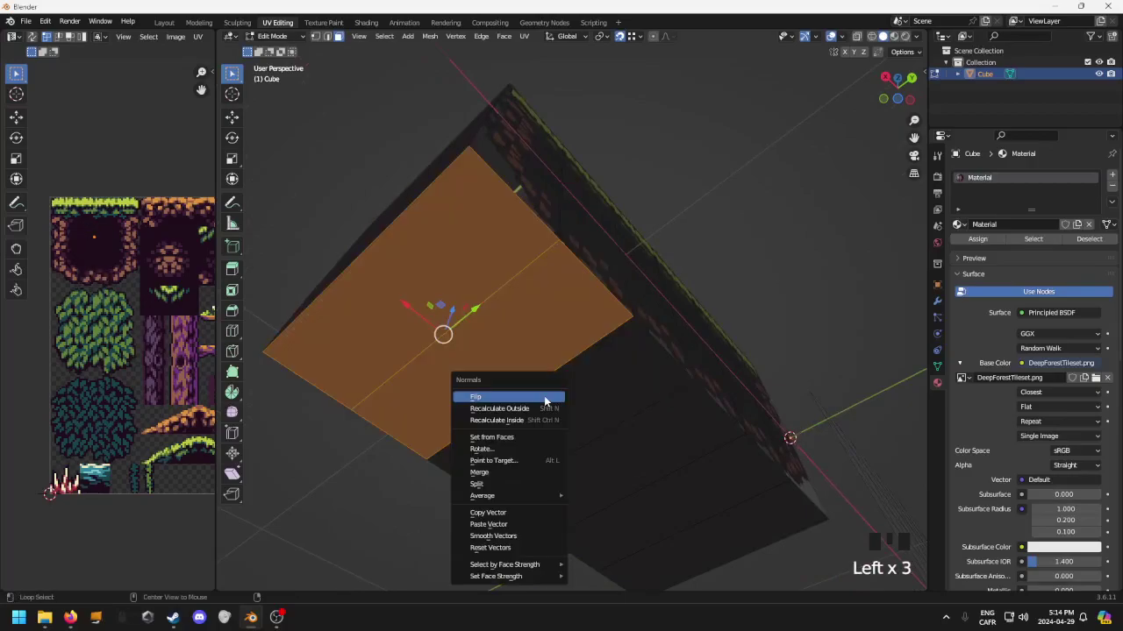
{"action": "left_click", "coordinate": [544, 396]}
Turn off Backface Culling for the viewport and inspect the flipped faces on the block's underside and top.
{"action": "left_click", "coordinate": [382, 407]}
{"action": "middle_click_drag", "start_coordinate": [383, 406], "coordinate": [458, 296]}
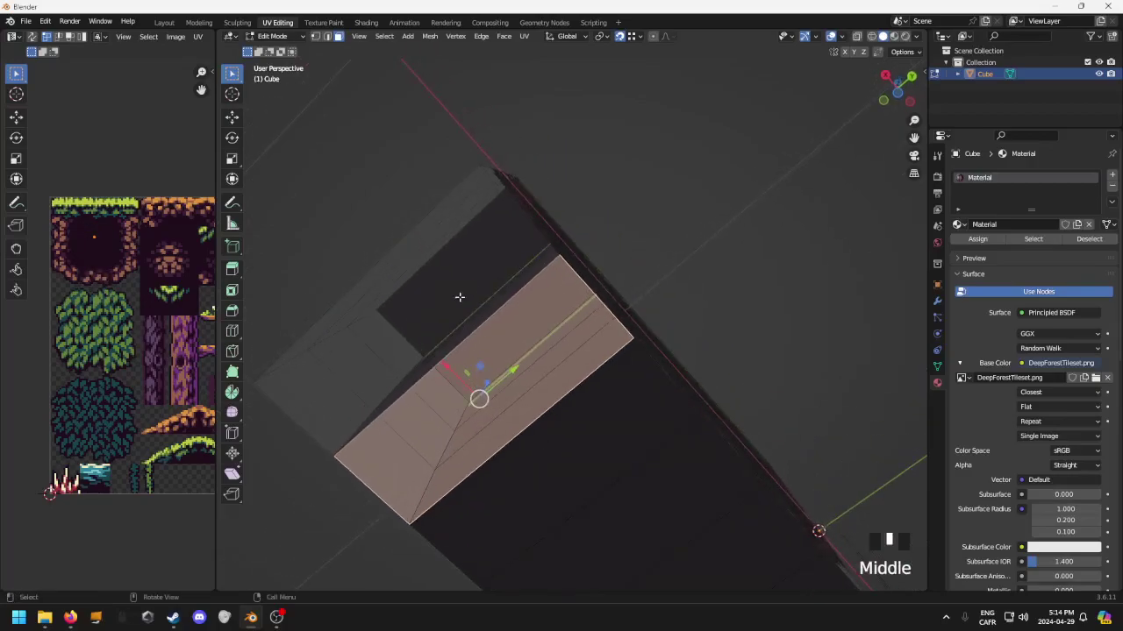
{"action": "left_click", "coordinate": [571, 228]}
{"action": "left_click", "coordinate": [571, 228]}
{"action": "middle_click_drag", "start_coordinate": [571, 228], "coordinate": [646, 325]}
{"action": "scroll", "coordinate": [580, 435], "scroll_direction": "down", "scroll_amount": 6}
{"action": "left_click", "coordinate": [819, 252]}
{"action": "left_click", "coordinate": [917, 37]}
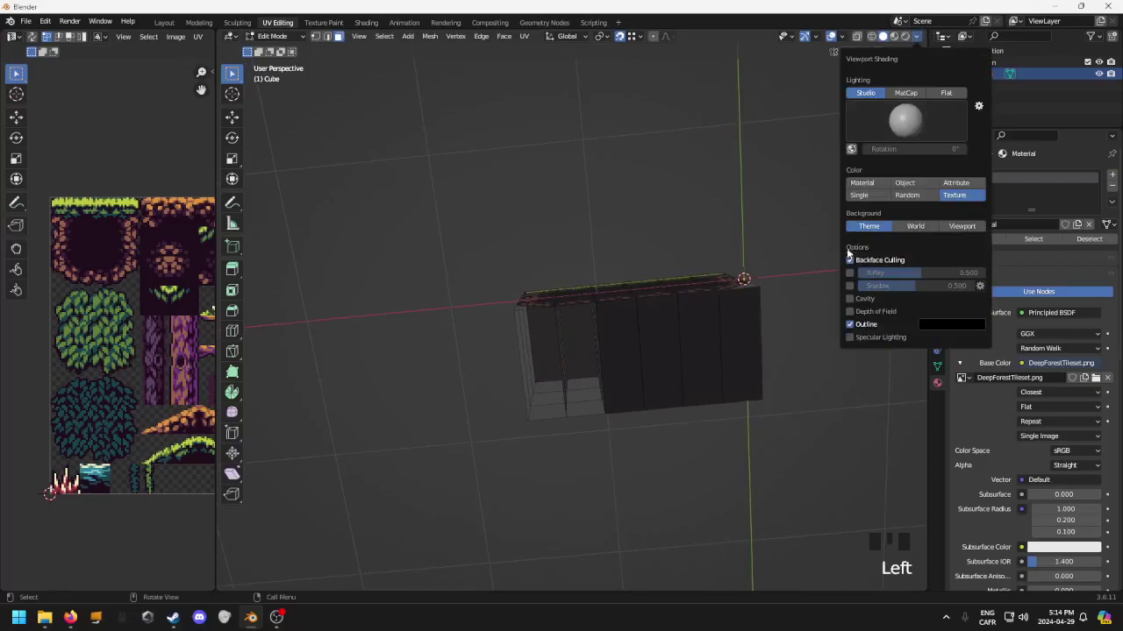
{"action": "left_click", "coordinate": [849, 263]}
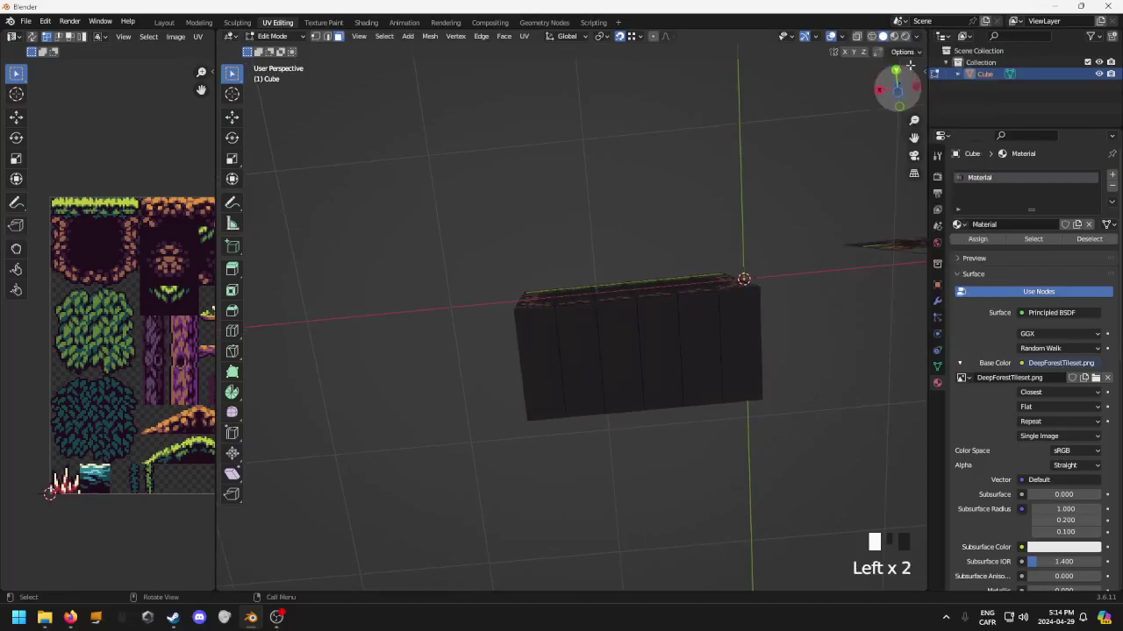
{"action": "middle_click_drag", "start_coordinate": [550, 357], "coordinate": [606, 410]}
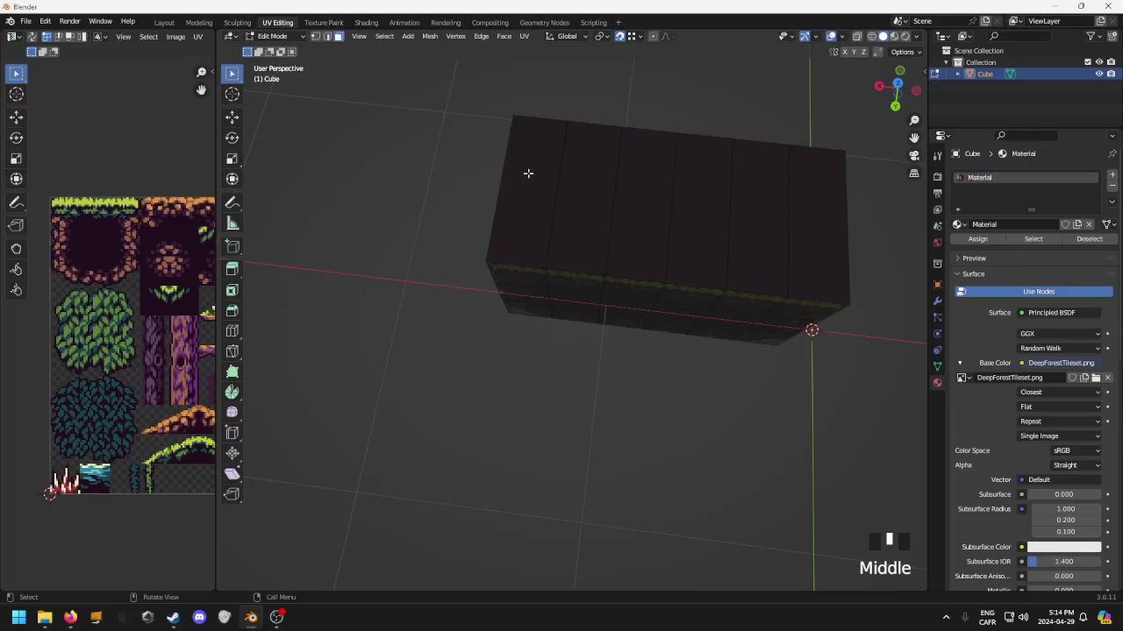
{"action": "left_click", "coordinate": [561, 201]}
{"action": "left_click", "coordinate": [584, 200]}
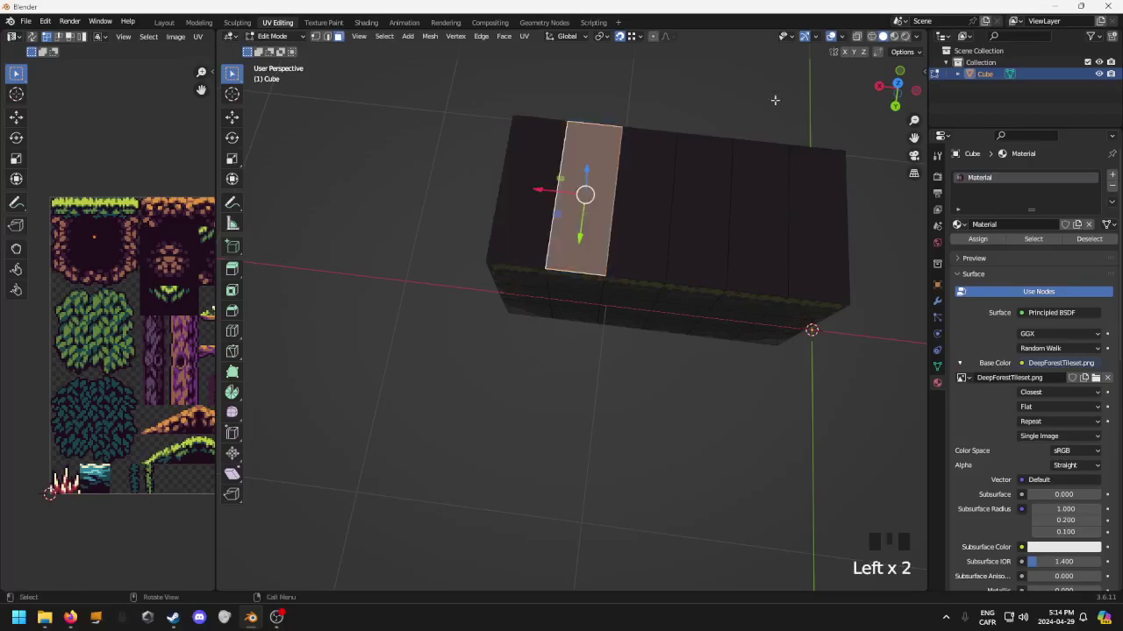
Turn Backface Culling back on for the viewport and clear the face selection.
{"action": "left_click", "coordinate": [917, 39]}
{"action": "left_click", "coordinate": [850, 261]}
{"action": "left_click", "coordinate": [679, 303]}
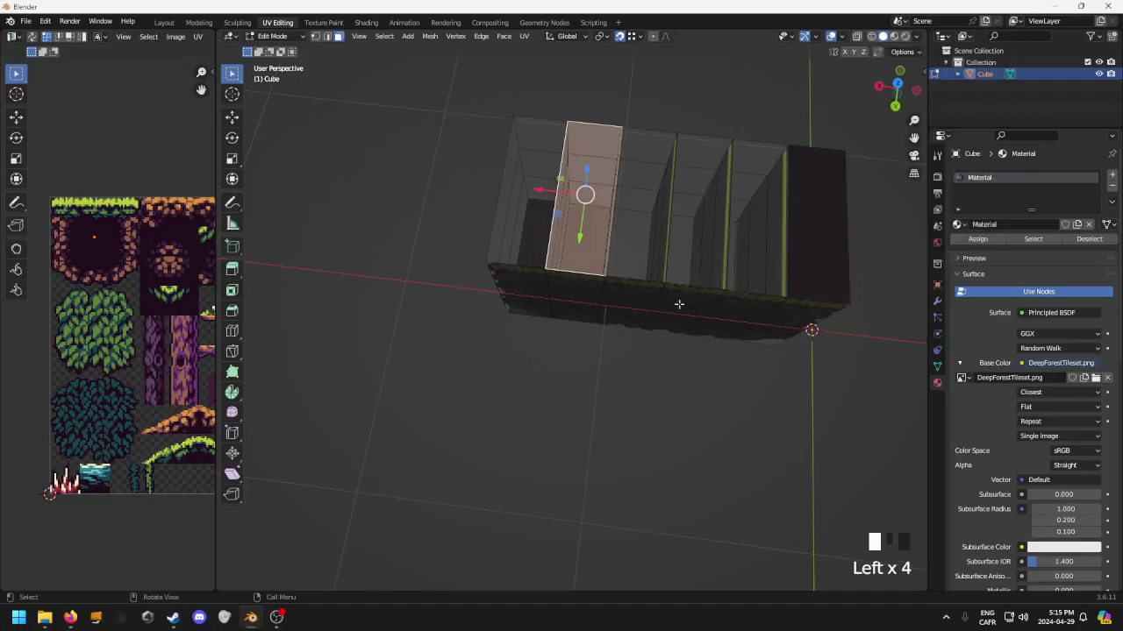
{"action": "left_click", "coordinate": [636, 359]}
Select the five see-through top faces of the block and flip their normals outward.
{"action": "mouse_move", "coordinate": [634, 296]}
{"action": "middle_mouse_down"}
{"action": "mouse_move", "coordinate": [739, 306]}
{"action": "mouse_move", "coordinate": [782, 278]}
{"action": "mouse_move", "coordinate": [758, 276]}
{"action": "middle_mouse_up"}
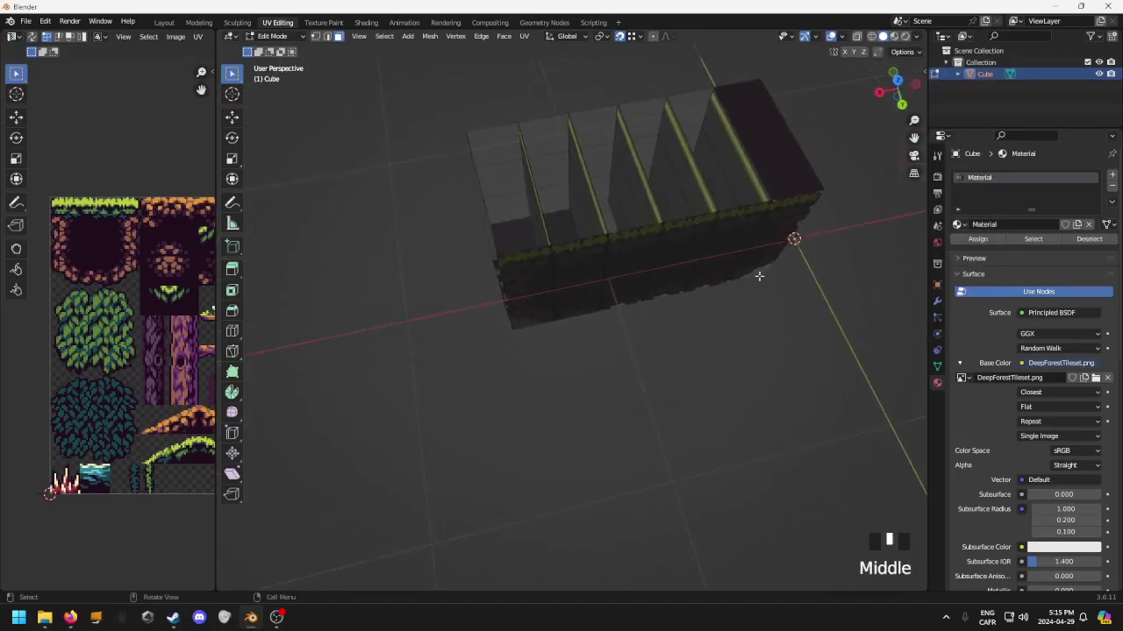
{"action": "left_click_drag", "start_coordinate": [720, 170], "coordinate": [542, 195]}
{"action": "left_click", "coordinate": [528, 215], "text": "shift"}
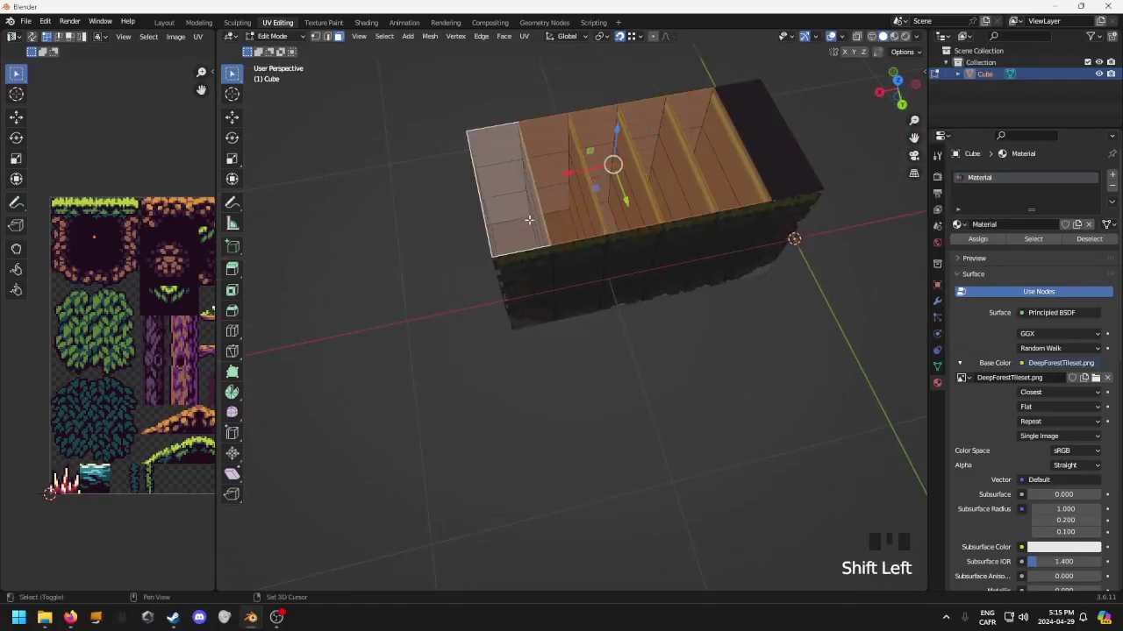
{"action": "key", "text": "alt+n"}
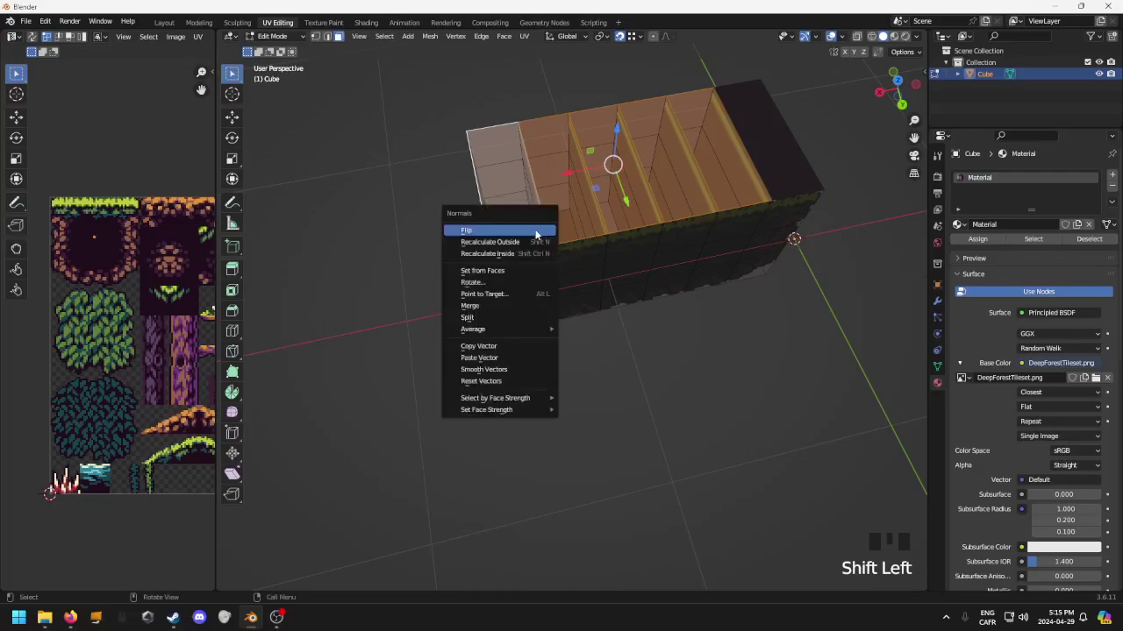
{"action": "left_click", "coordinate": [523, 230]}
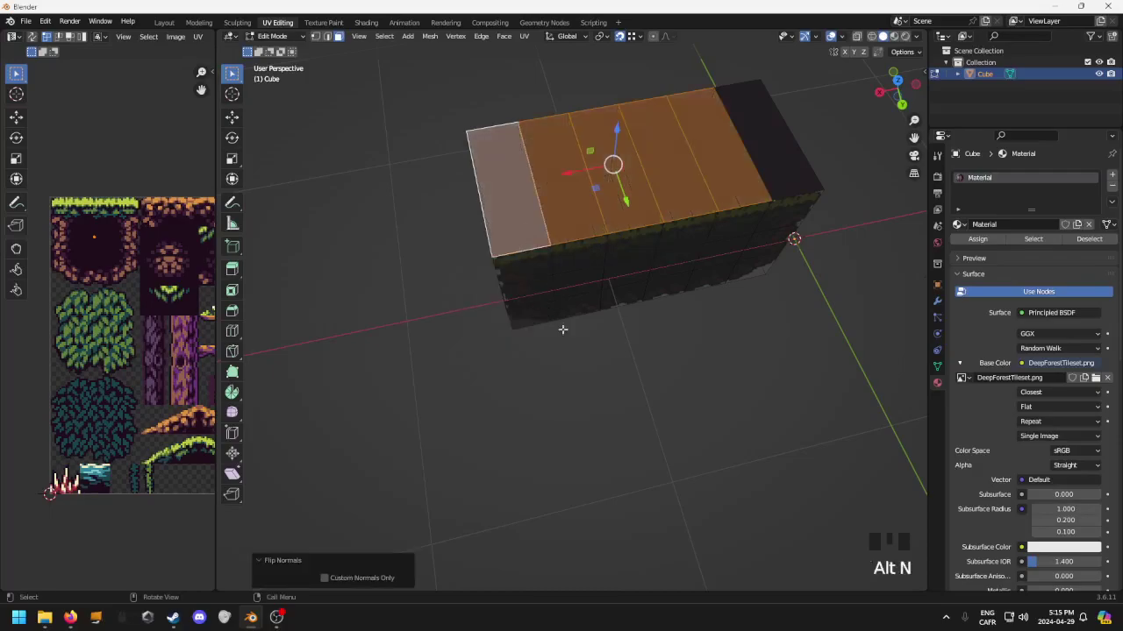
{"action": "left_click", "coordinate": [639, 383]}
Select the two see-through underside faces of the block and flip their normals outward.
{"action": "mouse_move", "coordinate": [639, 384]}
{"action": "middle_mouse_down"}
{"action": "mouse_move", "coordinate": [631, 235]}
{"action": "mouse_move", "coordinate": [528, 331]}
{"action": "middle_mouse_up"}
{"action": "left_click", "coordinate": [528, 332]}
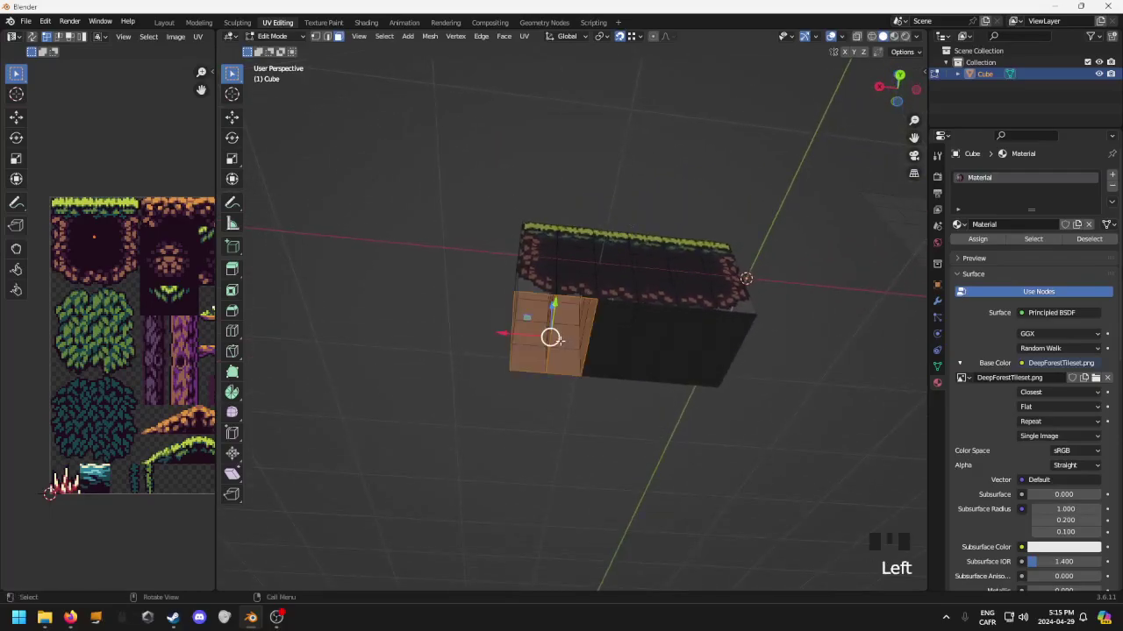
{"action": "key", "text": "alt+n"}
{"action": "left_click", "coordinate": [537, 344]}
{"action": "left_click", "coordinate": [650, 398]}
Check the Backface Culling setting and examine the block's front tiles, top and underside from several angles.
{"action": "middle_click_drag", "start_coordinate": [651, 398], "coordinate": [847, 66]}
{"action": "left_click", "coordinate": [918, 37]}
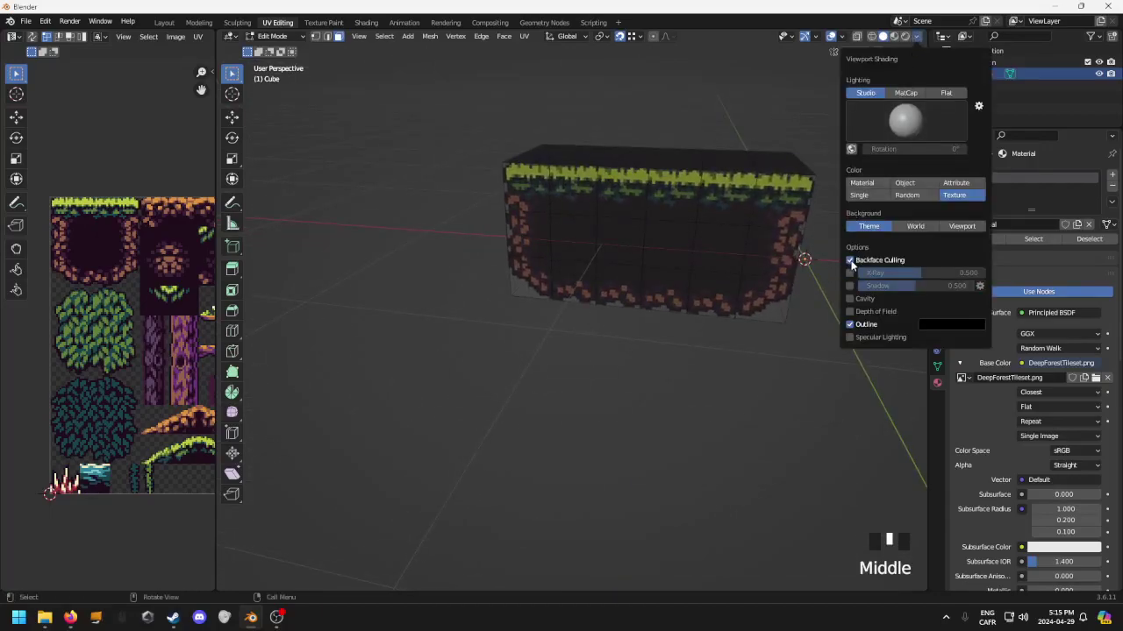
{"action": "double_click", "coordinate": [619, 244]}
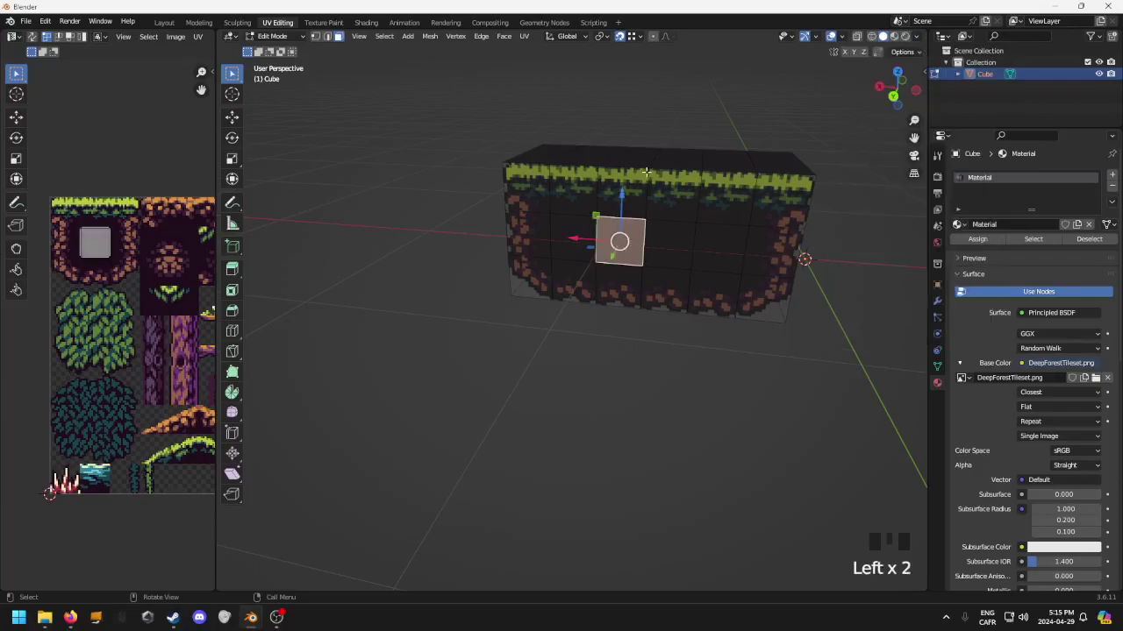
{"action": "middle_click_drag", "start_coordinate": [619, 243], "coordinate": [547, 179]}
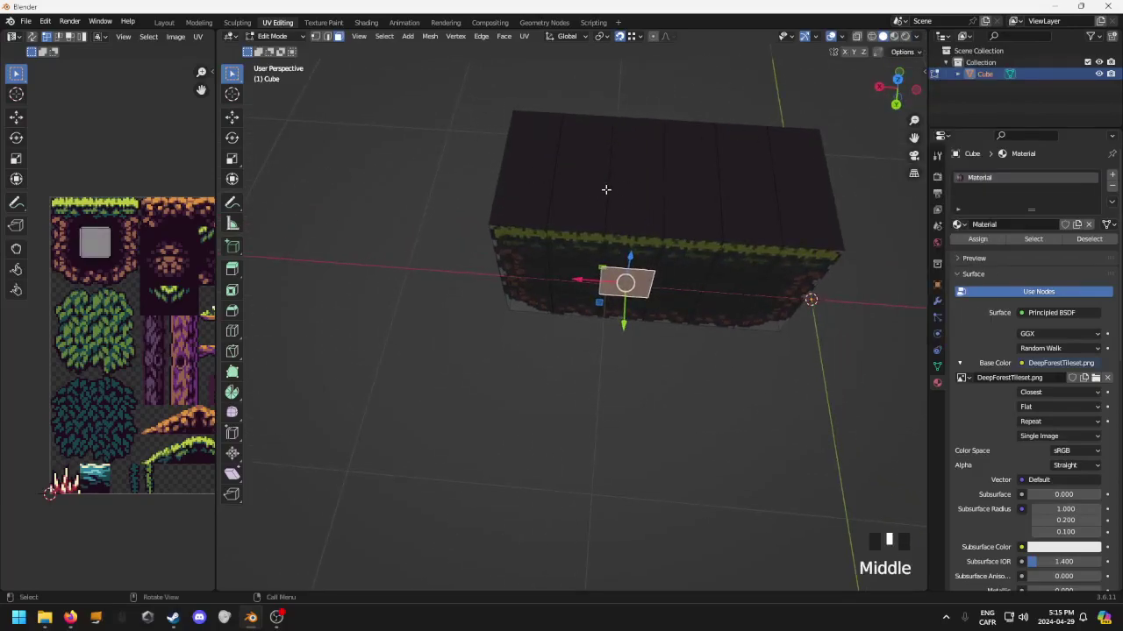
{"action": "middle_click_drag", "start_coordinate": [605, 191], "coordinate": [669, 239]}
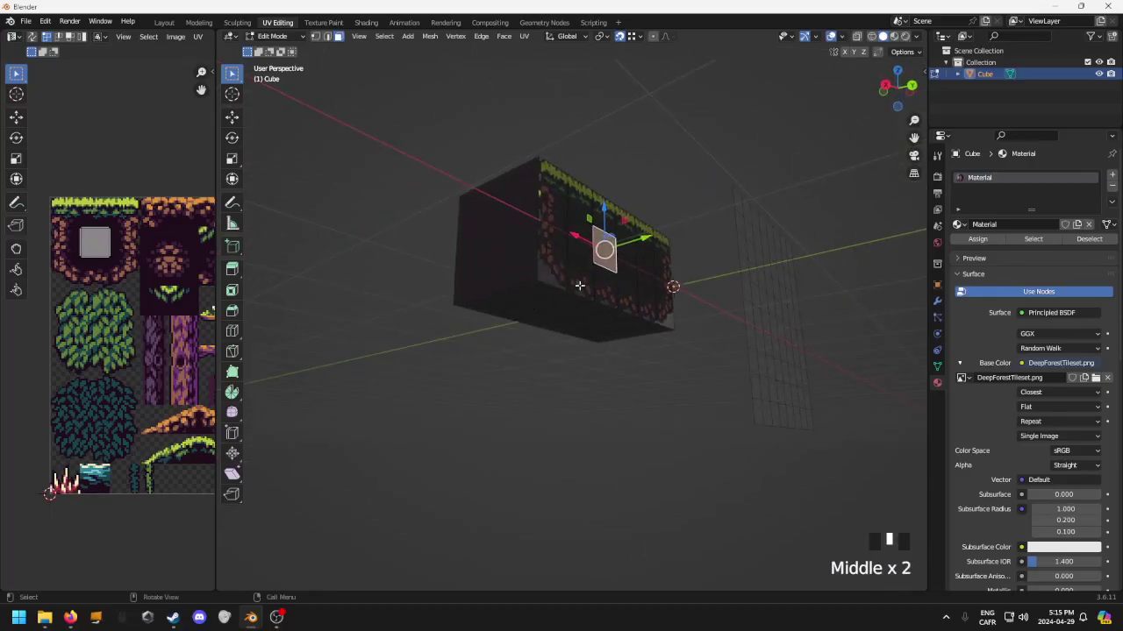
{"action": "middle_click_drag", "start_coordinate": [575, 280], "coordinate": [563, 301]}
{"action": "left_click", "coordinate": [516, 272]}
{"action": "left_click", "coordinate": [563, 345]}
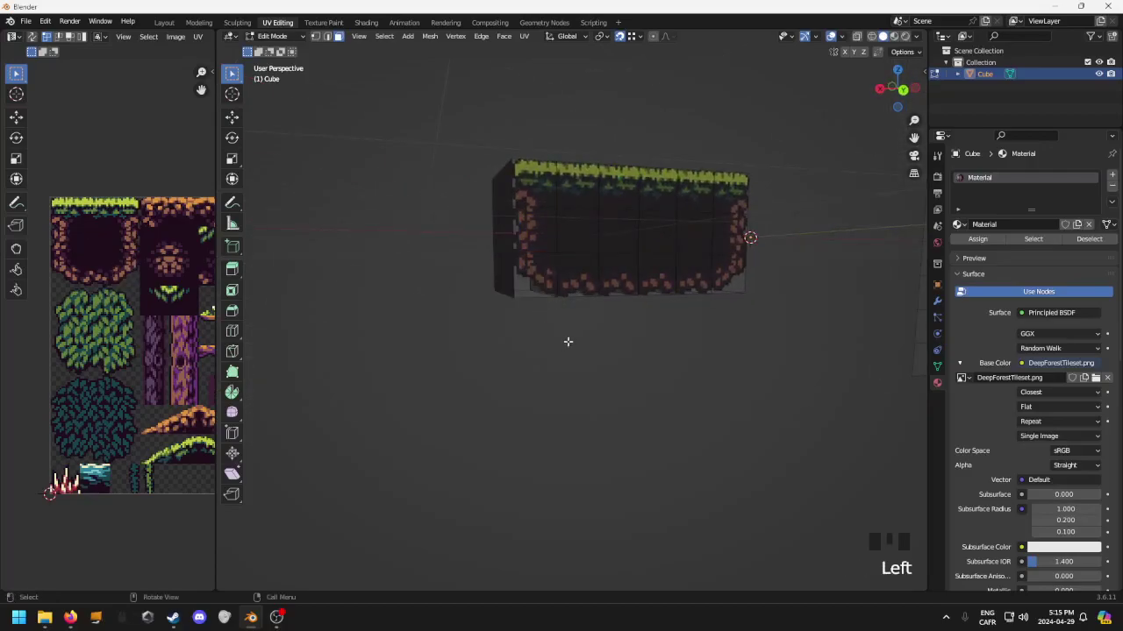
In front view, outline the transparent area of the platform's lower-left corner tile with annotation strokes.
{"action": "key", "text": "KP_1"}
{"action": "scroll", "coordinate": [384, 307], "scroll_direction": "up", "scroll_amount": 4}
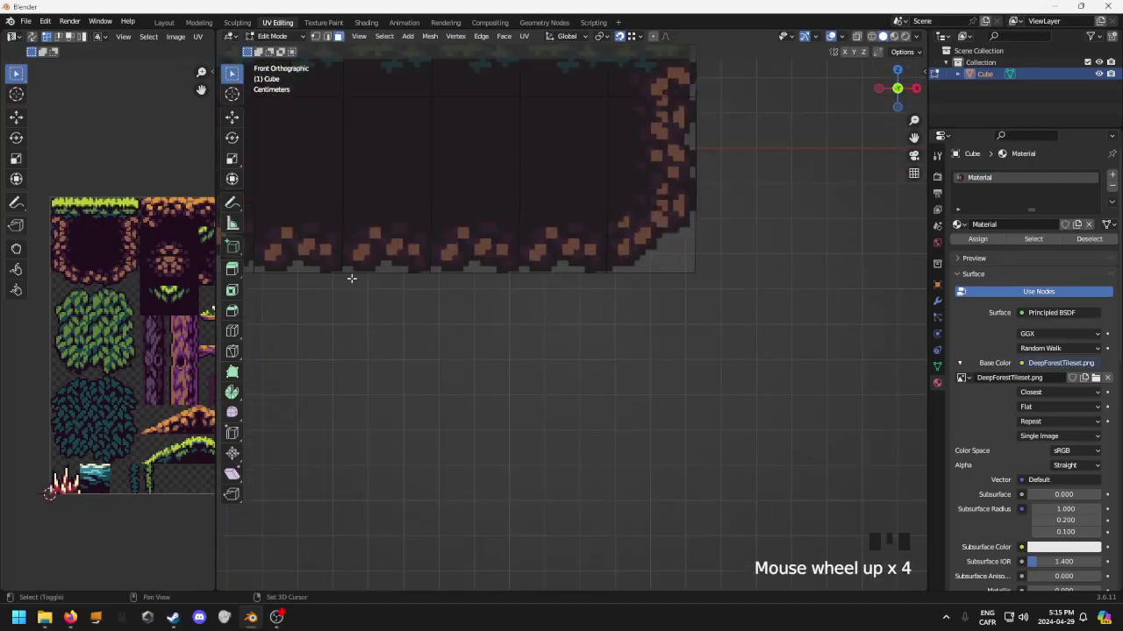
{"action": "middle_click_drag", "start_coordinate": [351, 278], "coordinate": [614, 326], "text": "shift"}
{"action": "left_click", "coordinate": [501, 317]}
{"action": "left_click", "coordinate": [501, 317]}
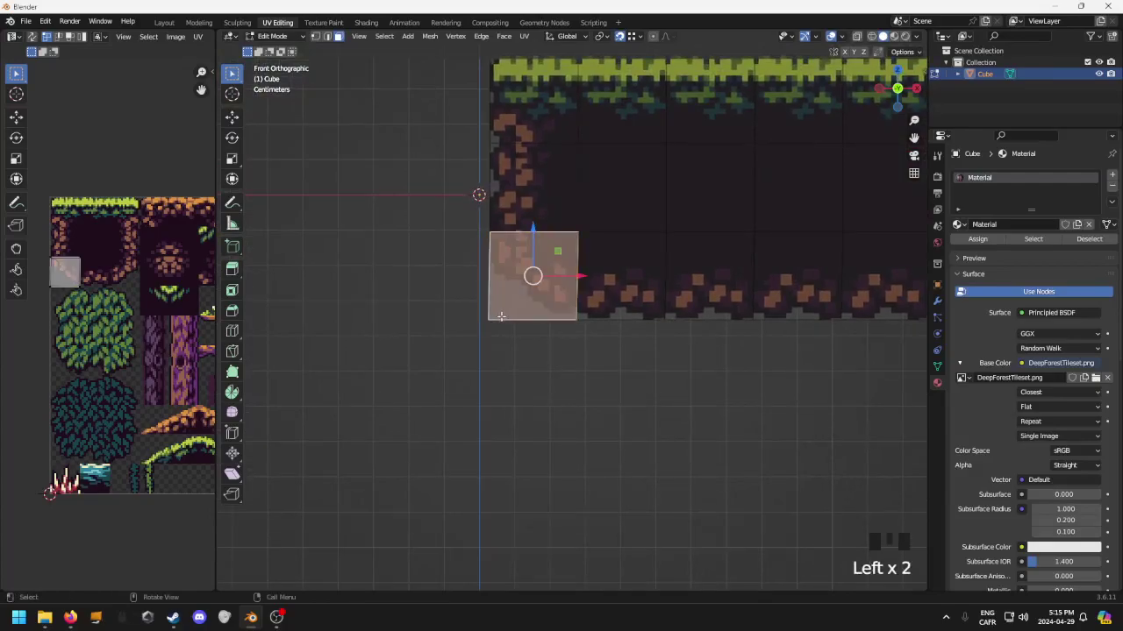
{"action": "left_click", "coordinate": [447, 332]}
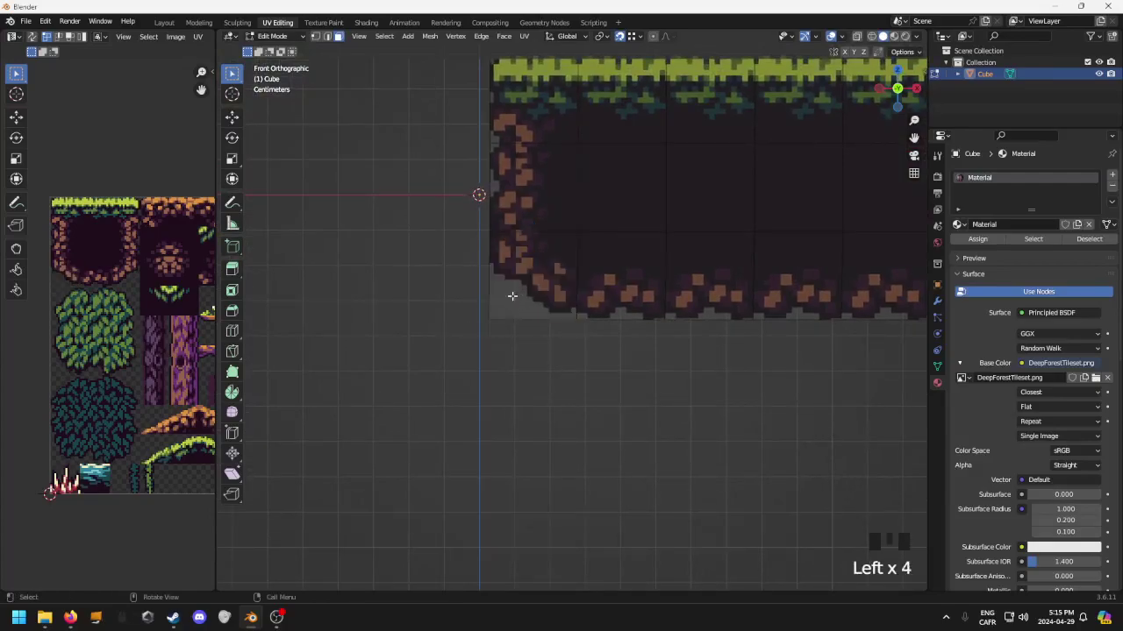
{"action": "left_click", "coordinate": [235, 201]}
{"action": "left_click_drag", "start_coordinate": [488, 270], "coordinate": [545, 316]}
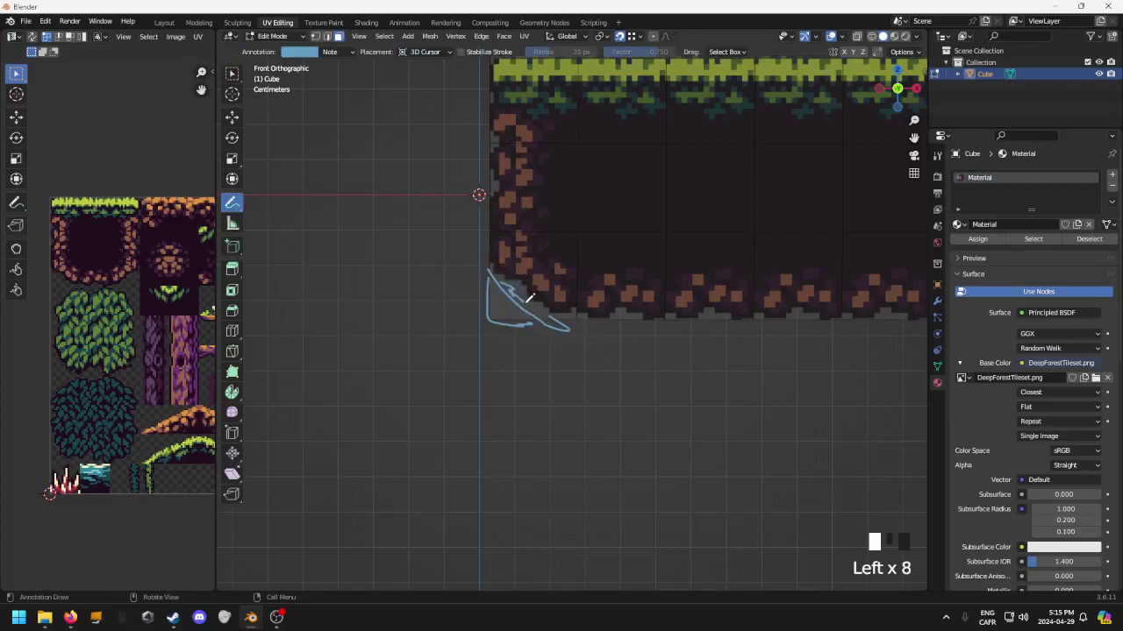
{"action": "scroll", "coordinate": [577, 341], "scroll_direction": "down", "scroll_amount": 4}
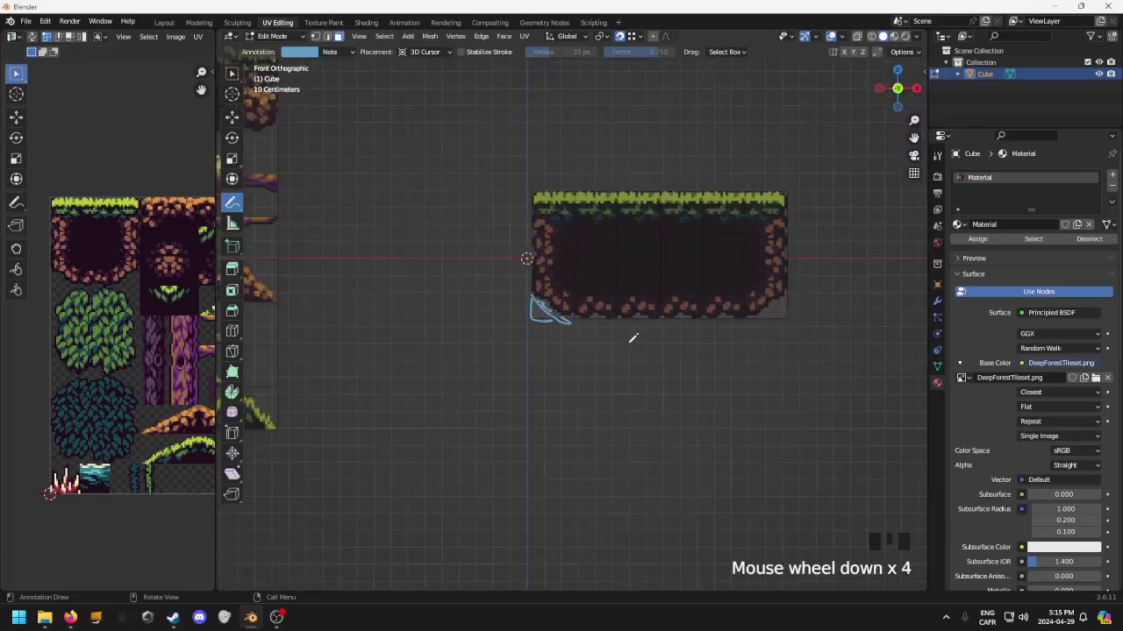
Undo the corner annotation and all the normal flips on the block's top and underside.
{"action": "scroll", "coordinate": [629, 339], "scroll_direction": "down", "scroll_amount": 1}
{"action": "middle_click_drag", "start_coordinate": [596, 152], "coordinate": [603, 202]}
{"action": "key", "text": "ctrl+z"}
{"action": "key", "text": "ctrl+z"}
{"action": "key", "text": "ctrl+z"}
{"action": "key", "text": "ctrl+z"}
{"action": "key", "text": "ctrl+z"}
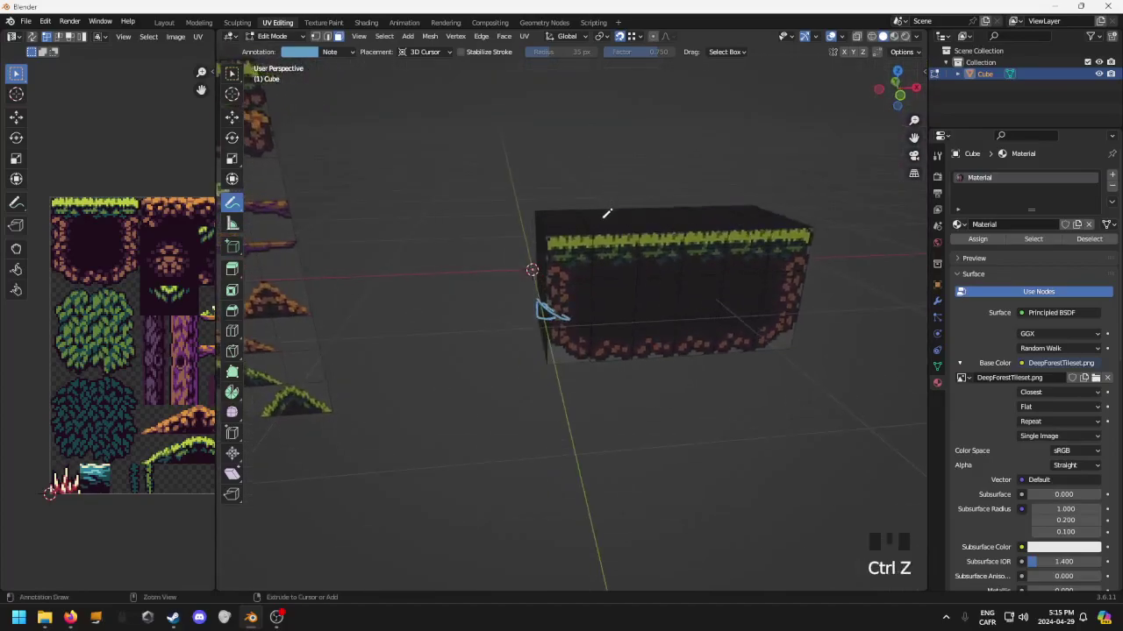
{"action": "key", "text": "ctrl+z"}
{"action": "key", "text": "ctrl+z"}
{"action": "key", "text": "ctrl+z"}
{"action": "key", "text": "ctrl+z"}
{"action": "key", "text": "ctrl+z"}
{"action": "key", "text": "ctrl+z"}
{"action": "key", "text": "ctrl+z"}
{"action": "key", "text": "ctrl+z"}
{"action": "key", "text": "ctrl+z"}
{"action": "key", "text": "ctrl+z"}
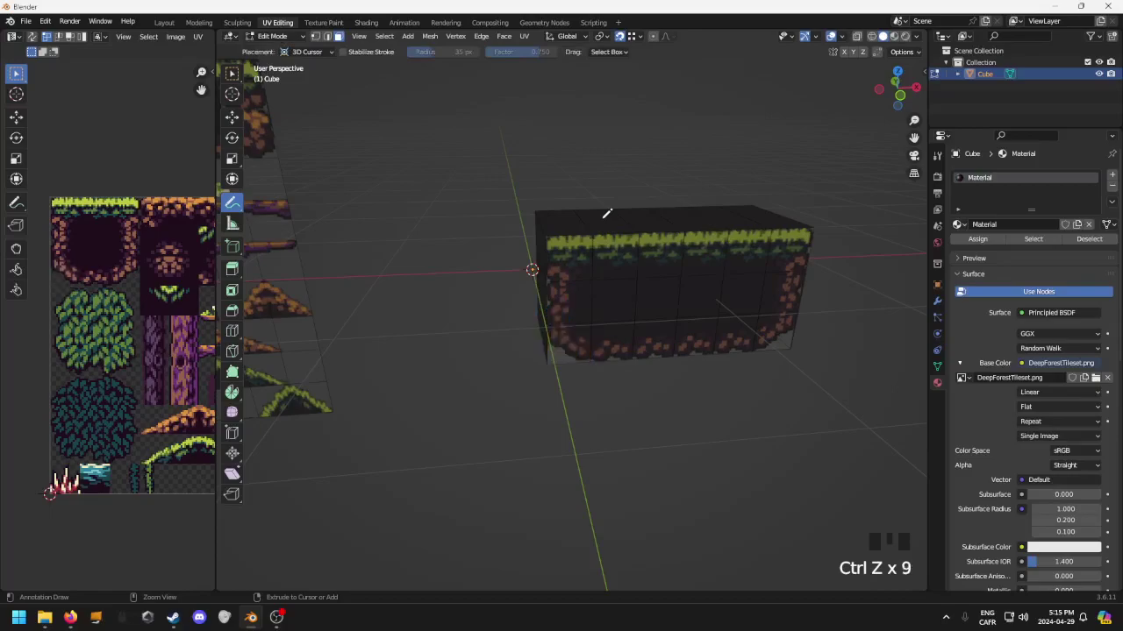
{"action": "key", "text": "ctrl+z"}
{"action": "key", "text": "ctrl+z"}
{"action": "key", "text": "ctrl+z"}
{"action": "key", "text": "ctrl+z"}
{"action": "key", "text": "ctrl+z"}
{"action": "key", "text": "ctrl+z"}
{"action": "key", "text": "ctrl+z"}
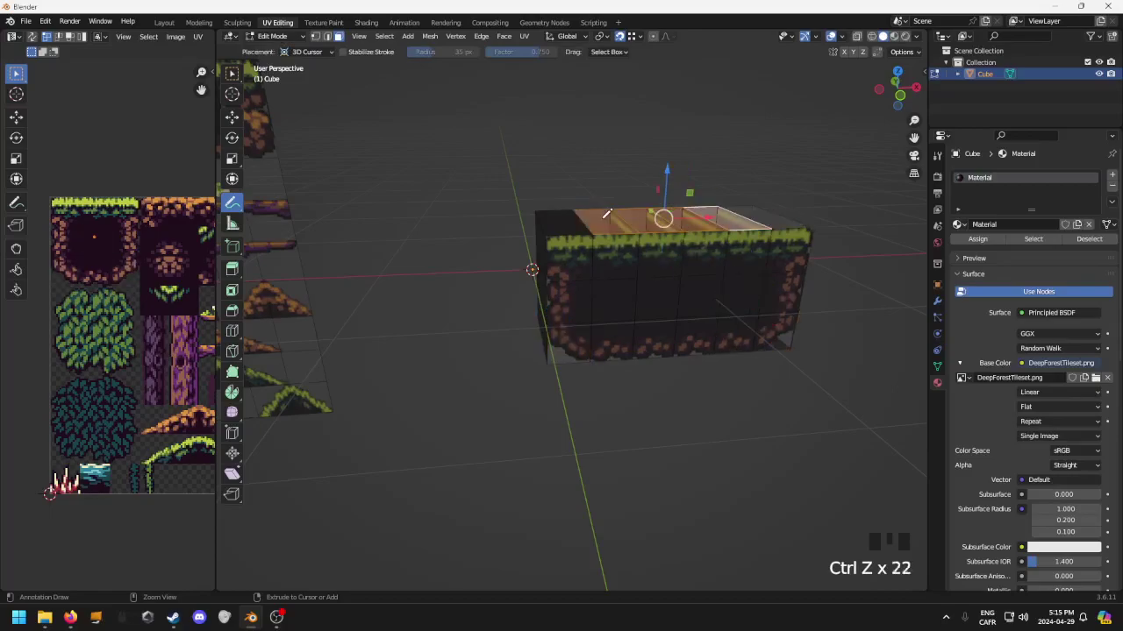
{"action": "key", "text": "ctrl+z"}
{"action": "key", "text": "ctrl+z"}
{"action": "key", "text": "ctrl+z"}
{"action": "key", "text": "ctrl+z"}
{"action": "key", "text": "ctrl+z"}
{"action": "key", "text": "ctrl+z"}
{"action": "key", "text": "ctrl+z"}
{"action": "key", "text": "ctrl+z"}
{"action": "key", "text": "ctrl+z"}
{"action": "key", "text": "ctrl+z"}
{"action": "key", "text": "ctrl+z"}
{"action": "key", "text": "ctrl+z"}
{"action": "key", "text": "ctrl+z"}
{"action": "key", "text": "ctrl+z"}
{"action": "key", "text": "ctrl+z"}
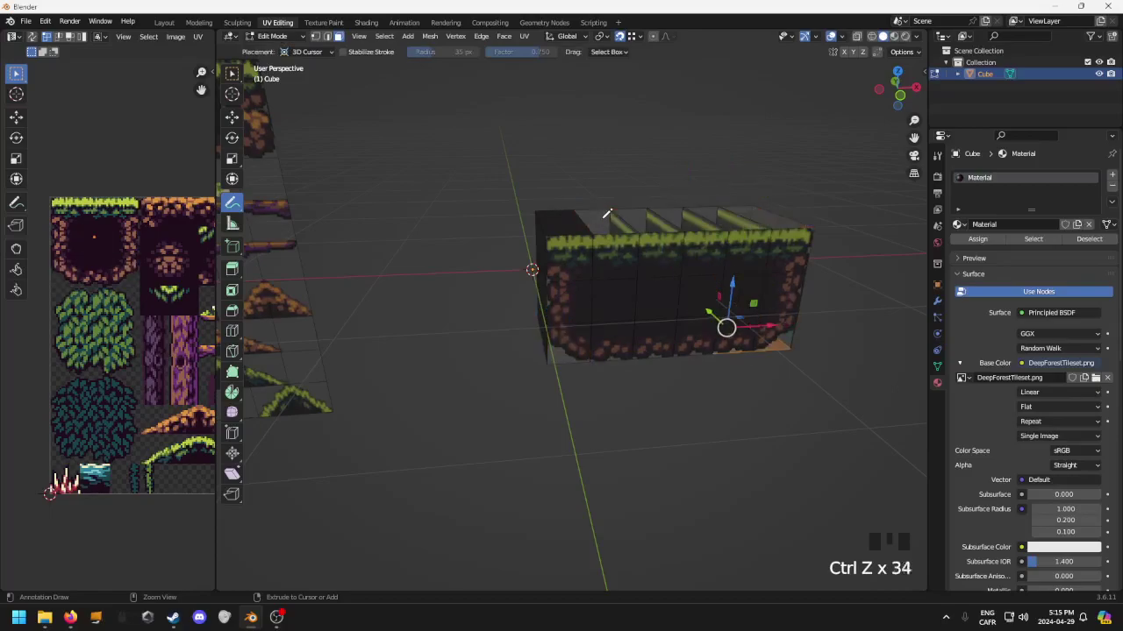
{"action": "key", "text": "ctrl+z"}
{"action": "key", "text": "ctrl+z"}
{"action": "key", "text": "ctrl+z"}
{"action": "key", "text": "ctrl+z"}
{"action": "key", "text": "ctrl+z"}
{"action": "key", "text": "ctrl+z"}
{"action": "key", "text": "ctrl+z"}
{"action": "key", "text": "ctrl+z"}
{"action": "key", "text": "ctrl+z"}
{"action": "key", "text": "ctrl+z"}
{"action": "key", "text": "ctrl+z"}
{"action": "key", "text": "ctrl+z"}
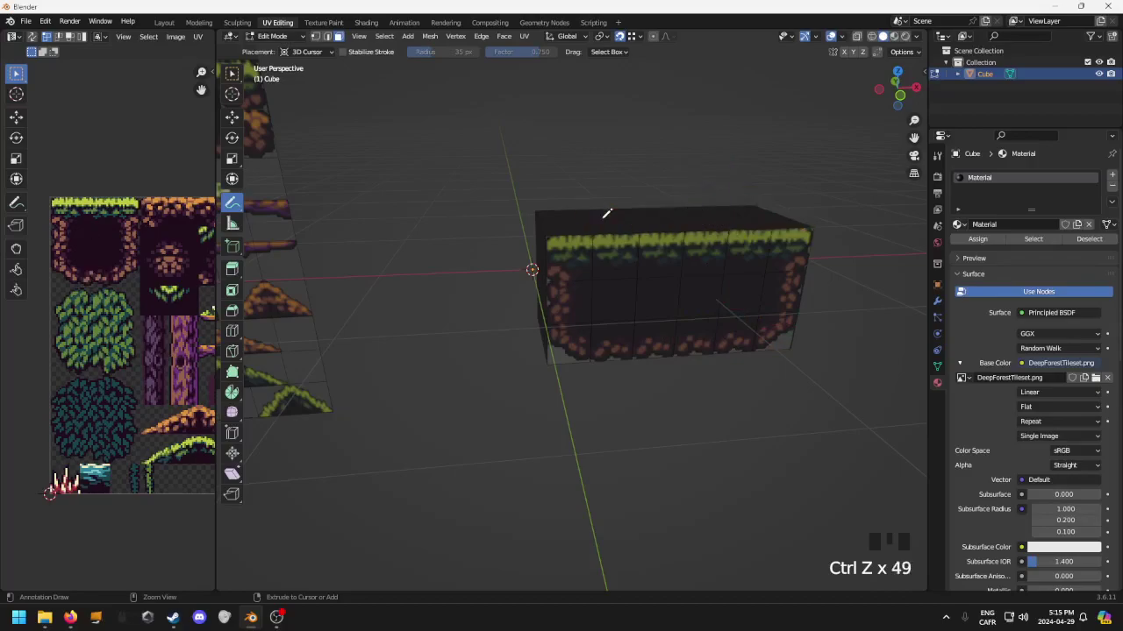
{"action": "key", "text": "ctrl+z"}
{"action": "key", "text": "ctrl+z"}
{"action": "key", "text": "ctrl+z"}
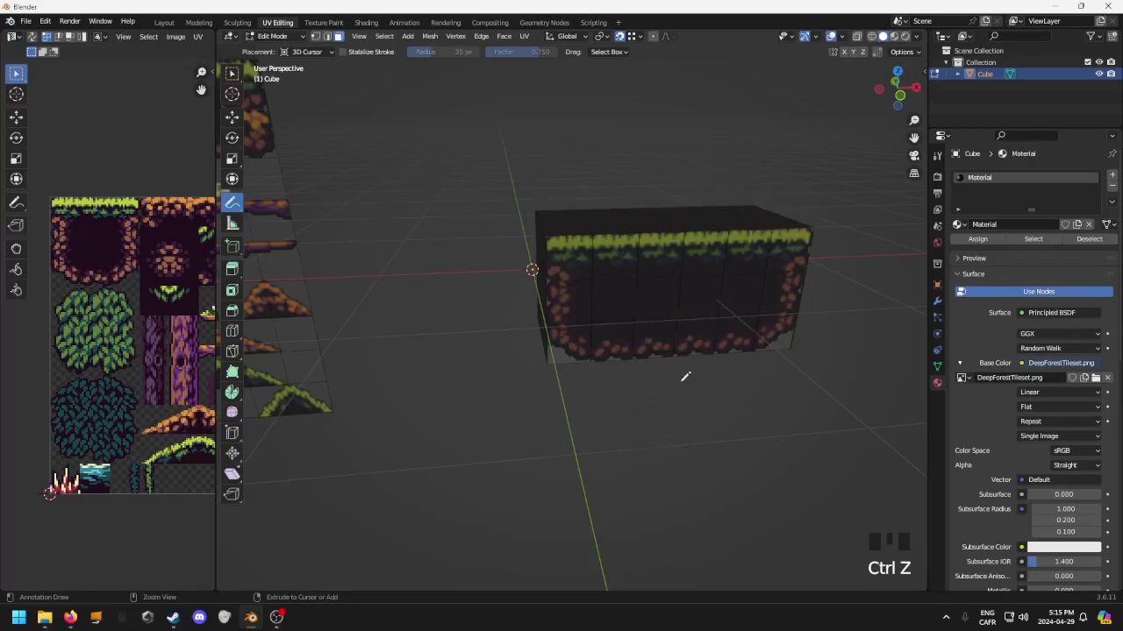
{"action": "key", "text": "ctrl+z"}
Delete all the extruded faces behind the platform with box selections from the side, keeping only the flat front tiles.
{"action": "middle_click_drag", "start_coordinate": [499, 258], "coordinate": [388, 87]}
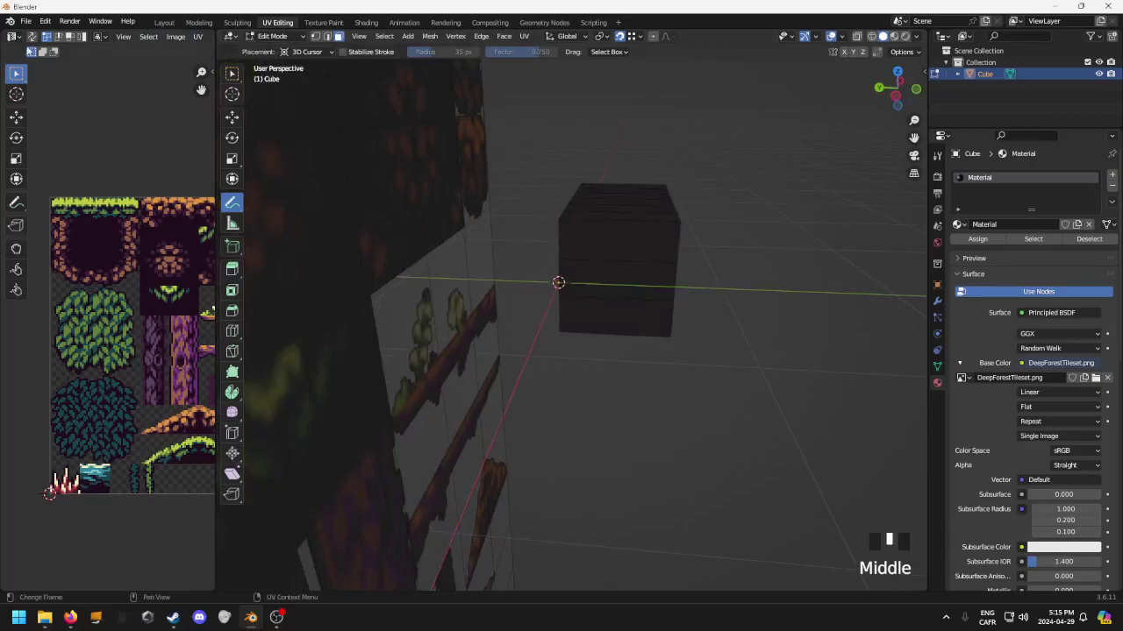
{"action": "left_click", "coordinate": [232, 74]}
{"action": "left_click_drag", "start_coordinate": [557, 171], "coordinate": [630, 335]}
{"action": "key", "text": "Delete"}
{"action": "left_click", "coordinate": [619, 336]}
{"action": "left_click_drag", "start_coordinate": [557, 176], "coordinate": [620, 338]}
{"action": "key", "text": "Delete"}
{"action": "left_click", "coordinate": [606, 337]}
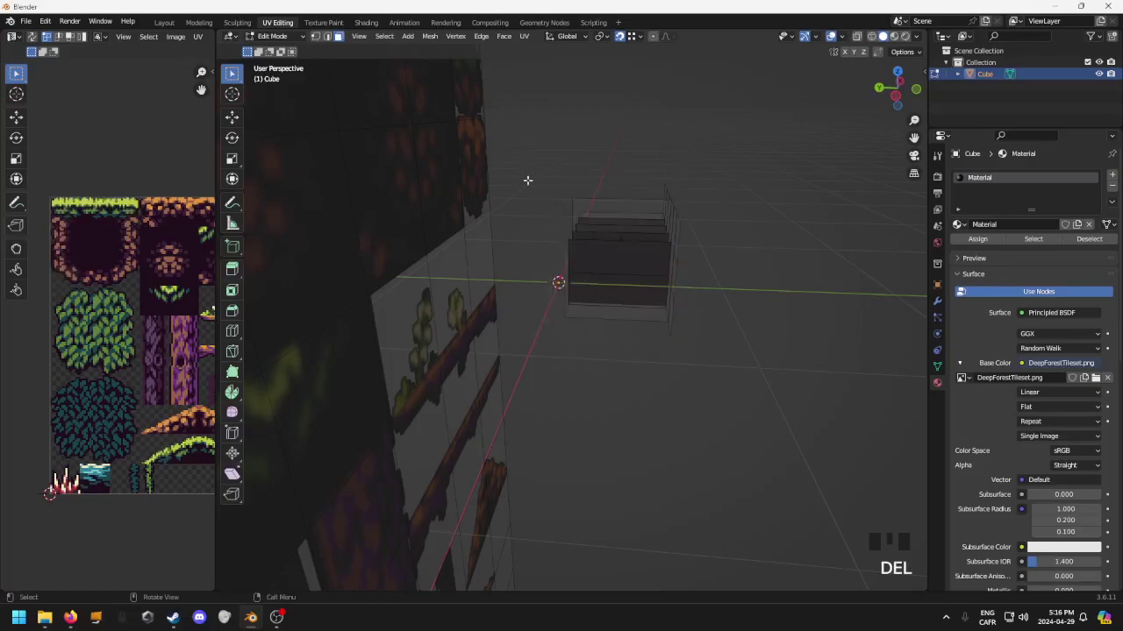
{"action": "left_click_drag", "start_coordinate": [526, 181], "coordinate": [617, 342]}
{"action": "key", "text": "Delete"}
{"action": "left_click", "coordinate": [617, 339]}
{"action": "left_click_drag", "start_coordinate": [533, 195], "coordinate": [603, 337]}
{"action": "key", "text": "Delete"}
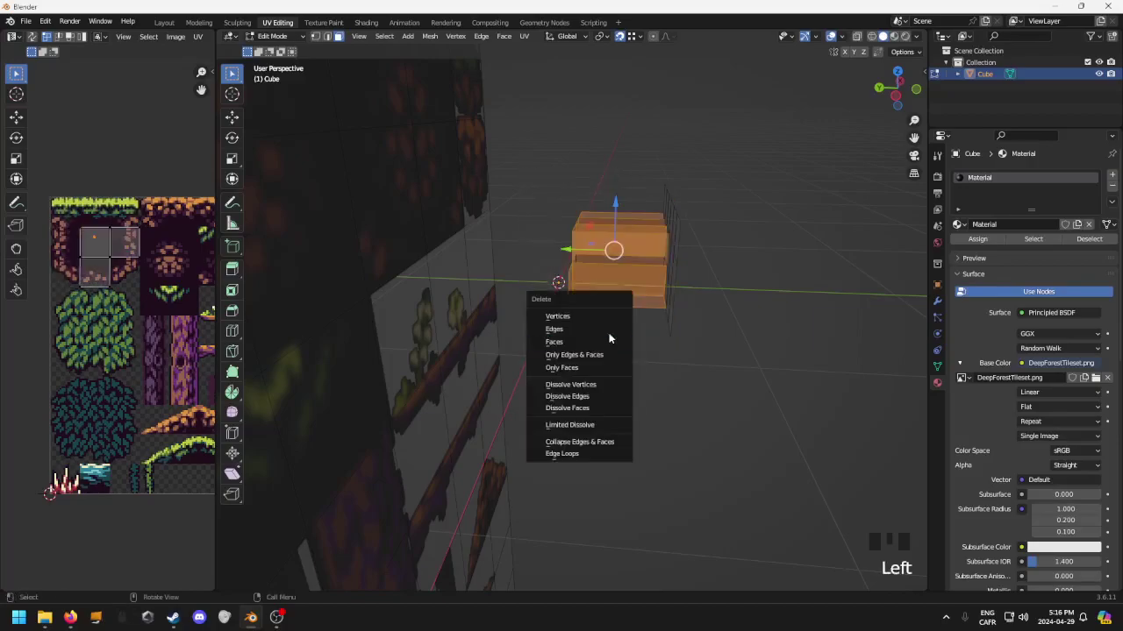
{"action": "left_click", "coordinate": [597, 339]}
{"action": "left_click_drag", "start_coordinate": [553, 209], "coordinate": [617, 335]}
{"action": "key", "text": "Delete"}
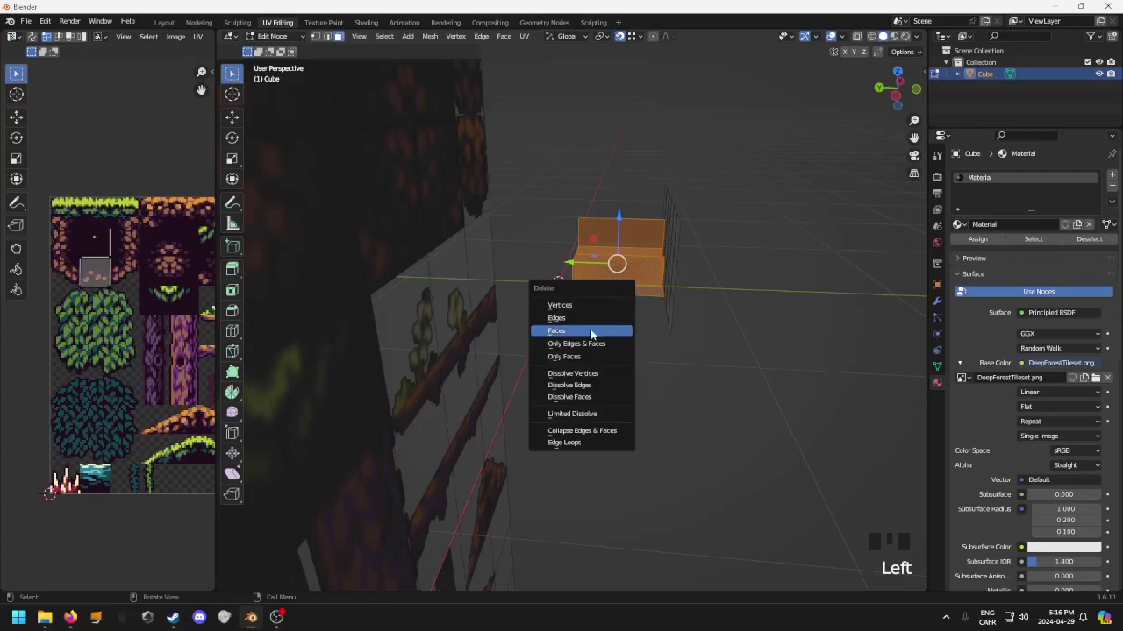
{"action": "left_click", "coordinate": [591, 329]}
{"action": "left_click_drag", "start_coordinate": [561, 226], "coordinate": [610, 316]}
{"action": "key", "text": "Delete"}
{"action": "left_click", "coordinate": [600, 319]}
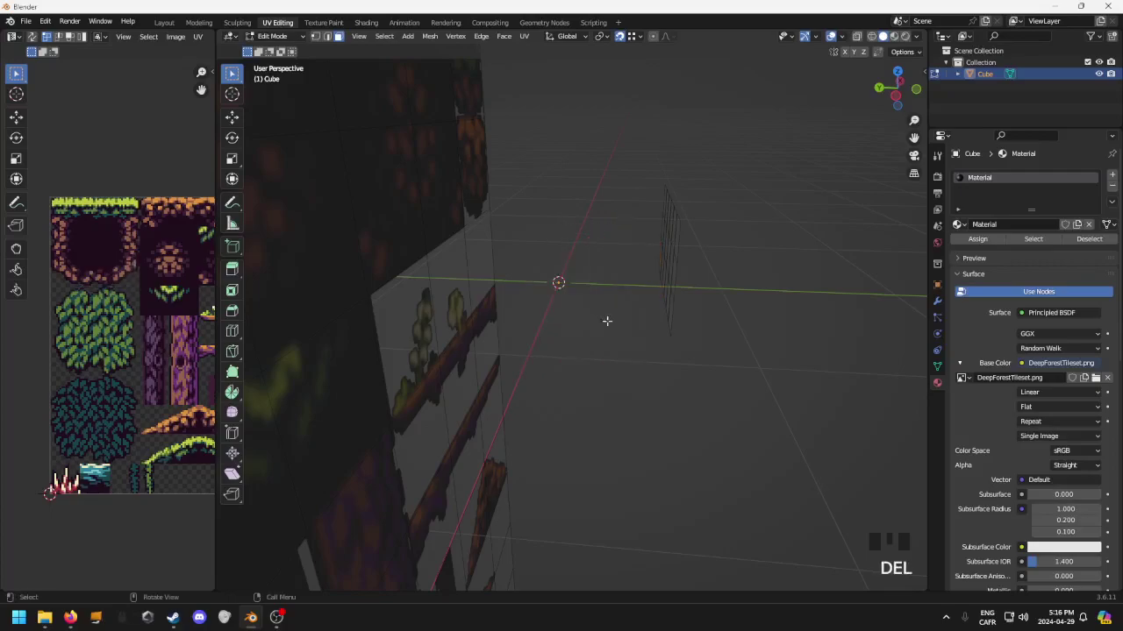
{"action": "middle_click_drag", "start_coordinate": [724, 300], "coordinate": [596, 280]}
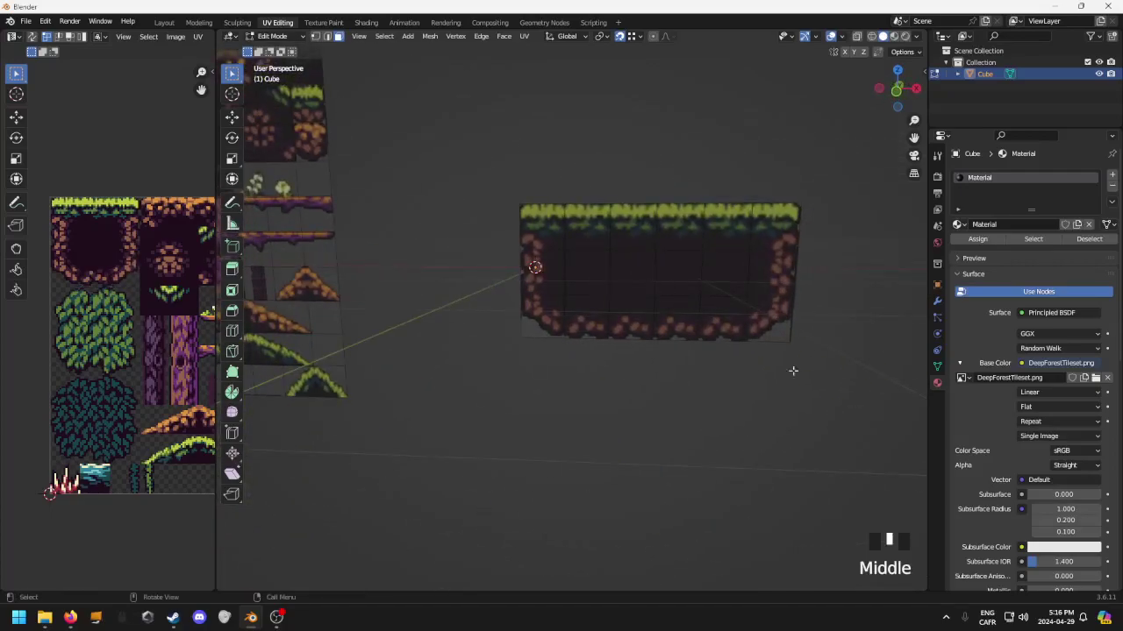
Set the DeepForestTileset.png texture's interpolation to Closest.
{"action": "left_click", "coordinate": [1039, 392]}
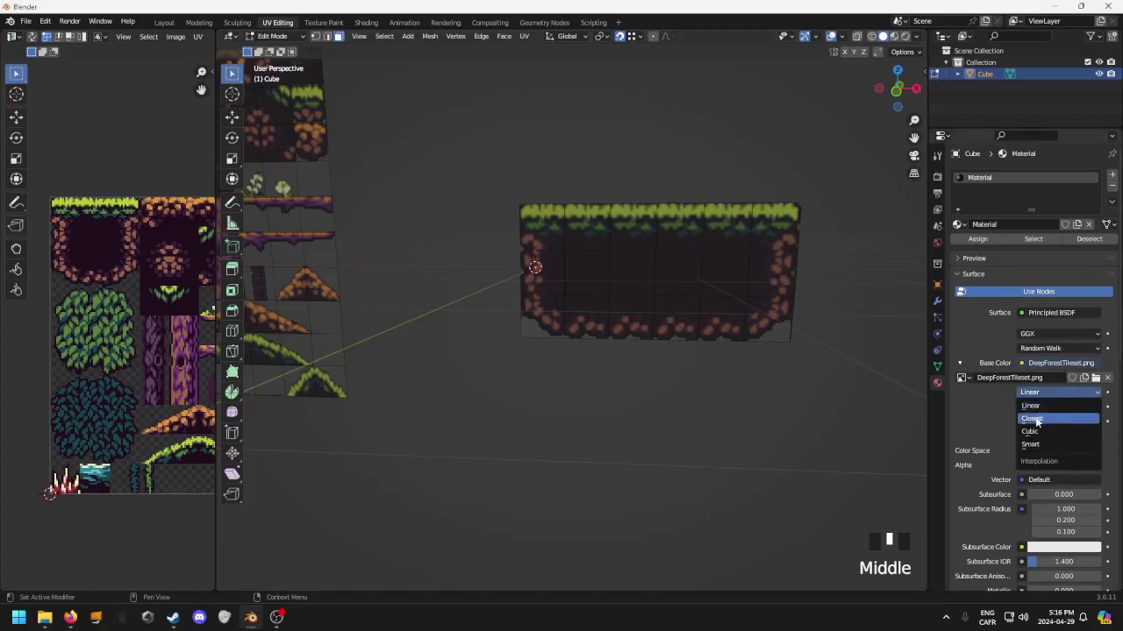
{"action": "left_click", "coordinate": [1037, 411]}
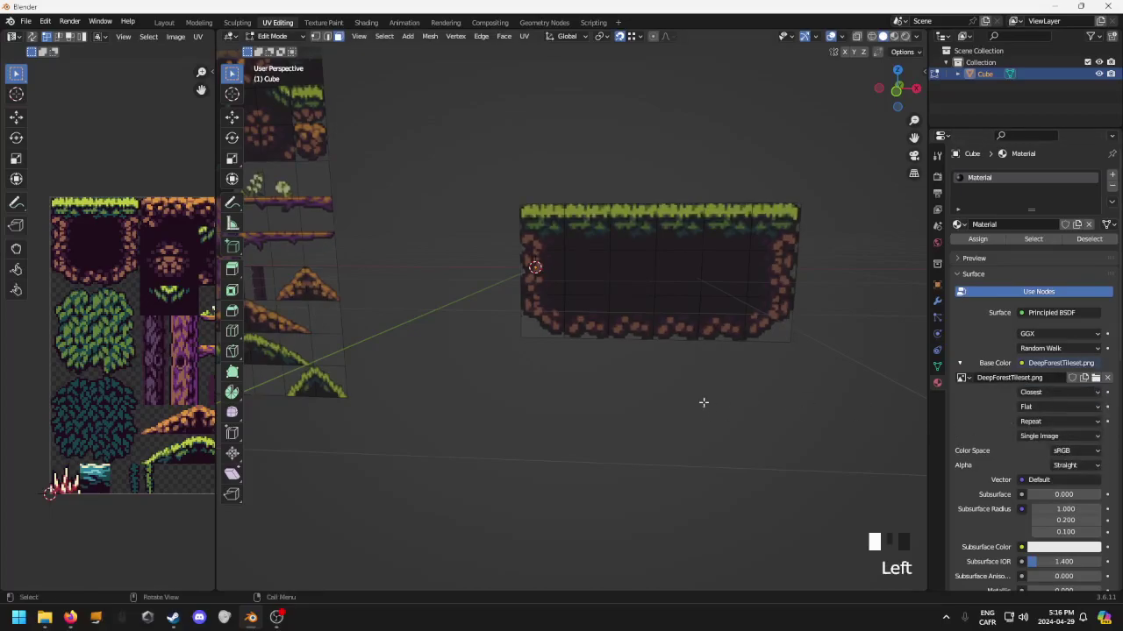
{"action": "scroll", "coordinate": [710, 402], "scroll_direction": "up", "scroll_amount": 2}
{"action": "middle_click_drag", "start_coordinate": [711, 388], "coordinate": [672, 360], "text": "shift"}
{"action": "scroll", "coordinate": [682, 364], "scroll_direction": "down", "scroll_amount": 1}
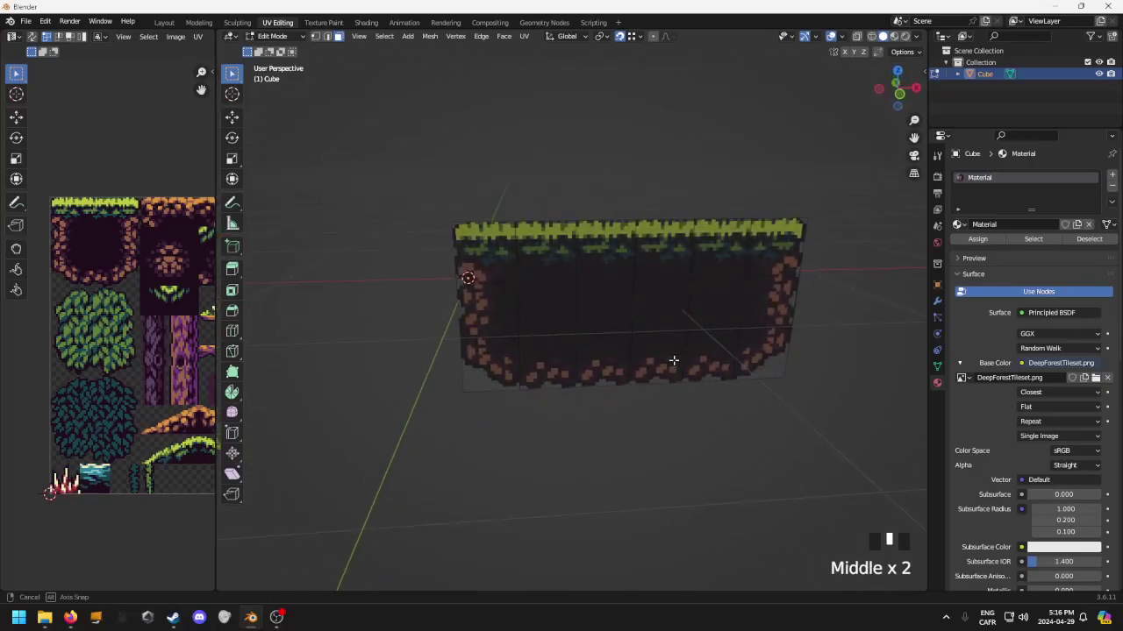
{"action": "scroll", "coordinate": [636, 341], "scroll_direction": "up", "scroll_amount": 1}
{"action": "scroll", "coordinate": [631, 335], "scroll_direction": "down", "scroll_amount": 2}
{"action": "right_click", "coordinate": [539, 139]}
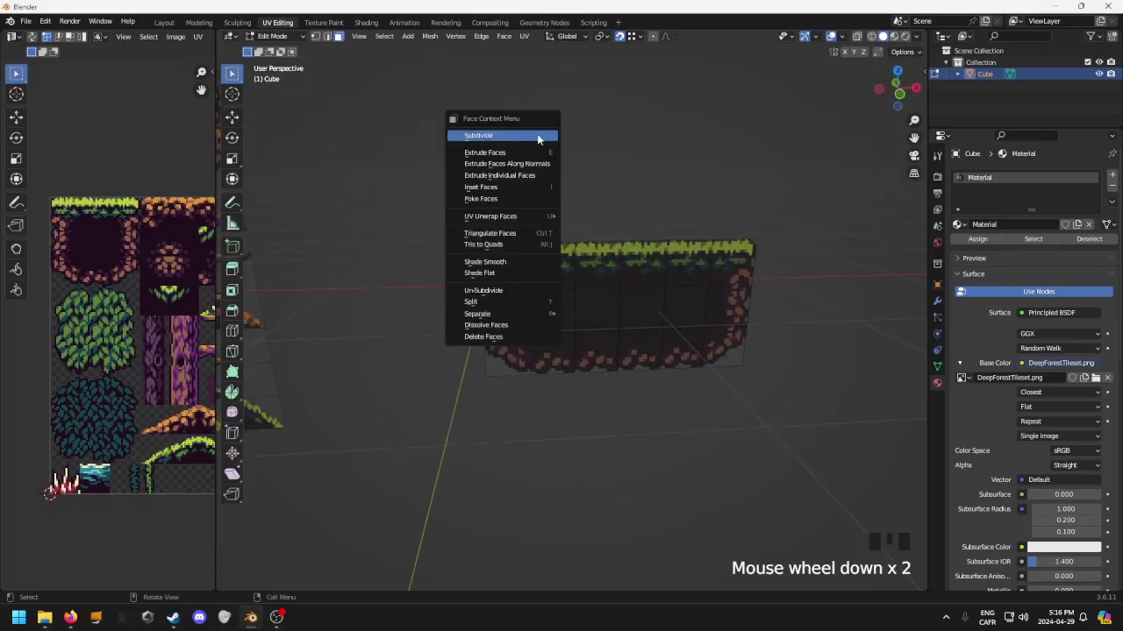
{"action": "left_click", "coordinate": [649, 171]}
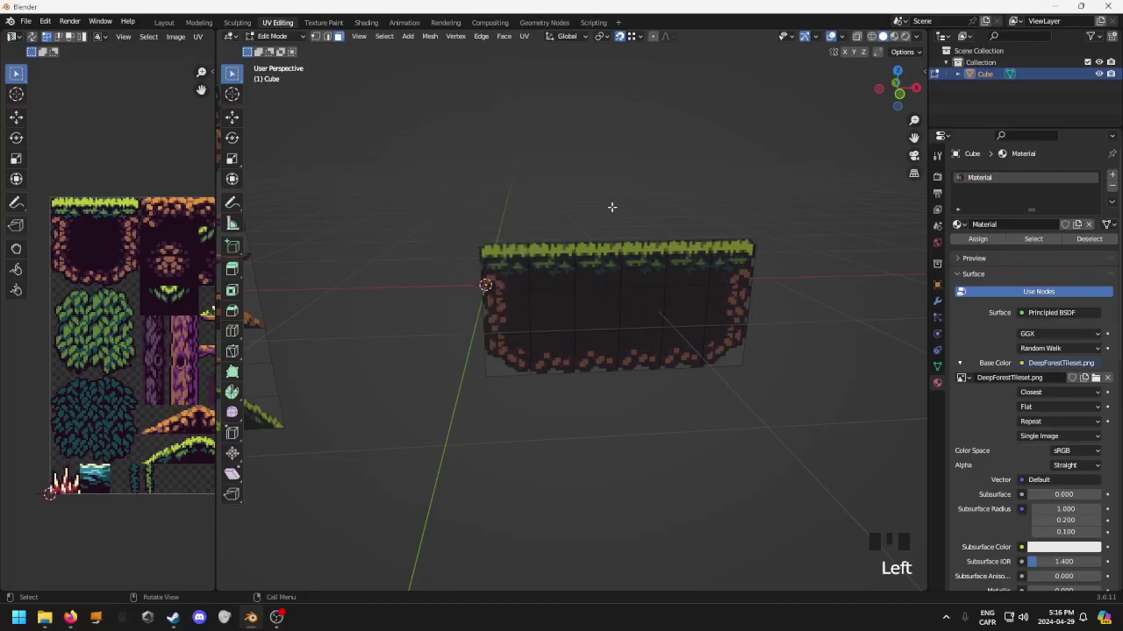
{"action": "key", "text": "shift+a"}
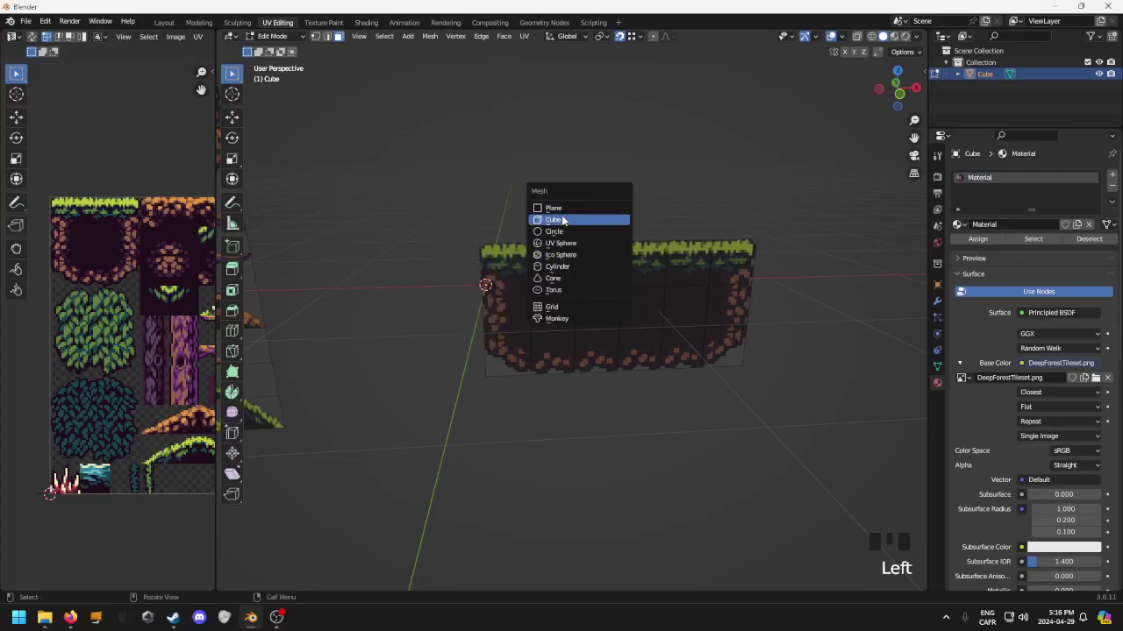
{"action": "left_click", "coordinate": [565, 207]}
{"action": "middle_click_drag", "start_coordinate": [566, 210], "coordinate": [554, 284]}
{"action": "key", "text": "x"}
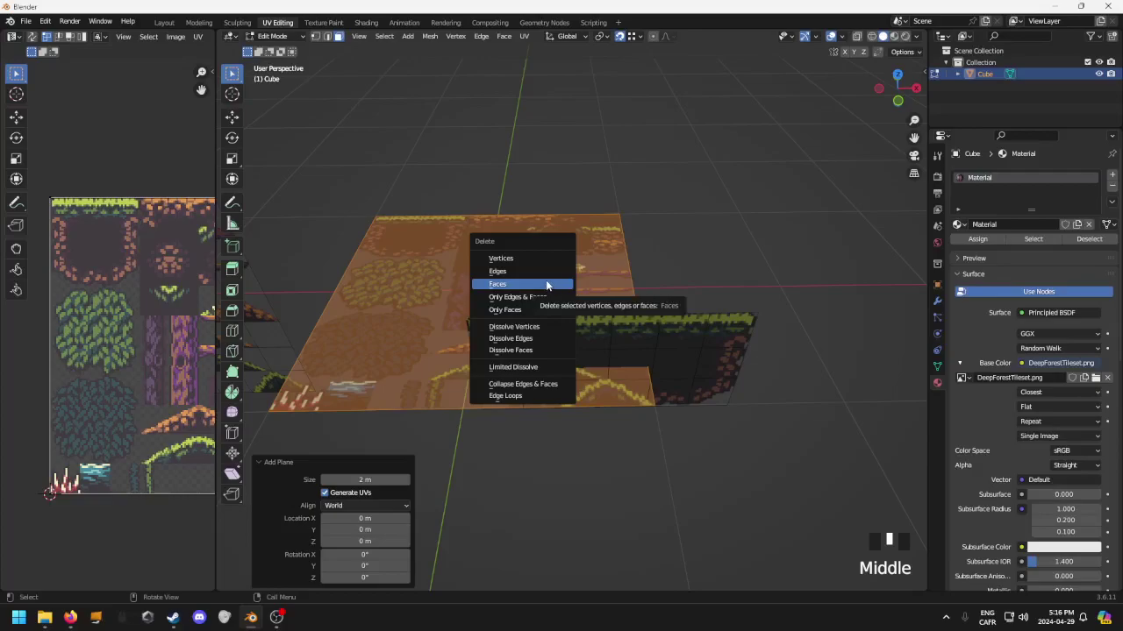
{"action": "key", "text": "Delete"}
Select all faces of the grass-topped platform and move them about 0.82 m along the Y axis.
{"action": "middle_click_drag", "start_coordinate": [602, 283], "coordinate": [693, 283]}
{"action": "left_click", "coordinate": [689, 300]}
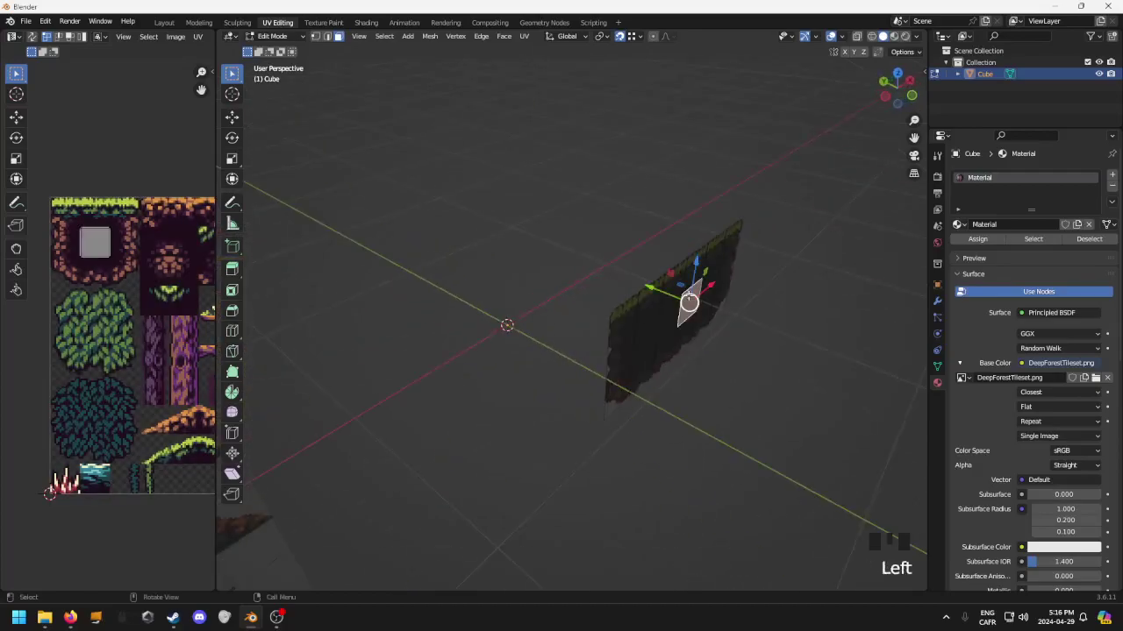
{"action": "key", "text": "a"}
{"action": "left_click", "coordinate": [669, 313]}
{"action": "left_click", "coordinate": [656, 309]}
{"action": "middle_click_drag", "start_coordinate": [640, 307], "coordinate": [570, 274]}
{"action": "left_click_drag", "start_coordinate": [471, 192], "coordinate": [735, 375]}
{"action": "middle_click_drag", "start_coordinate": [689, 384], "coordinate": [759, 414]}
{"action": "left_click_drag", "start_coordinate": [652, 295], "coordinate": [534, 263]}
{"action": "middle_click_drag", "start_coordinate": [682, 307], "coordinate": [600, 268]}
{"action": "key", "text": "KP_1"}
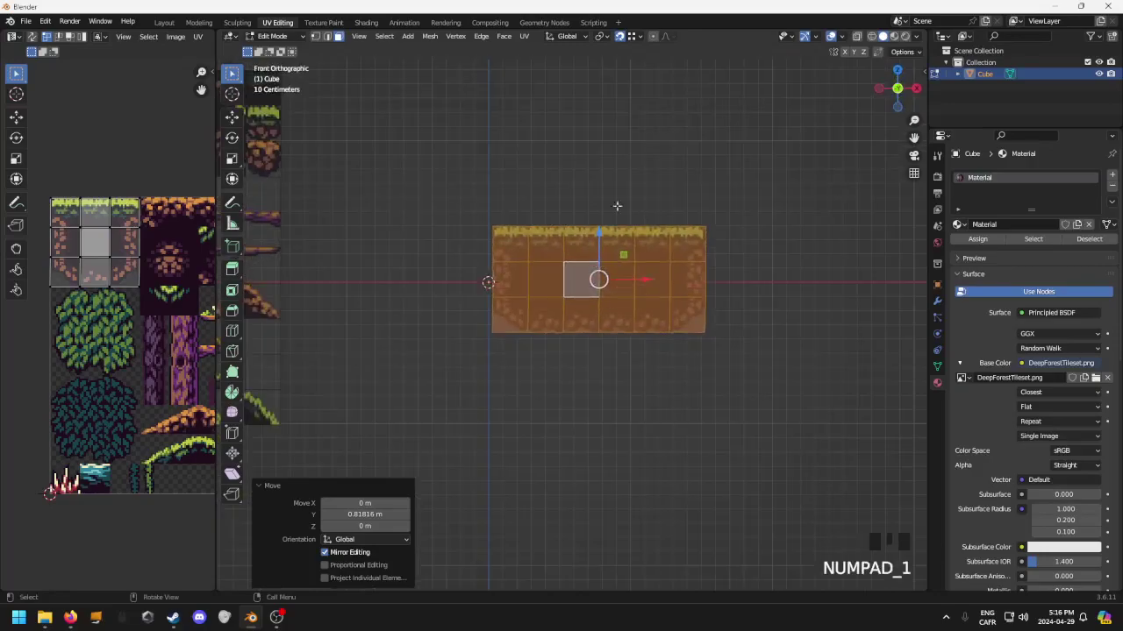
Leave Edit Mode, deselect the tileset mesh and add a 2 m plane as a separate object at the origin.
{"action": "key", "text": "Tab"}
{"action": "left_click", "coordinate": [628, 179]}
{"action": "middle_click_drag", "start_coordinate": [628, 178], "coordinate": [512, 141]}
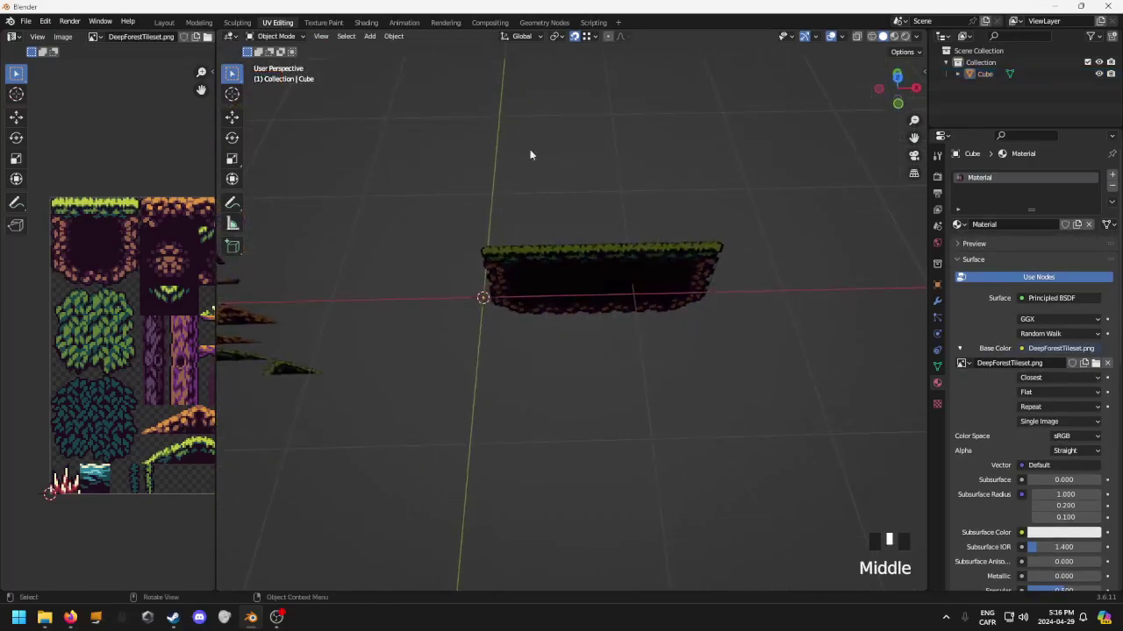
{"action": "key", "text": "shift+a"}
{"action": "mouse_move", "coordinate": [553, 179]}
{"action": "left_click", "coordinate": [602, 180]}
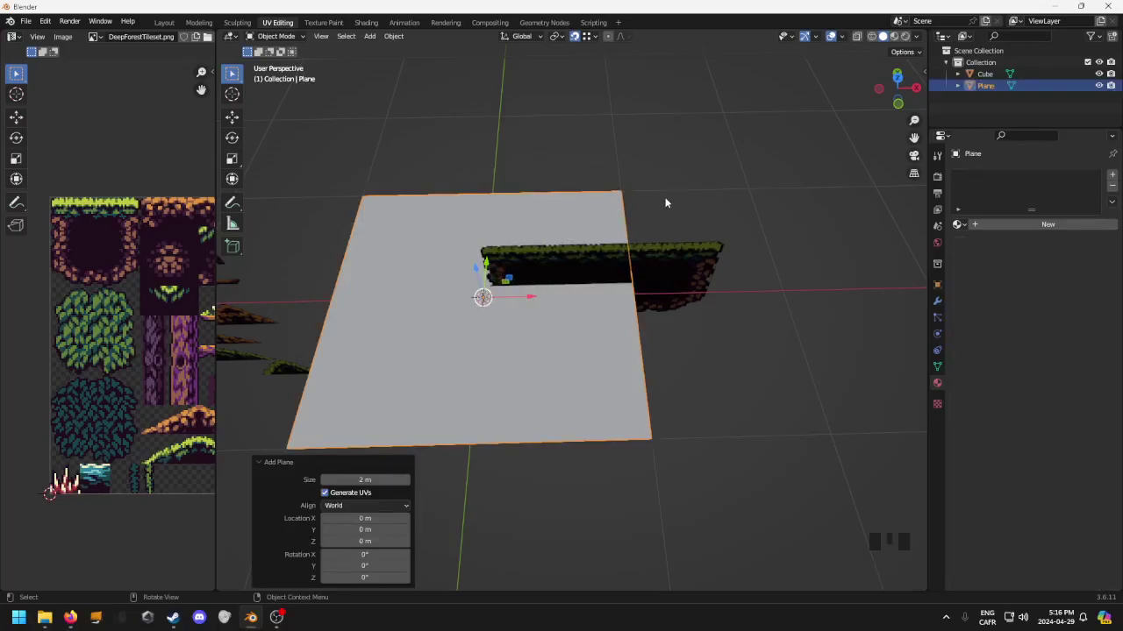
Rotate the new plane 90° about the global Y axis.
{"action": "type", "text": "ry90"}
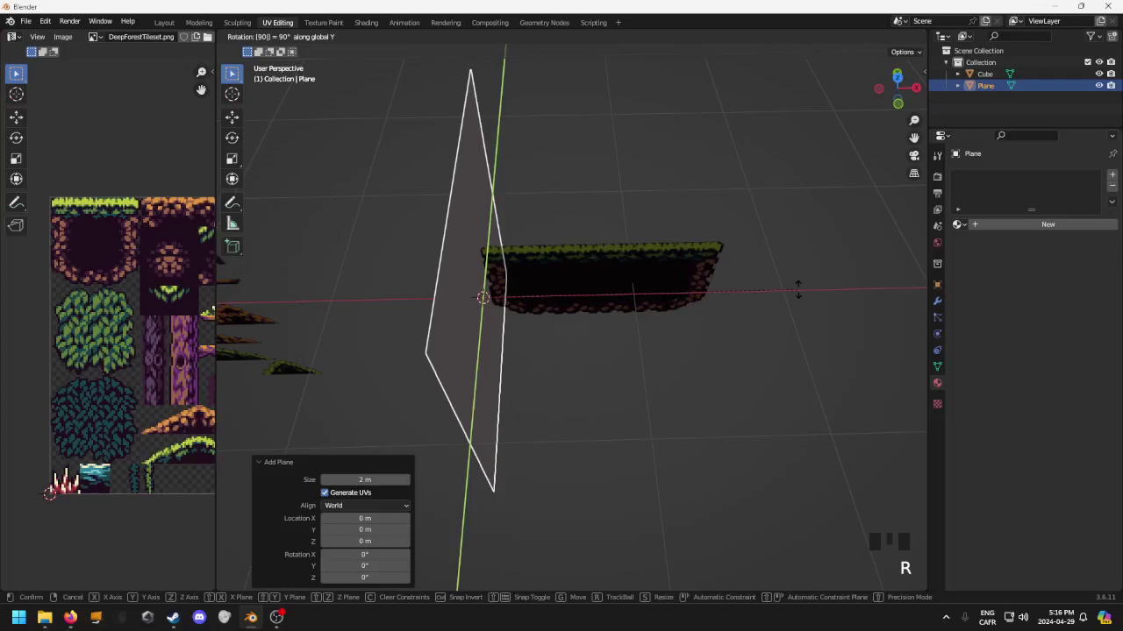
{"action": "key", "text": "BackSpace"}
{"action": "type", "text": "0"}
{"action": "key", "text": "Return"}
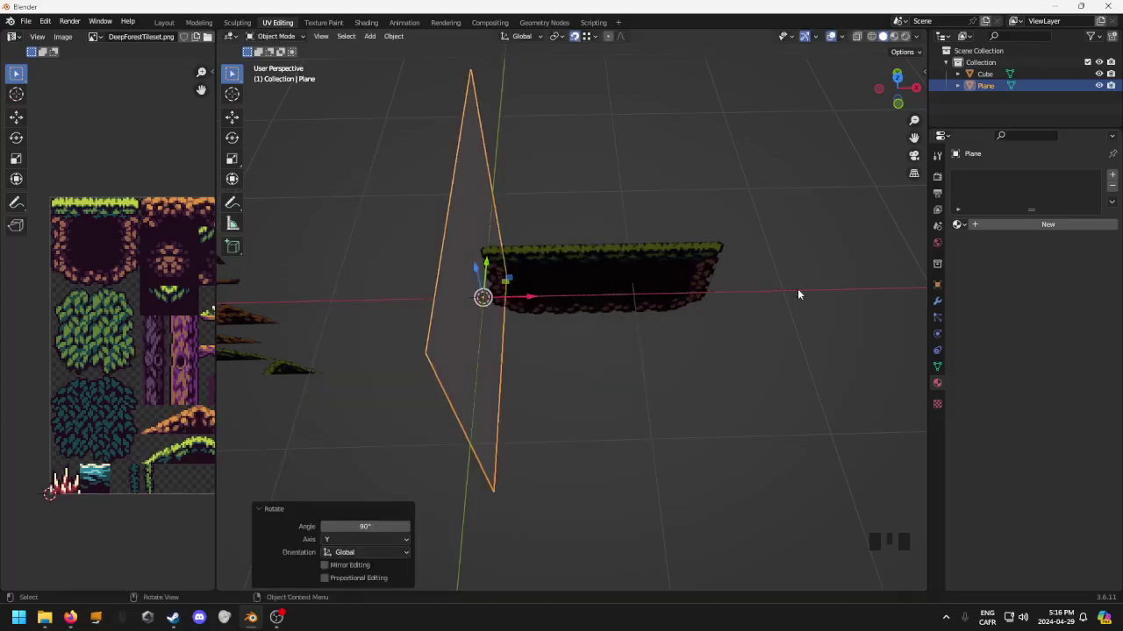
Rotate the upright plane 90° about the global Z axis so it faces the front like the platform.
{"action": "middle_click_drag", "start_coordinate": [649, 370], "coordinate": [652, 310]}
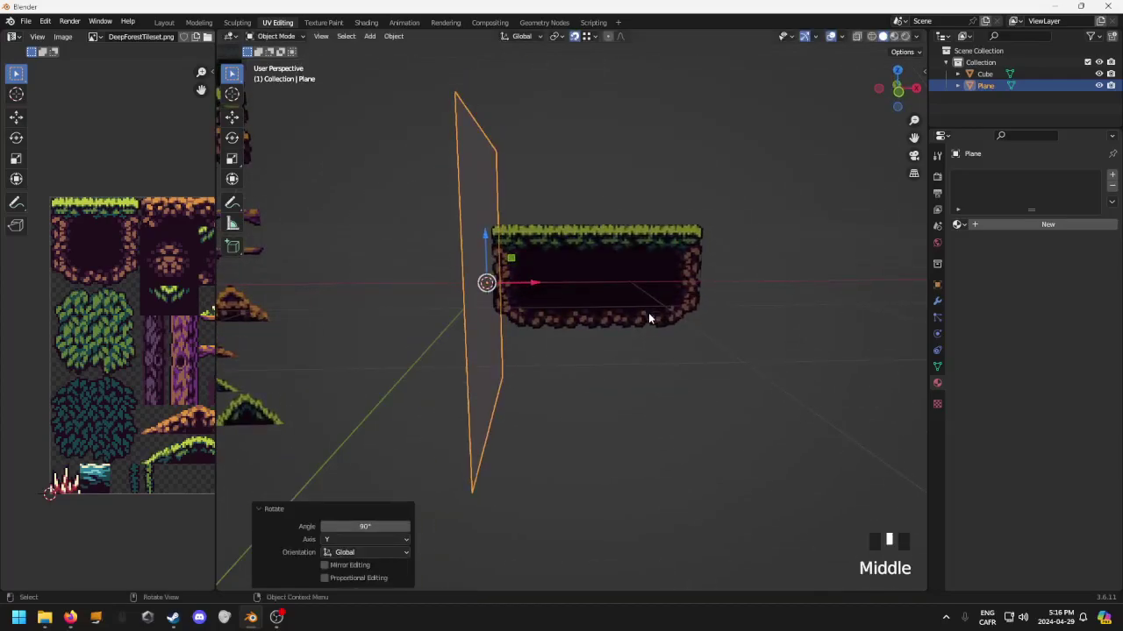
{"action": "type", "text": "rz90"}
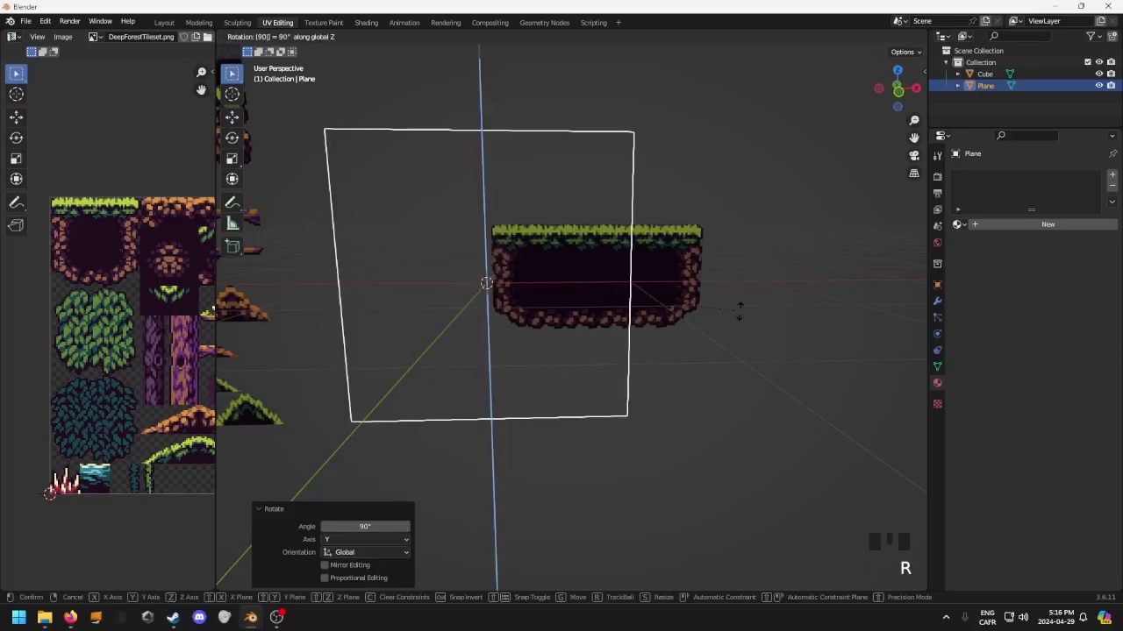
{"action": "key", "text": "BackSpace"}
{"action": "key", "text": "BackSpace"}
{"action": "type", "text": "18"}
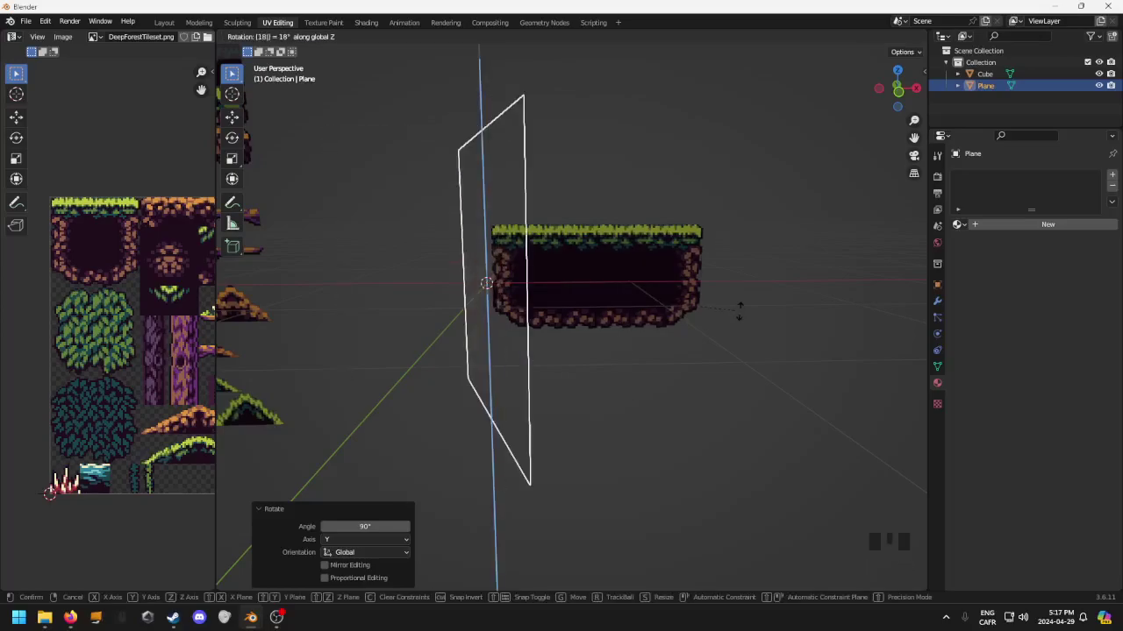
{"action": "key", "text": "BackSpace"}
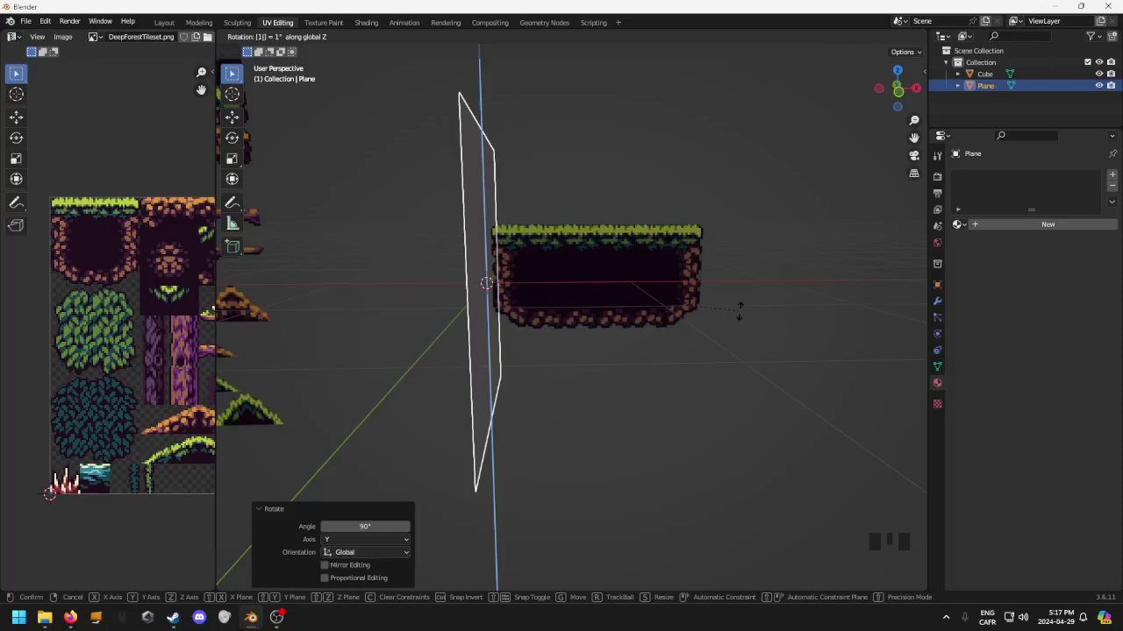
{"action": "type", "text": "90"}
{"action": "key", "text": "minus"}
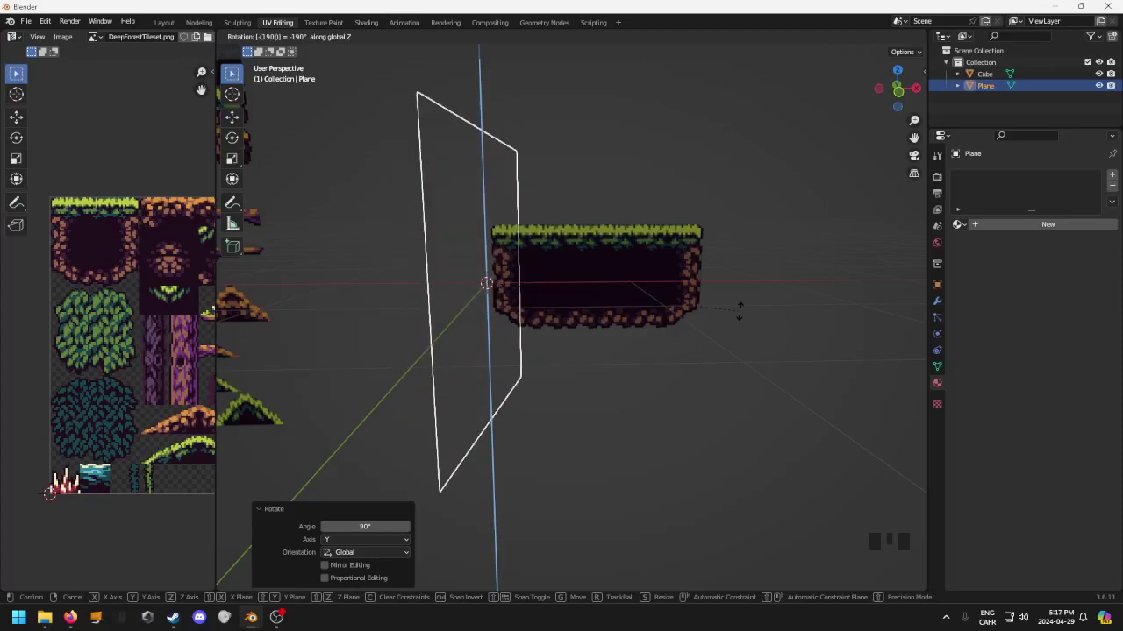
{"action": "key", "text": "BackSpace"}
{"action": "key", "text": "BackSpace"}
{"action": "key", "text": "BackSpace"}
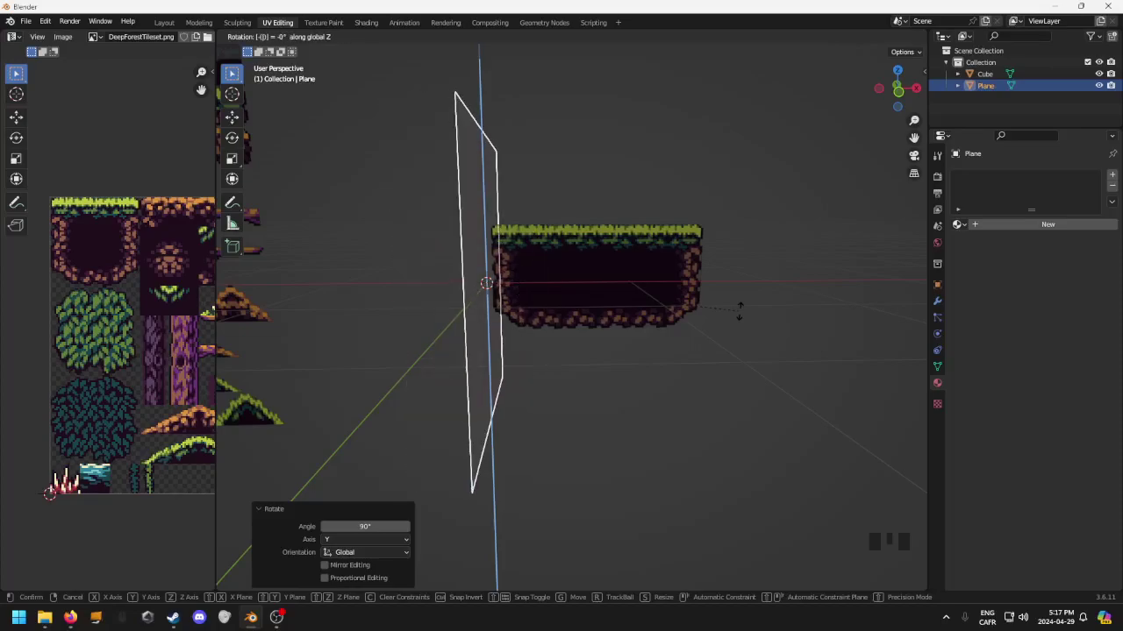
{"action": "type", "text": "90"}
{"action": "key", "text": "Return"}
Edit the plane in vertex mode and delete its lower-right corner vertex, leaving an open L-shaped outline.
{"action": "middle_click_drag", "start_coordinate": [513, 252], "coordinate": [551, 288]}
{"action": "left_click", "coordinate": [698, 419]}
{"action": "left_click", "coordinate": [611, 409]}
{"action": "key", "text": "1"}
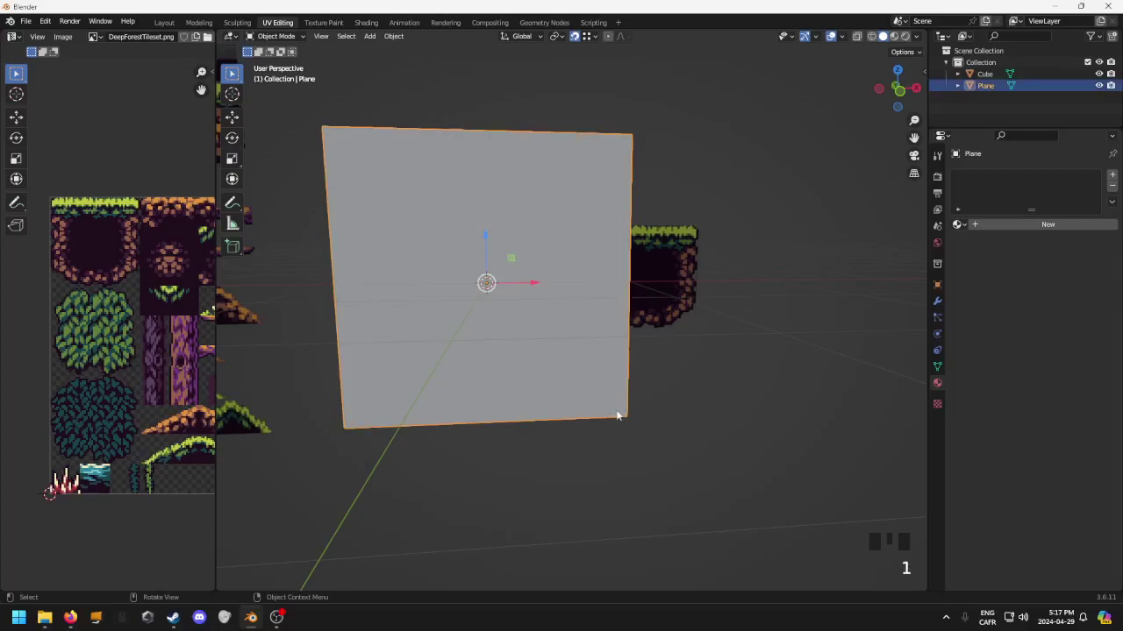
{"action": "key", "text": "Tab"}
{"action": "key", "text": "1"}
{"action": "left_click", "coordinate": [652, 436]}
{"action": "left_click", "coordinate": [632, 420]}
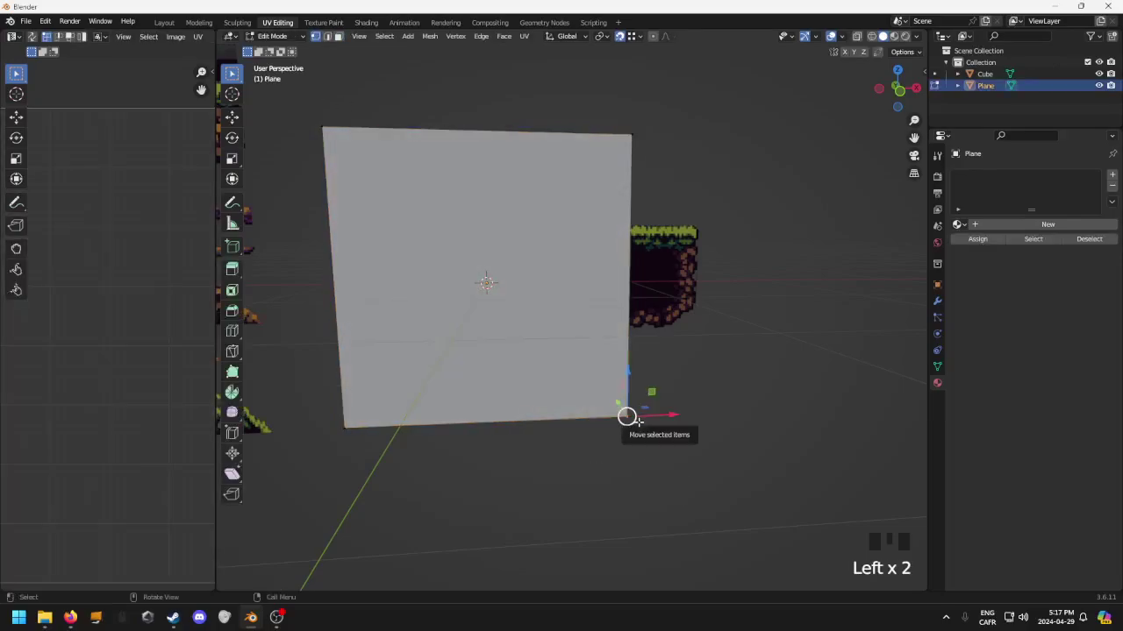
{"action": "key", "text": "x"}
{"action": "left_click", "coordinate": [621, 399]}
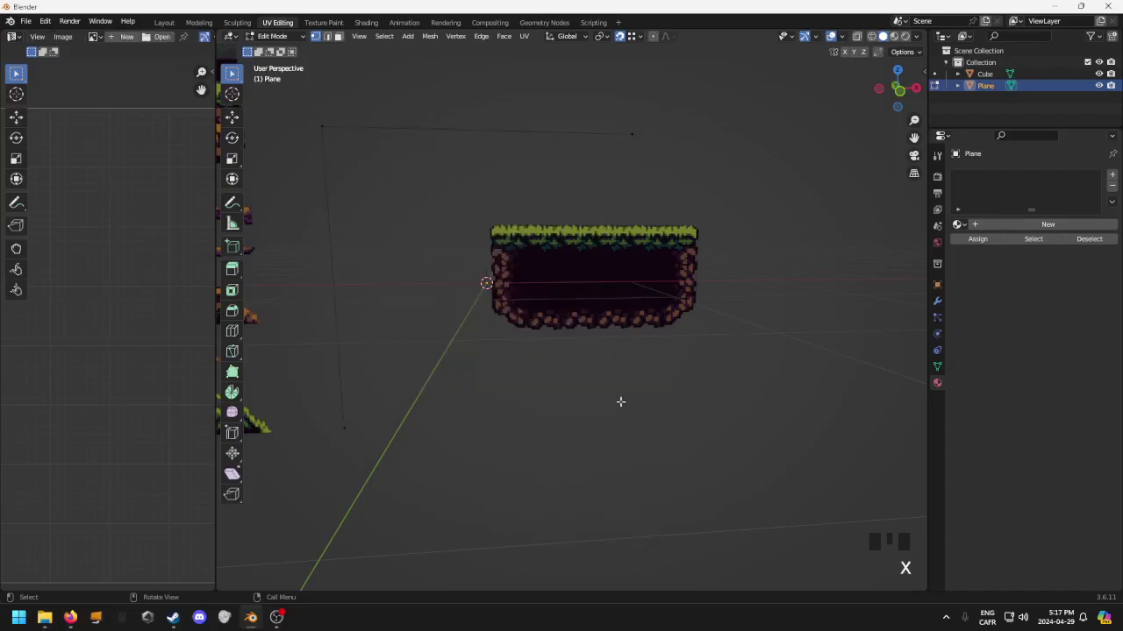
In front view, move the outline's upper-left and upper-right vertices onto the platform's two top corners.
{"action": "left_click", "coordinate": [632, 135]}
{"action": "left_click", "coordinate": [663, 229]}
{"action": "key", "text": "KP_1"}
{"action": "middle_click_drag", "start_coordinate": [610, 151], "coordinate": [619, 182], "text": "shift"}
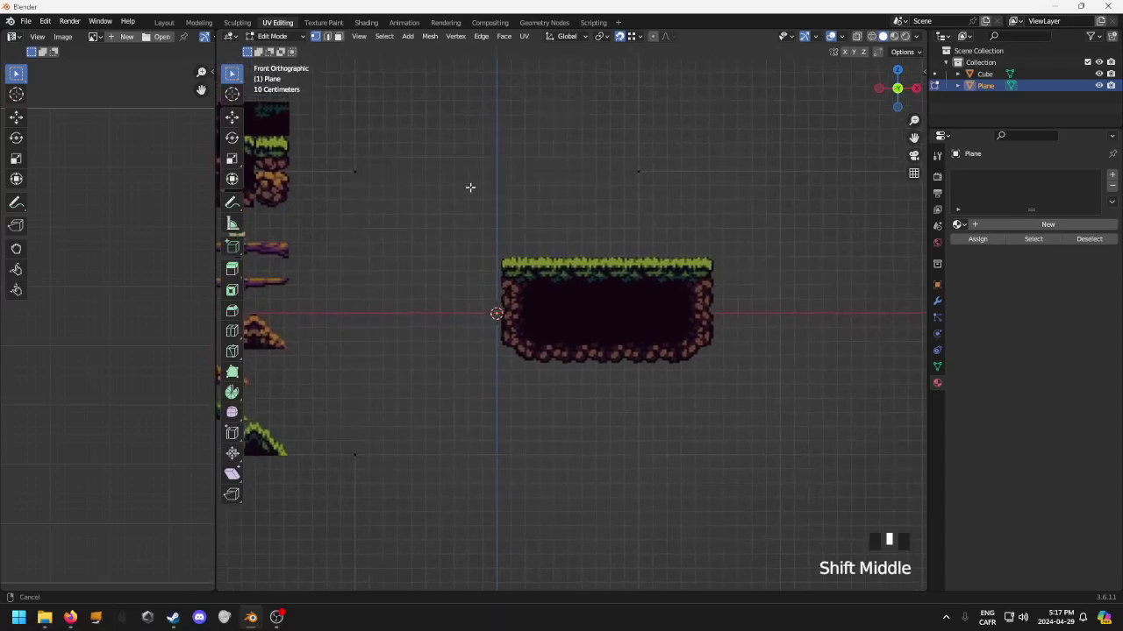
{"action": "key", "text": "g"}
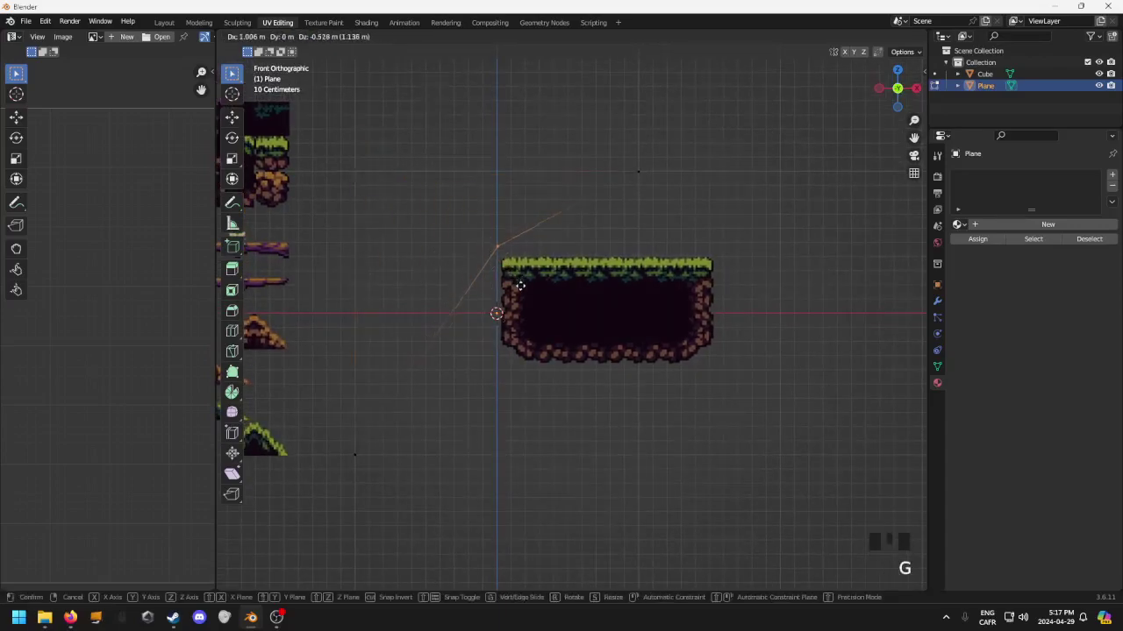
{"action": "left_click", "coordinate": [501, 258]}
{"action": "left_click_drag", "start_coordinate": [627, 140], "coordinate": [657, 194]}
{"action": "key", "text": "g"}
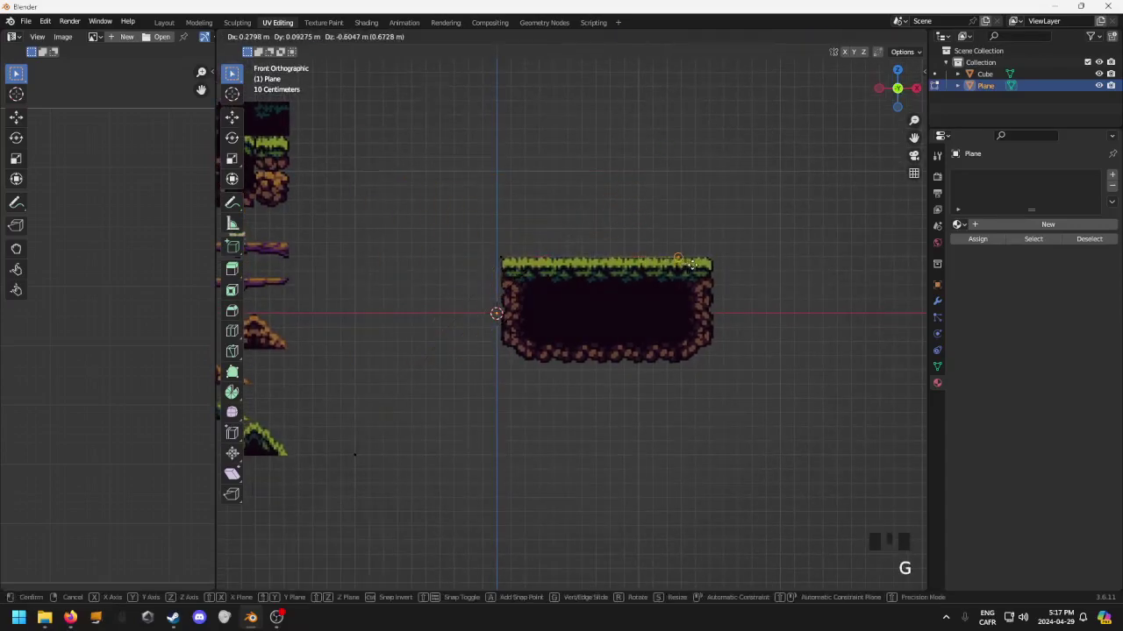
{"action": "left_click", "coordinate": [713, 258]}
Turn off snapping and move the outline's lower-left vertex to the lower end of the platform's left side.
{"action": "left_click_drag", "start_coordinate": [345, 447], "coordinate": [368, 469]}
{"action": "key", "text": "g"}
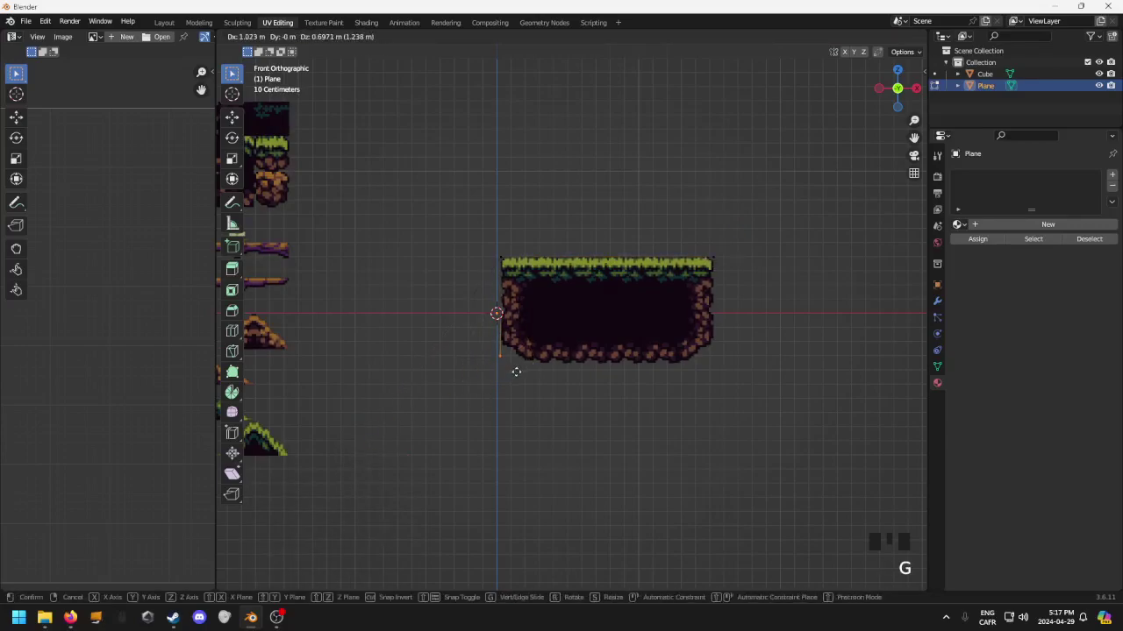
{"action": "left_click", "coordinate": [482, 359]}
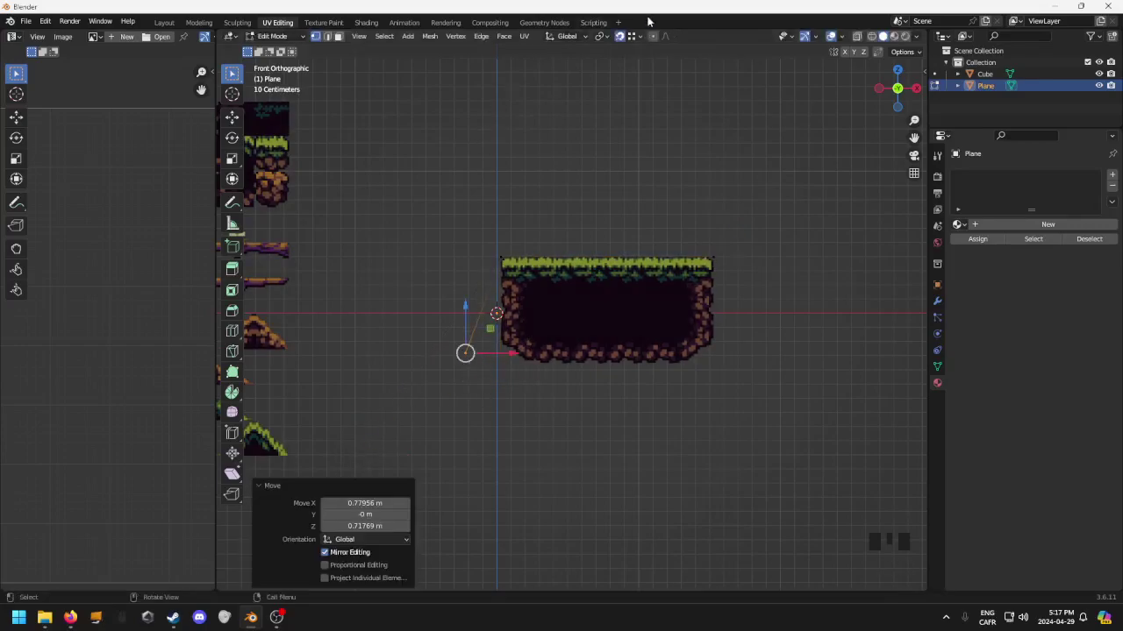
{"action": "left_click", "coordinate": [619, 36]}
{"action": "scroll", "coordinate": [552, 313], "scroll_direction": "up", "scroll_amount": 5}
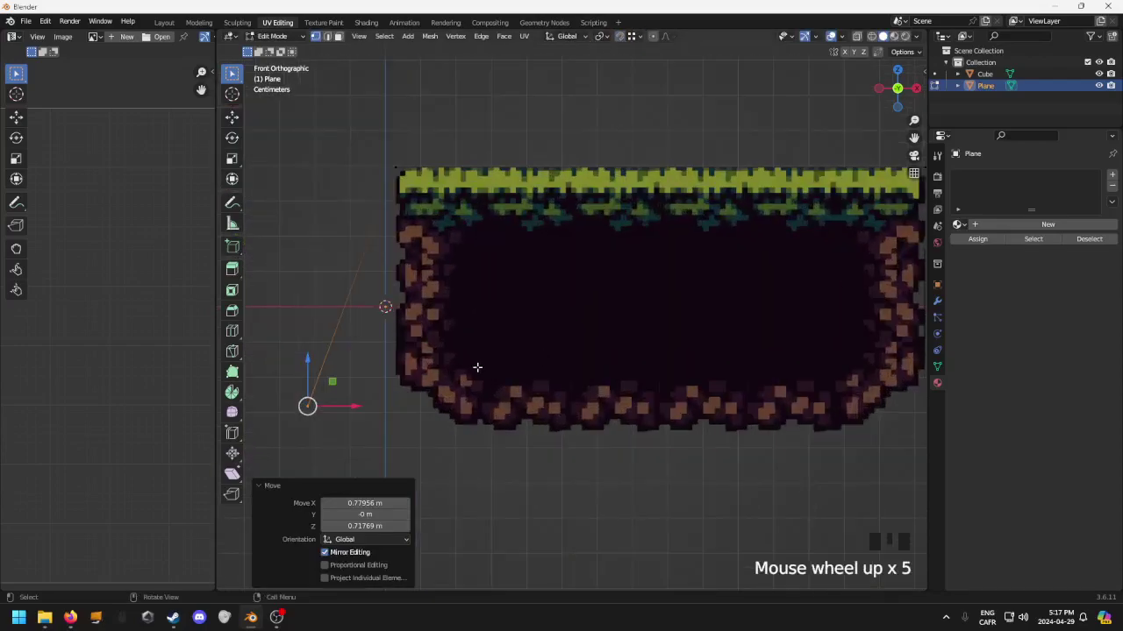
{"action": "middle_click_drag", "start_coordinate": [483, 368], "coordinate": [559, 323], "text": "shift"}
{"action": "key", "text": "g"}
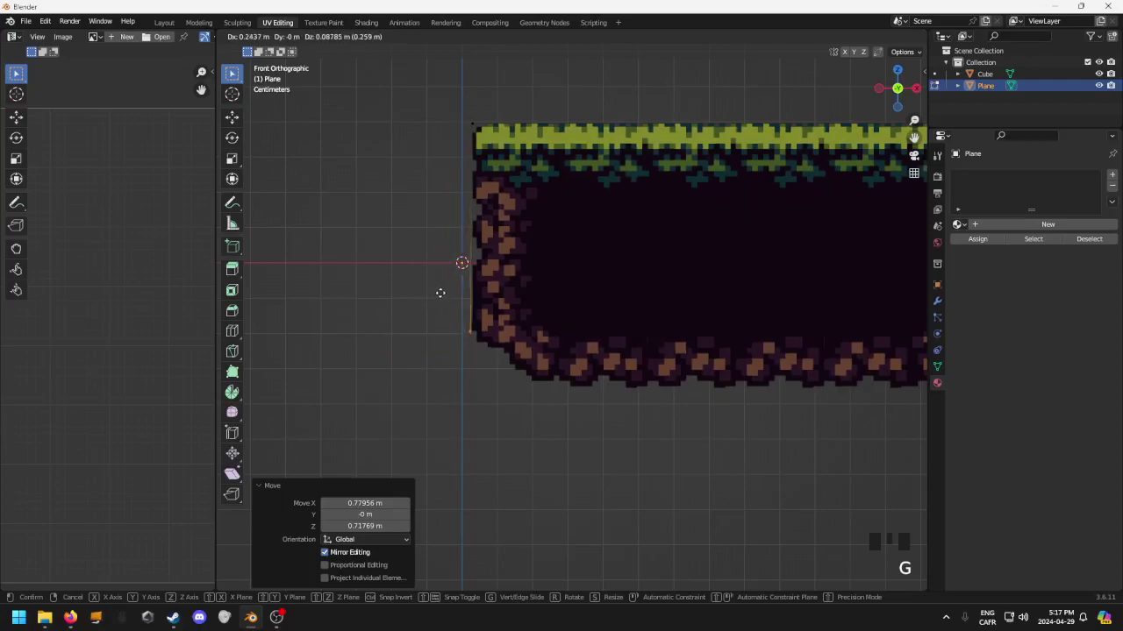
{"action": "left_click", "coordinate": [441, 291]}
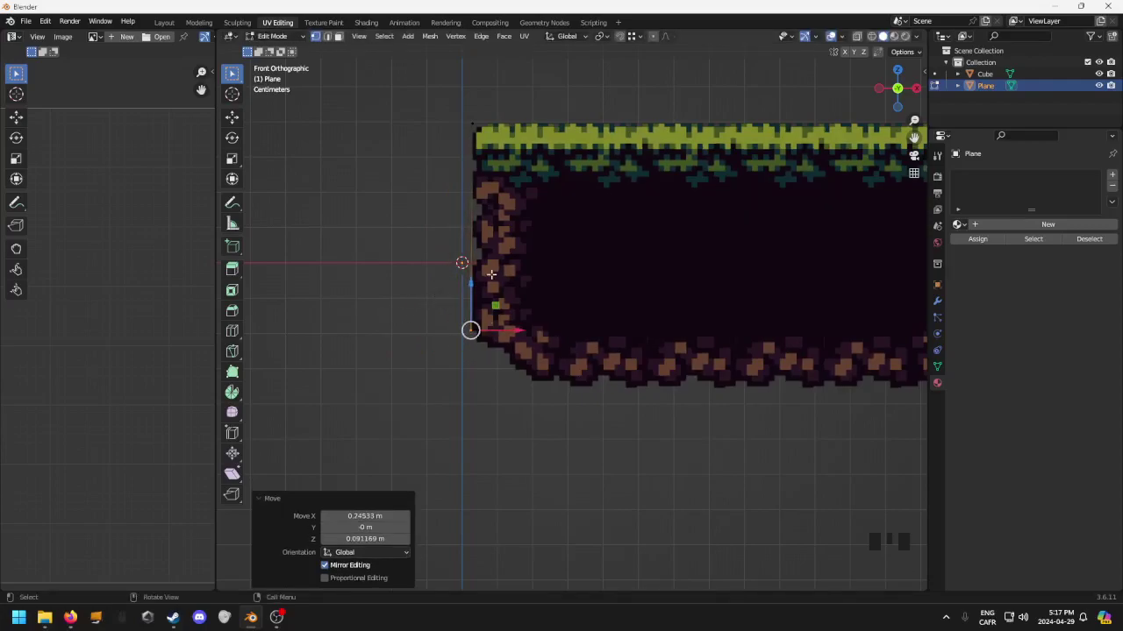
Move the outline's lower-left vertex up and aside, away from the platform's left edge.
{"action": "middle_click_drag", "start_coordinate": [509, 158], "coordinate": [512, 219], "text": "shift"}
{"action": "scroll", "coordinate": [432, 252], "scroll_direction": "up", "scroll_amount": 3}
{"action": "left_click_drag", "start_coordinate": [374, 393], "coordinate": [430, 481]}
{"action": "key", "text": "g"}
{"action": "left_click", "coordinate": [349, 231]}
Adjust the outline's upper-left vertex to fit the pixel corner of the platform's grass.
{"action": "middle_click_drag", "start_coordinate": [482, 154], "coordinate": [583, 292], "text": "shift"}
{"action": "scroll", "coordinate": [583, 292], "scroll_direction": "up", "scroll_amount": 2}
{"action": "left_click_drag", "start_coordinate": [458, 191], "coordinate": [506, 230]}
{"action": "key", "text": "g"}
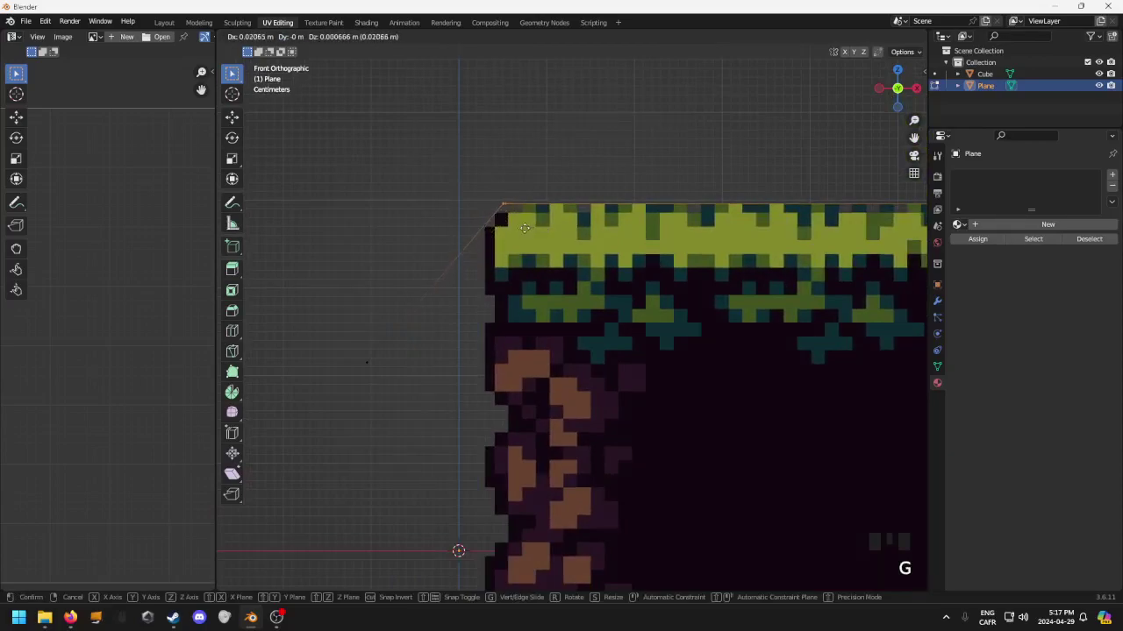
{"action": "left_click", "coordinate": [513, 228]}
Move the lower-left vertex about 0.13 m in X and -0.41 m in Z, to where the platform's bottom-left curve begins.
{"action": "middle_click_drag", "start_coordinate": [471, 370], "coordinate": [424, 141], "text": "shift"}
{"action": "left_click_drag", "start_coordinate": [424, 141], "coordinate": [448, 386]}
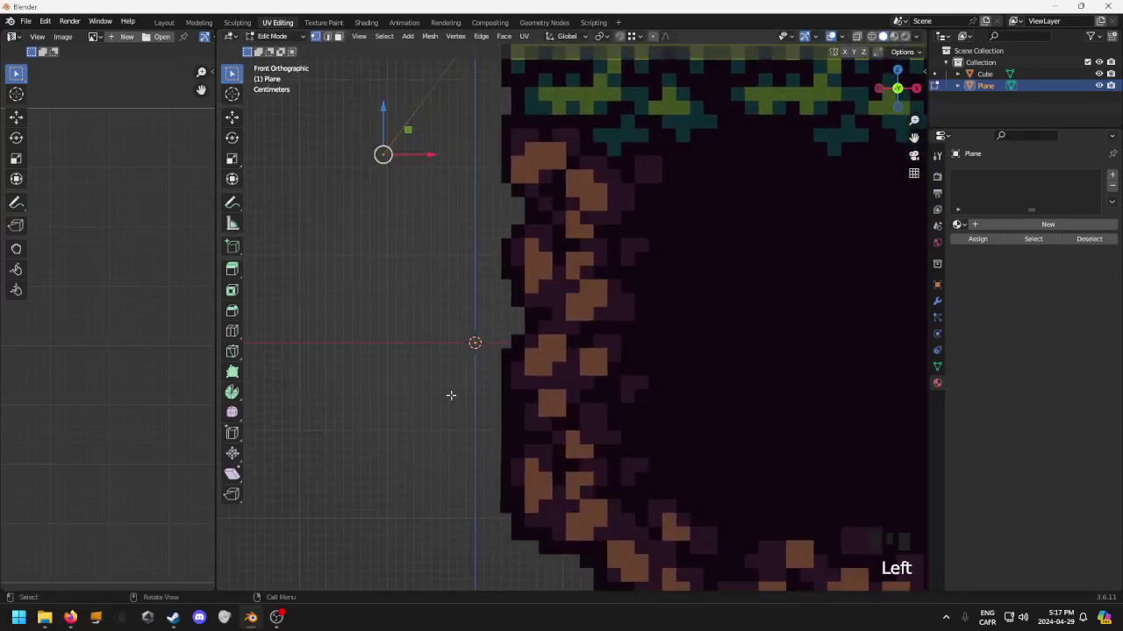
{"action": "key", "text": "g"}
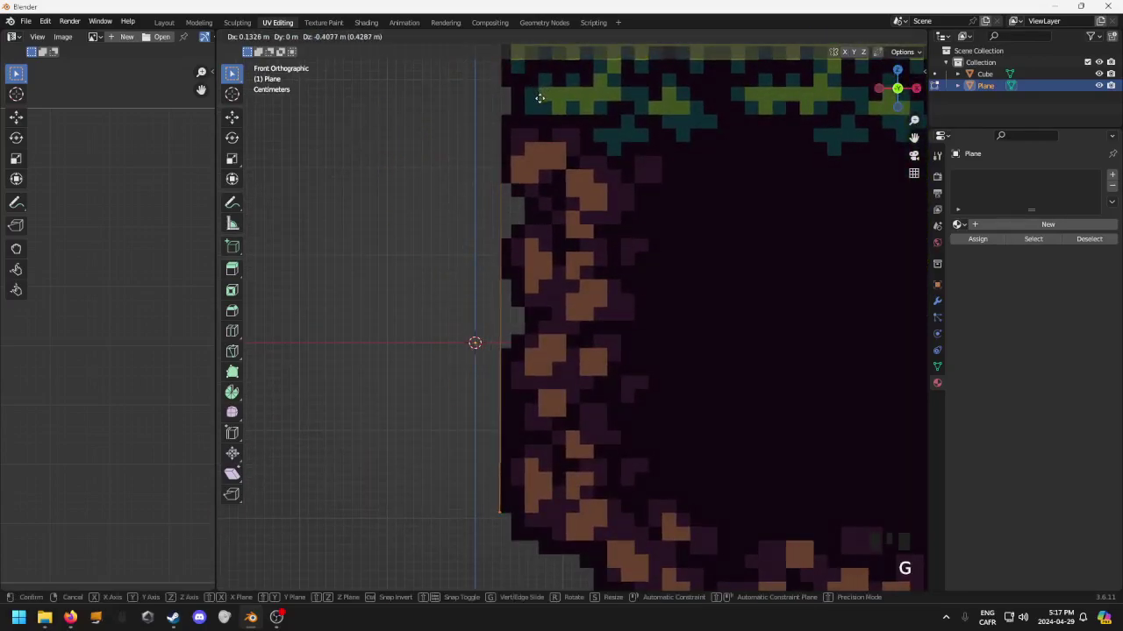
{"action": "left_click", "coordinate": [540, 98]}
Extrude the outline's lower-left vertex repeatedly to trace the pixel corners of the platform's bottom-left curve.
{"action": "middle_click_drag", "start_coordinate": [654, 376], "coordinate": [538, 131], "text": "shift"}
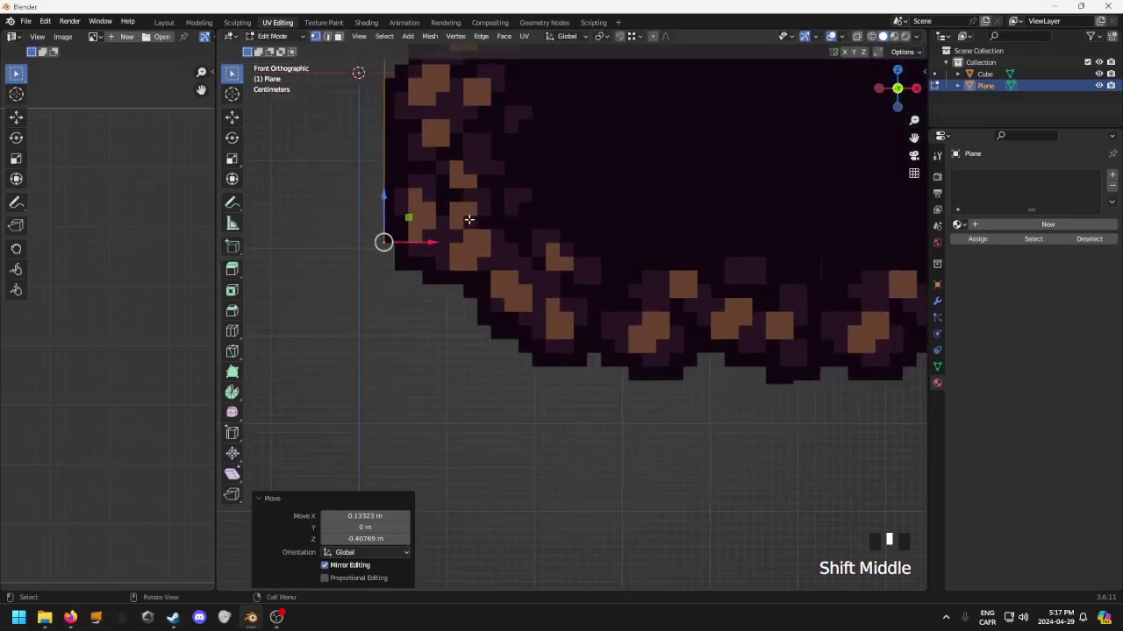
{"action": "key", "text": "e"}
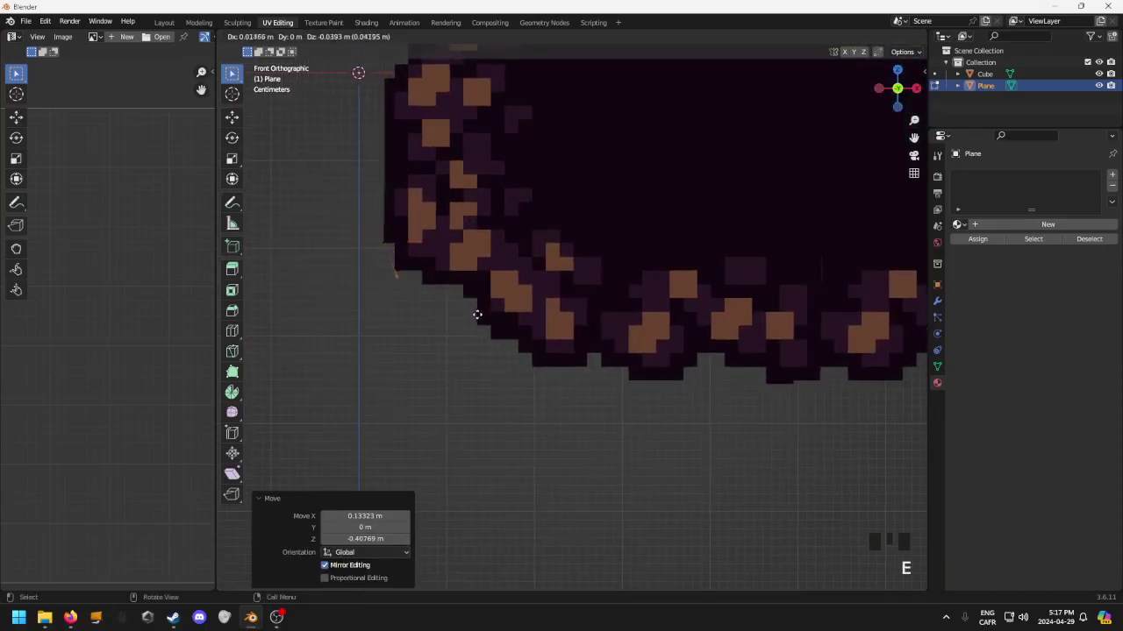
{"action": "left_click", "coordinate": [474, 309]}
{"action": "key", "text": "e"}
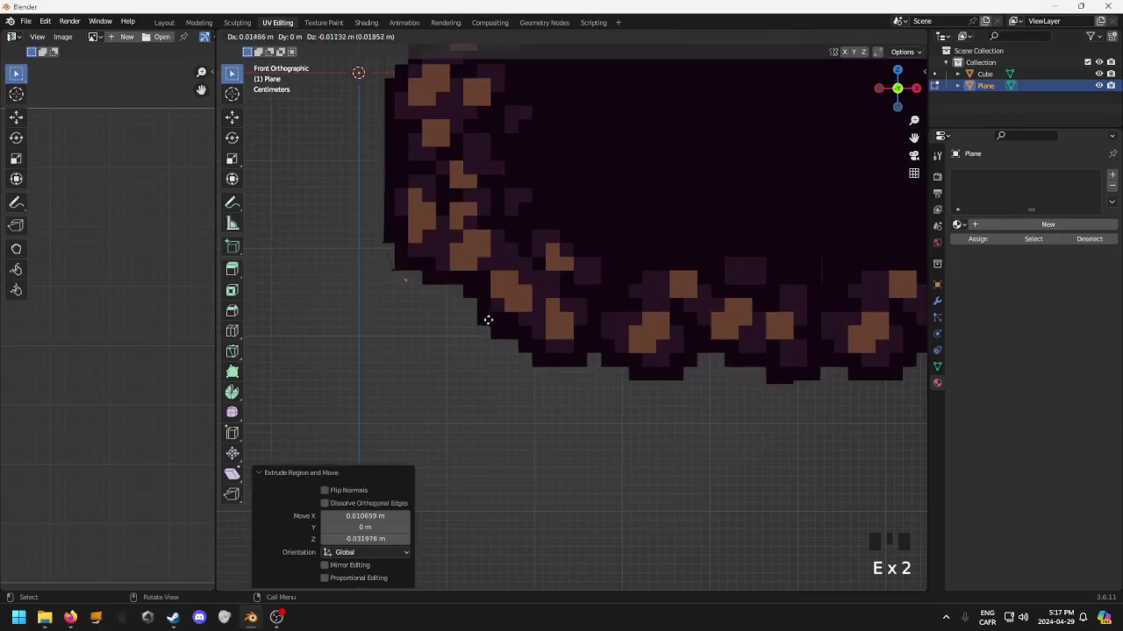
{"action": "left_click", "coordinate": [542, 344]}
{"action": "key", "text": "e"}
{"action": "left_click", "coordinate": [560, 374]}
{"action": "key", "text": "e"}
{"action": "left_click", "coordinate": [573, 386]}
{"action": "key", "text": "e"}
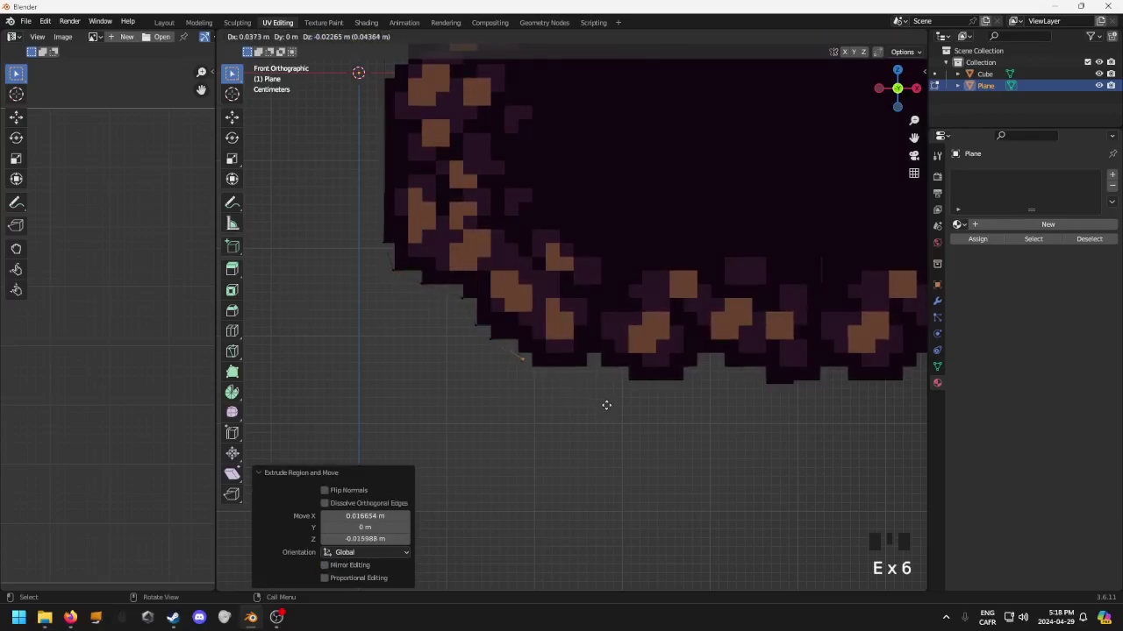
{"action": "left_click", "coordinate": [606, 406]}
{"action": "key", "text": "e"}
{"action": "left_click", "coordinate": [612, 415]}
Continue extruding outline vertices around the first pixel bumps and notches along the platform's bottom edge.
{"action": "key", "text": "e"}
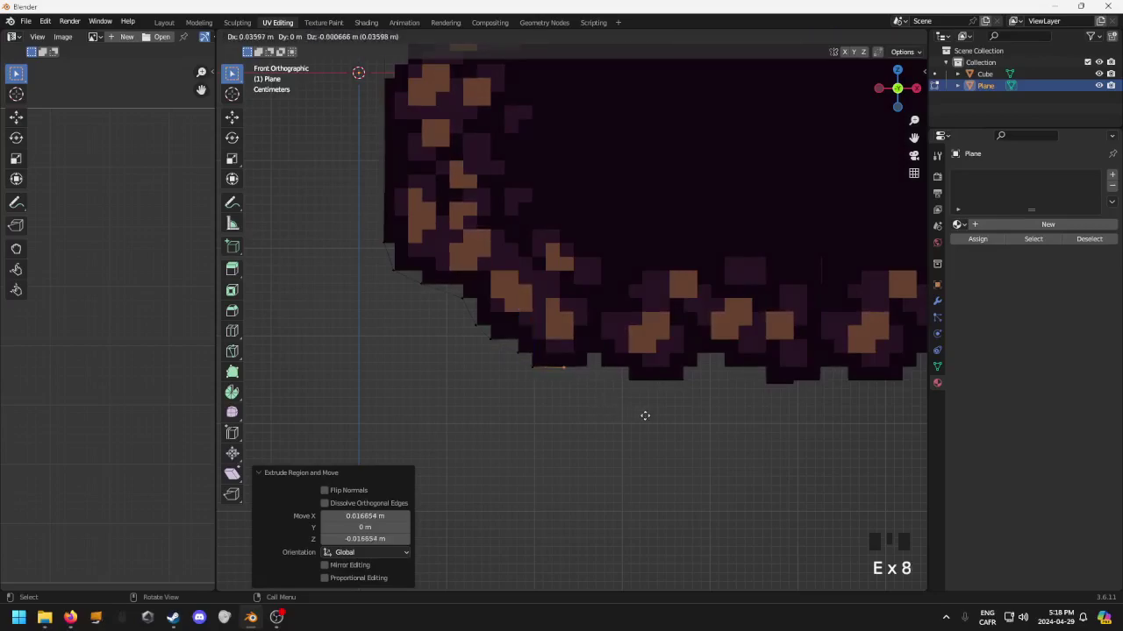
{"action": "left_click", "coordinate": [665, 414]}
{"action": "key", "text": "e"}
{"action": "left_click", "coordinate": [681, 413]}
{"action": "key", "text": "e"}
{"action": "left_click", "coordinate": [710, 429]}
{"action": "key", "text": "e"}
{"action": "left_click", "coordinate": [761, 429]}
{"action": "key", "text": "e"}
{"action": "left_click", "coordinate": [778, 415]}
{"action": "key", "text": "e"}
{"action": "left_click", "coordinate": [780, 402]}
{"action": "key", "text": "e"}
{"action": "left_click", "coordinate": [808, 402]}
{"action": "key", "text": "e"}
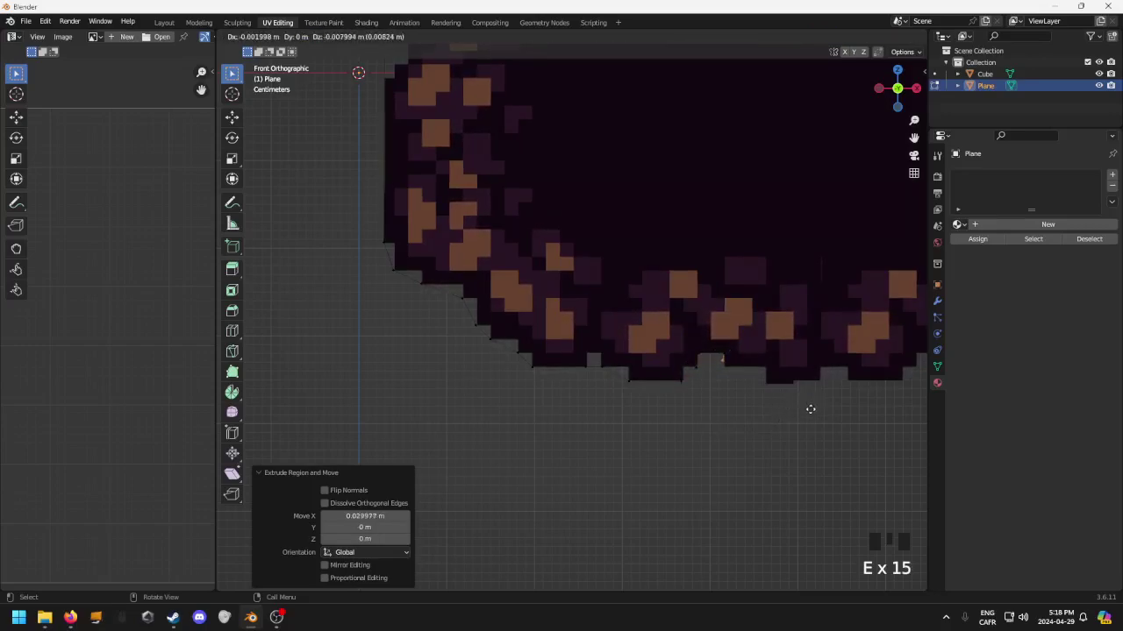
{"action": "left_click", "coordinate": [812, 415]}
{"action": "key", "text": "e"}
{"action": "left_click", "coordinate": [859, 433]}
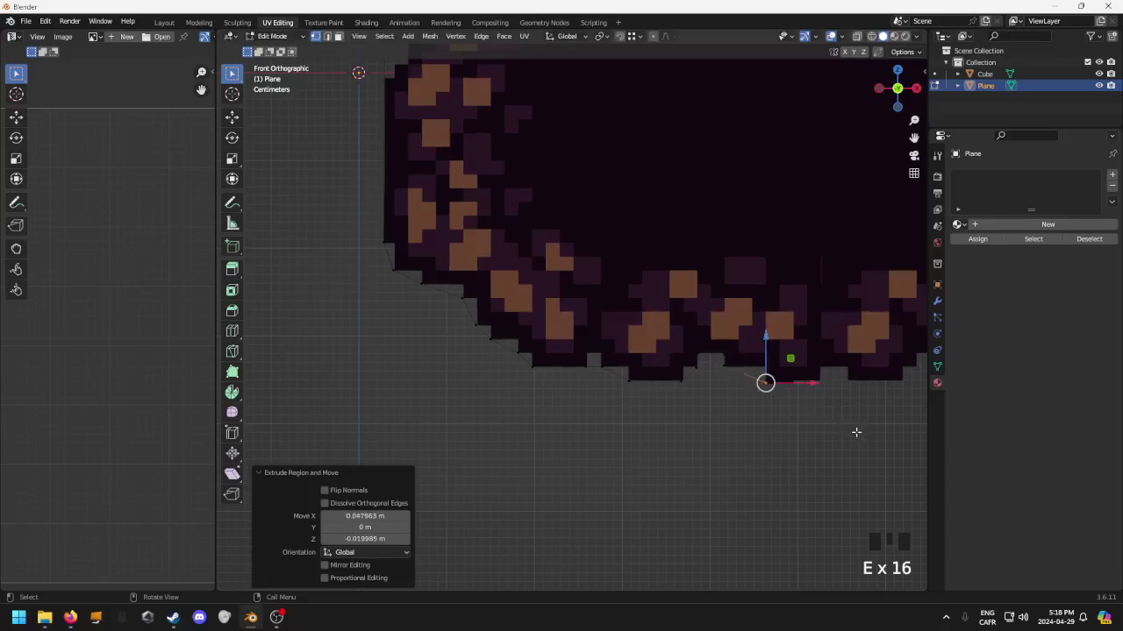
Leave the outline's mesh editing, select the textured Cube object and examine the slope tiles on its tileset sheet and the separate platform.
{"action": "scroll", "coordinate": [855, 432], "scroll_direction": "down", "scroll_amount": 4}
{"action": "left_click", "coordinate": [689, 272]}
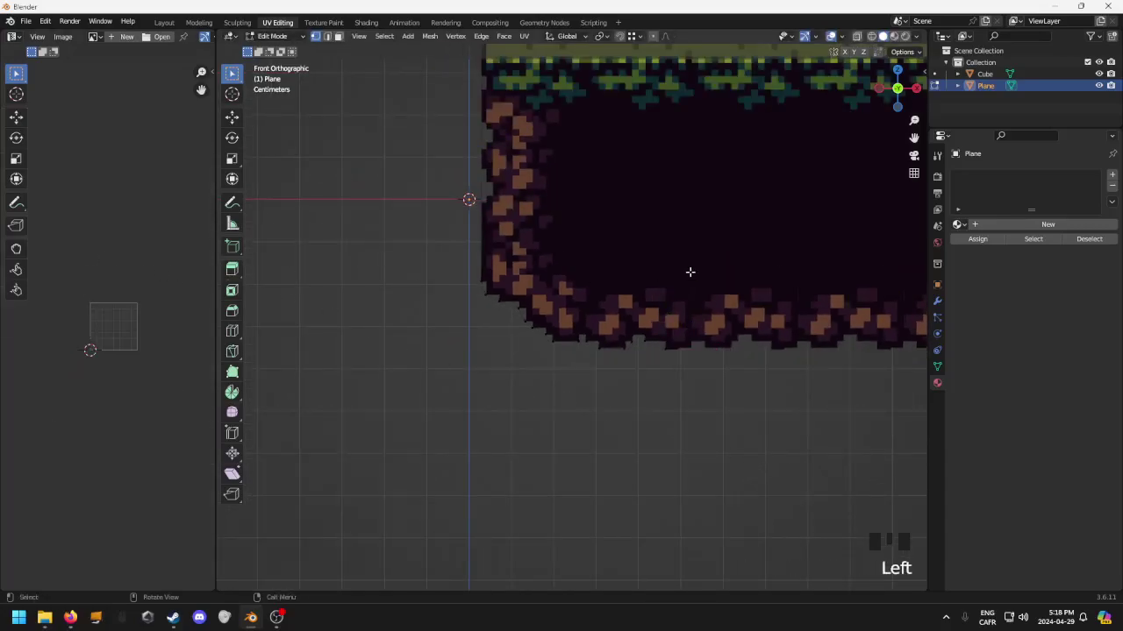
{"action": "key", "text": "Tab"}
{"action": "left_click", "coordinate": [664, 239]}
{"action": "middle_click_drag", "start_coordinate": [665, 239], "coordinate": [534, 266]}
{"action": "scroll", "coordinate": [731, 300], "scroll_direction": "down", "scroll_amount": 2}
{"action": "middle_click_drag", "start_coordinate": [317, 236], "coordinate": [552, 263], "text": "shift"}
{"action": "scroll", "coordinate": [552, 262], "scroll_direction": "up", "scroll_amount": 10}
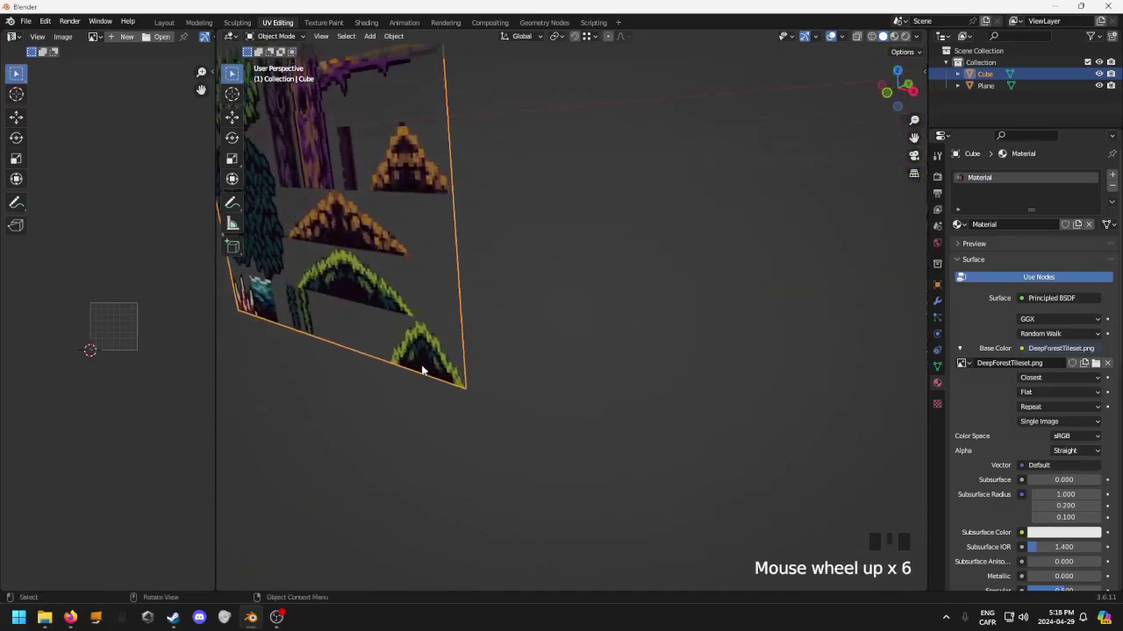
{"action": "middle_click_drag", "start_coordinate": [426, 338], "coordinate": [873, 198]}
{"action": "middle_click_drag", "start_coordinate": [35, 492], "coordinate": [97, 442], "text": "shift"}
{"action": "middle_click_drag", "start_coordinate": [546, 371], "coordinate": [313, 428], "text": "shift"}
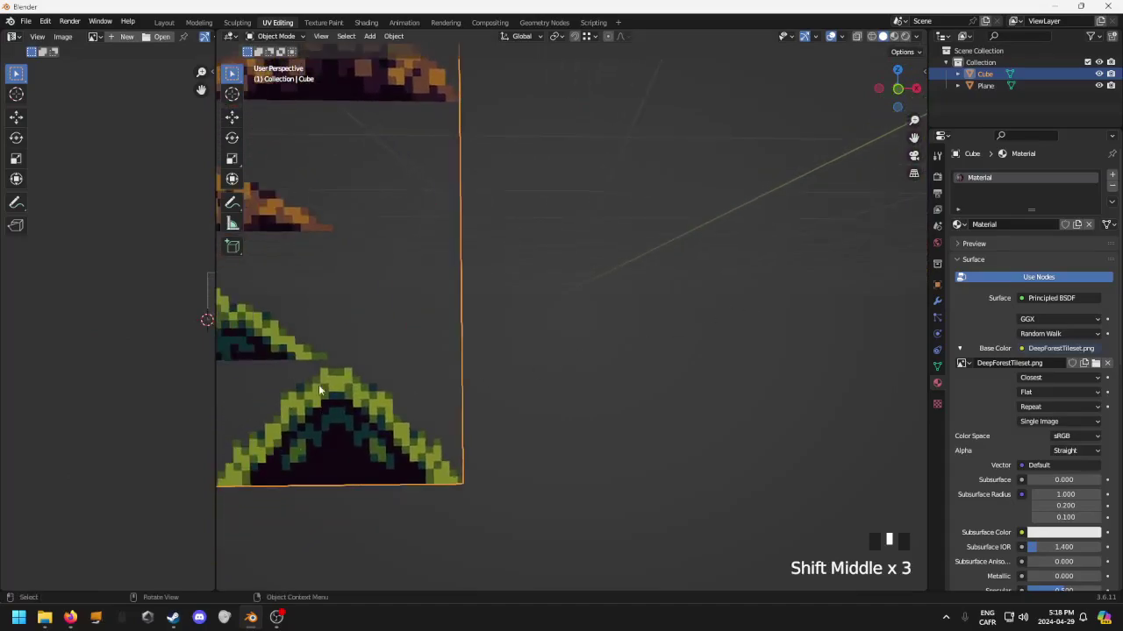
{"action": "scroll", "coordinate": [297, 410], "scroll_direction": "down", "scroll_amount": 13}
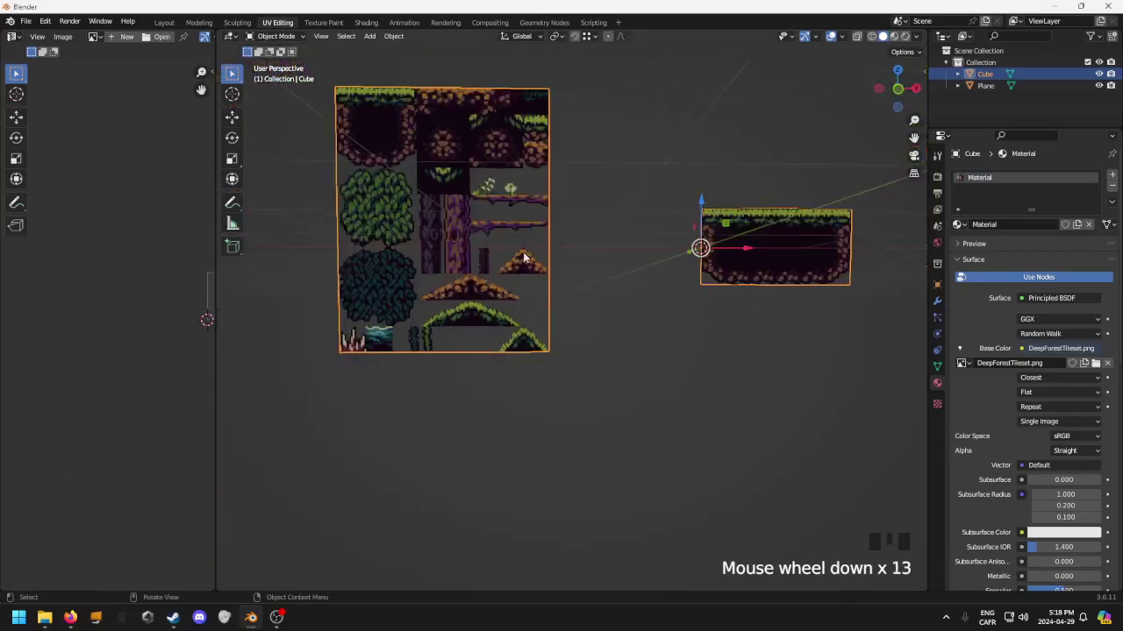
{"action": "middle_click_drag", "start_coordinate": [498, 224], "coordinate": [340, 386], "text": "shift"}
{"action": "scroll", "coordinate": [465, 433], "scroll_direction": "up", "scroll_amount": 3}
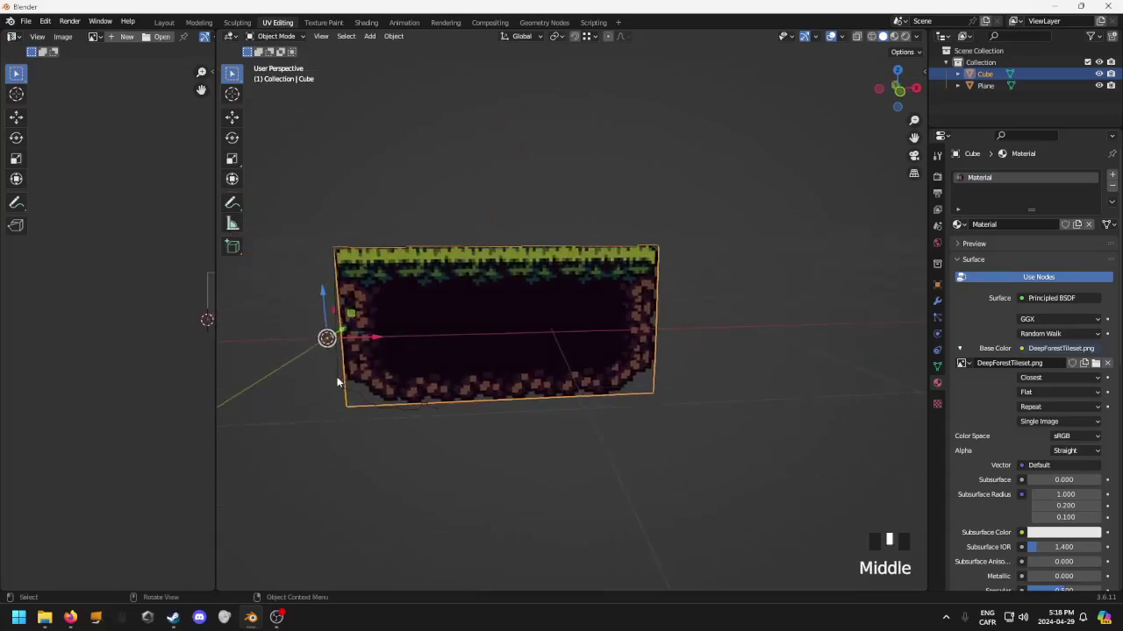
Edit the plane's outline again, moving its last traced vertex to the platform's bottom-right corner and extruding it up to the upper-right corner.
{"action": "left_click", "coordinate": [337, 387]}
{"action": "scroll", "coordinate": [379, 390], "scroll_direction": "down", "scroll_amount": 1}
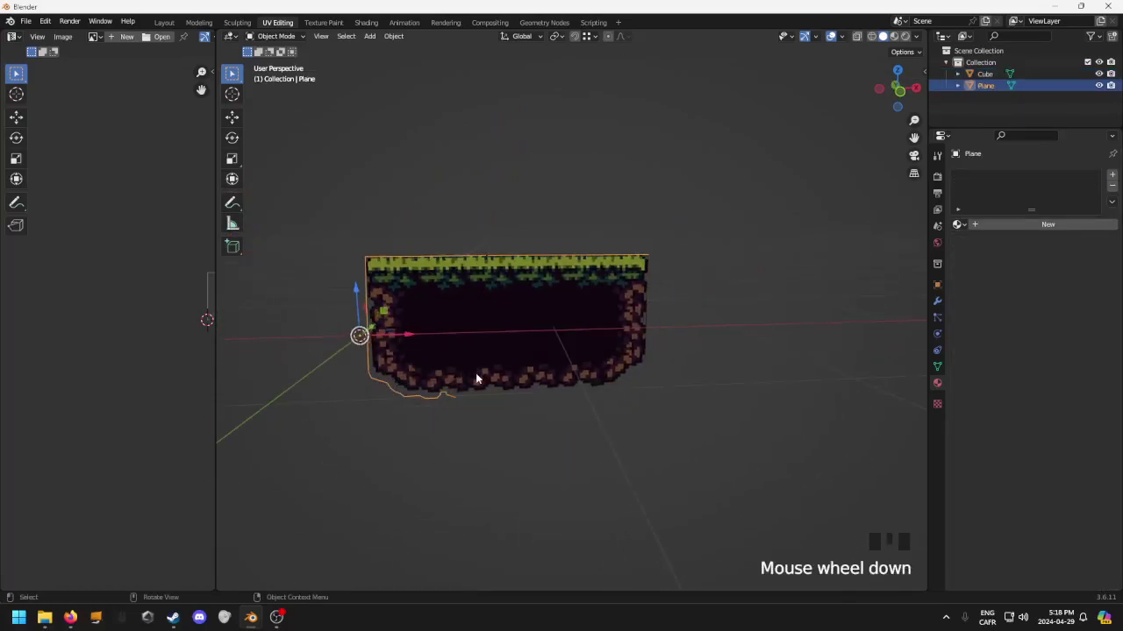
{"action": "scroll", "coordinate": [474, 390], "scroll_direction": "up", "scroll_amount": 2}
{"action": "key", "text": "Tab"}
{"action": "left_click", "coordinate": [411, 417]}
{"action": "left_click", "coordinate": [421, 422]}
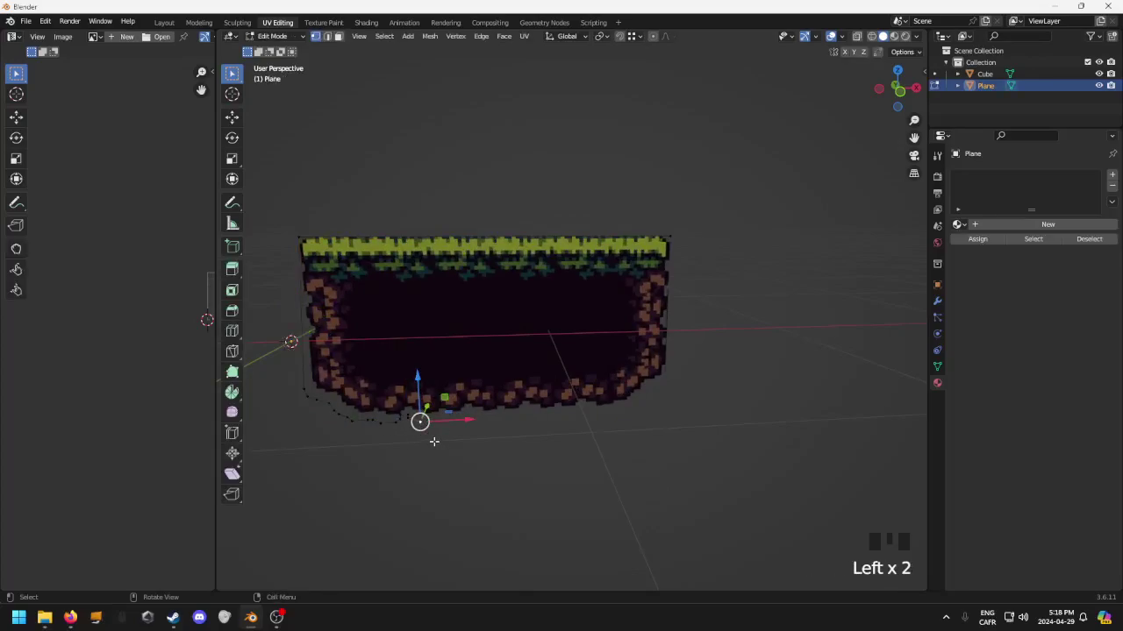
{"action": "key", "text": "g"}
{"action": "left_click", "coordinate": [676, 366]}
{"action": "key", "text": "e"}
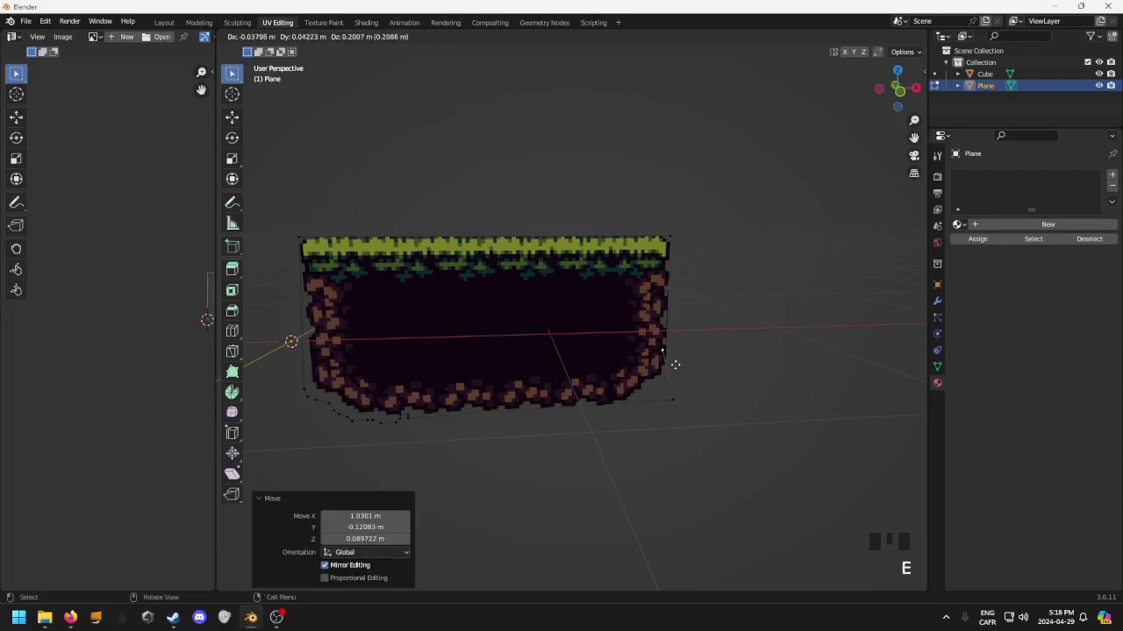
{"action": "left_click", "coordinate": [684, 256]}
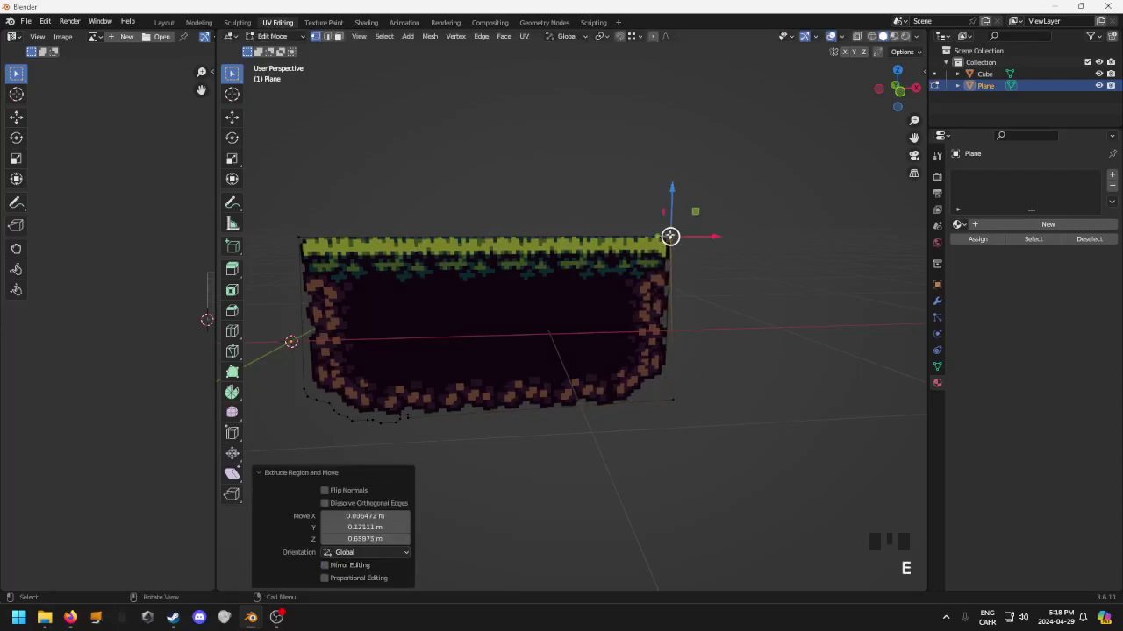
Try to merge the outline's upper-right vertices by distance, raising the merge distance step by step.
{"action": "key", "text": "m"}
{"action": "left_click", "coordinate": [669, 239]}
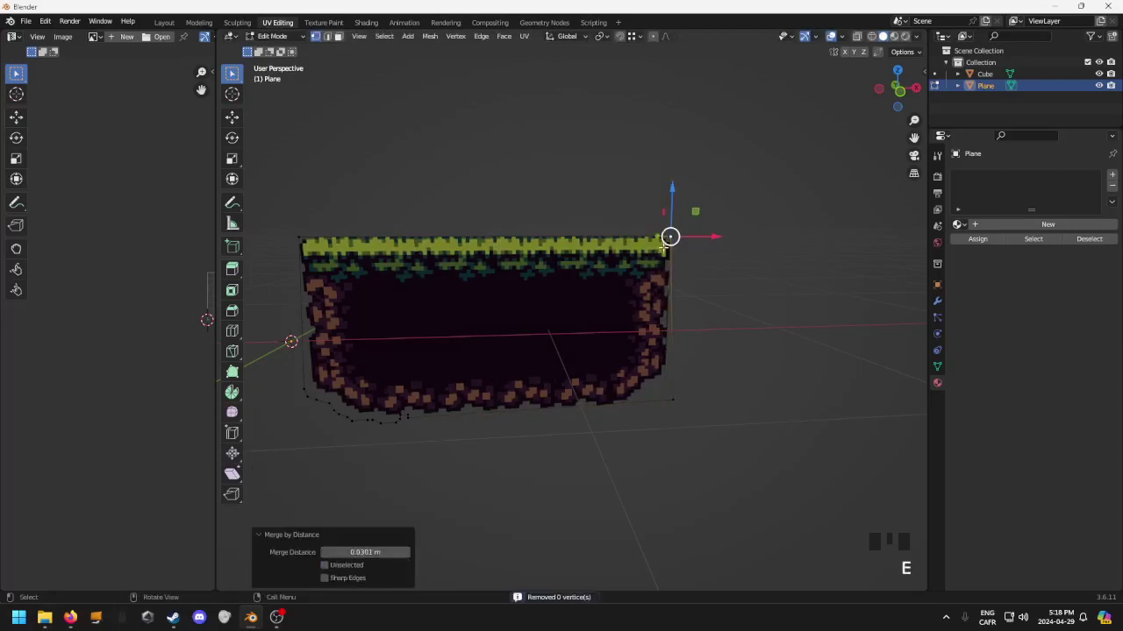
{"action": "left_click", "coordinate": [407, 553]}
{"action": "left_click", "coordinate": [407, 553]}
{"action": "left_click", "coordinate": [407, 553]}
{"action": "left_click", "coordinate": [407, 553]}
{"action": "left_click", "coordinate": [406, 553]}
Move the inner of the two upper-right outline vertices about 0.025 m in X onto the corner vertex.
{"action": "middle_click_drag", "start_coordinate": [658, 405], "coordinate": [545, 427]}
{"action": "middle_click_drag", "start_coordinate": [702, 360], "coordinate": [456, 333], "text": "shift"}
{"action": "left_click_drag", "start_coordinate": [648, 245], "coordinate": [641, 240]}
{"action": "middle_click_drag", "start_coordinate": [641, 241], "coordinate": [697, 268]}
{"action": "key", "text": "a"}
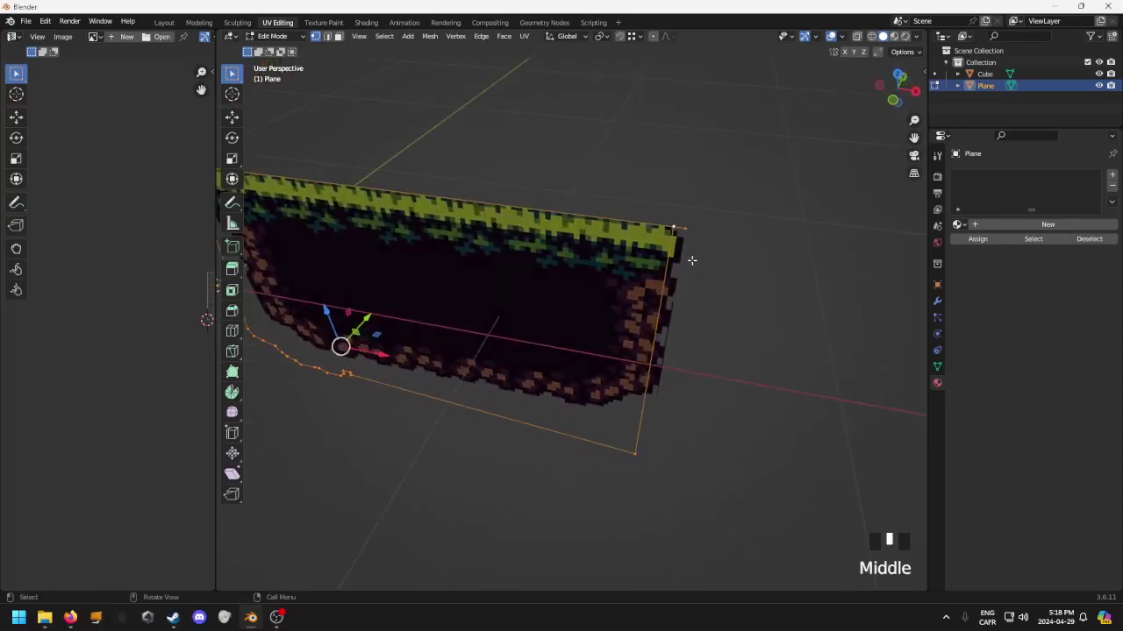
{"action": "left_click", "coordinate": [673, 227]}
{"action": "left_click_drag", "start_coordinate": [718, 234], "coordinate": [730, 238]}
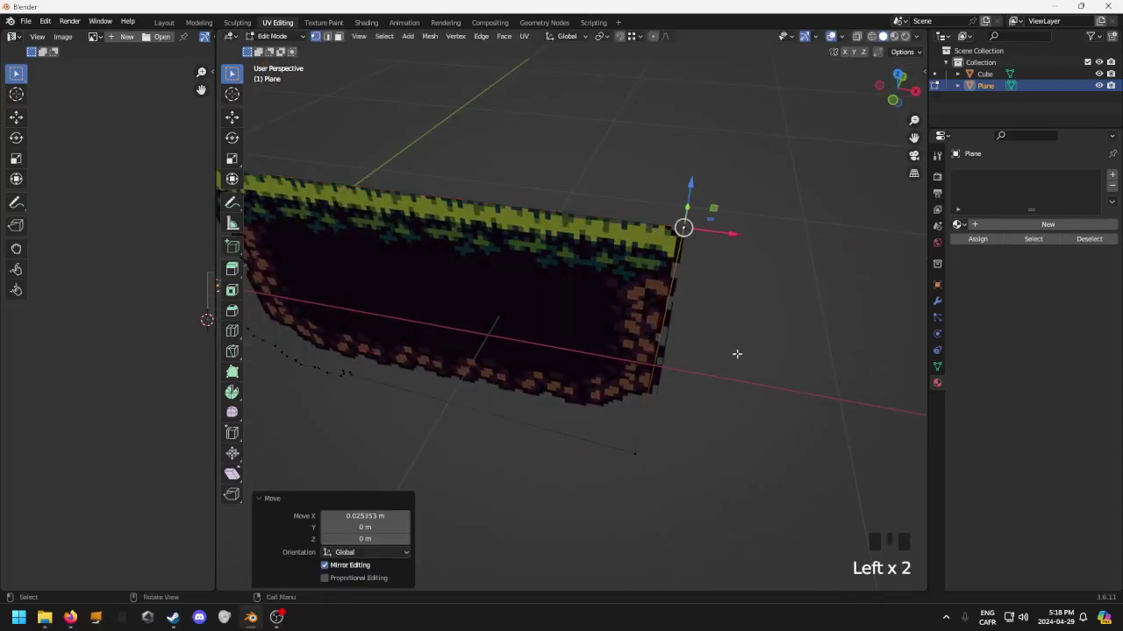
Select the whole outline and merge its vertices by distance at 0.0901 m.
{"action": "middle_click_drag", "start_coordinate": [734, 353], "coordinate": [755, 328]}
{"action": "key", "text": "a"}
{"action": "key", "text": "m"}
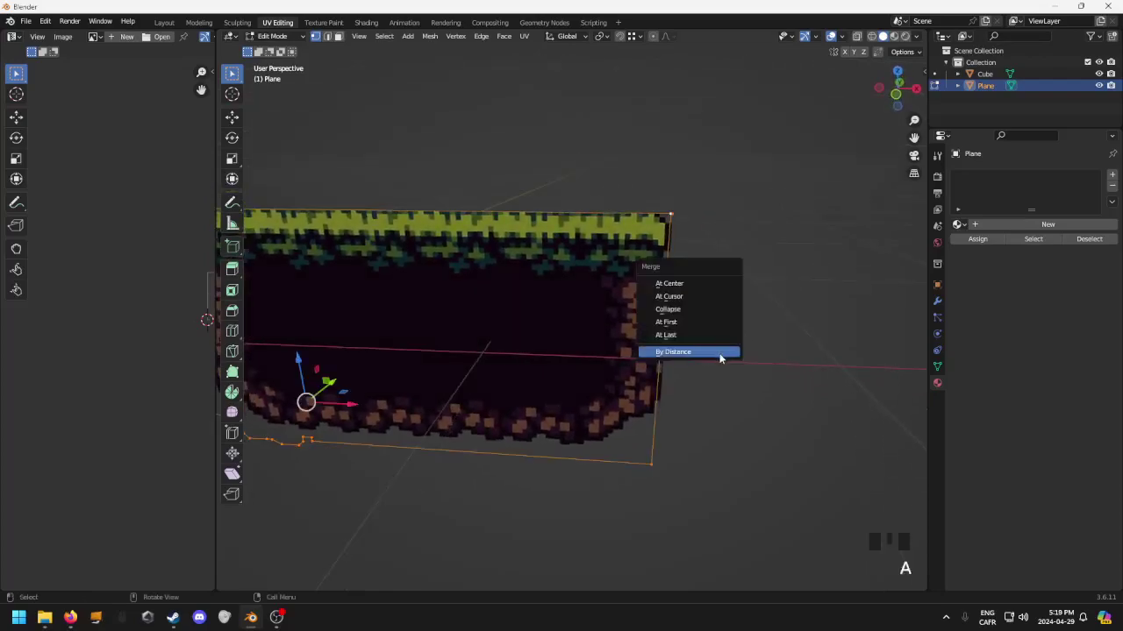
{"action": "left_click", "coordinate": [719, 353]}
{"action": "left_click", "coordinate": [328, 552]}
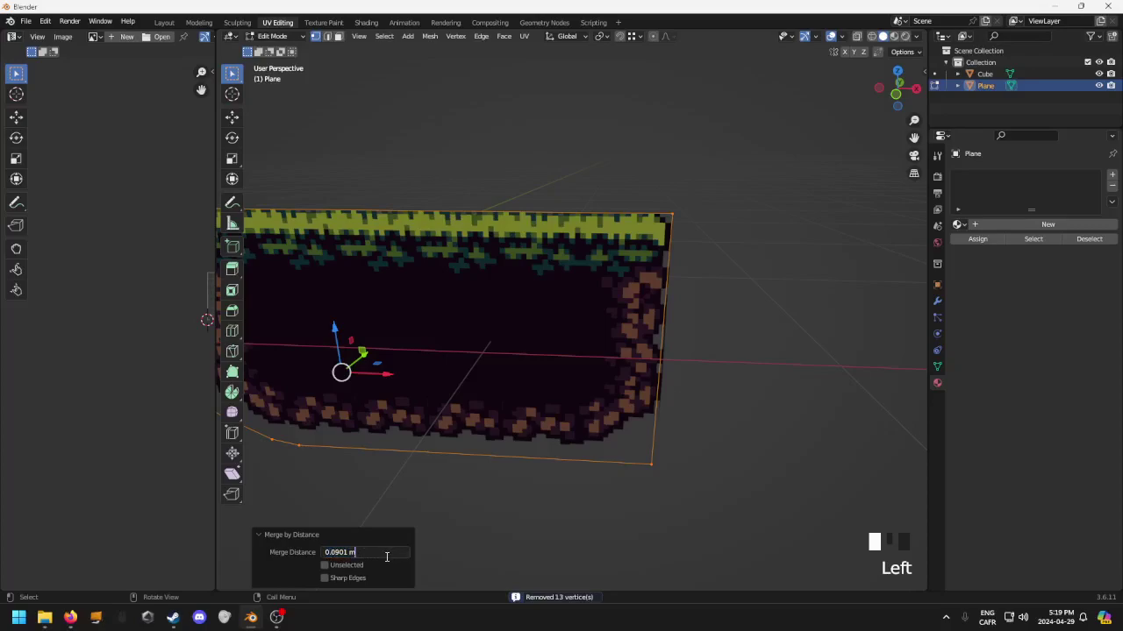
{"action": "left_click", "coordinate": [497, 566]}
Reduce the merge distance to 0.0201 m and one step lower to preserve the traced pixel detail.
{"action": "middle_click_drag", "start_coordinate": [359, 462], "coordinate": [592, 369], "text": "shift"}
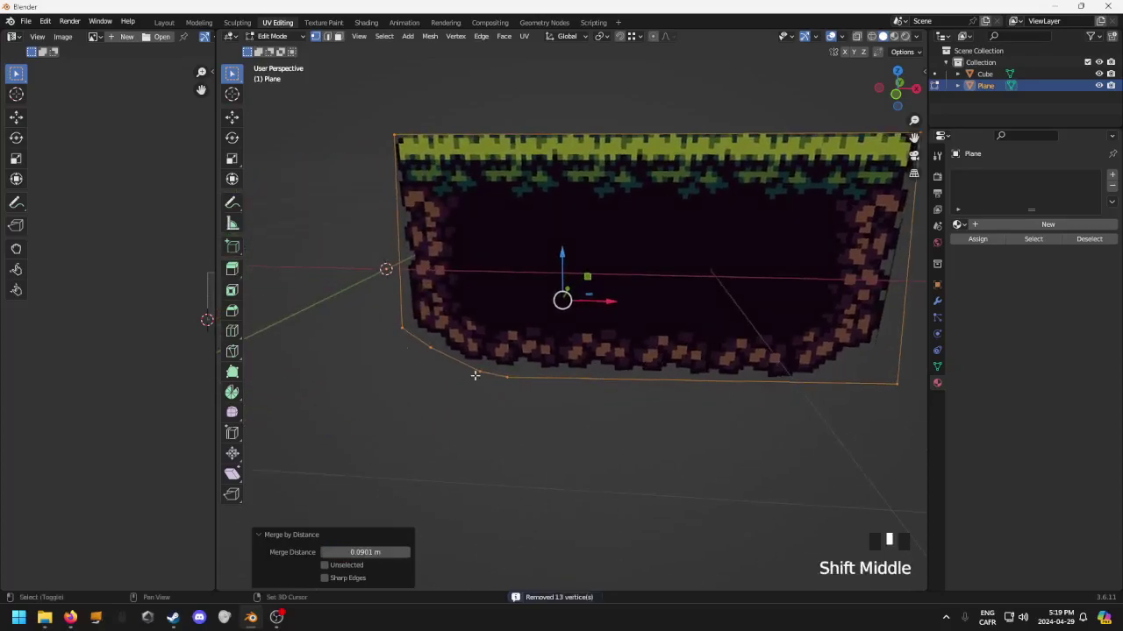
{"action": "left_click", "coordinate": [355, 553]}
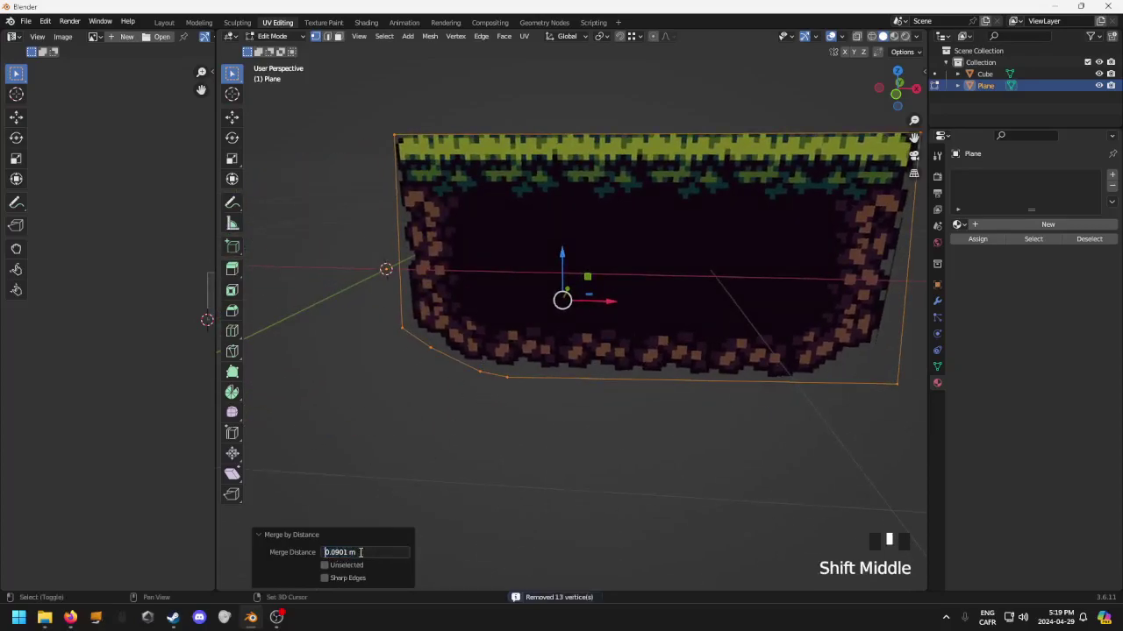
{"action": "left_click", "coordinate": [341, 553]}
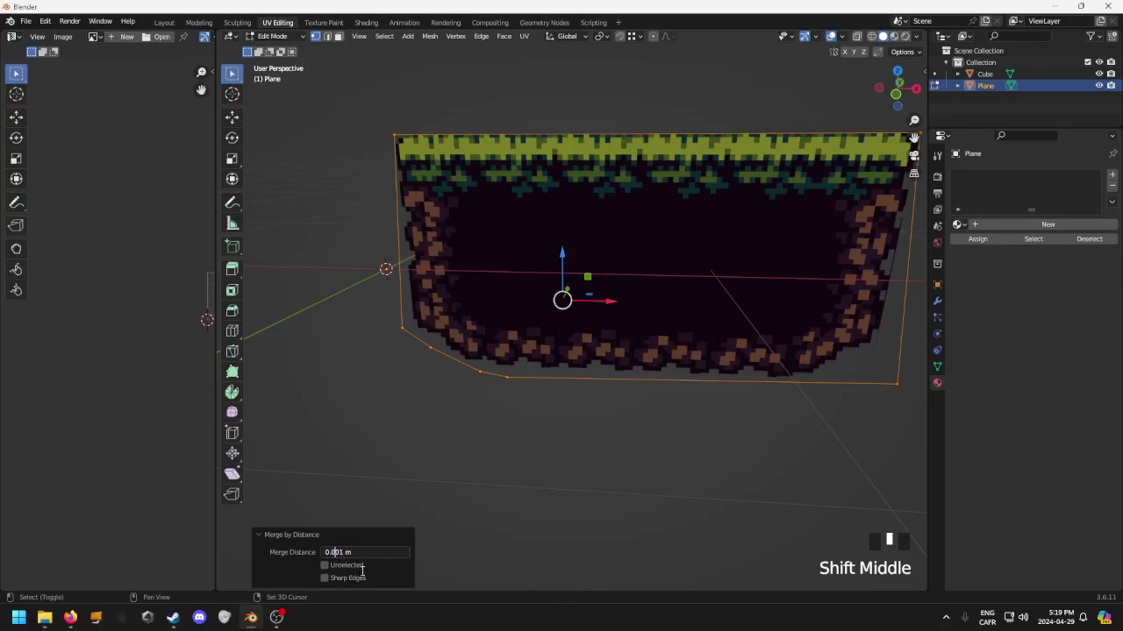
{"action": "key", "text": "Return"}
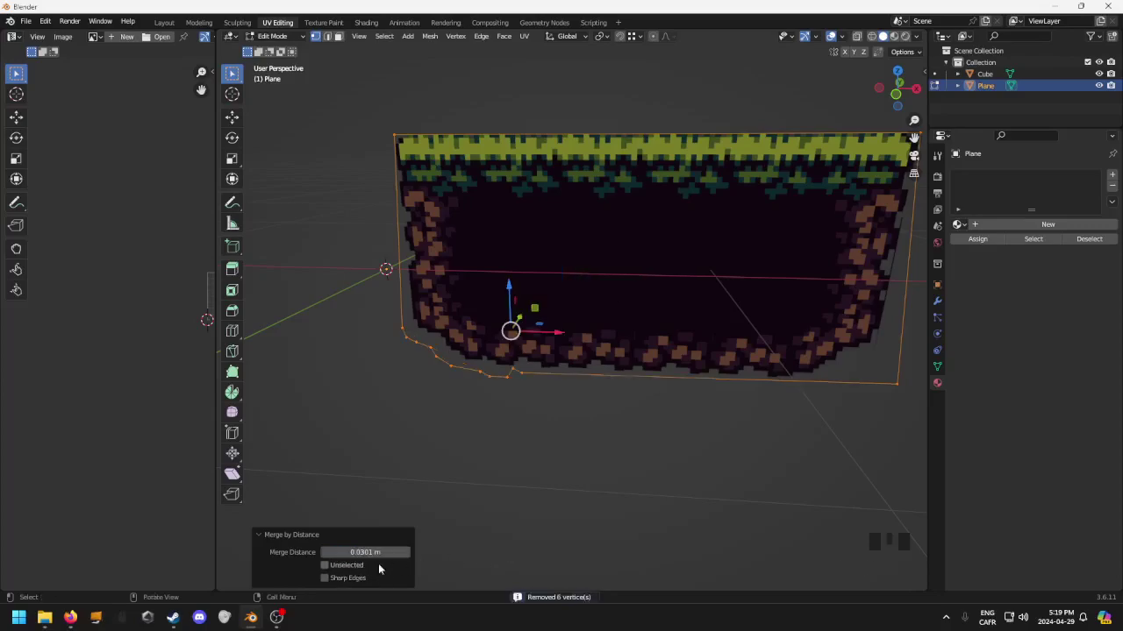
{"action": "left_click", "coordinate": [326, 553]}
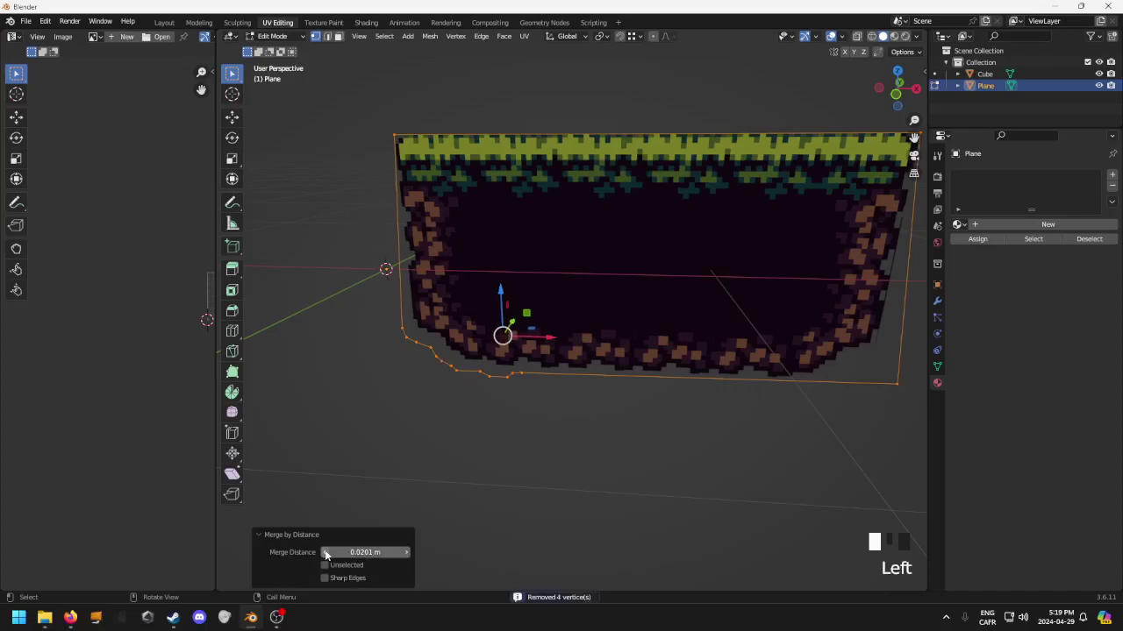
{"action": "left_click", "coordinate": [325, 552]}
Select all of the outline's vertices and fill the closed outline with a single face.
{"action": "middle_click_drag", "start_coordinate": [876, 268], "coordinate": [742, 287], "text": "shift"}
{"action": "left_click", "coordinate": [742, 288]}
{"action": "key", "text": "a"}
{"action": "middle_click_drag", "start_coordinate": [438, 418], "coordinate": [512, 413]}
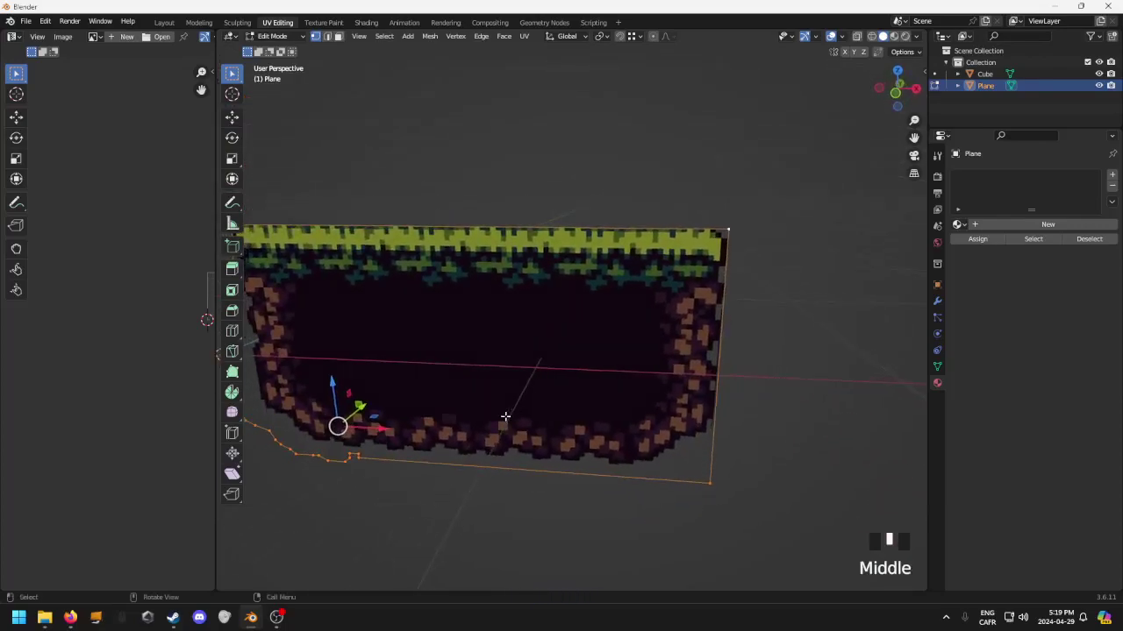
{"action": "key", "text": "f"}
{"action": "middle_click_drag", "start_coordinate": [438, 419], "coordinate": [665, 389], "text": "shift"}
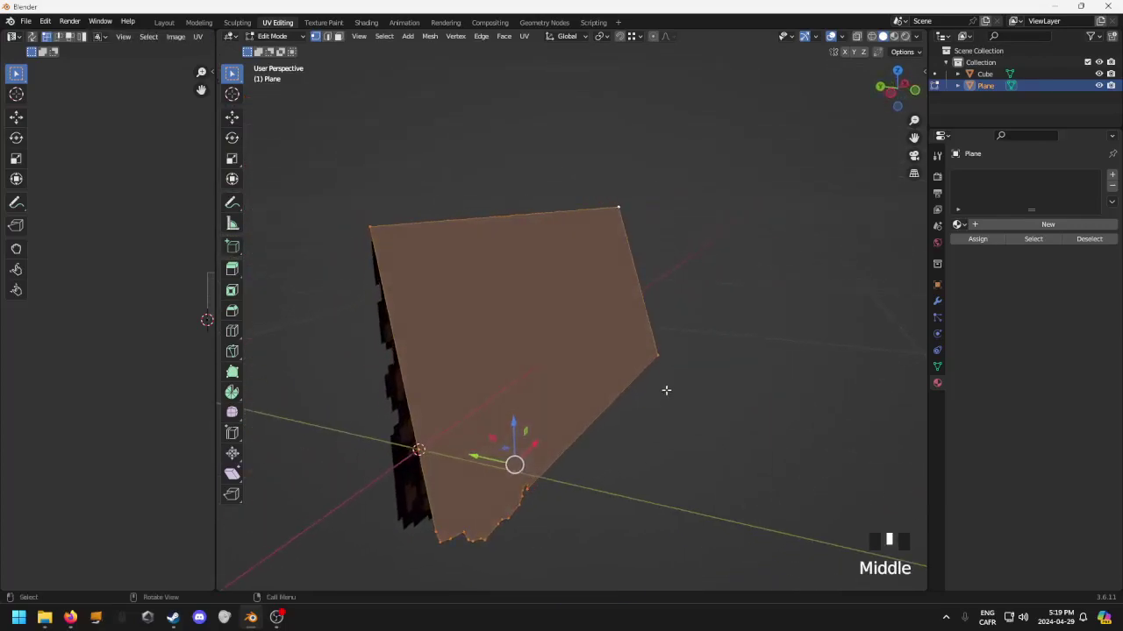
{"action": "middle_click_drag", "start_coordinate": [504, 392], "coordinate": [564, 343]}
Select the filled face and extrude it about -0.44 m along its normal.
{"action": "left_click", "coordinate": [573, 346]}
{"action": "left_click", "coordinate": [577, 340]}
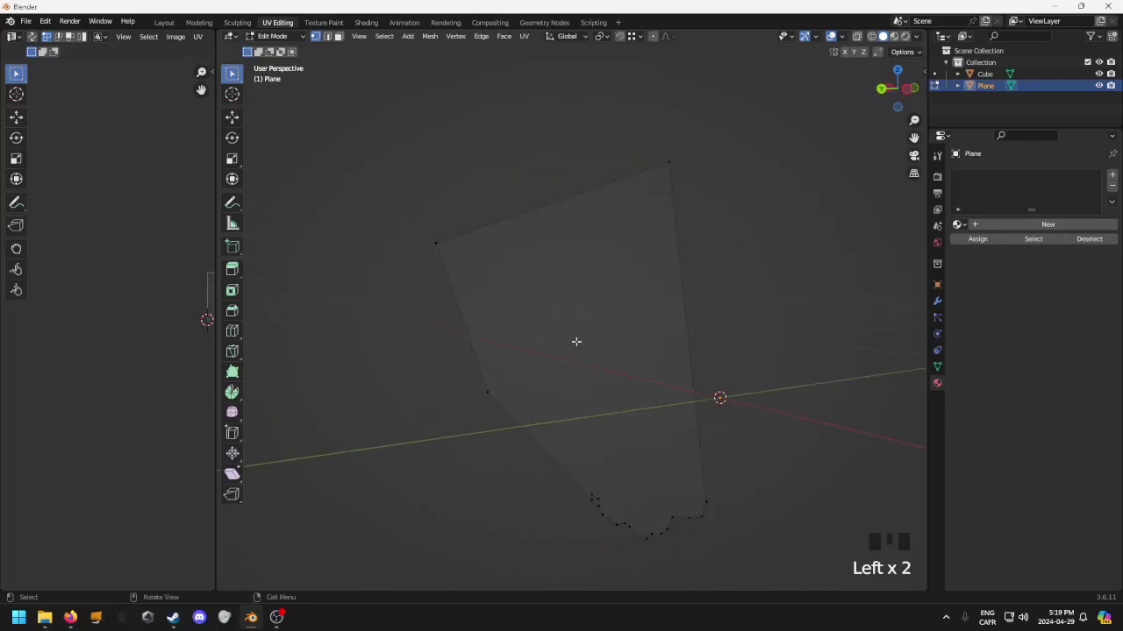
{"action": "left_click", "coordinate": [569, 336]}
{"action": "key", "text": "e"}
{"action": "left_click", "coordinate": [643, 406]}
Examine the extruded plane's alignment with the platform texture from the front, the side and oblique angles.
{"action": "middle_click_drag", "start_coordinate": [643, 406], "coordinate": [614, 346]}
{"action": "key", "text": "KP_1"}
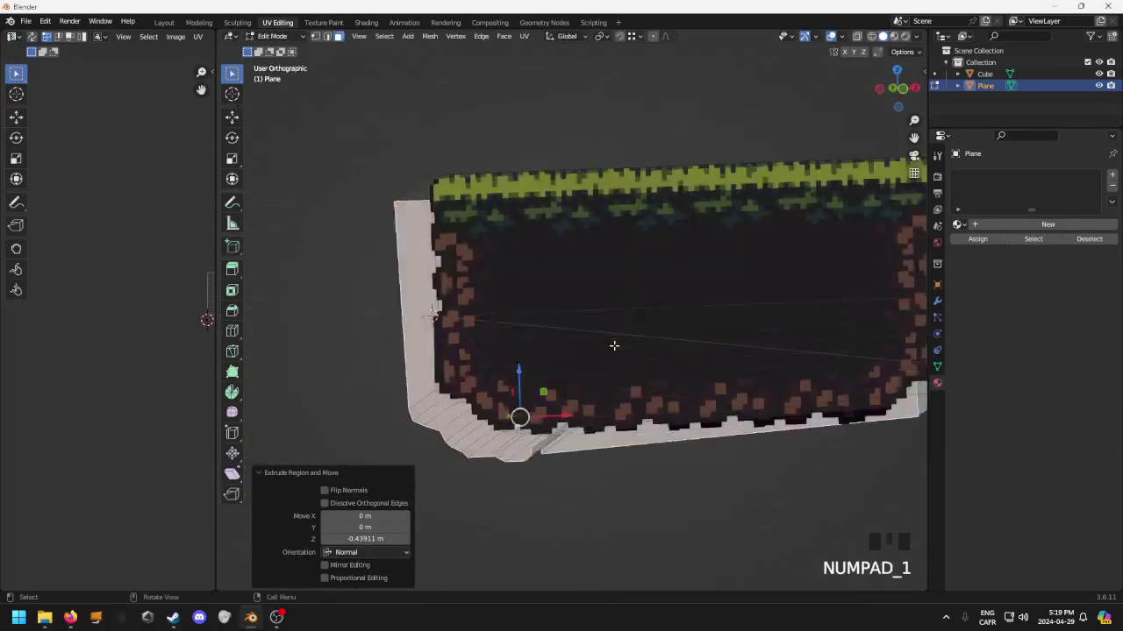
{"action": "middle_click_drag", "start_coordinate": [719, 375], "coordinate": [590, 373], "text": "shift"}
{"action": "middle_click_drag", "start_coordinate": [362, 379], "coordinate": [340, 366]}
{"action": "middle_click_drag", "start_coordinate": [399, 321], "coordinate": [540, 388]}
{"action": "key", "text": "KP_1"}
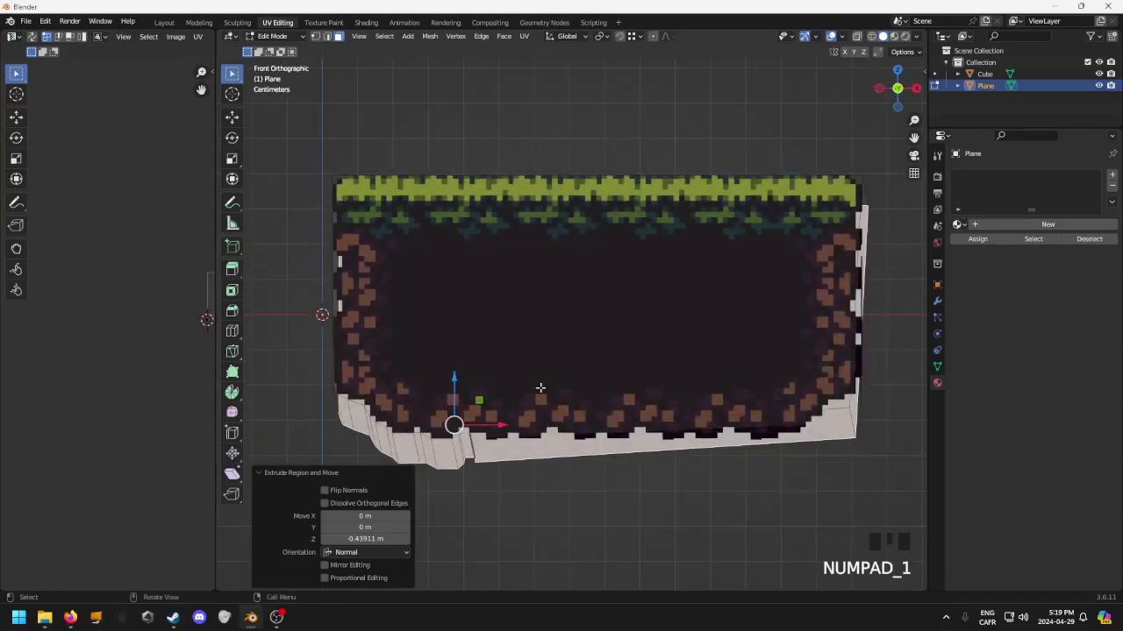
{"action": "key", "text": "KP_3"}
{"action": "key", "text": "KP_1"}
{"action": "scroll", "coordinate": [540, 387], "scroll_direction": "down", "scroll_amount": 2}
{"action": "middle_click_drag", "start_coordinate": [540, 388], "coordinate": [638, 405]}
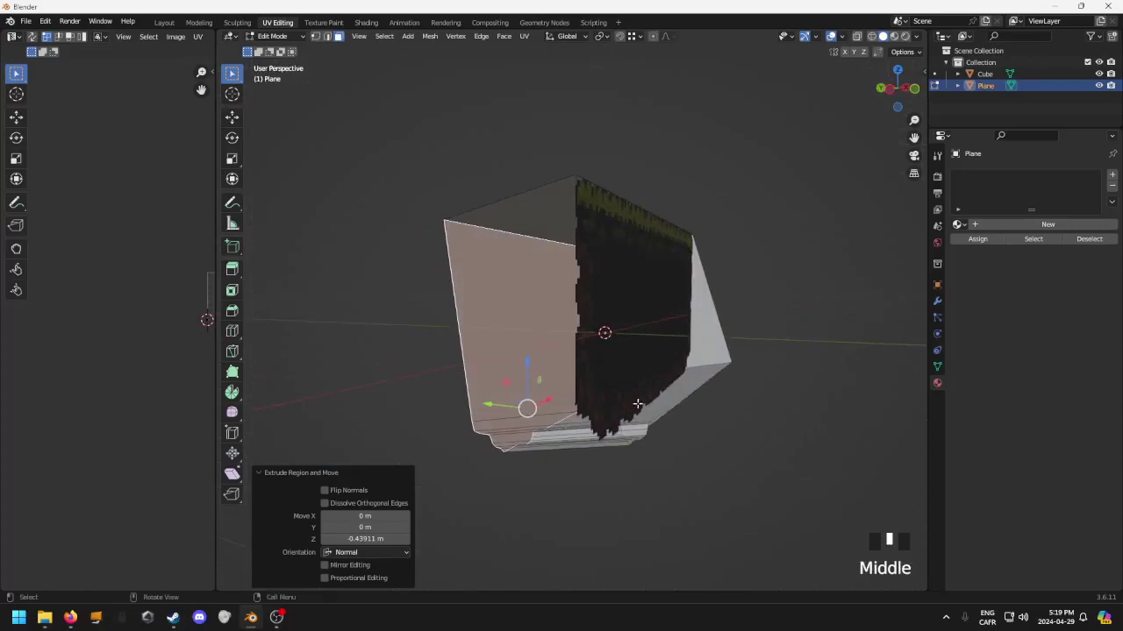
Delete the Plane object, keeping only the textured Cube object.
{"action": "scroll", "coordinate": [503, 354], "scroll_direction": "down", "scroll_amount": 2}
{"action": "key", "text": "Delete"}
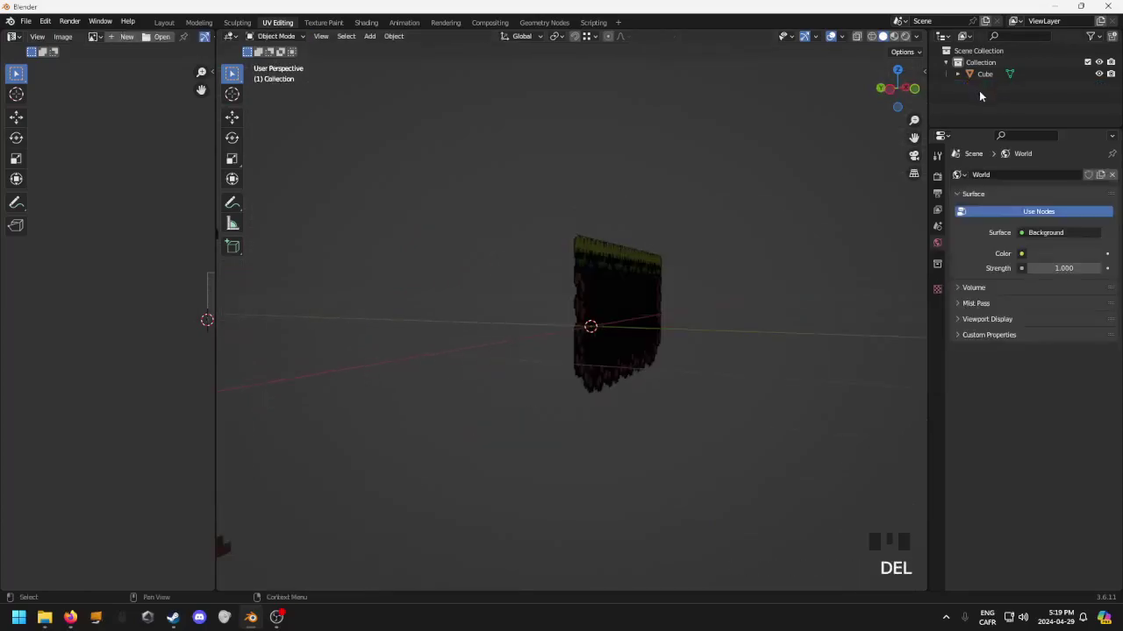
{"action": "middle_click_drag", "start_coordinate": [672, 356], "coordinate": [602, 371]}
Select the textured Cube object and enter Edit Mode with its whole mesh selected.
{"action": "left_click", "coordinate": [561, 301]}
{"action": "middle_click_drag", "start_coordinate": [561, 301], "coordinate": [619, 323]}
{"action": "left_click", "coordinate": [670, 330]}
{"action": "middle_click_drag", "start_coordinate": [730, 330], "coordinate": [545, 324]}
{"action": "left_click", "coordinate": [606, 321]}
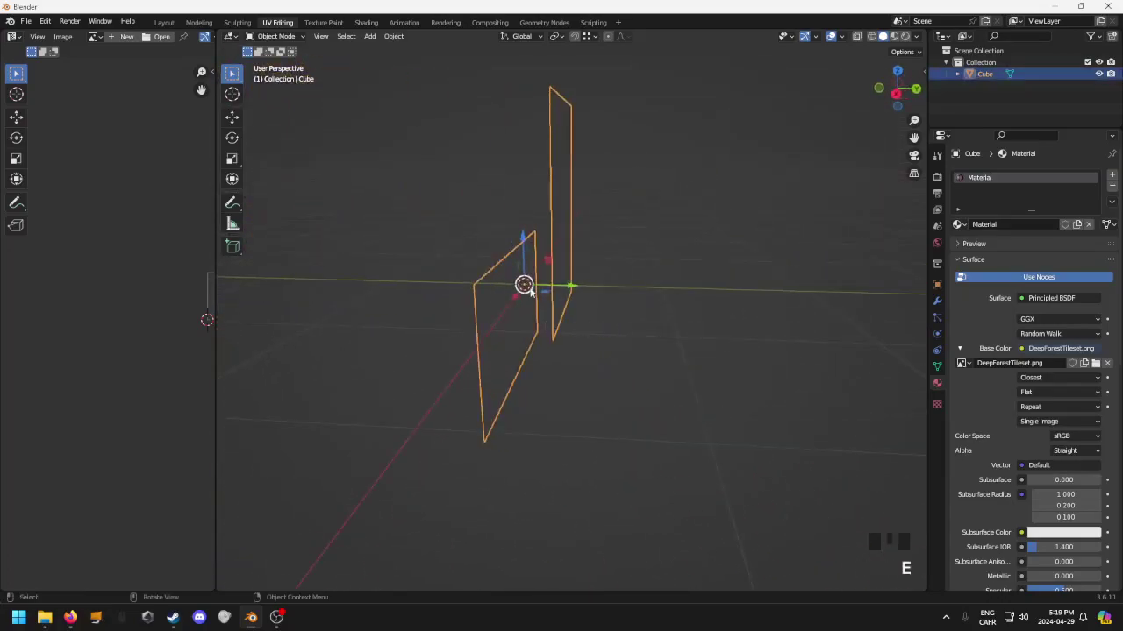
{"action": "key", "text": "Tab"}
{"action": "left_click", "coordinate": [508, 312]}
{"action": "key", "text": "a"}
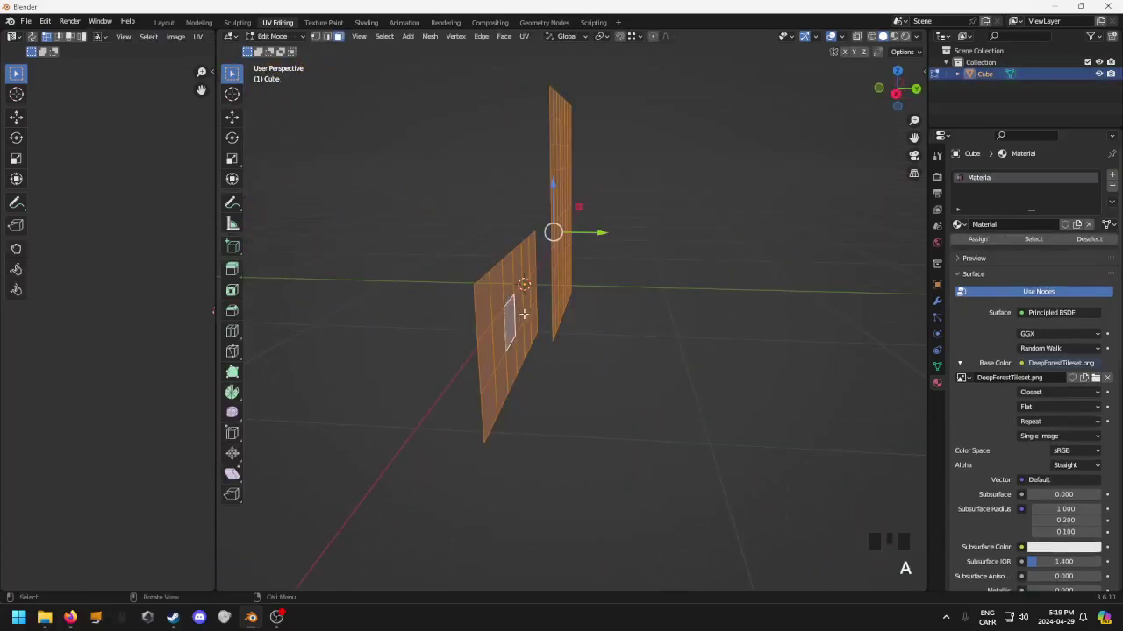
Select only the platform's grid of faces and extrude it to give the platform depth.
{"action": "left_click", "coordinate": [564, 303]}
{"action": "middle_click_drag", "start_coordinate": [564, 304], "coordinate": [461, 275]}
{"action": "left_click_drag", "start_coordinate": [441, 271], "coordinate": [576, 351]}
{"action": "middle_click_drag", "start_coordinate": [576, 351], "coordinate": [650, 369]}
{"action": "key", "text": "e"}
{"action": "left_click", "coordinate": [773, 389]}
{"action": "middle_click_drag", "start_coordinate": [635, 431], "coordinate": [709, 476]}
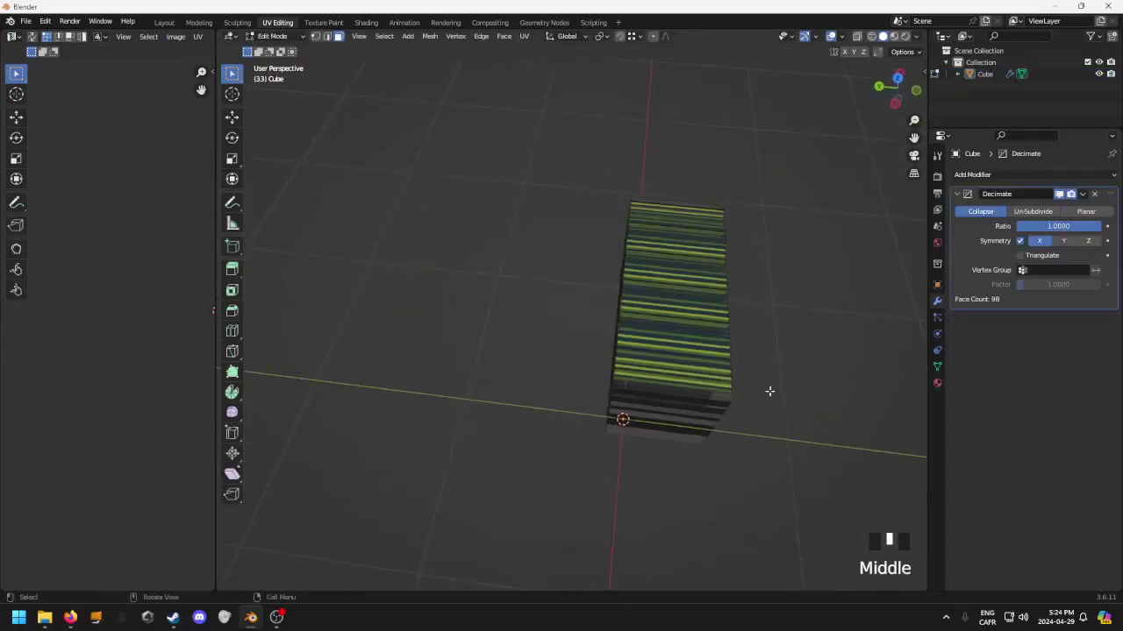
Select the striped faces across the top of the platform block and delete them as Faces.
{"action": "middle_click_drag", "start_coordinate": [769, 391], "coordinate": [722, 258]}
{"action": "left_click_drag", "start_coordinate": [720, 252], "coordinate": [633, 382]}
{"action": "middle_click_drag", "start_coordinate": [633, 382], "coordinate": [810, 346]}
{"action": "left_click", "coordinate": [807, 347]}
{"action": "left_click_drag", "start_coordinate": [701, 254], "coordinate": [656, 382]}
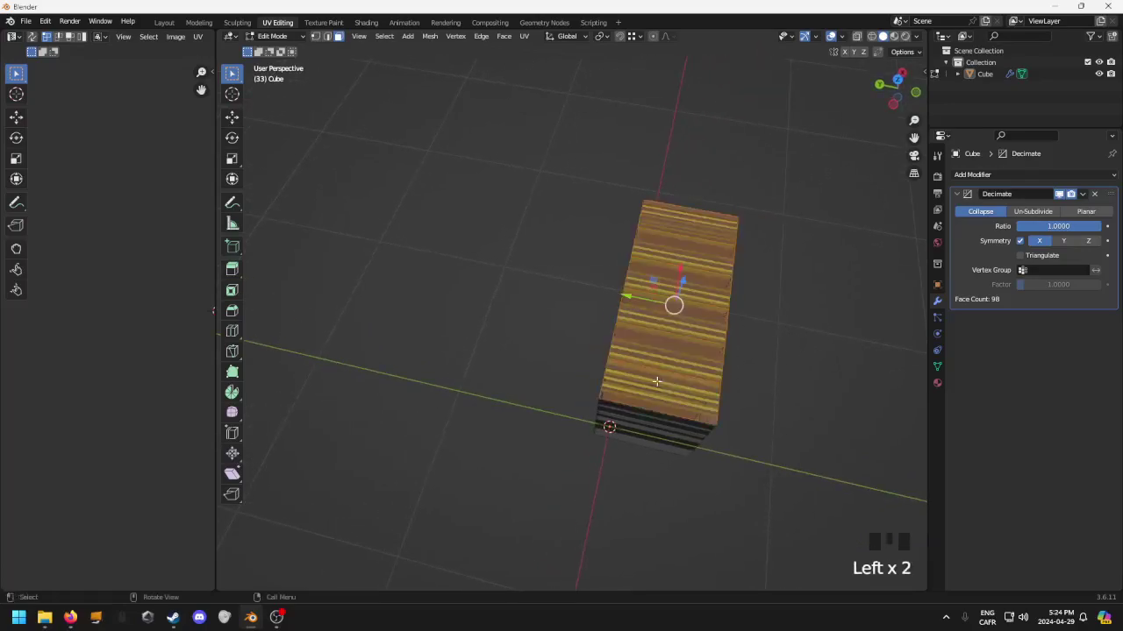
{"action": "key", "text": "Delete"}
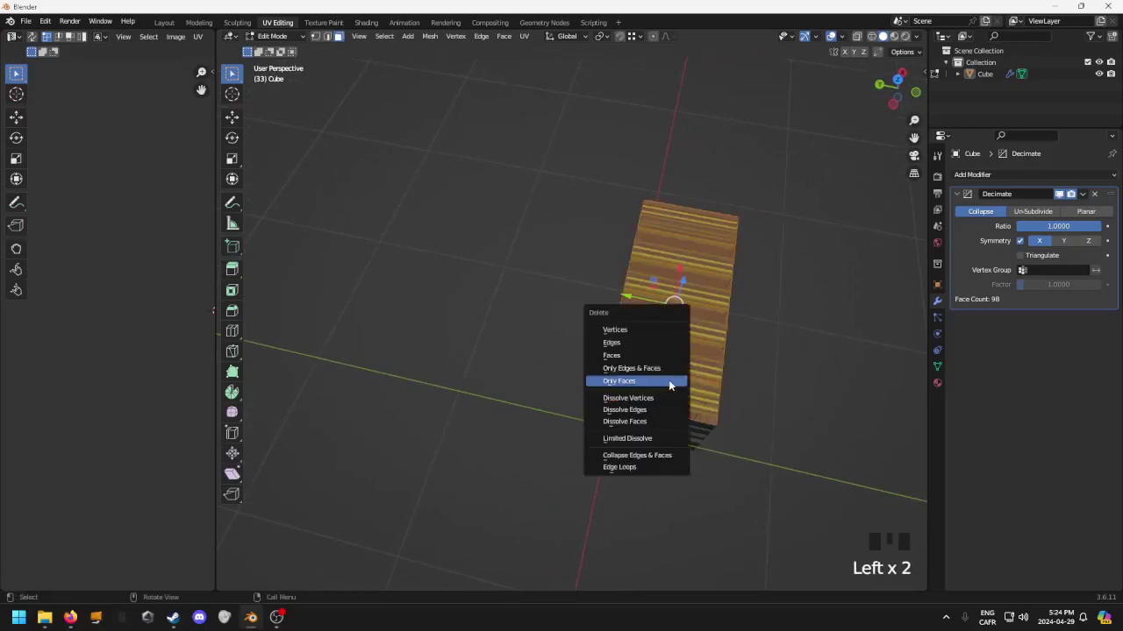
{"action": "left_click", "coordinate": [668, 356]}
Select the interior dividing faces inside the open platform block and delete them.
{"action": "middle_click_drag", "start_coordinate": [671, 347], "coordinate": [526, 377]}
{"action": "left_click_drag", "start_coordinate": [500, 387], "coordinate": [683, 420]}
{"action": "middle_click_drag", "start_coordinate": [680, 419], "coordinate": [512, 391]}
{"action": "key", "text": "Delete"}
{"action": "left_click", "coordinate": [673, 370]}
{"action": "left_click_drag", "start_coordinate": [512, 391], "coordinate": [684, 418]}
{"action": "key", "text": "Delete"}
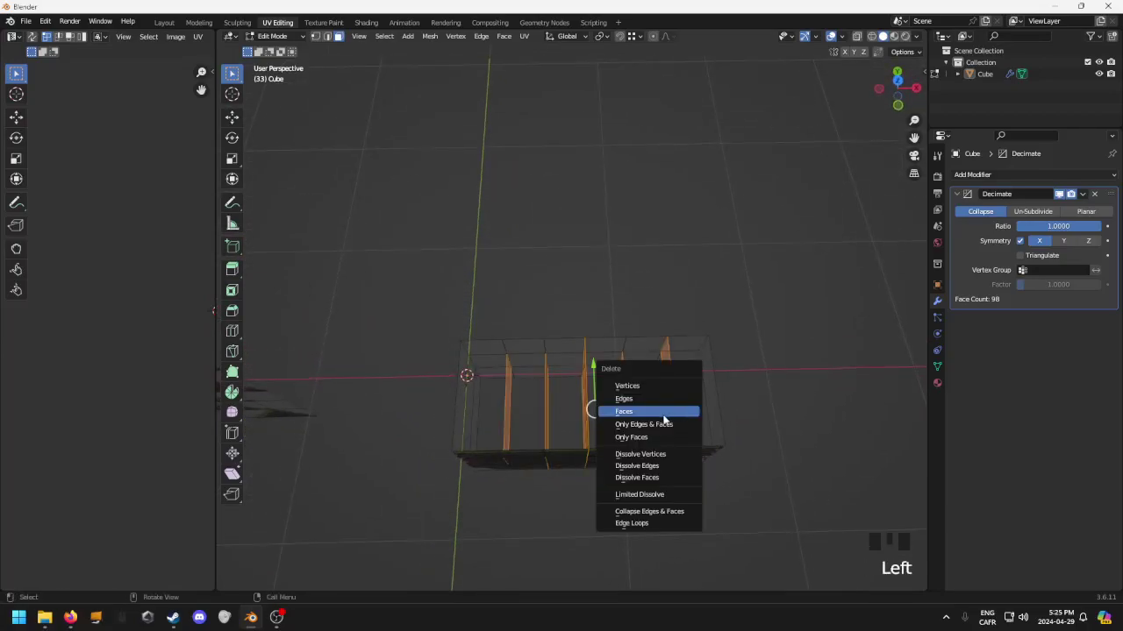
{"action": "left_click", "coordinate": [667, 418]}
{"action": "middle_click_drag", "start_coordinate": [685, 418], "coordinate": [685, 376]}
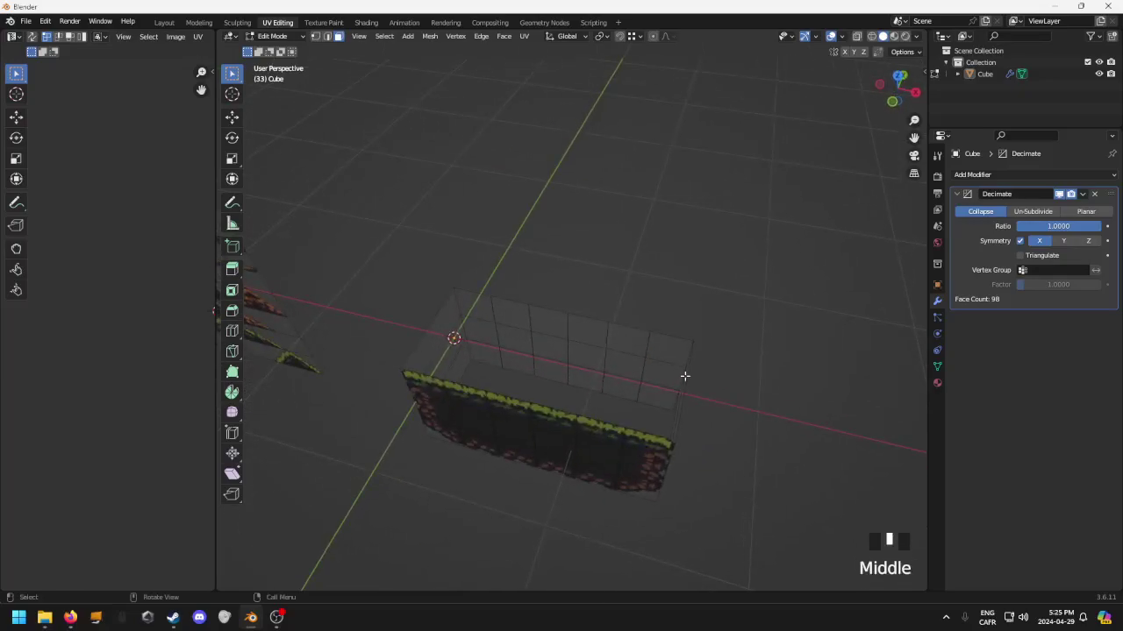
{"action": "middle_click_drag", "start_coordinate": [713, 395], "coordinate": [467, 299]}
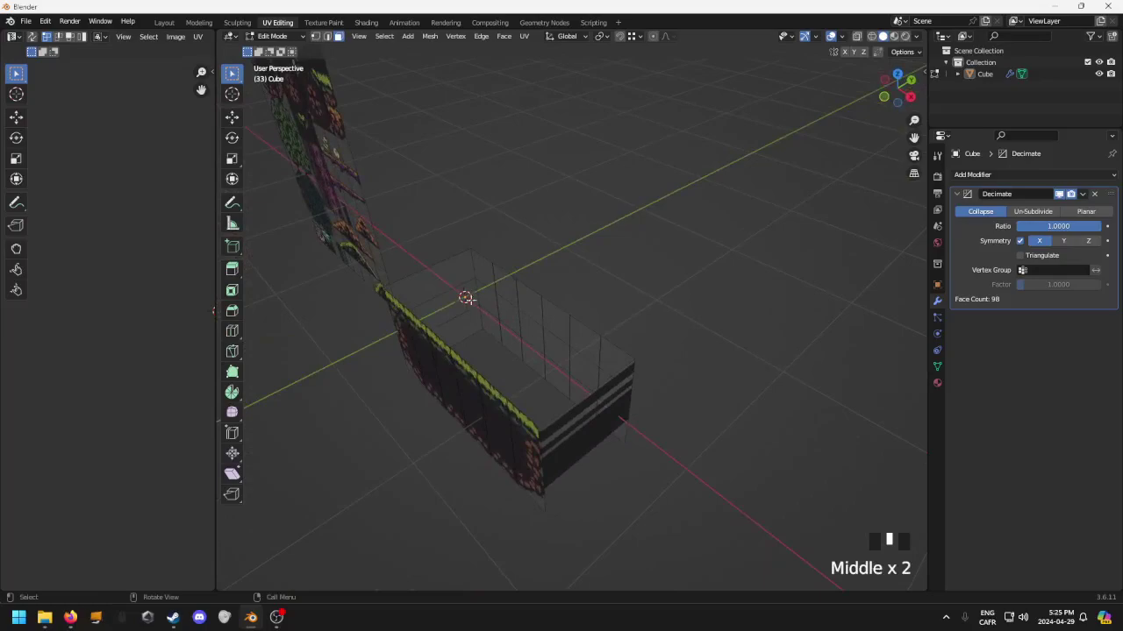
Fill the platform block's open top with one face between its two end edges.
{"action": "left_click", "coordinate": [426, 268]}
{"action": "left_click", "coordinate": [421, 323], "text": "shift"}
{"action": "left_click", "coordinate": [482, 256]}
{"action": "middle_click_drag", "start_coordinate": [542, 294], "coordinate": [597, 297]}
{"action": "left_click", "coordinate": [423, 299]}
{"action": "left_click", "coordinate": [675, 342], "text": "shift"}
{"action": "middle_click_drag", "start_coordinate": [734, 401], "coordinate": [467, 257]}
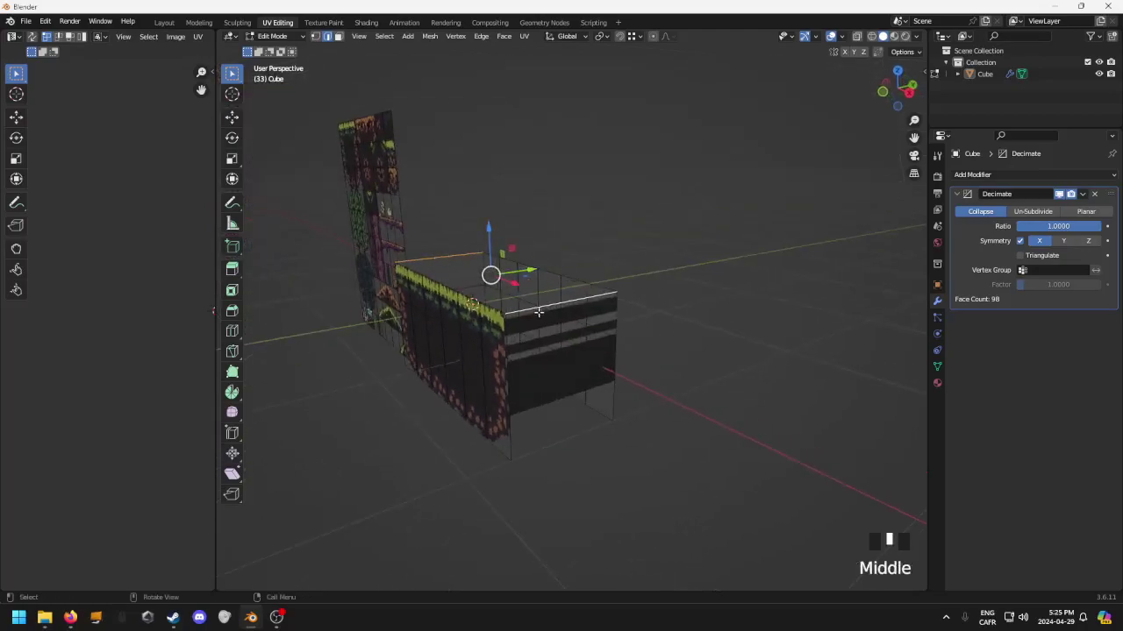
{"action": "middle_click_drag", "start_coordinate": [552, 318], "coordinate": [601, 321]}
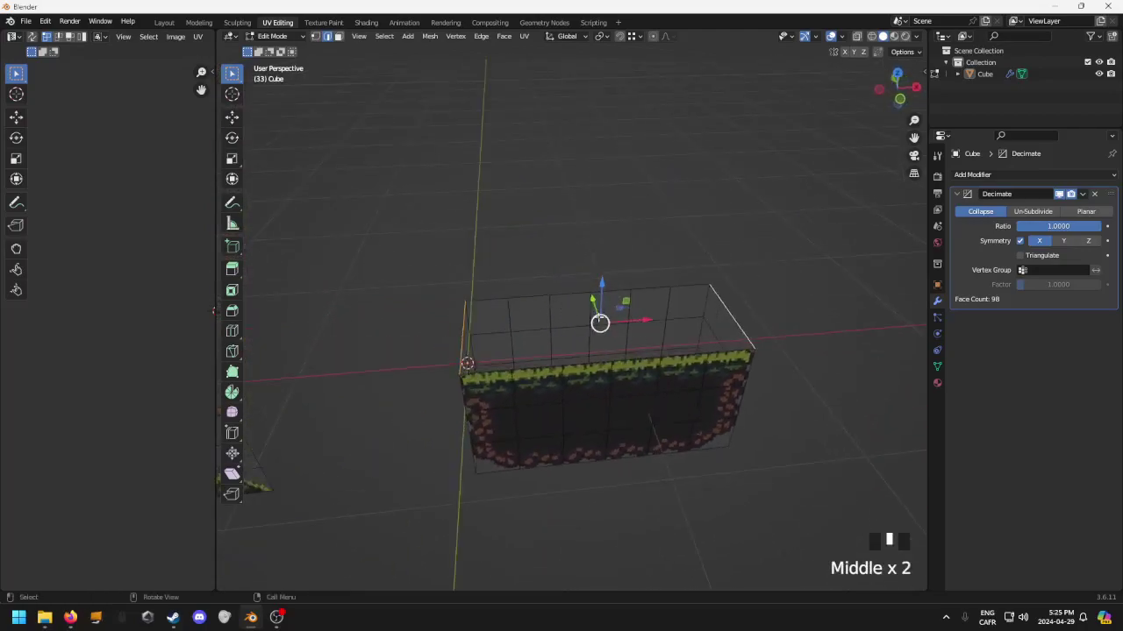
{"action": "key", "text": "f"}
{"action": "left_click", "coordinate": [704, 371]}
{"action": "left_click", "coordinate": [682, 353]}
Fill the gap in the lower part of the platform block's end with a face between its boundary edges.
{"action": "middle_click_drag", "start_coordinate": [682, 353], "coordinate": [626, 298]}
{"action": "left_click", "coordinate": [448, 273]}
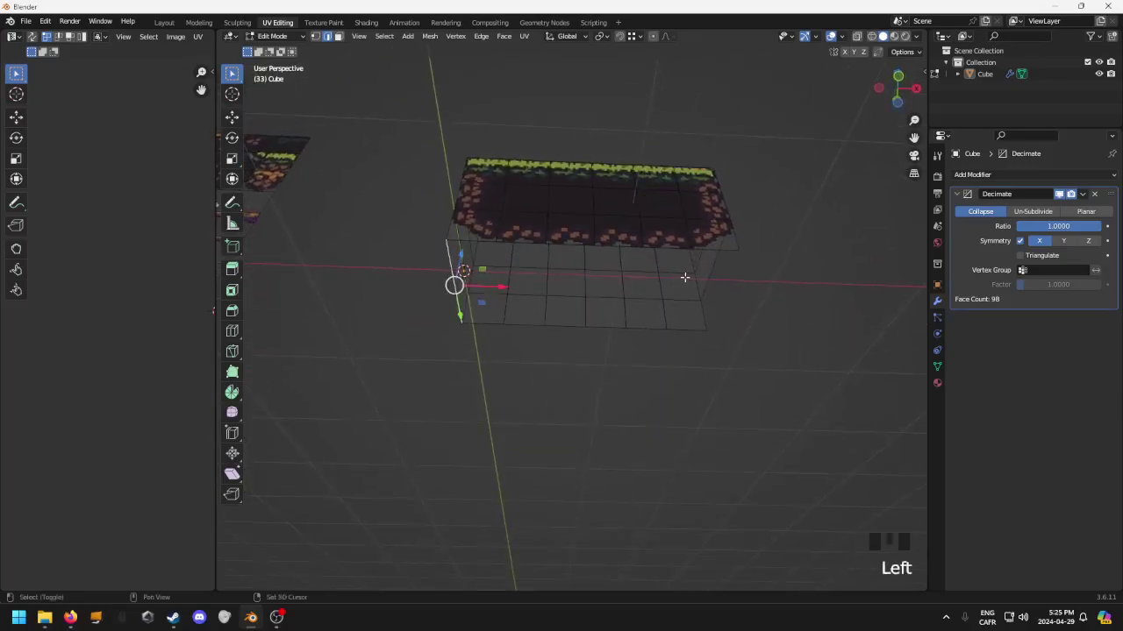
{"action": "middle_click_drag", "start_coordinate": [749, 299], "coordinate": [614, 302]}
{"action": "left_click", "coordinate": [521, 279]}
{"action": "middle_click_drag", "start_coordinate": [521, 279], "coordinate": [641, 287]}
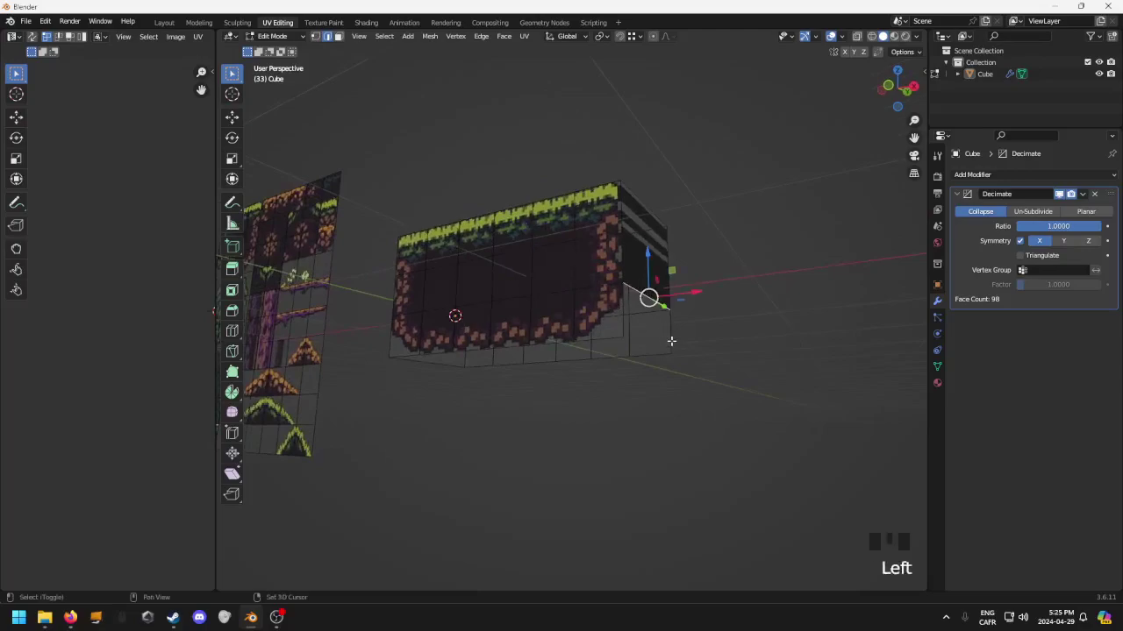
{"action": "left_click", "coordinate": [624, 338], "text": "shift"}
{"action": "left_click", "coordinate": [670, 352], "text": "shift"}
{"action": "key", "text": "f"}
{"action": "left_click", "coordinate": [652, 352]}
Fill the open underside of the platform block with a face.
{"action": "left_click", "coordinate": [649, 348]}
{"action": "middle_click_drag", "start_coordinate": [649, 348], "coordinate": [711, 307]}
{"action": "key", "text": "f"}
{"action": "left_click", "coordinate": [664, 339]}
{"action": "middle_click_drag", "start_coordinate": [664, 338], "coordinate": [679, 352]}
{"action": "middle_click_drag", "start_coordinate": [551, 294], "coordinate": [675, 333]}
{"action": "left_click", "coordinate": [653, 300]}
Select the platform block's end faces and newly filled faces in face select mode.
{"action": "key", "text": "a"}
{"action": "left_click", "coordinate": [530, 223]}
{"action": "left_click_drag", "start_coordinate": [530, 223], "coordinate": [603, 386]}
{"action": "middle_click_drag", "start_coordinate": [601, 399], "coordinate": [649, 263]}
{"action": "left_click", "coordinate": [659, 184]}
{"action": "left_click_drag", "start_coordinate": [660, 184], "coordinate": [679, 428]}
{"action": "key", "text": "3"}
{"action": "left_click", "coordinate": [675, 369]}
{"action": "middle_click_drag", "start_coordinate": [675, 368], "coordinate": [670, 257]}
{"action": "left_click_drag", "start_coordinate": [670, 257], "coordinate": [681, 318]}
{"action": "key", "text": "ctrl+z"}
{"action": "left_click", "coordinate": [692, 345], "text": "shift"}
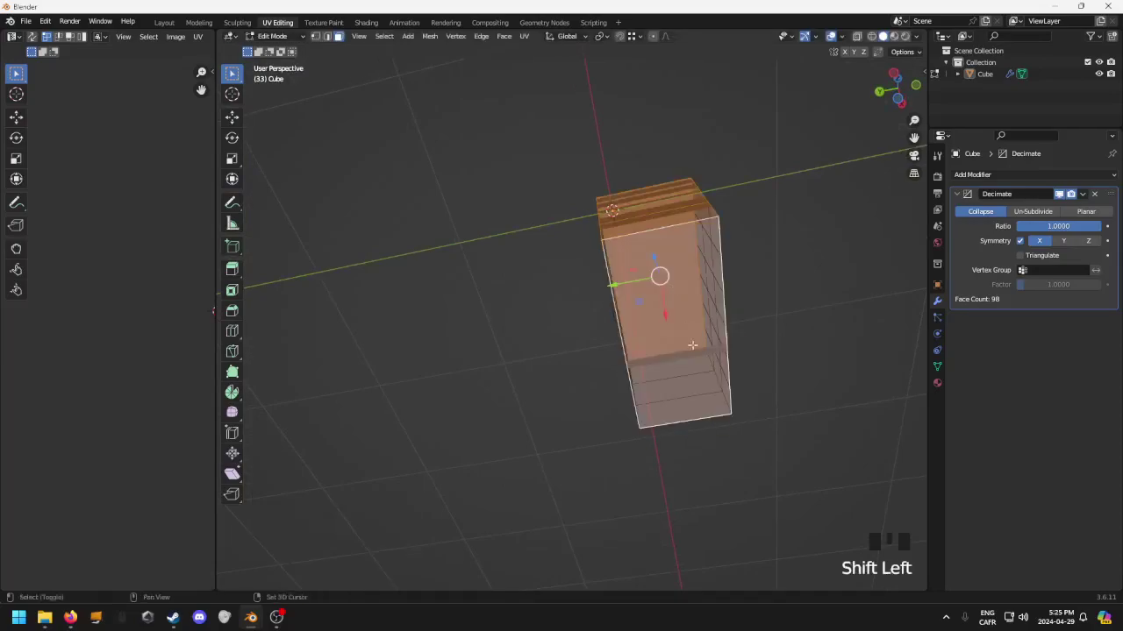
{"action": "middle_click_drag", "start_coordinate": [692, 345], "coordinate": [591, 486]}
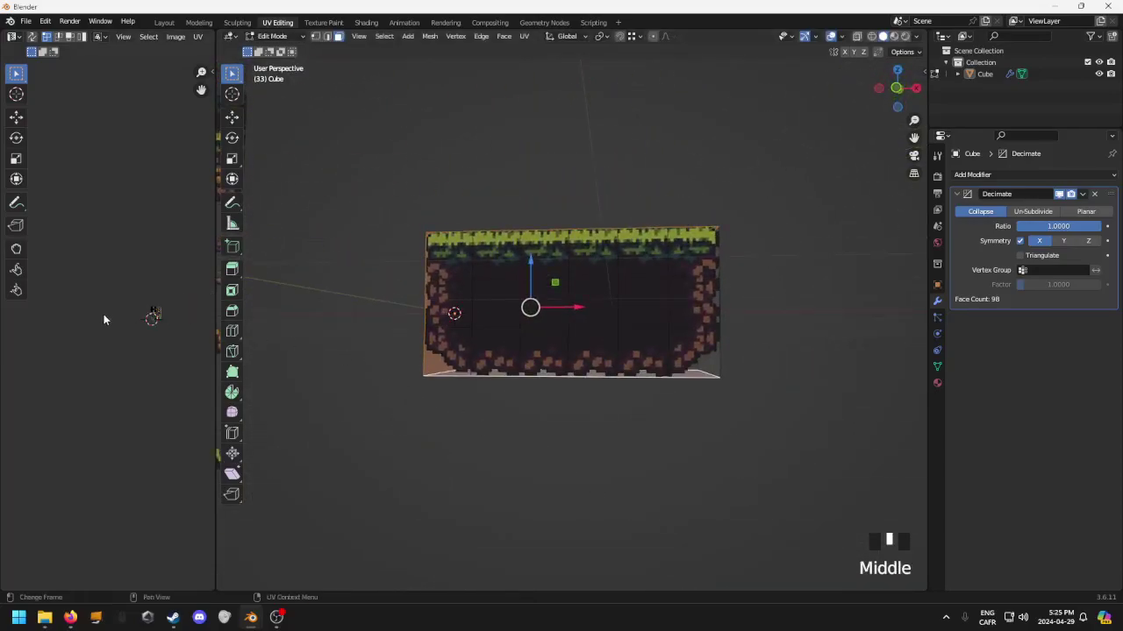
Collapse all UVs of the selected faces to a single point by scaling them to 0 in the UV Editor.
{"action": "scroll", "coordinate": [167, 307], "scroll_direction": "up", "scroll_amount": 6}
{"action": "scroll", "coordinate": [70, 333], "scroll_direction": "up", "scroll_amount": 9}
{"action": "key", "text": "a"}
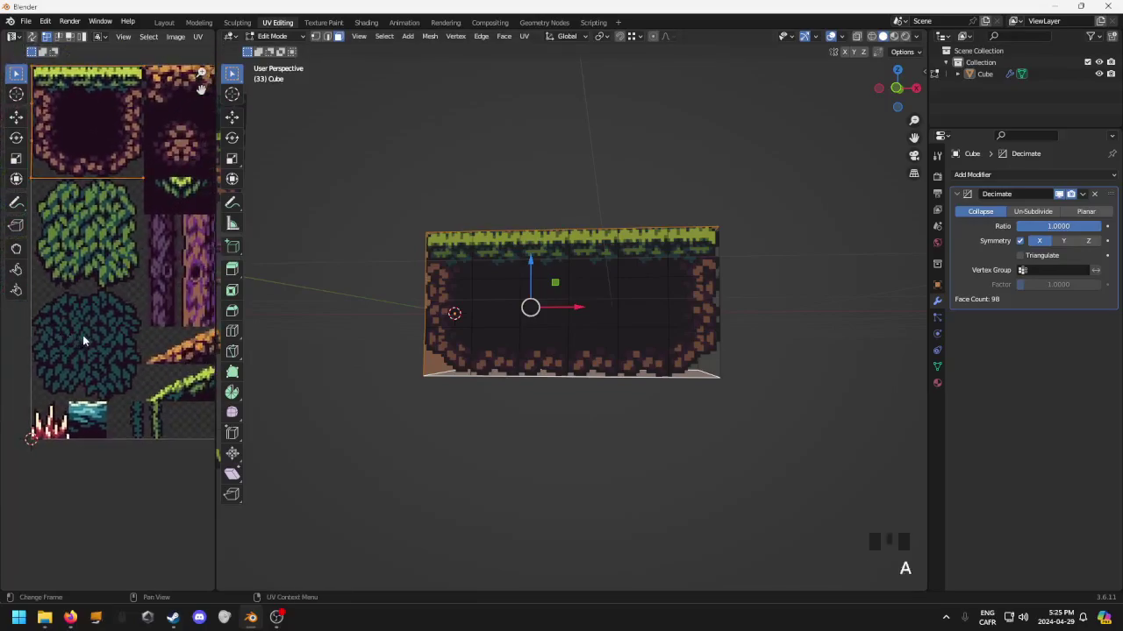
{"action": "key", "text": "s"}
{"action": "key", "text": "0"}
{"action": "key", "text": "Return"}
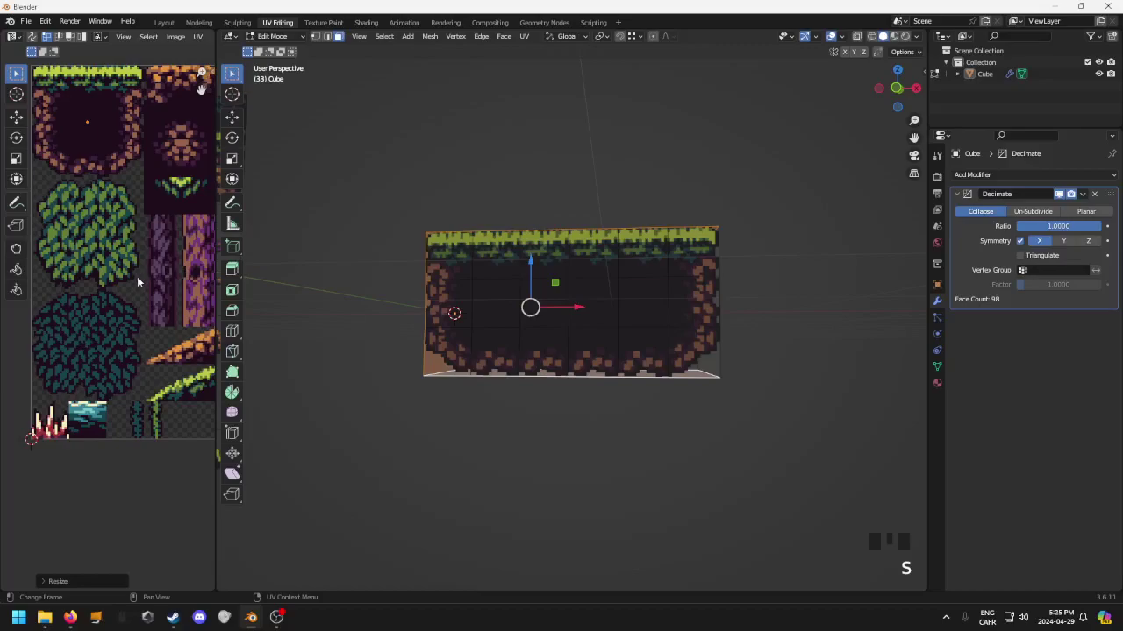
Inspect the retextured side faces of the platform block from the end and the front.
{"action": "left_click", "coordinate": [782, 345]}
{"action": "middle_click_drag", "start_coordinate": [781, 346], "coordinate": [554, 334]}
{"action": "left_click", "coordinate": [459, 337]}
{"action": "left_click", "coordinate": [454, 289]}
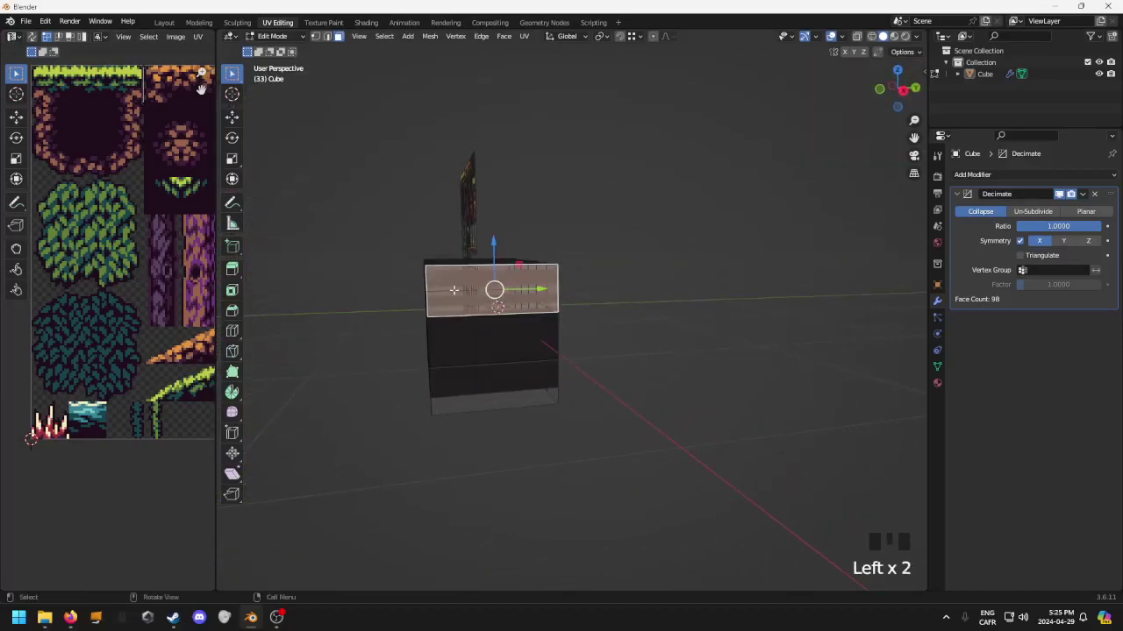
{"action": "left_click", "coordinate": [597, 433]}
{"action": "middle_click_drag", "start_coordinate": [597, 433], "coordinate": [699, 428]}
{"action": "left_click", "coordinate": [917, 37]}
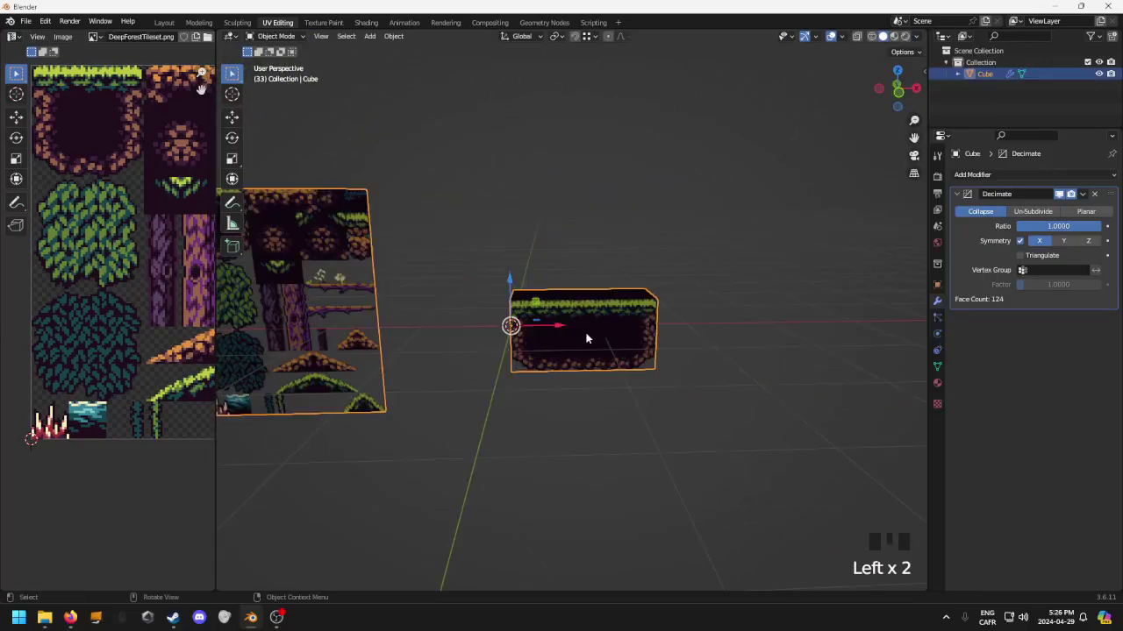
{"action": "key", "text": "F3"}
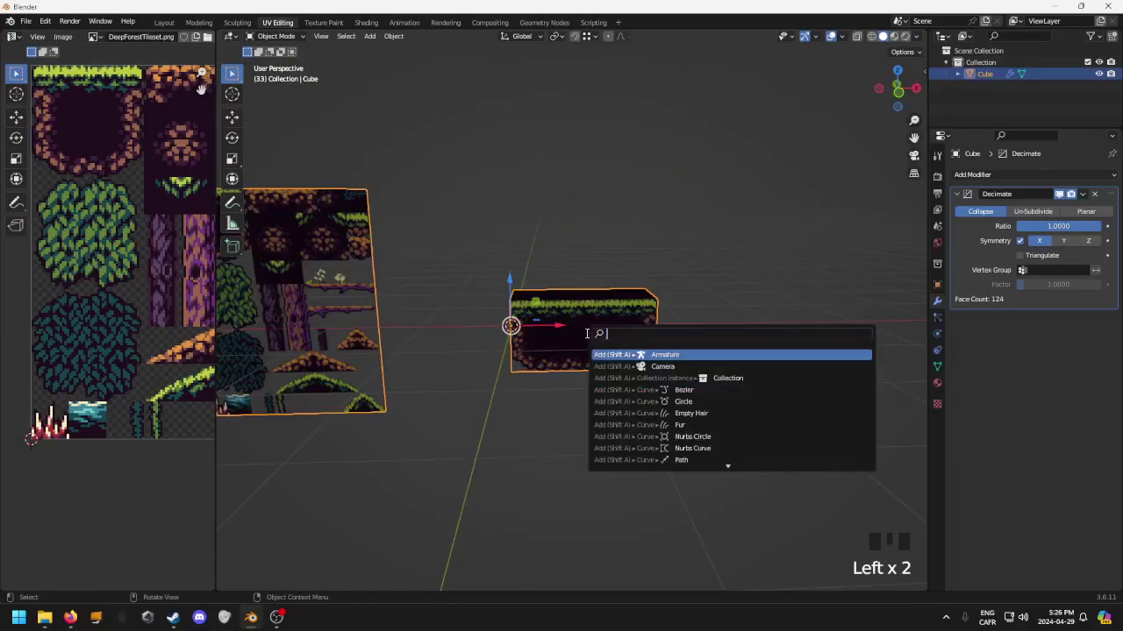
{"action": "type", "text": "separ"}
{"action": "key", "text": "BackSpace"}
{"action": "key", "text": "BackSpace"}
{"action": "key", "text": "BackSpace"}
{"action": "key", "text": "BackSpace"}
{"action": "key", "text": "BackSpace"}
Bring both the tileset sheet and the platform block into view and enter Edit Mode on the Cube.
{"action": "middle_click_drag", "start_coordinate": [492, 404], "coordinate": [576, 363]}
{"action": "left_click", "coordinate": [607, 406]}
{"action": "middle_click_drag", "start_coordinate": [608, 406], "coordinate": [594, 347]}
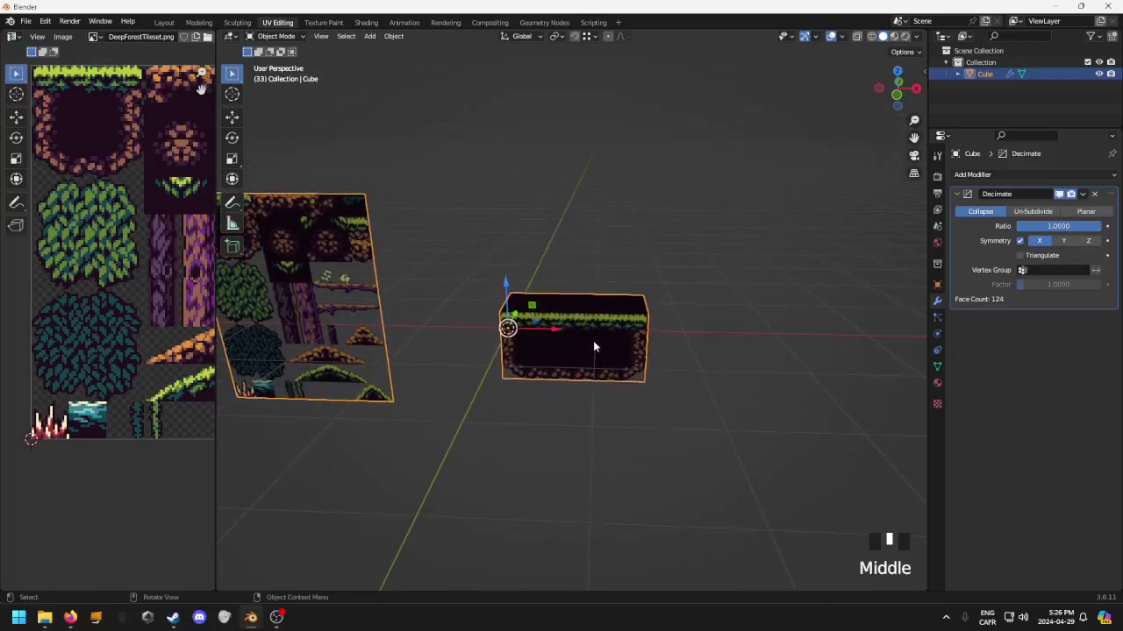
{"action": "left_click", "coordinate": [607, 413]}
{"action": "middle_click_drag", "start_coordinate": [450, 350], "coordinate": [579, 341], "text": "shift"}
{"action": "left_click", "coordinate": [437, 265]}
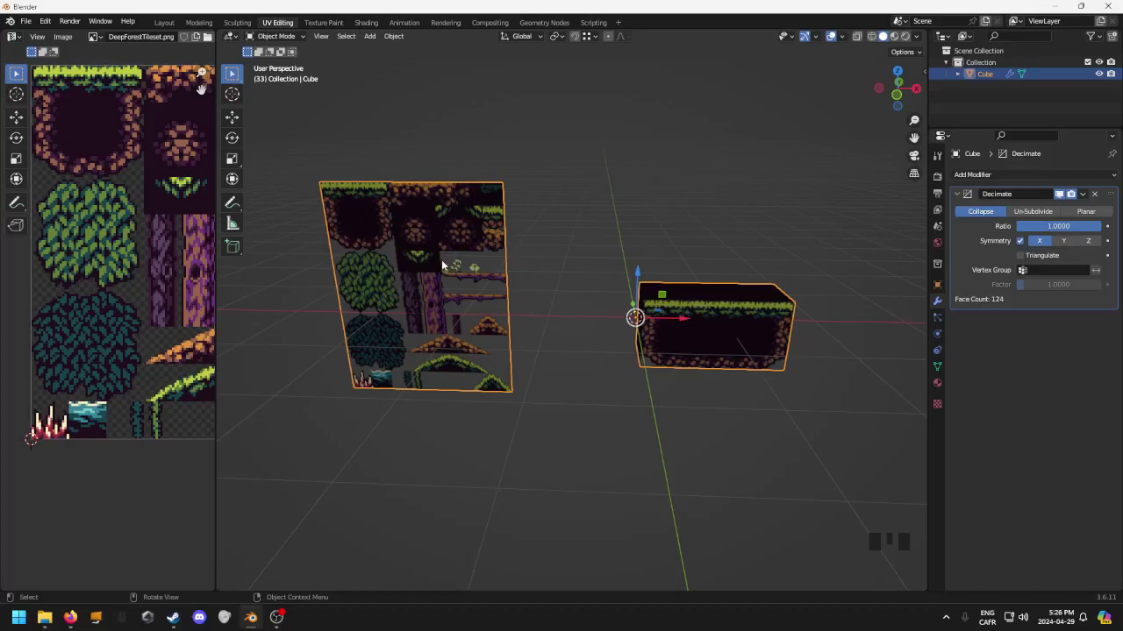
{"action": "key", "text": "Tab"}
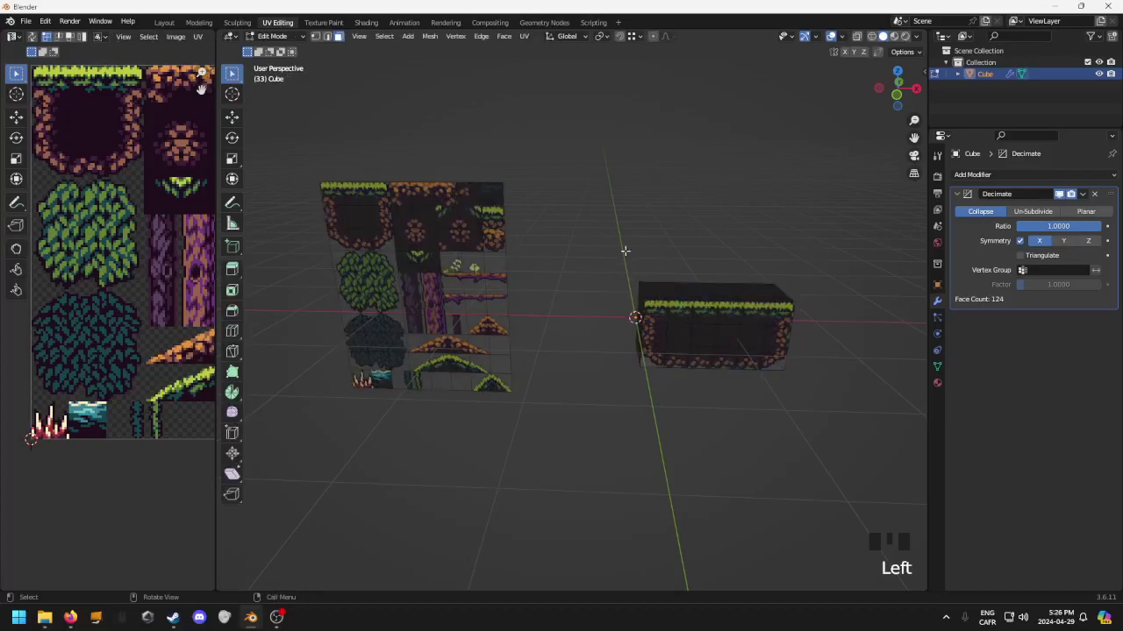
Try to select every face of the platform block from several angles without X-ray, undoing an accidental move.
{"action": "left_click_drag", "start_coordinate": [630, 257], "coordinate": [803, 437]}
{"action": "middle_click_drag", "start_coordinate": [802, 437], "coordinate": [772, 396]}
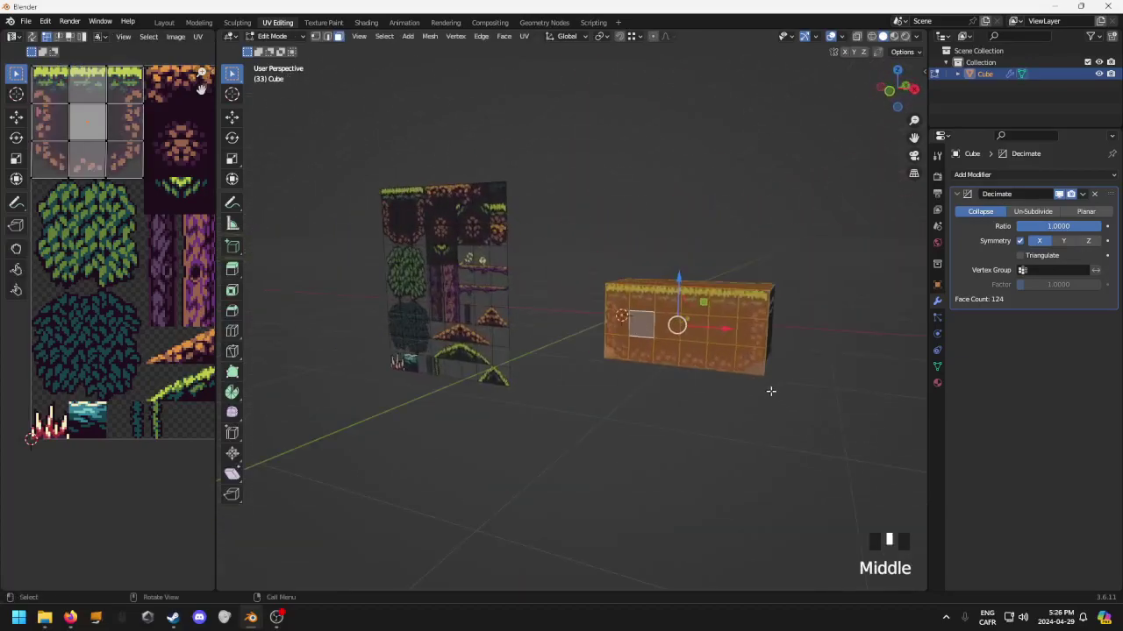
{"action": "middle_click_drag", "start_coordinate": [761, 335], "coordinate": [692, 351]}
{"action": "left_click_drag", "start_coordinate": [570, 363], "coordinate": [561, 333], "text": "shift"}
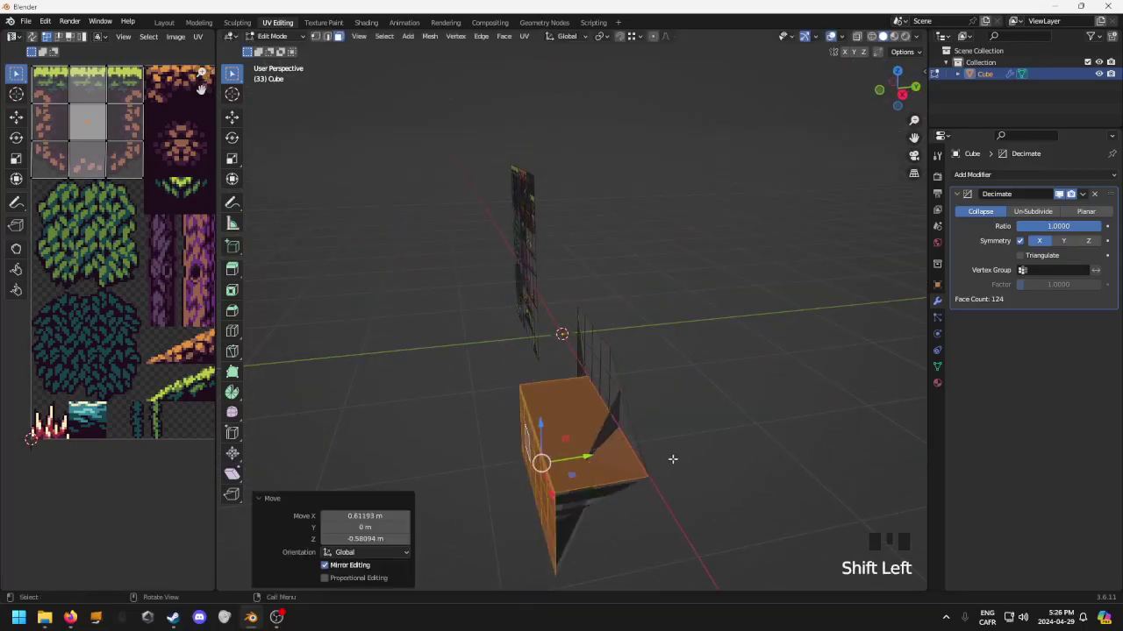
{"action": "key", "text": "ctrl+z"}
{"action": "left_click", "coordinate": [571, 384], "text": "shift"}
{"action": "middle_click_drag", "start_coordinate": [681, 459], "coordinate": [494, 360]}
{"action": "left_click_drag", "start_coordinate": [340, 229], "coordinate": [509, 387], "text": "shift"}
{"action": "middle_click_drag", "start_coordinate": [509, 387], "coordinate": [489, 306]}
{"action": "left_click", "coordinate": [489, 305], "text": "shift"}
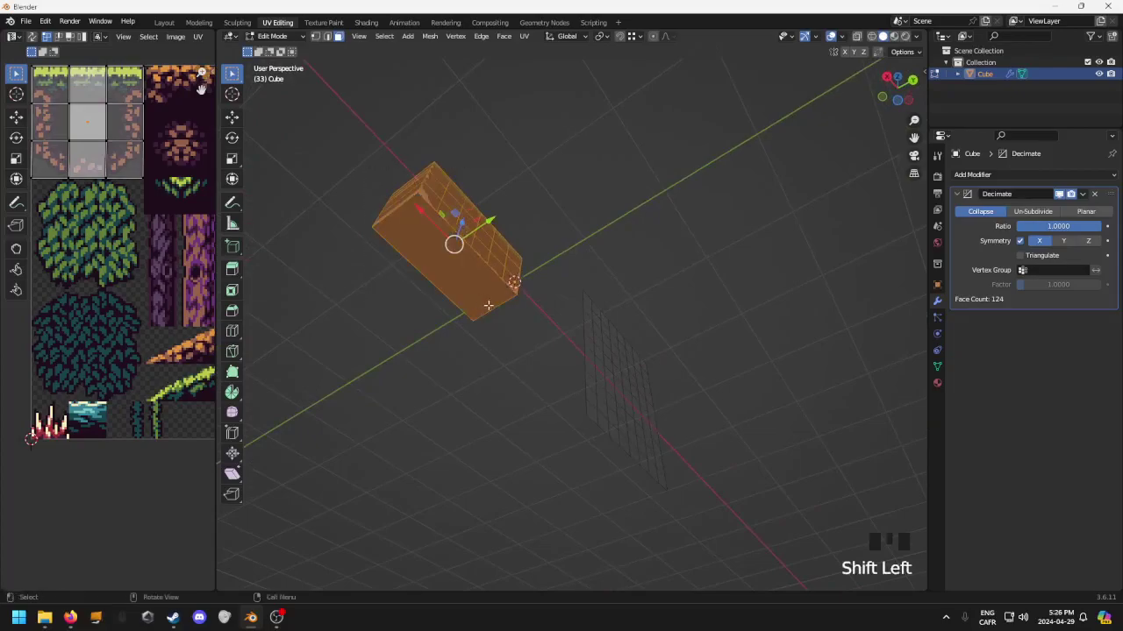
{"action": "middle_click_drag", "start_coordinate": [382, 199], "coordinate": [727, 245]}
{"action": "left_click", "coordinate": [735, 240]}
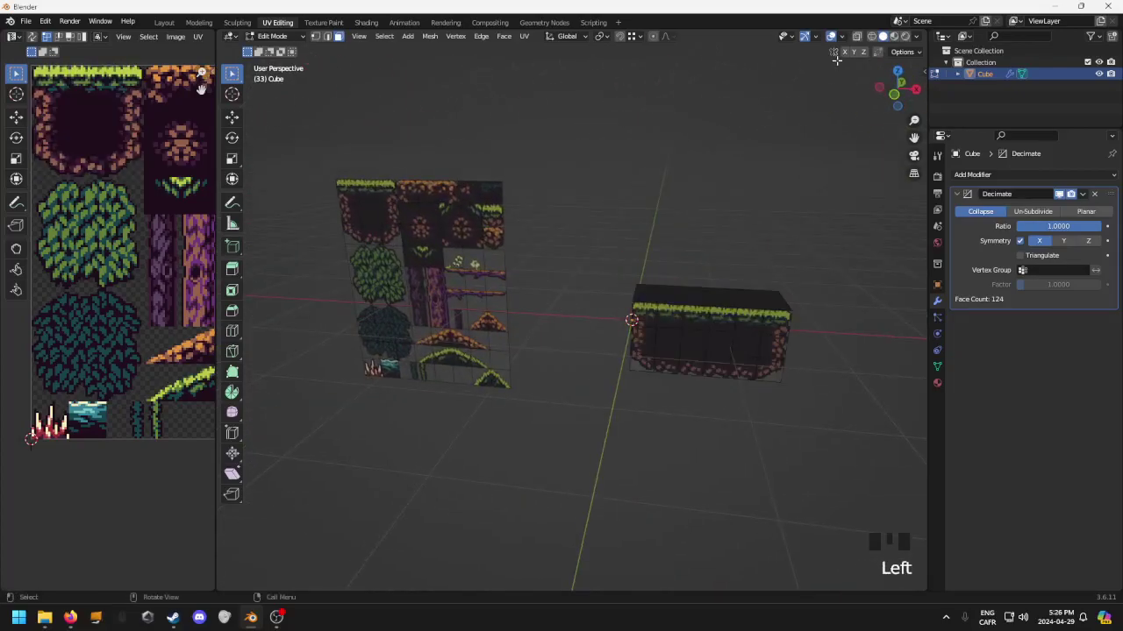
Turn on X-ray display, select the whole platform block and separate the selection into its own object.
{"action": "left_click", "coordinate": [917, 36]}
{"action": "left_click", "coordinate": [782, 402]}
{"action": "mouse_move", "coordinate": [614, 226]}
{"action": "left_mouse_down"}
{"action": "mouse_move", "coordinate": [716, 368]}
{"action": "mouse_move", "coordinate": [817, 438]}
{"action": "left_mouse_up"}
{"action": "middle_click_drag", "start_coordinate": [778, 443], "coordinate": [804, 378]}
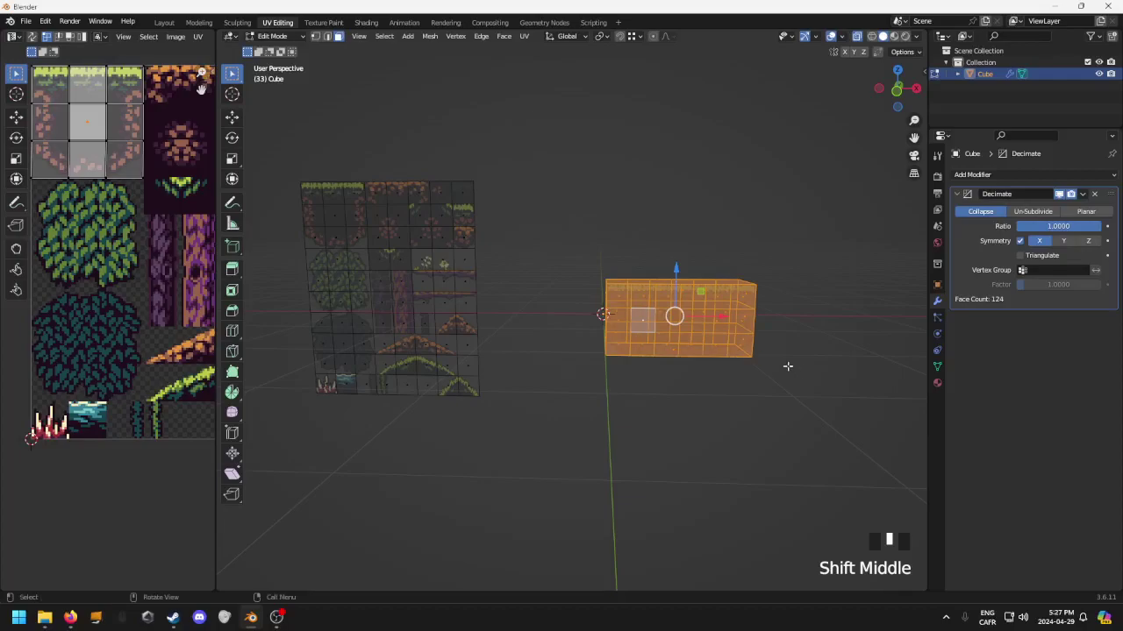
{"action": "right_click", "coordinate": [693, 329]}
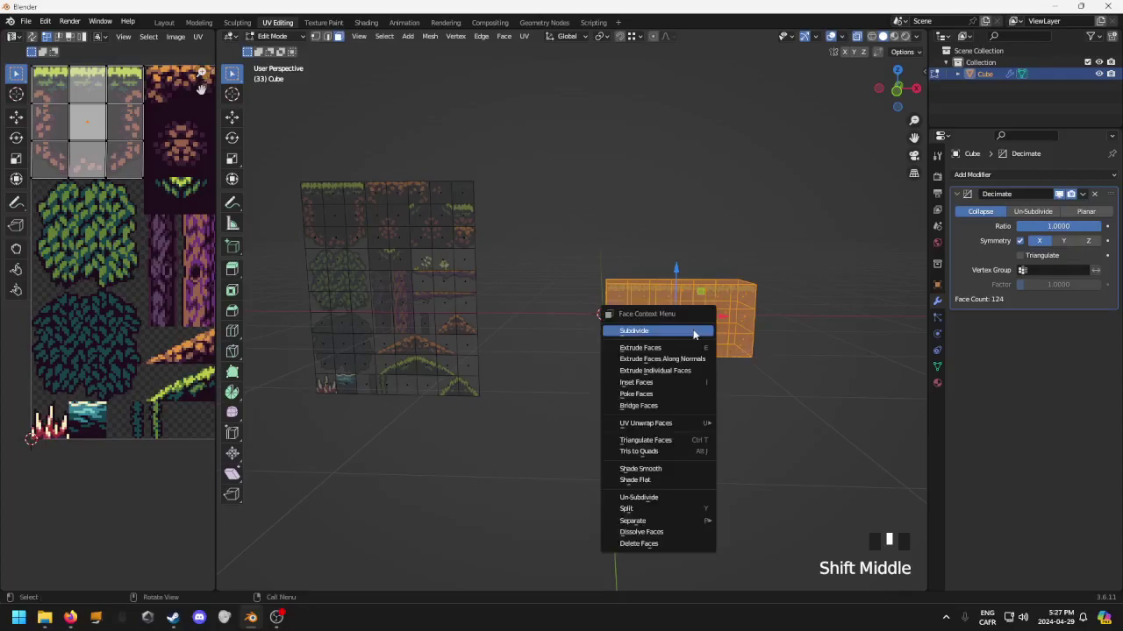
{"action": "mouse_move", "coordinate": [679, 522]}
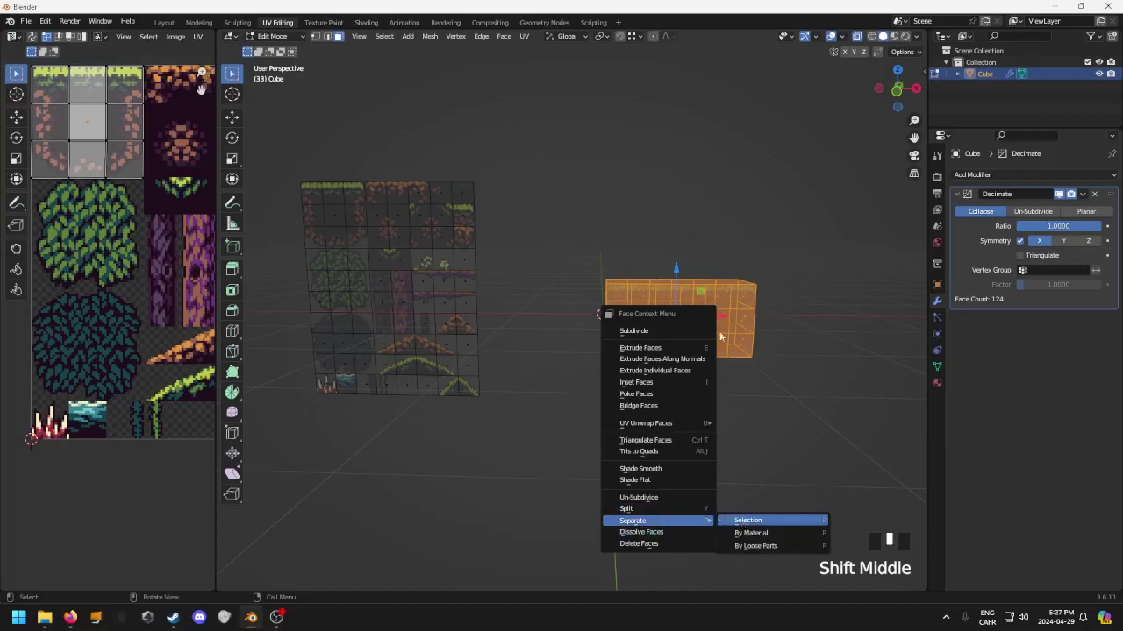
{"action": "left_click", "coordinate": [744, 522]}
Return to Object Mode and select only the separated platform object.
{"action": "left_click", "coordinate": [989, 85]}
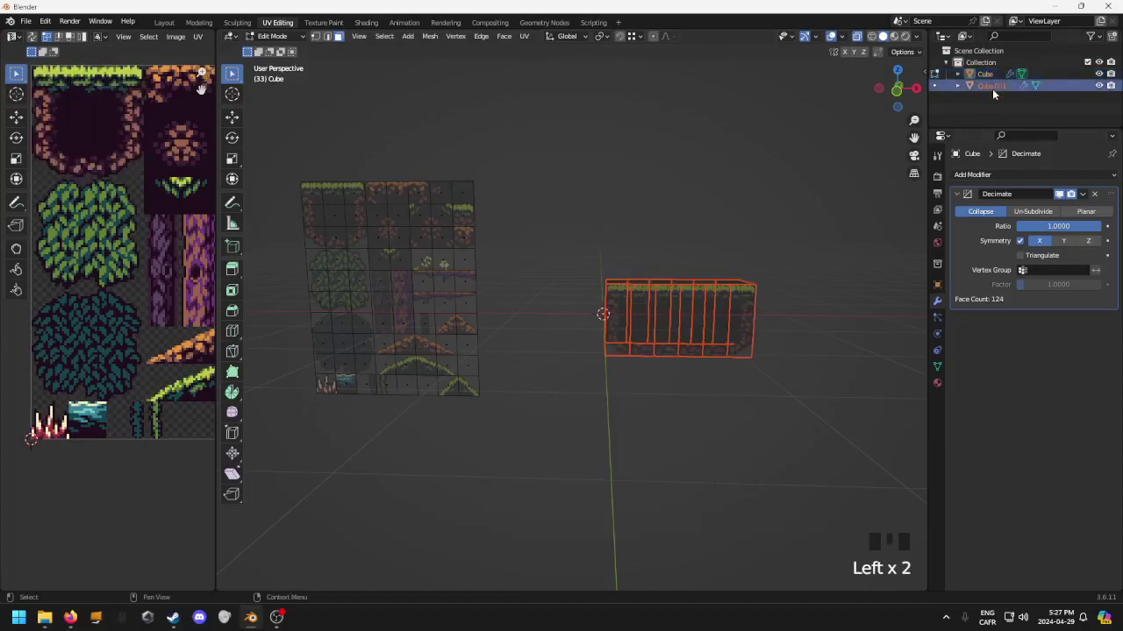
{"action": "left_click", "coordinate": [769, 268]}
{"action": "middle_click_drag", "start_coordinate": [784, 344], "coordinate": [764, 376]}
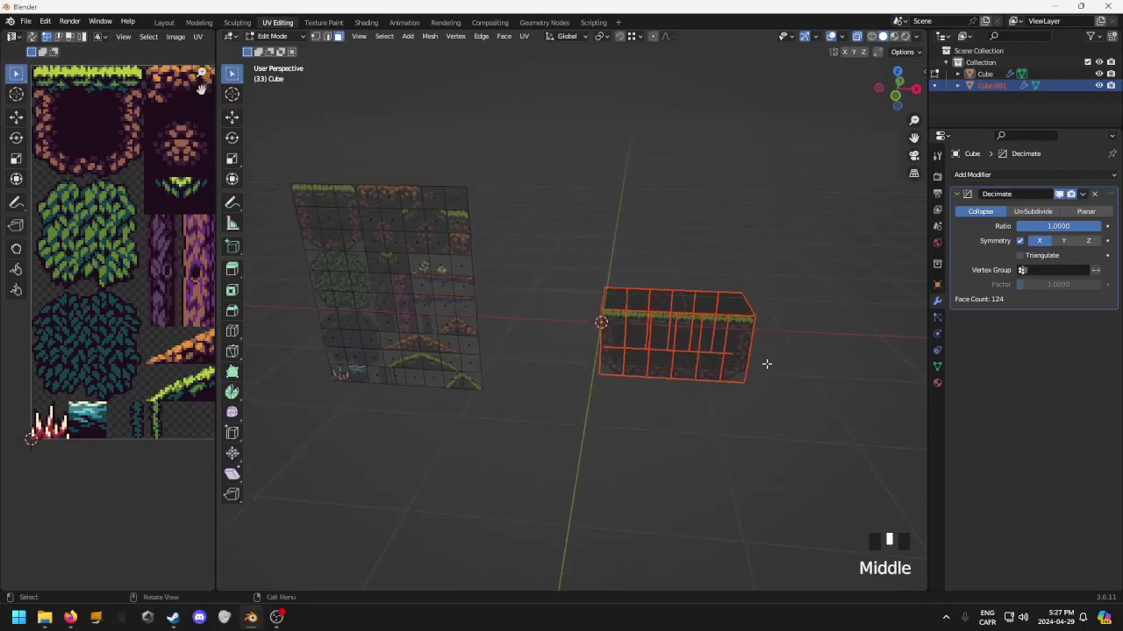
{"action": "key", "text": "Tab"}
{"action": "left_click", "coordinate": [801, 352]}
{"action": "middle_click_drag", "start_coordinate": [788, 359], "coordinate": [787, 330]}
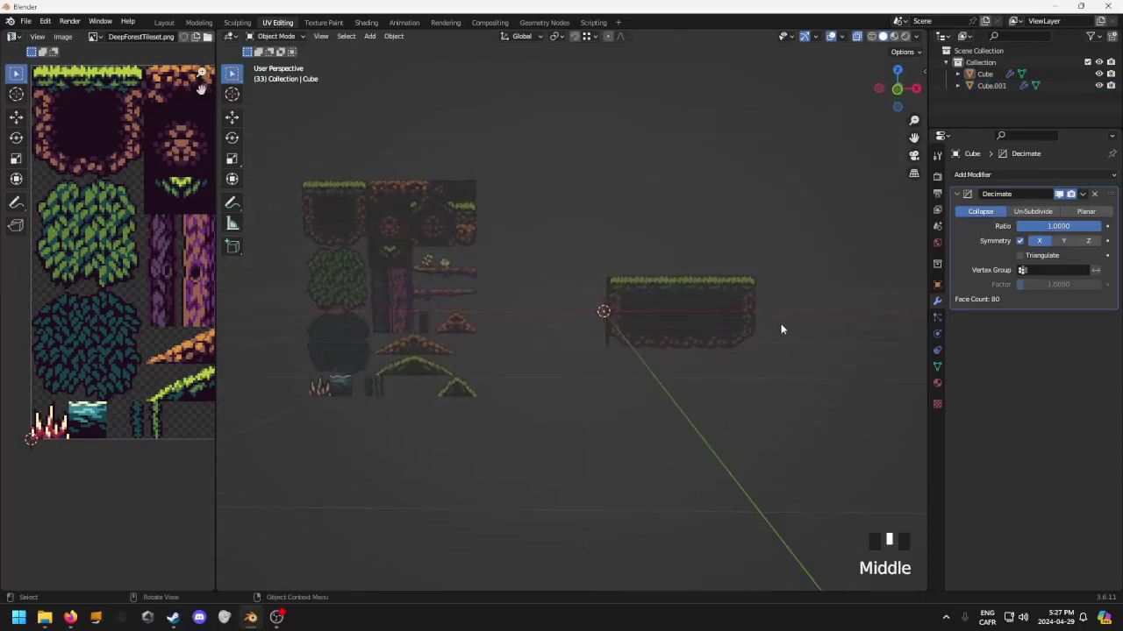
{"action": "left_click", "coordinate": [917, 41]}
{"action": "double_click", "coordinate": [720, 342]}
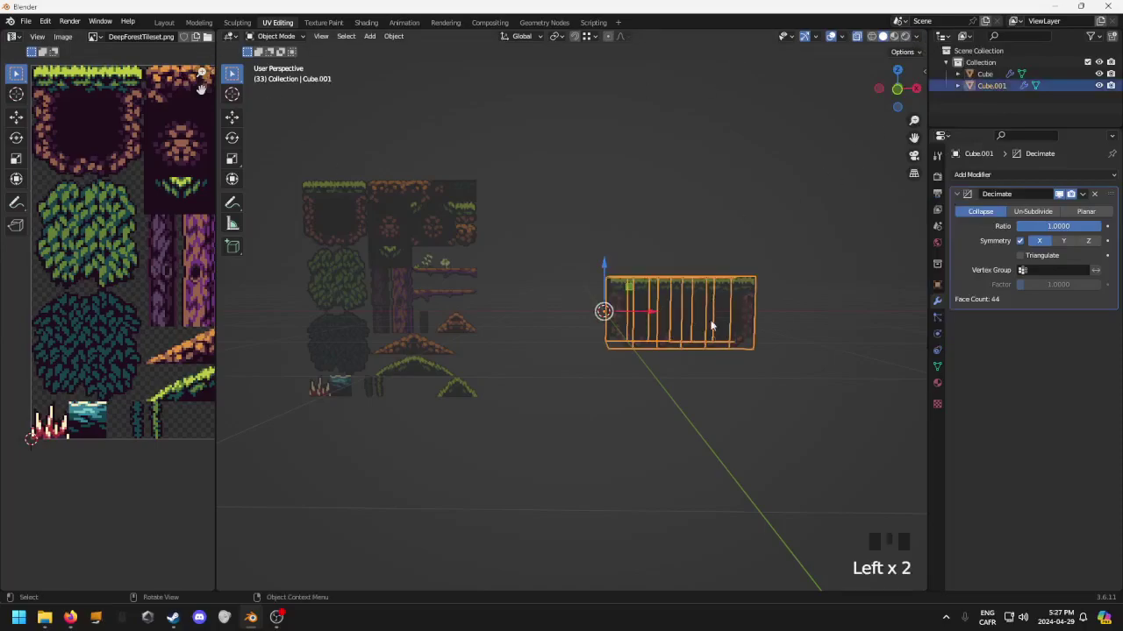
Compare the viewport shading modes, return to solid shading, turn off X-ray display and deselect the platform.
{"action": "left_click", "coordinate": [917, 39]}
{"action": "left_click", "coordinate": [934, 41]}
{"action": "left_click", "coordinate": [905, 36]}
{"action": "left_click", "coordinate": [916, 37]}
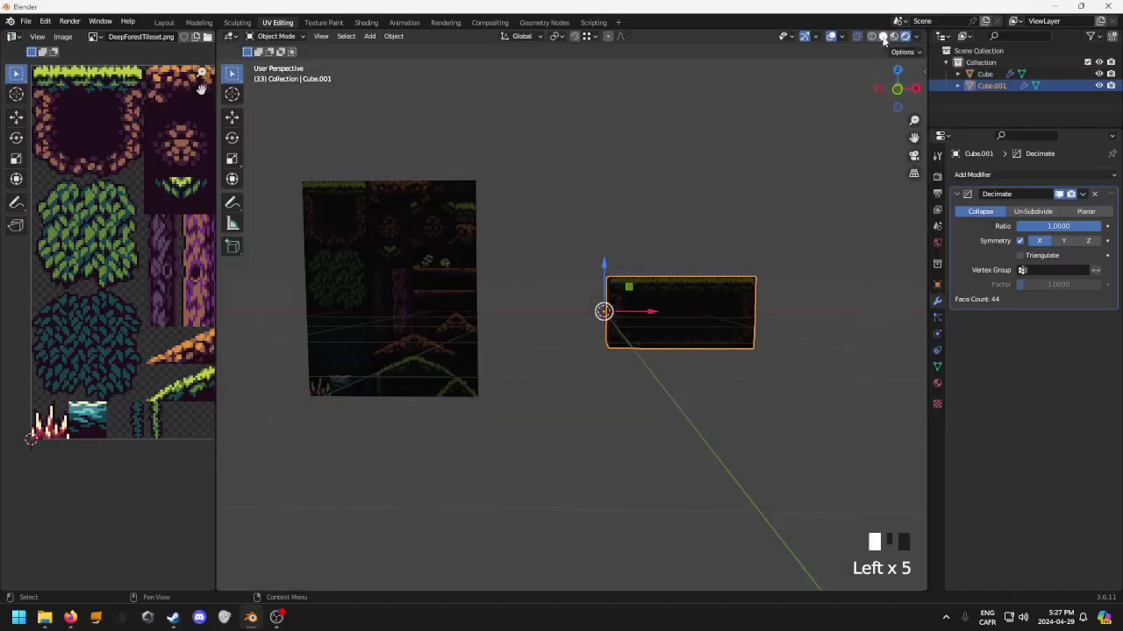
{"action": "left_click", "coordinate": [883, 36]}
{"action": "left_click", "coordinate": [917, 37]}
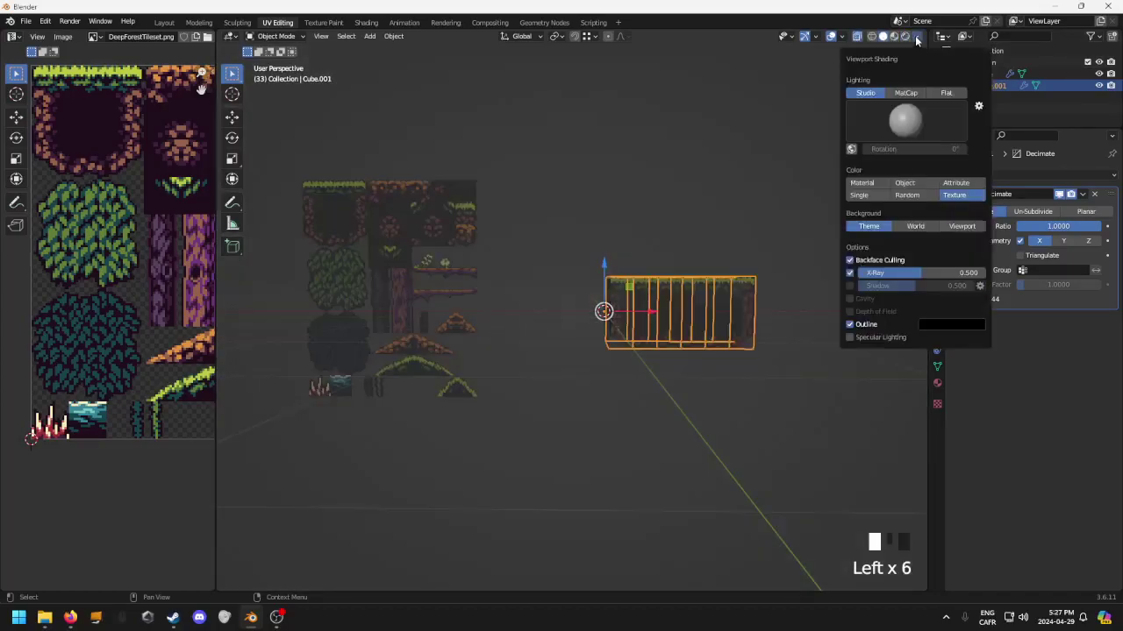
{"action": "left_click", "coordinate": [850, 275]}
{"action": "left_click", "coordinate": [789, 312]}
{"action": "middle_click_drag", "start_coordinate": [789, 312], "coordinate": [715, 318], "text": "shift"}
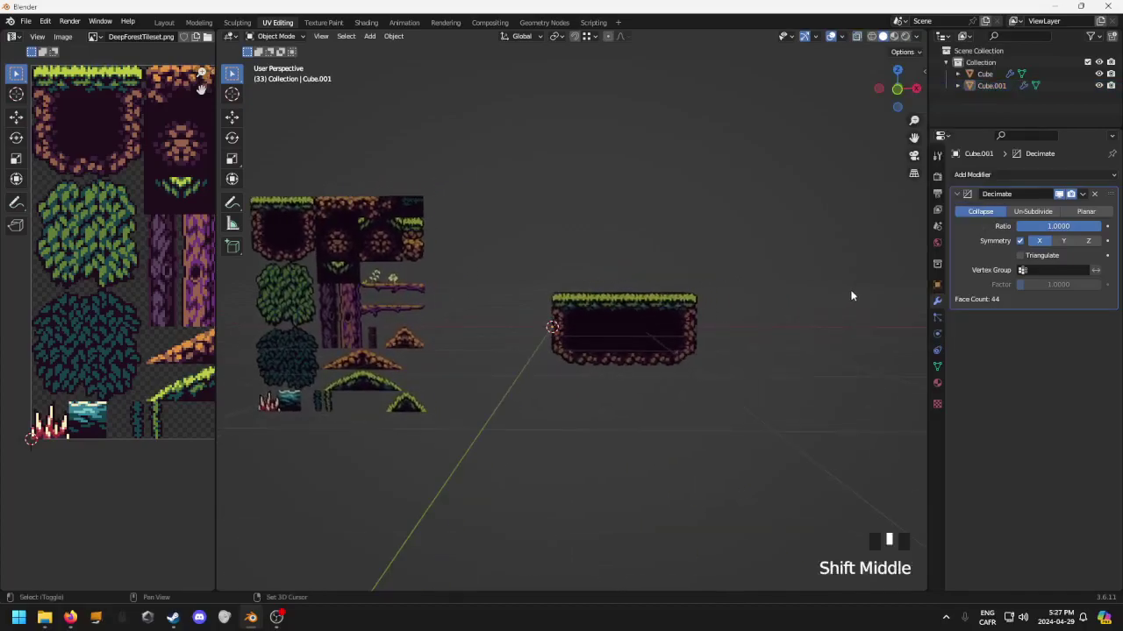
Remove the Decimate modifier from the separated platform object and select the platform block.
{"action": "left_click", "coordinate": [1096, 195]}
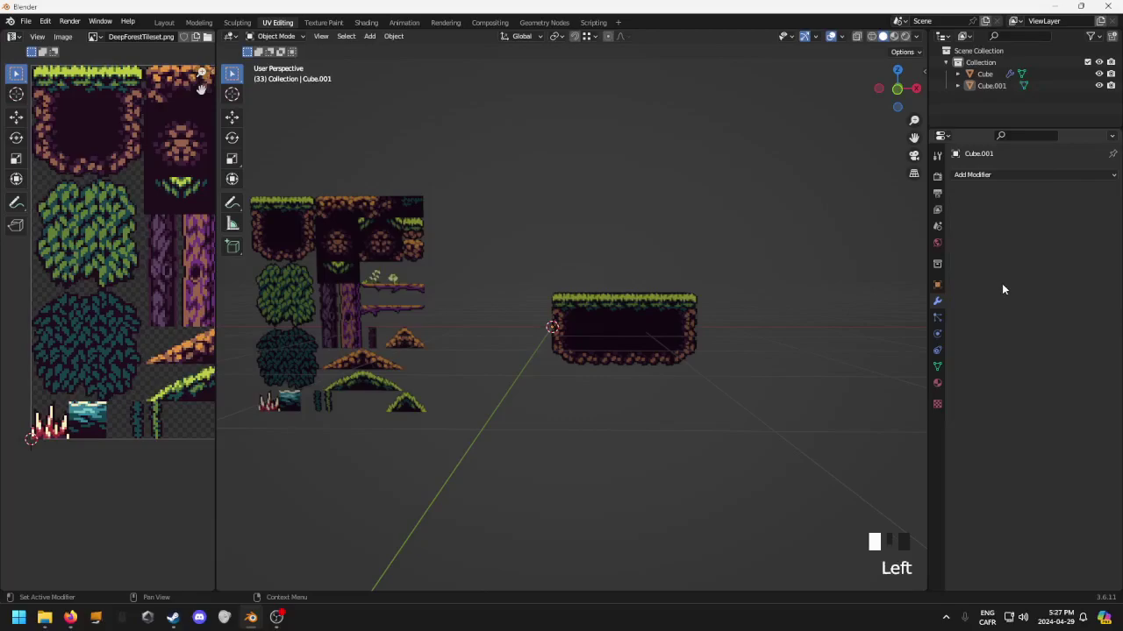
{"action": "middle_click_drag", "start_coordinate": [802, 310], "coordinate": [713, 336]}
{"action": "left_click", "coordinate": [653, 336]}
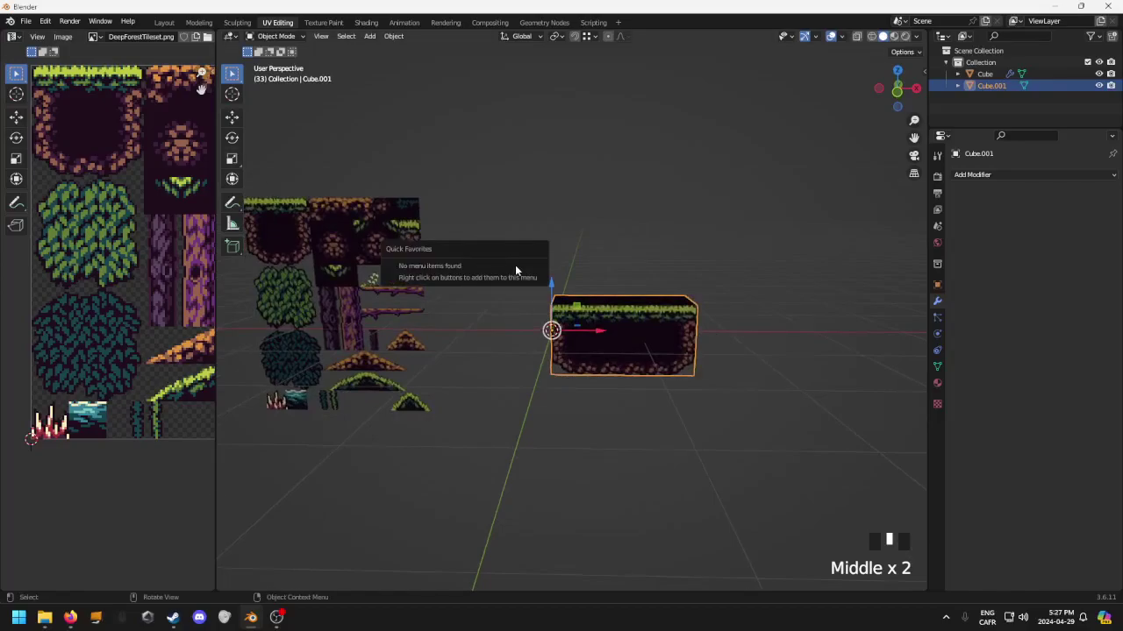
Add the Export as MDL command to the Quick Favorites.
{"action": "left_click", "coordinate": [616, 339]}
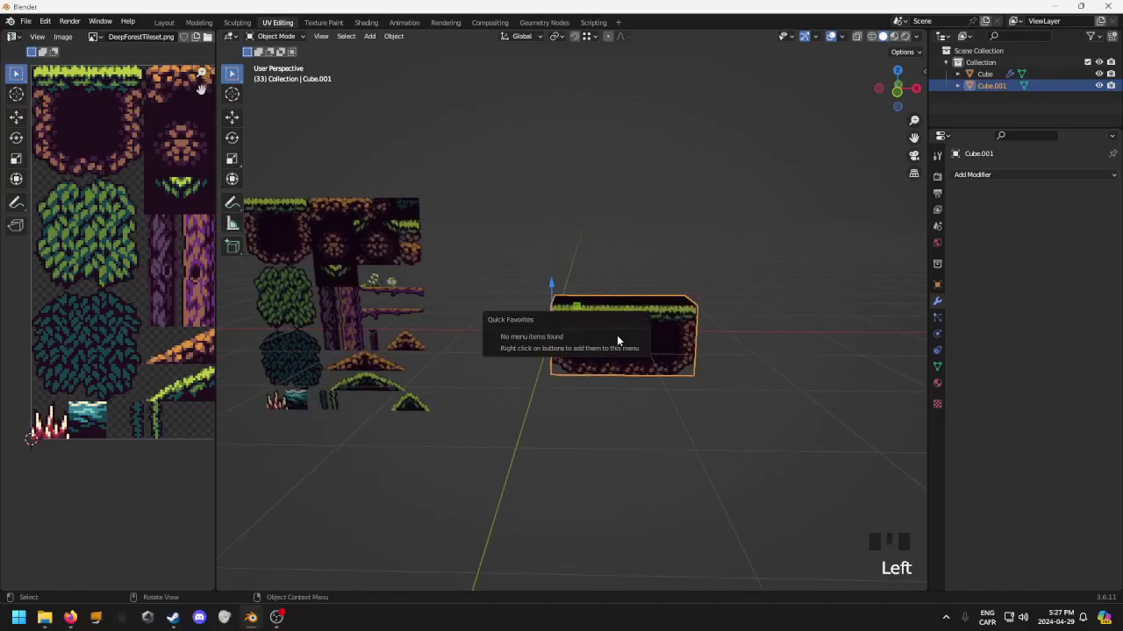
{"action": "left_click", "coordinate": [26, 21]}
{"action": "mouse_move", "coordinate": [51, 191]}
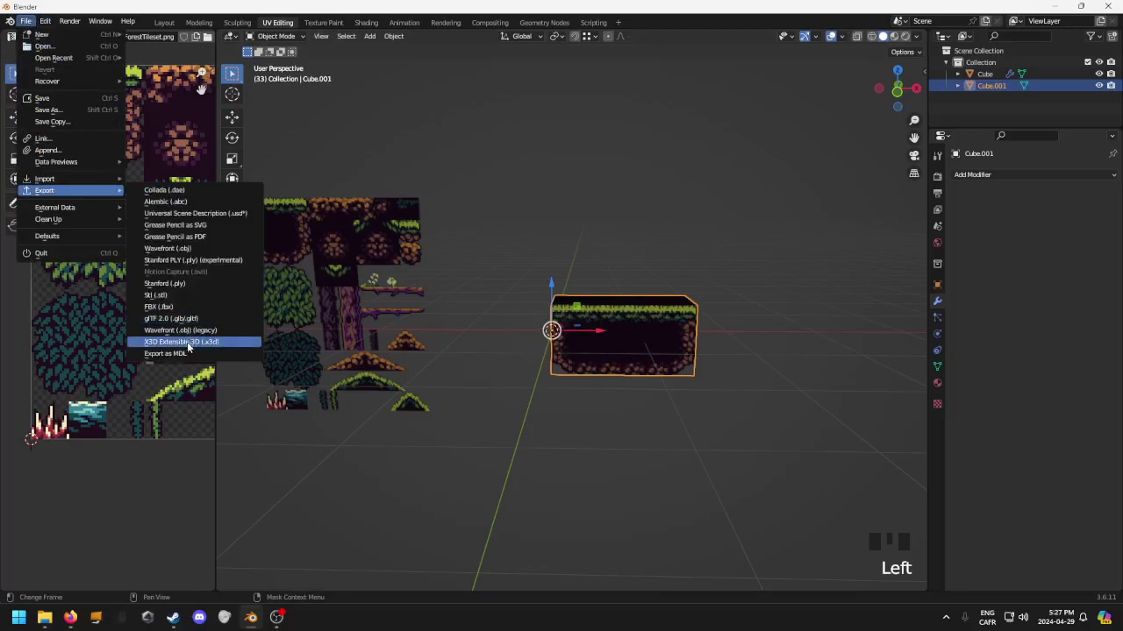
{"action": "key", "text": "q"}
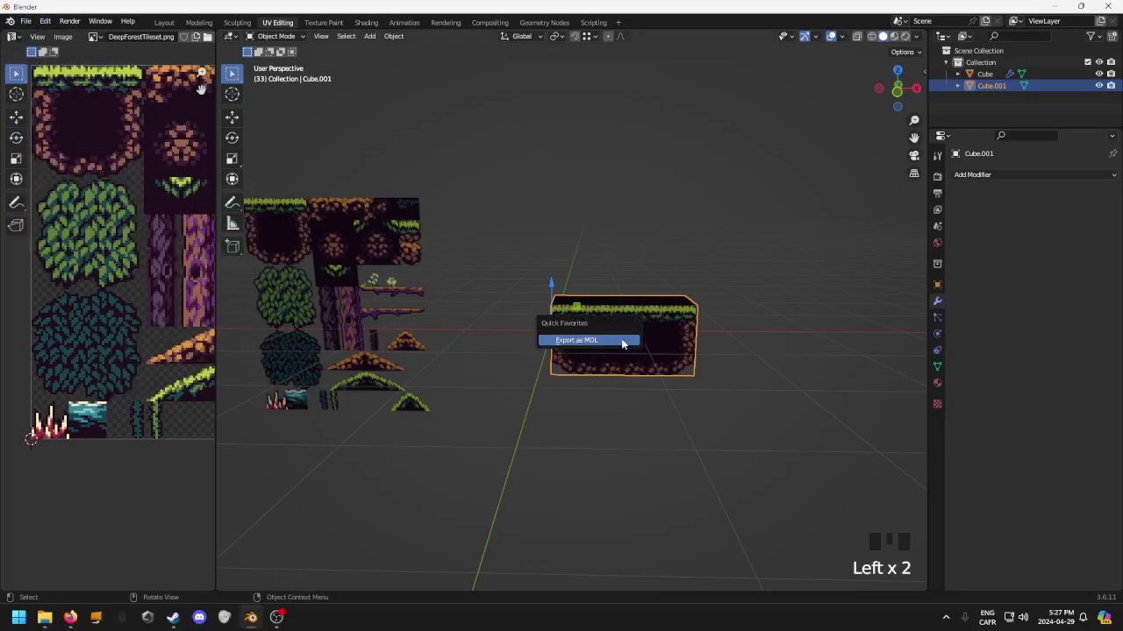
Start the MDL export of the selected platform and set its scale multiplier to 100.
{"action": "left_click", "coordinate": [618, 340]}
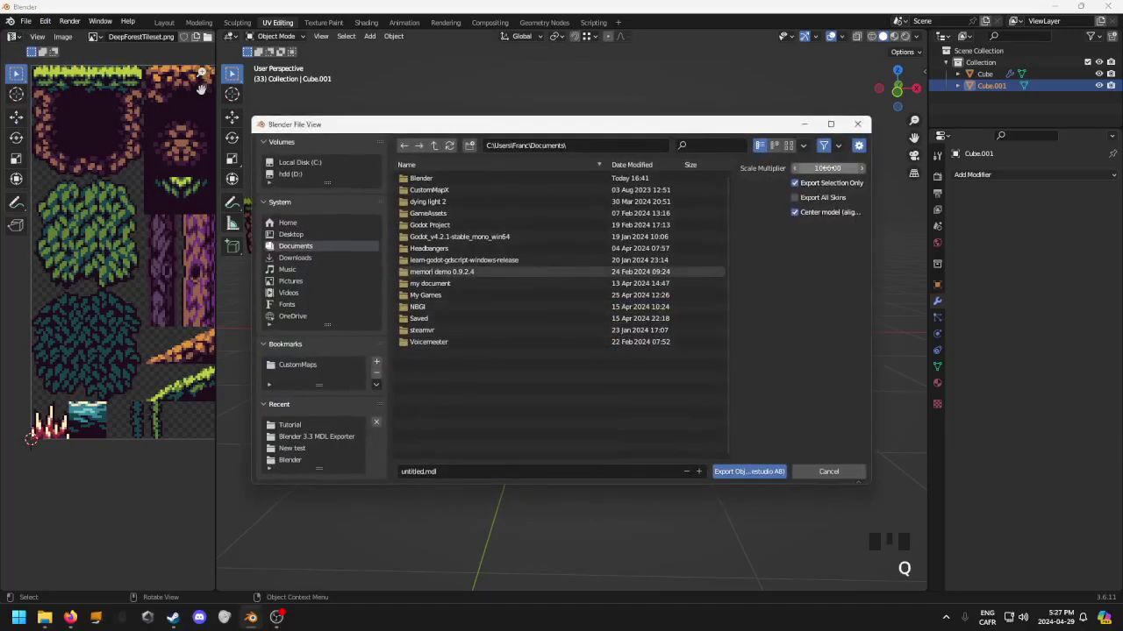
{"action": "left_click", "coordinate": [827, 168]}
{"action": "type", "text": "100"}
{"action": "key", "text": "Return"}
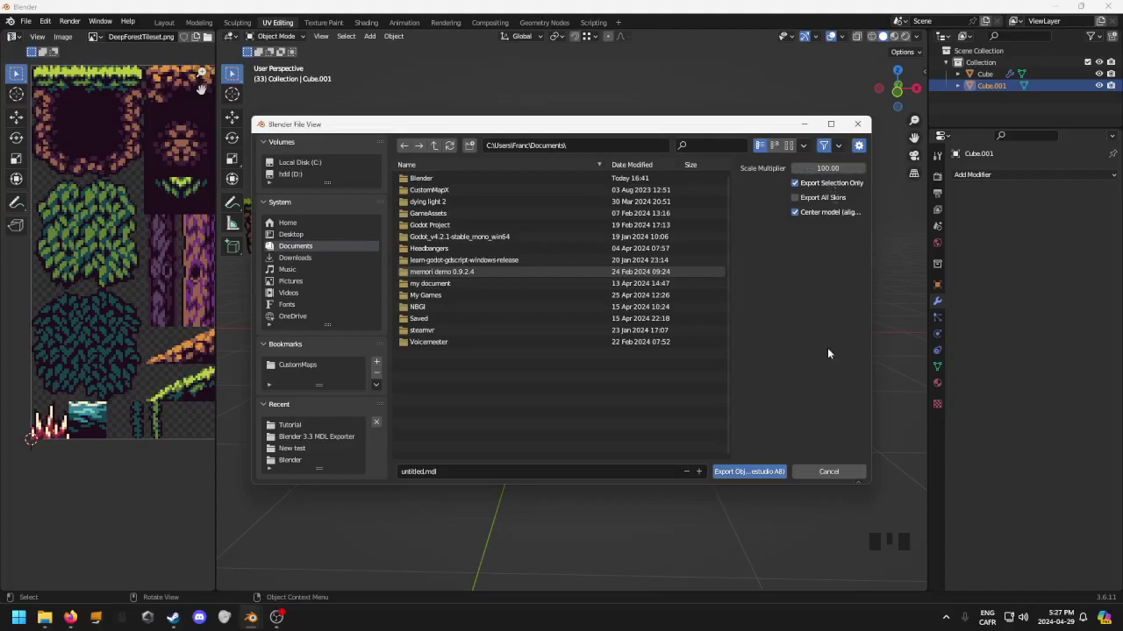
Export the platform block into the CustomMaps Tutorial folder as myfirstblock.mdl.
{"action": "left_click", "coordinate": [309, 372]}
{"action": "double_click", "coordinate": [447, 226]}
{"action": "left_click", "coordinate": [430, 472]}
{"action": "left_click_drag", "start_coordinate": [424, 472], "coordinate": [369, 476]}
{"action": "type", "text": "mytiles"}
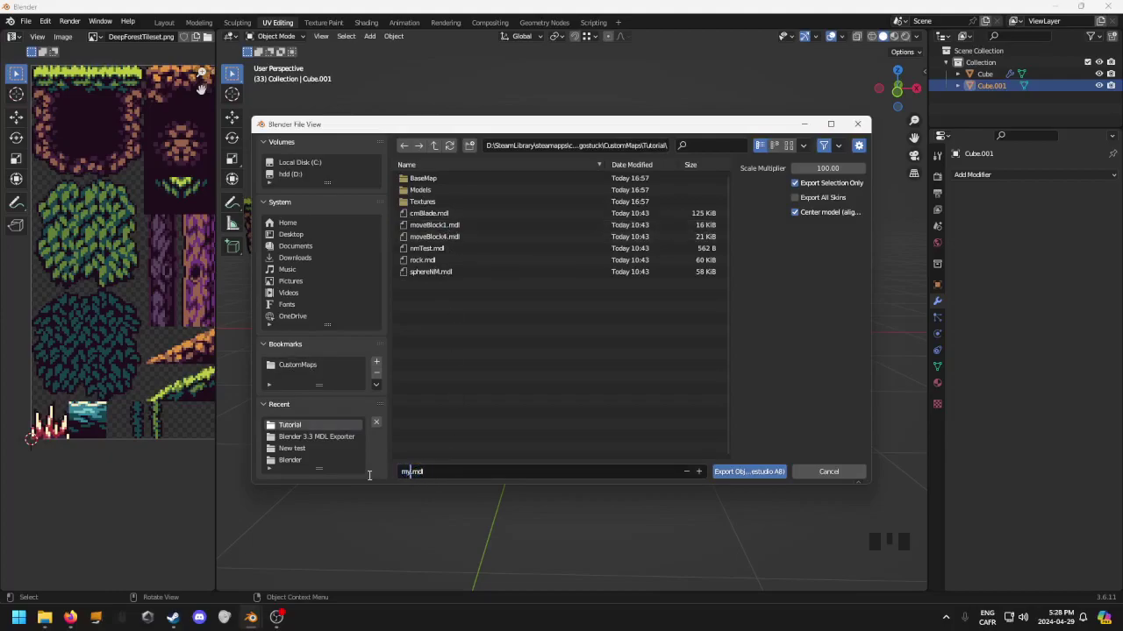
{"action": "type", "text": "block"}
{"action": "left_click", "coordinate": [759, 471]}
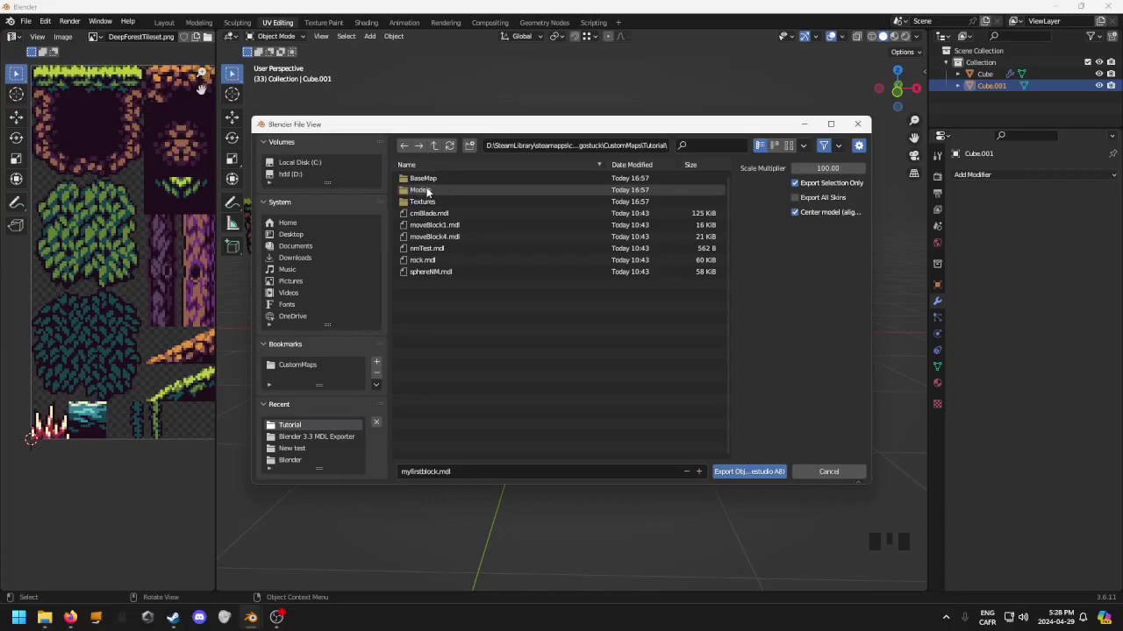
{"action": "left_click", "coordinate": [750, 472]}
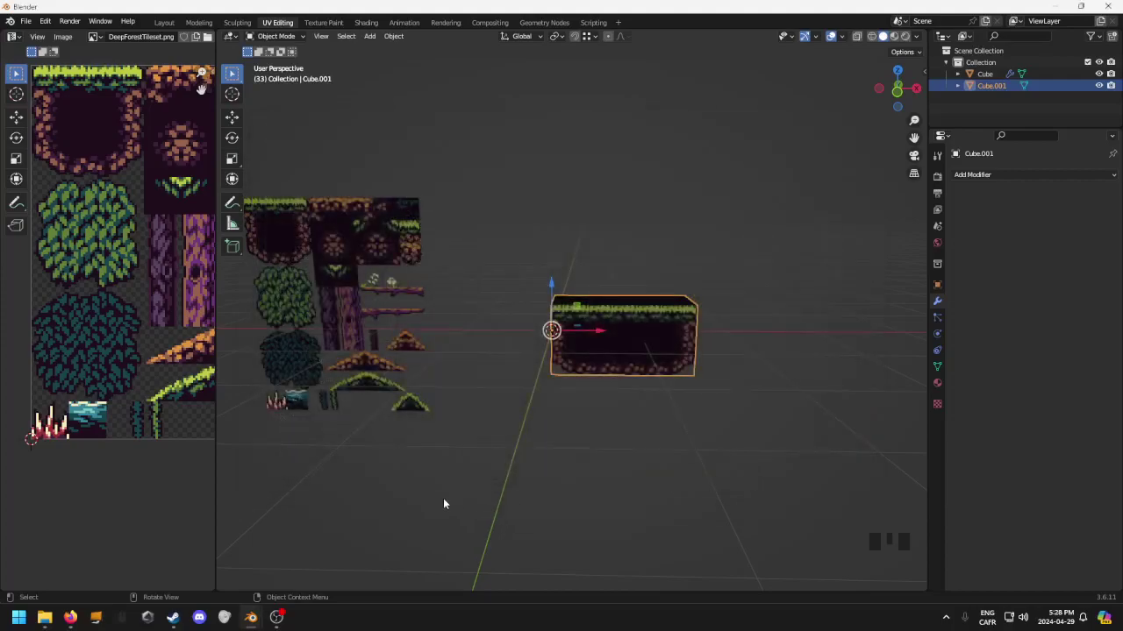
Switch to File Explorer, open the Tutorial folder's customMap WMP file in WED and maximize its window.
{"action": "left_click", "coordinate": [44, 619]}
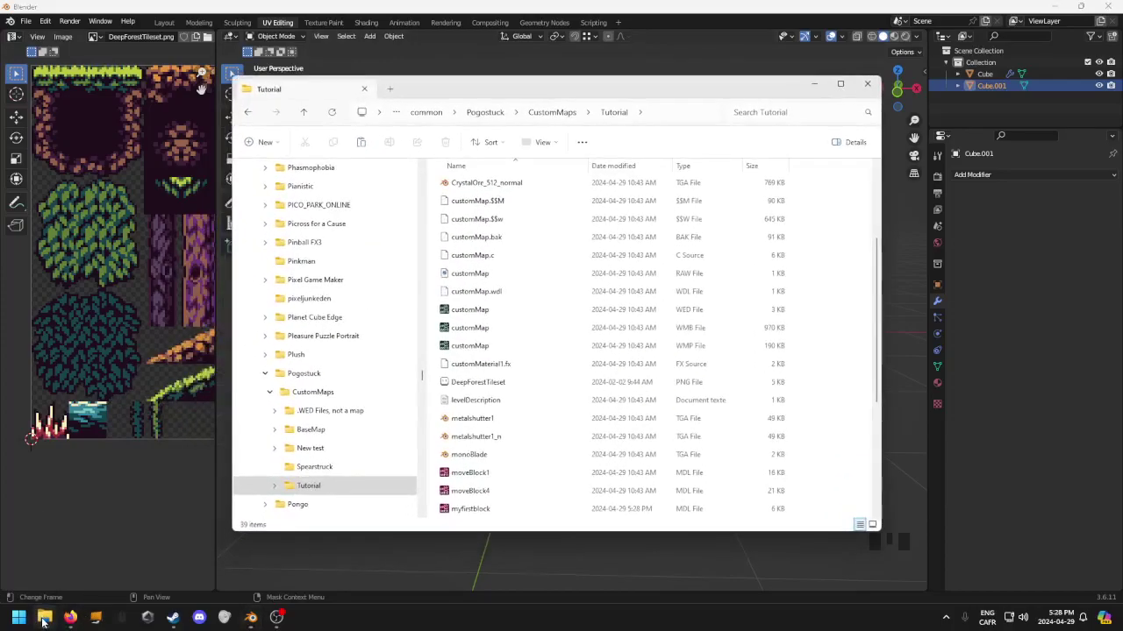
{"action": "scroll", "coordinate": [548, 402], "scroll_direction": "up", "scroll_amount": 3}
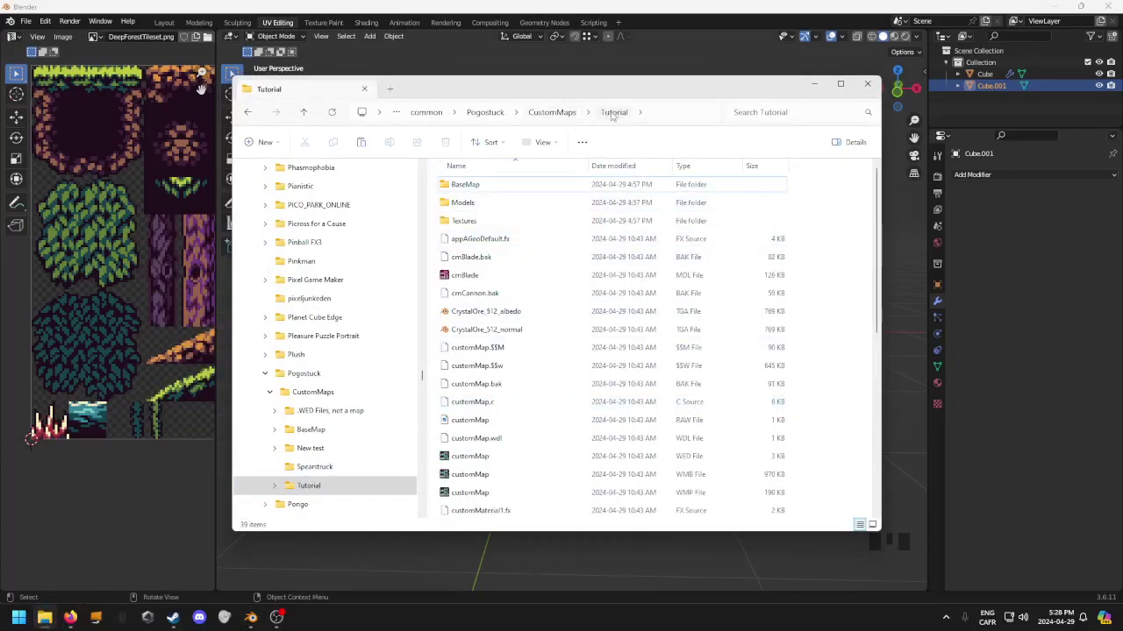
{"action": "scroll", "coordinate": [503, 333], "scroll_direction": "down", "scroll_amount": 4}
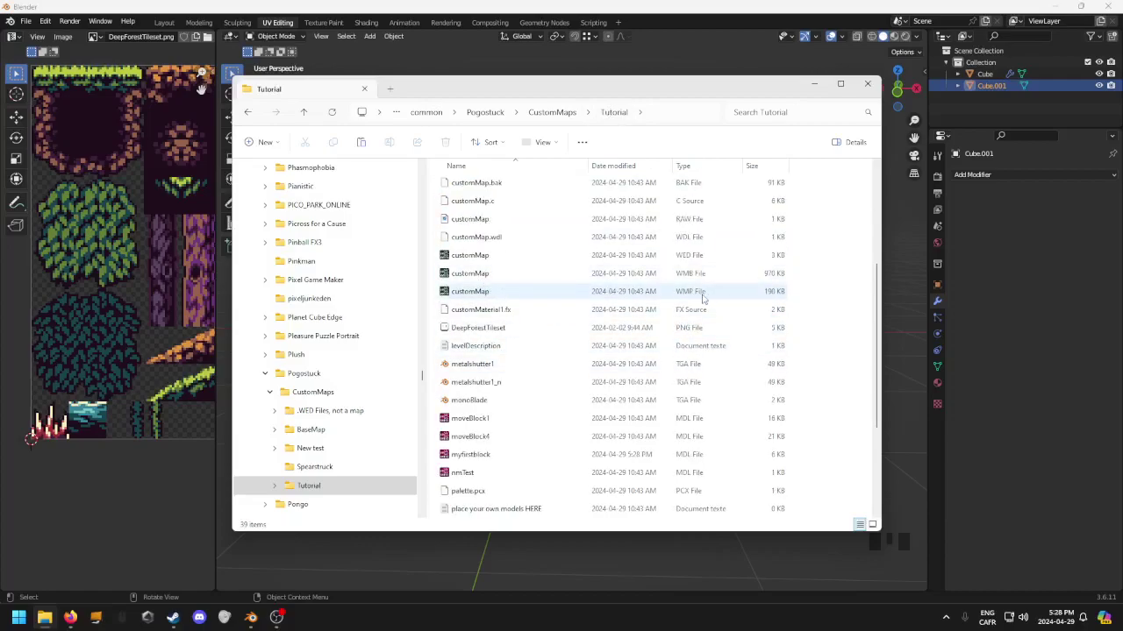
{"action": "double_click", "coordinate": [702, 296]}
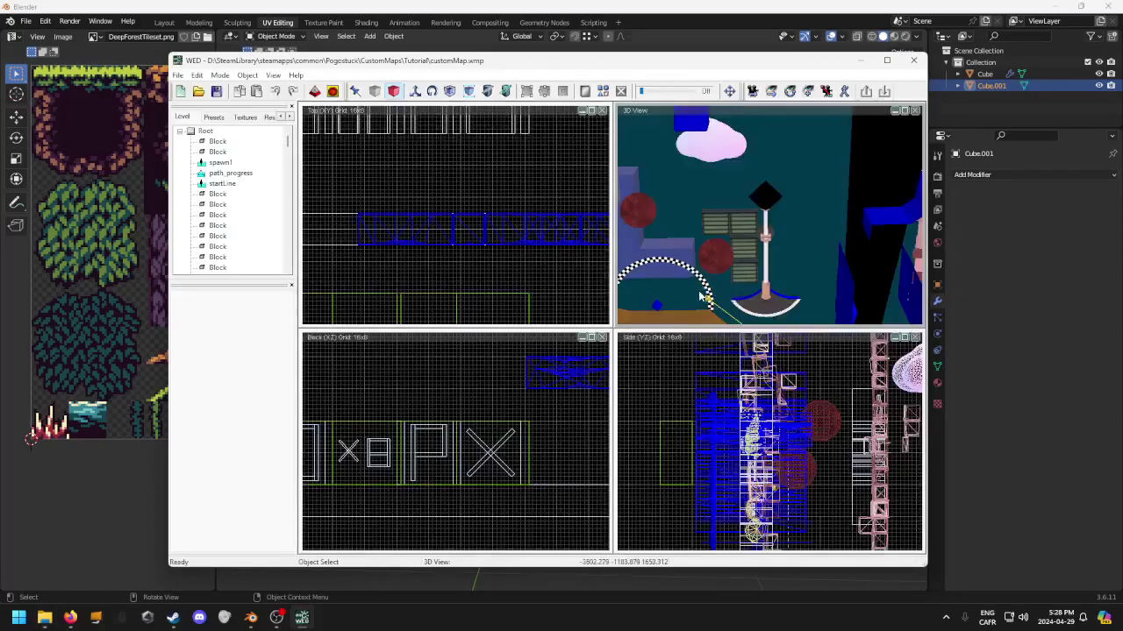
{"action": "scroll", "coordinate": [700, 435], "scroll_direction": "up", "scroll_amount": 1}
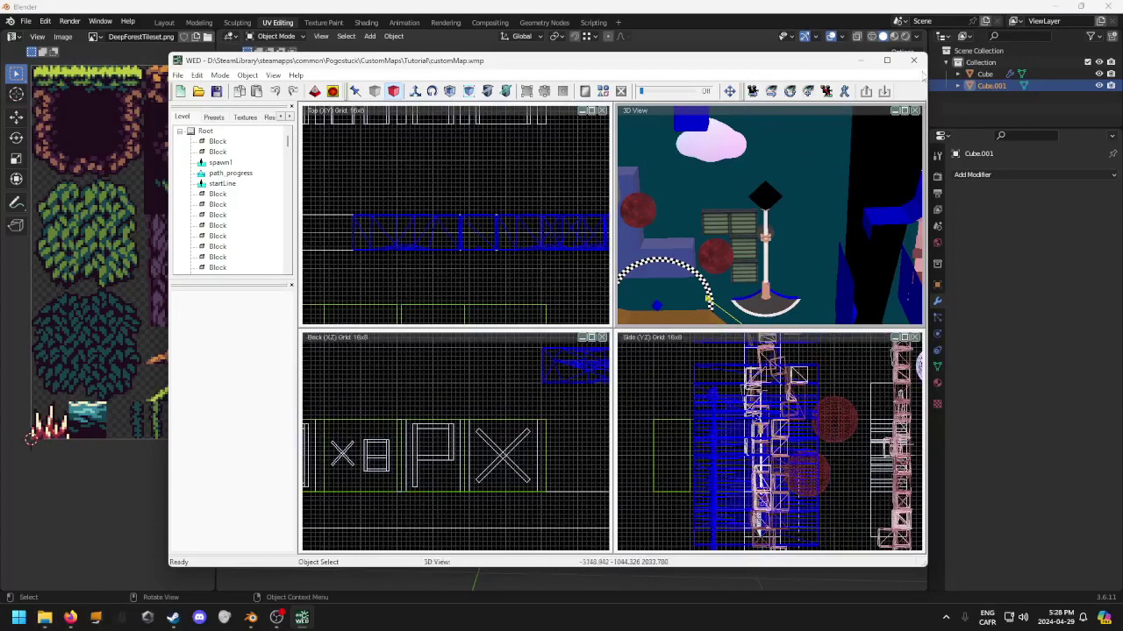
{"action": "left_click", "coordinate": [888, 62]}
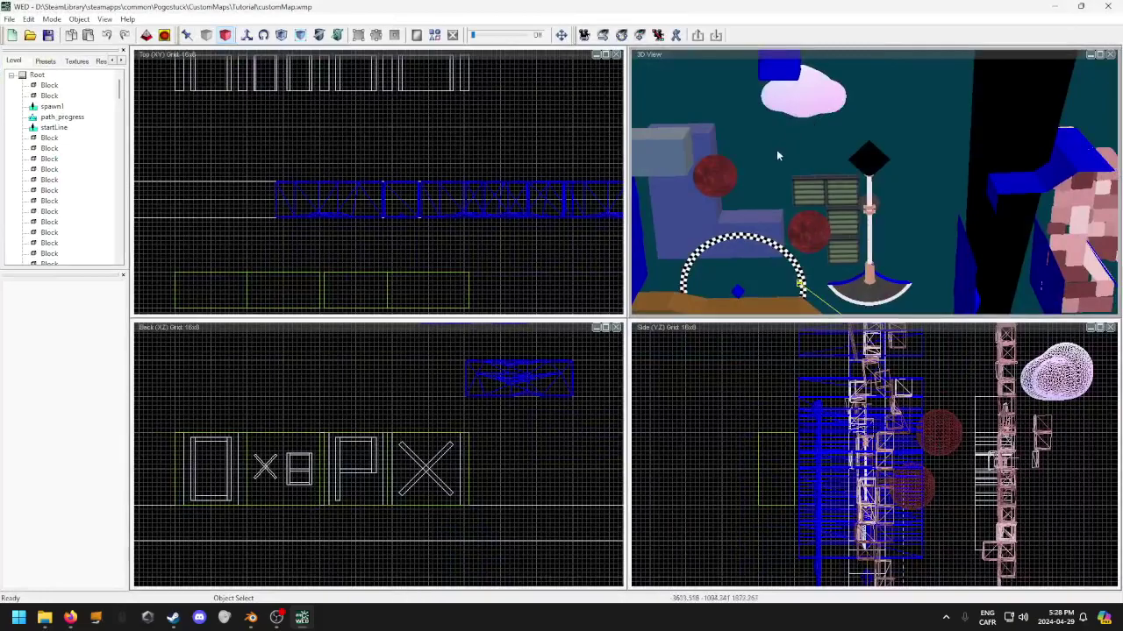
Close the Top (XY) view, enlarge the Back (XZ) view into its space and shrink the 3D and Side views.
{"action": "scroll", "coordinate": [520, 307], "scroll_direction": "down", "scroll_amount": 4}
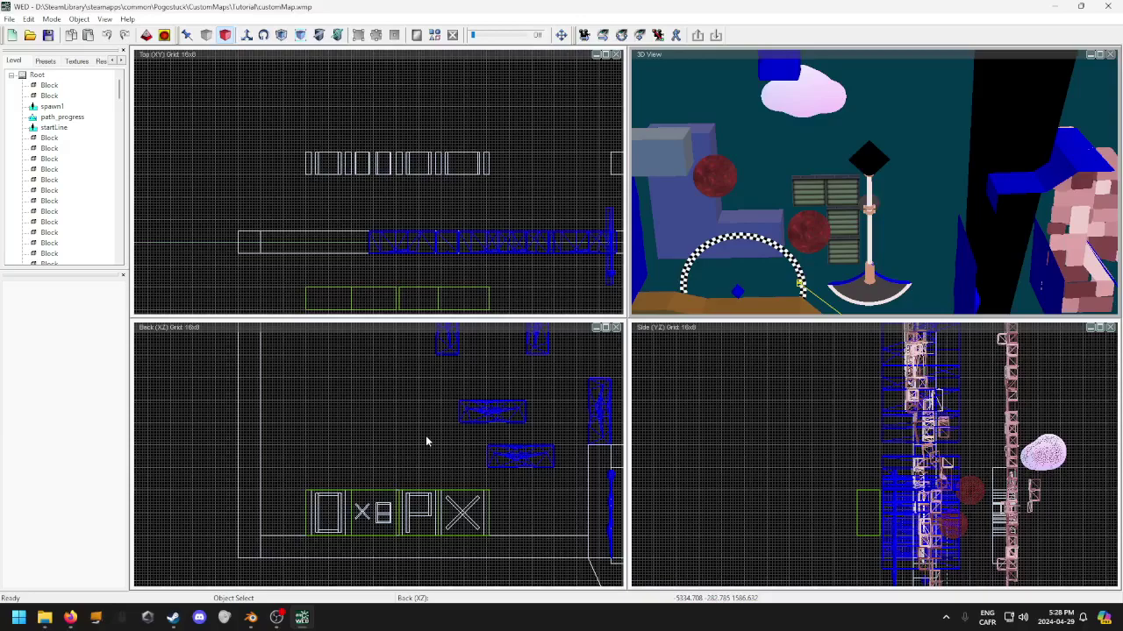
{"action": "scroll", "coordinate": [446, 258], "scroll_direction": "up", "scroll_amount": 3}
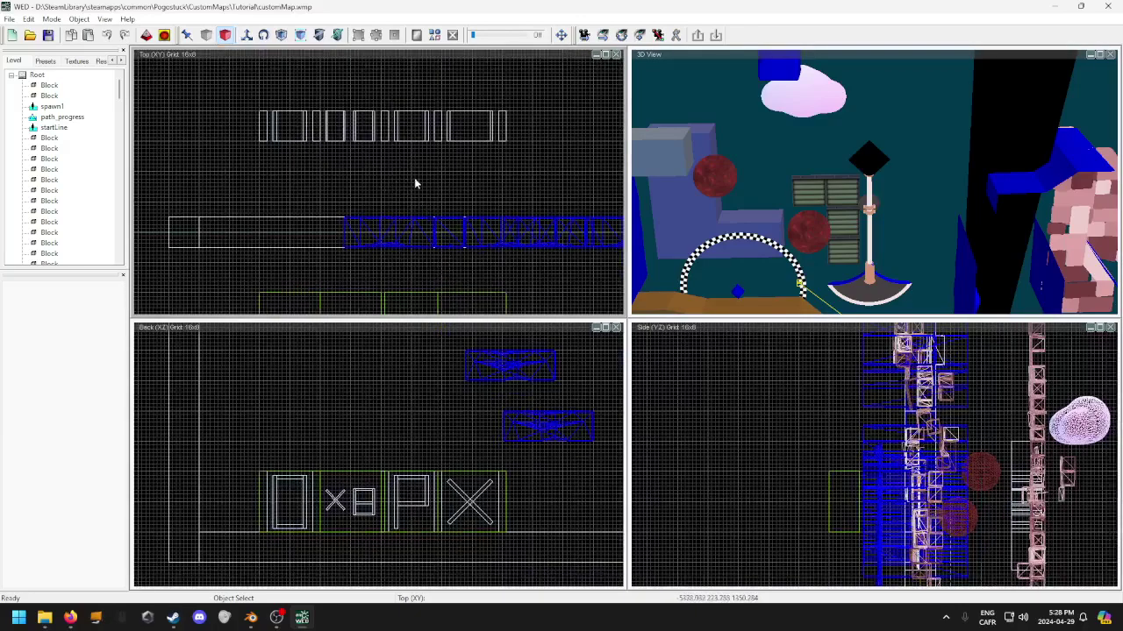
{"action": "left_click", "coordinate": [616, 55]}
{"action": "left_click_drag", "start_coordinate": [628, 178], "coordinate": [779, 180]}
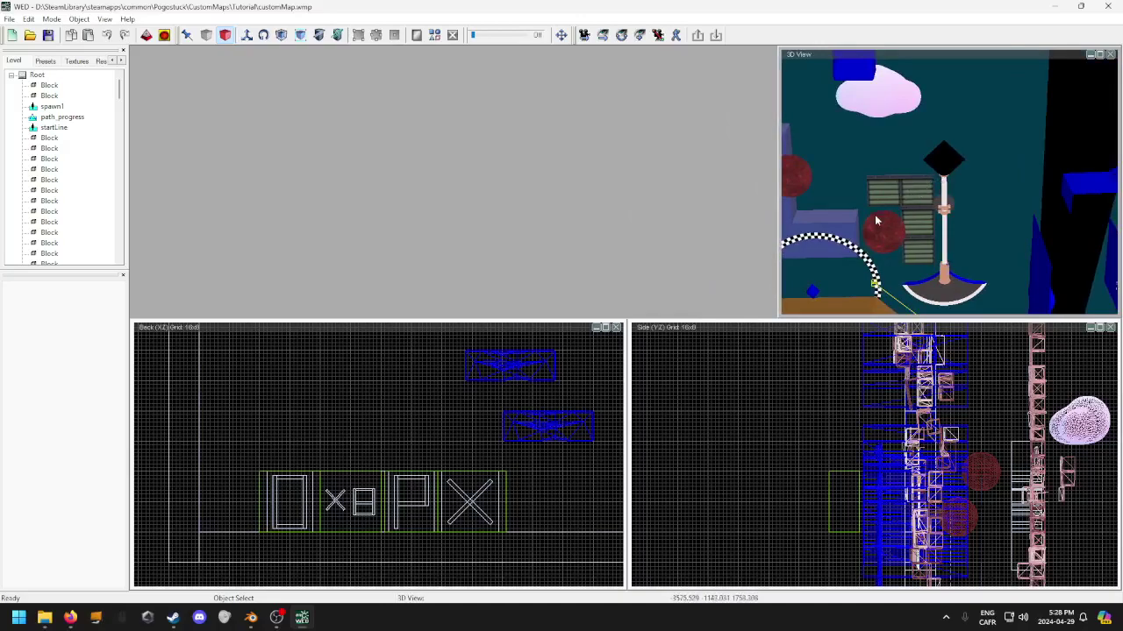
{"action": "left_click_drag", "start_coordinate": [631, 373], "coordinate": [778, 371]}
{"action": "scroll", "coordinate": [985, 428], "scroll_direction": "down", "scroll_amount": 2}
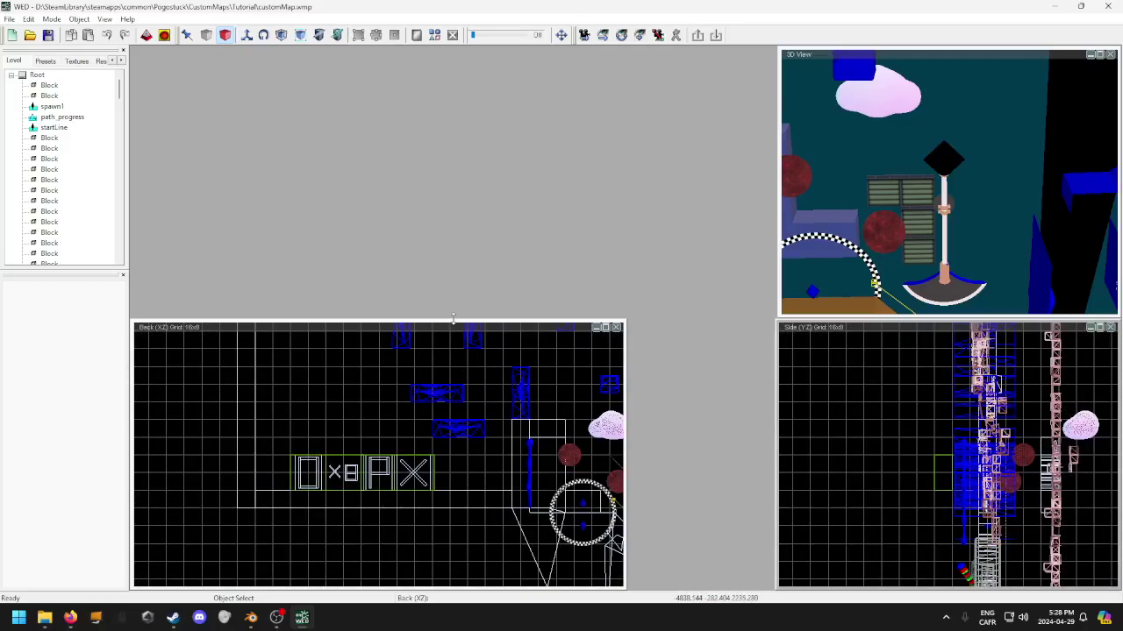
{"action": "left_click_drag", "start_coordinate": [452, 319], "coordinate": [453, 53]}
{"action": "left_click_drag", "start_coordinate": [622, 209], "coordinate": [862, 210]}
{"action": "scroll", "coordinate": [436, 393], "scroll_direction": "up", "scroll_amount": 1}
{"action": "scroll", "coordinate": [445, 397], "scroll_direction": "down", "scroll_amount": 3}
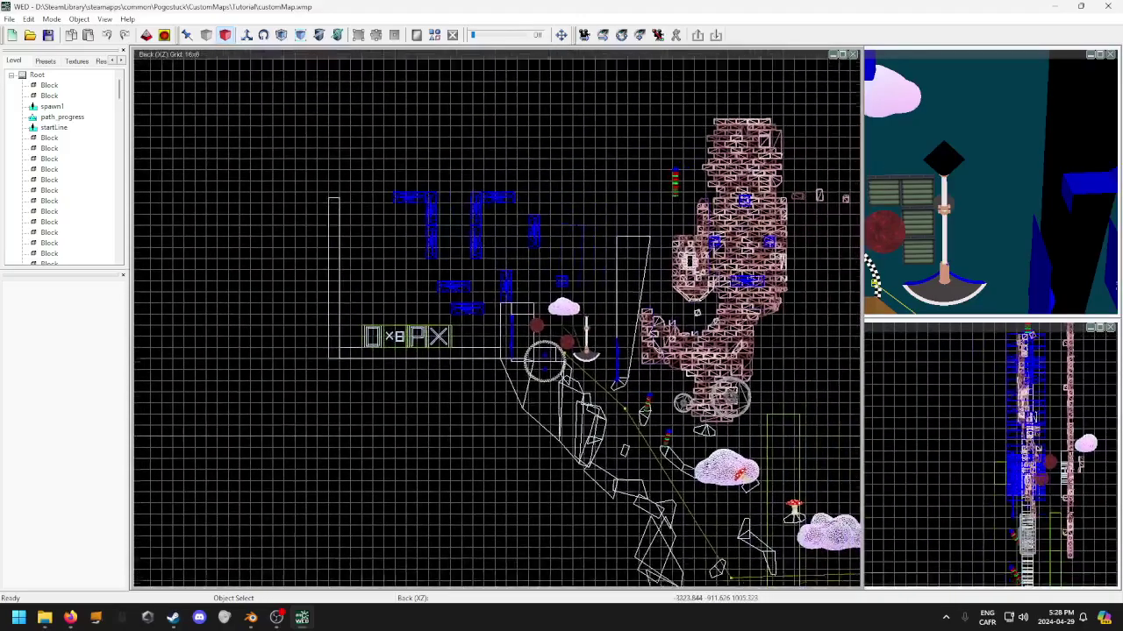
Examine the properties of the swinging blade model and the behaviour settings of the mushroom on the upper cloud.
{"action": "middle_click_drag", "start_coordinate": [597, 350], "coordinate": [534, 341]}
{"action": "scroll", "coordinate": [649, 416], "scroll_direction": "down", "scroll_amount": 1}
{"action": "scroll", "coordinate": [637, 421], "scroll_direction": "up", "scroll_amount": 3}
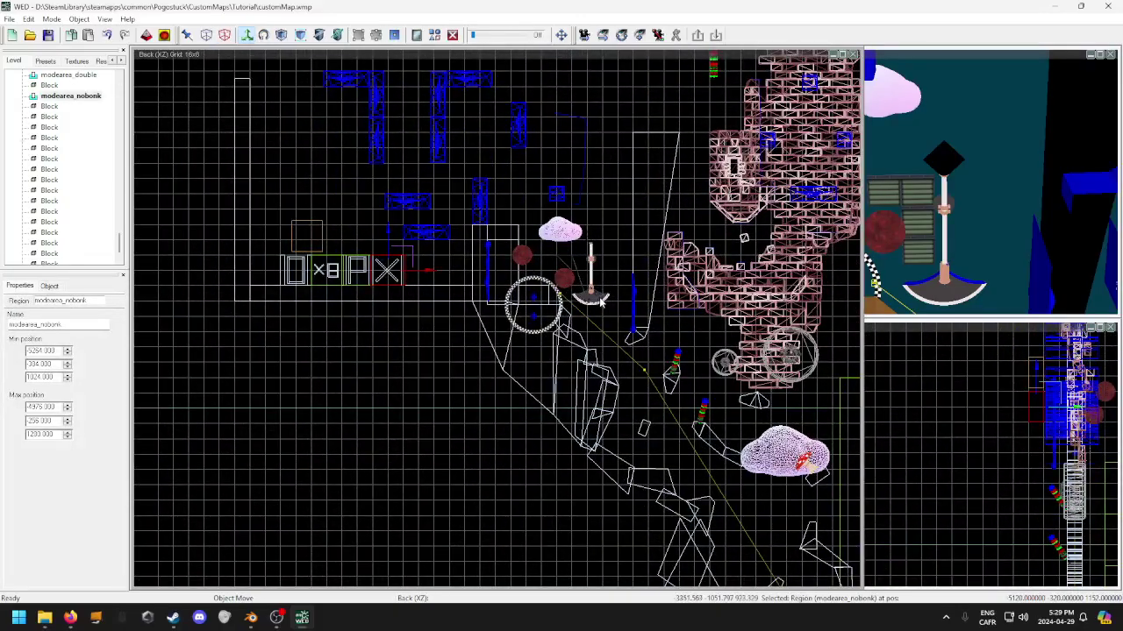
{"action": "left_click", "coordinate": [594, 288]}
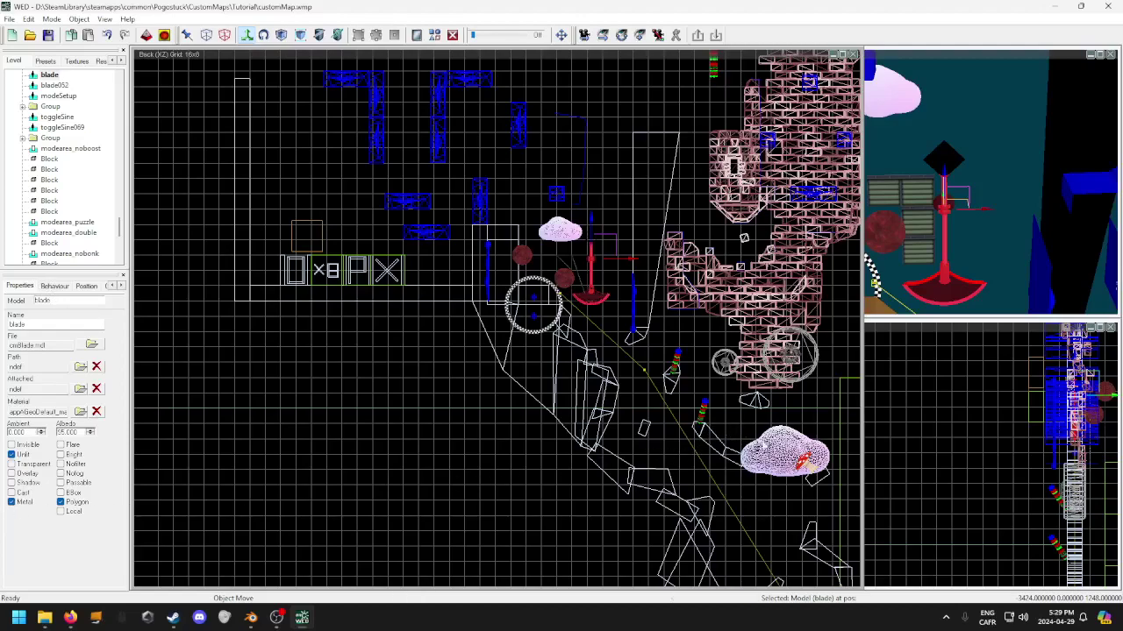
{"action": "left_click", "coordinate": [795, 458]}
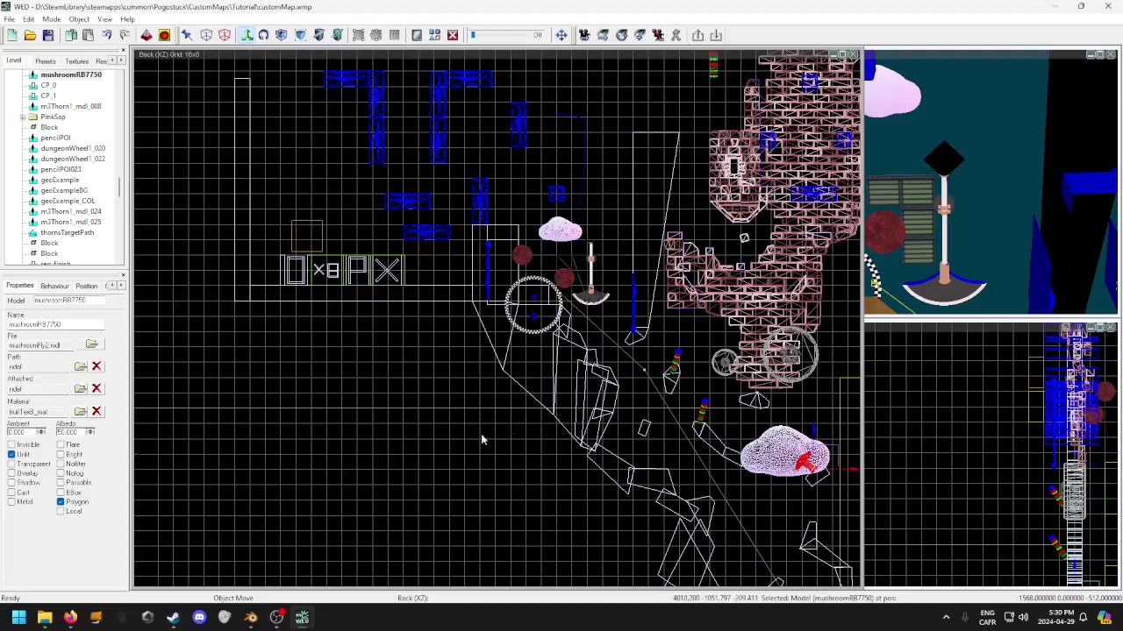
{"action": "left_click", "coordinate": [53, 286]}
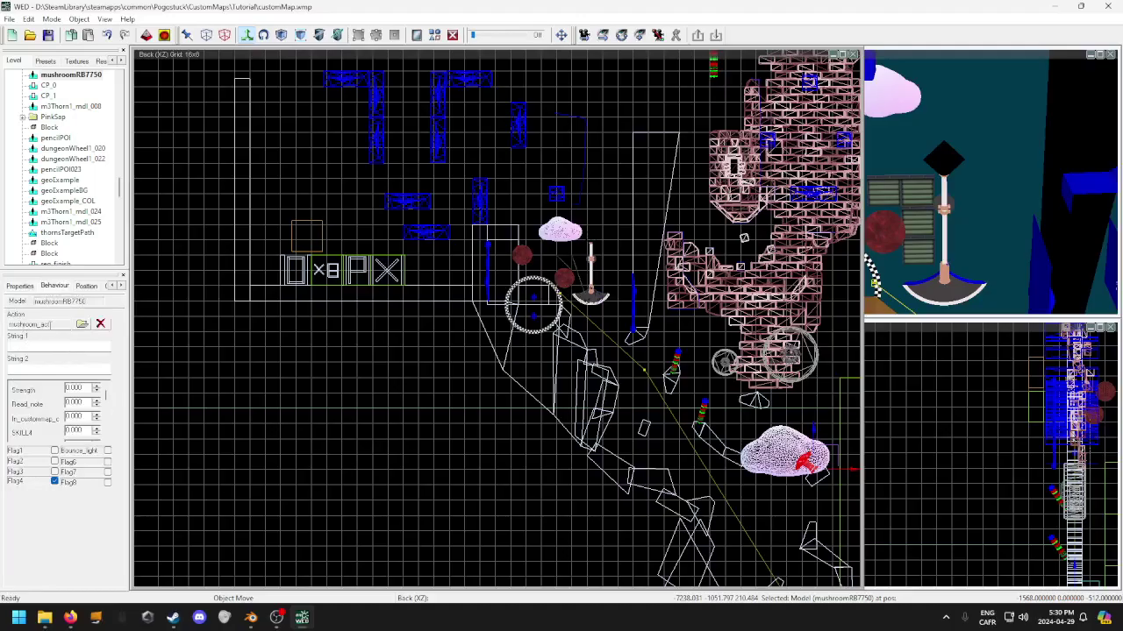
Select the large brick tower and its moving blocks in the Back view and delete them from the map.
{"action": "scroll", "coordinate": [581, 424], "scroll_direction": "up", "scroll_amount": 1}
{"action": "scroll", "coordinate": [610, 422], "scroll_direction": "down", "scroll_amount": 2}
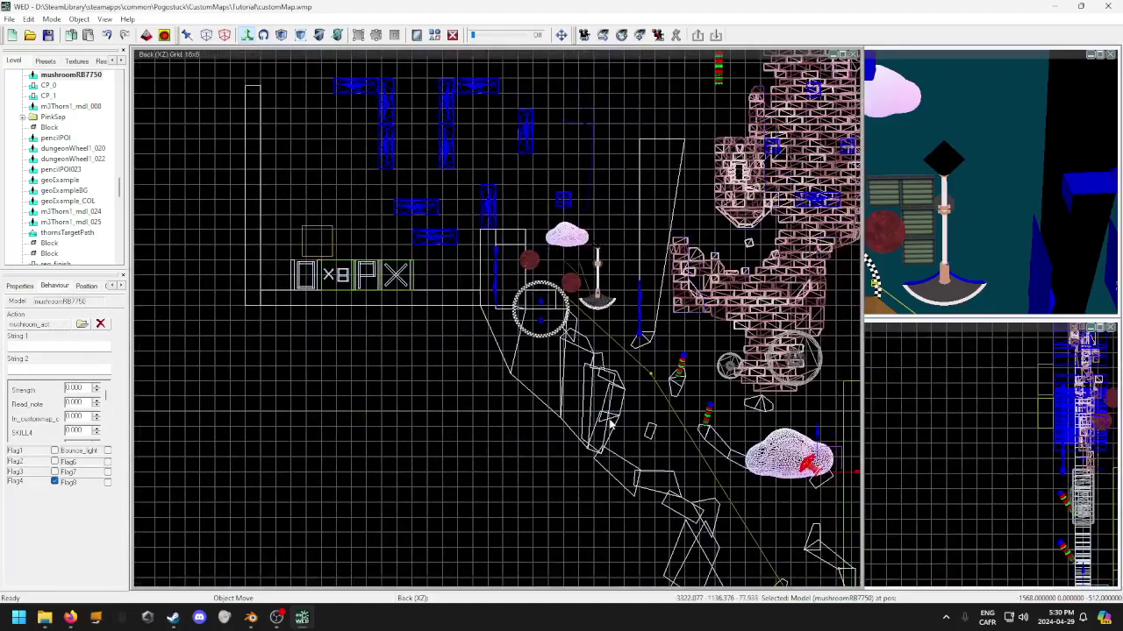
{"action": "right_click_drag", "start_coordinate": [707, 409], "coordinate": [432, 382]}
{"action": "right_click_drag", "start_coordinate": [783, 568], "coordinate": [646, 457]}
{"action": "scroll", "coordinate": [646, 458], "scroll_direction": "down", "scroll_amount": 1}
{"action": "scroll", "coordinate": [645, 457], "scroll_direction": "down", "scroll_amount": 1}
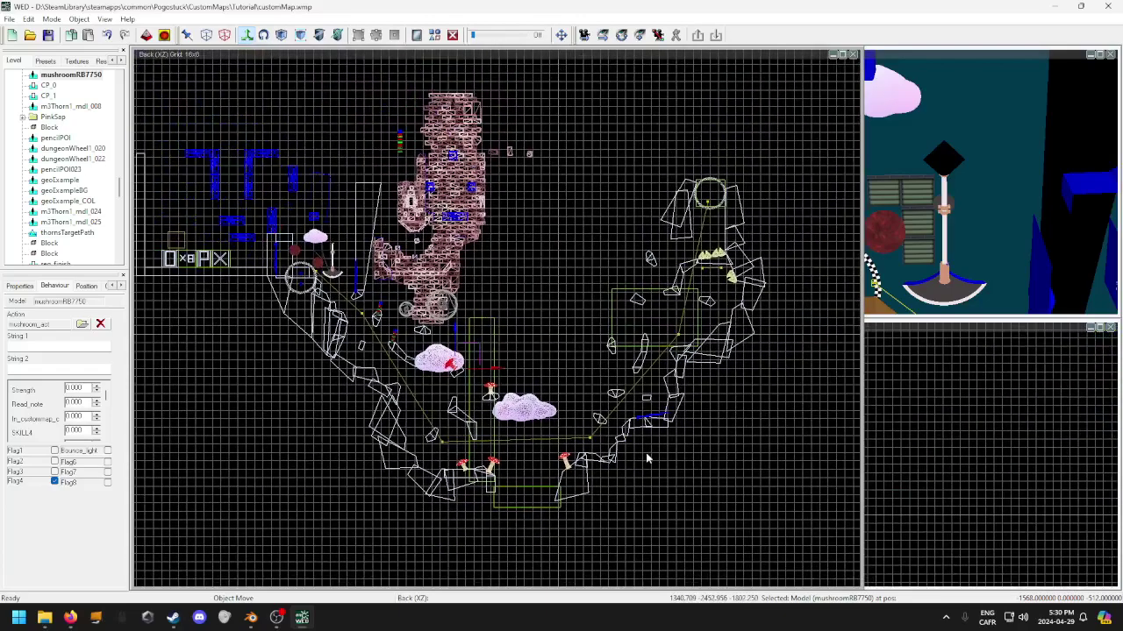
{"action": "left_click_drag", "start_coordinate": [384, 93], "coordinate": [543, 231]}
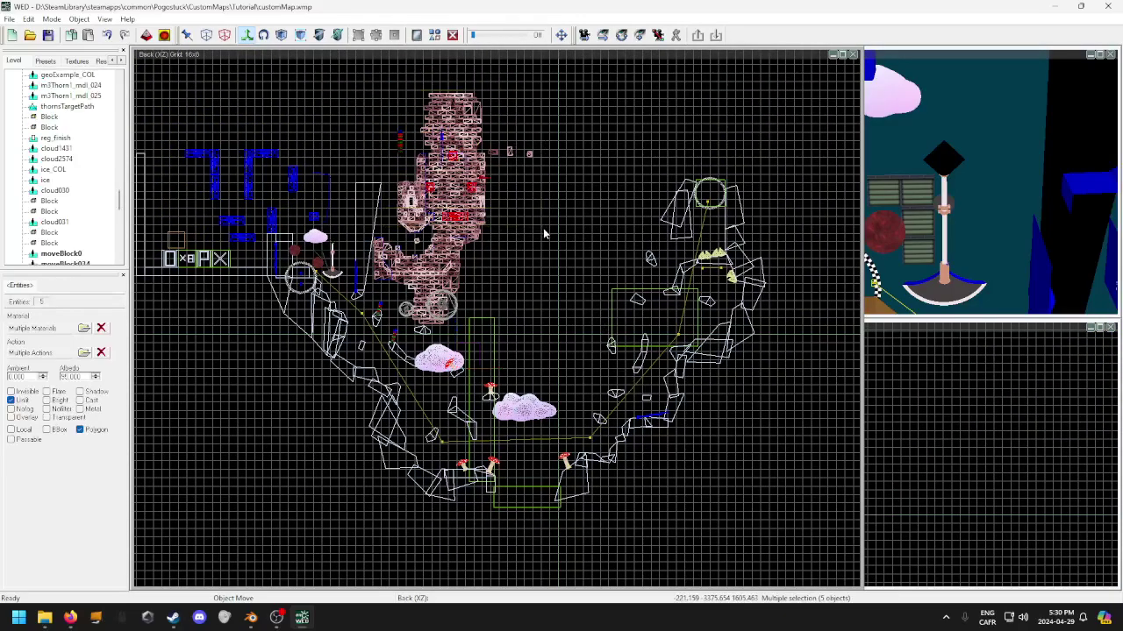
{"action": "key", "text": "Delete"}
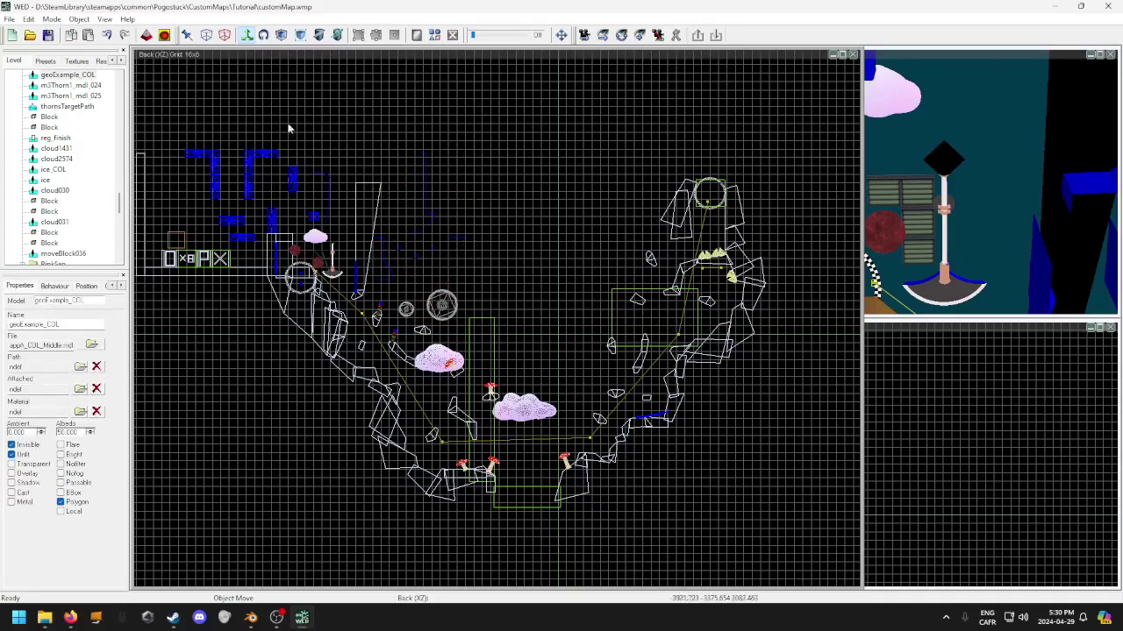
Delete the blue block structures, the tall boundary wall and the sign blocks beside the start of the level.
{"action": "key", "text": "ctrl+g"}
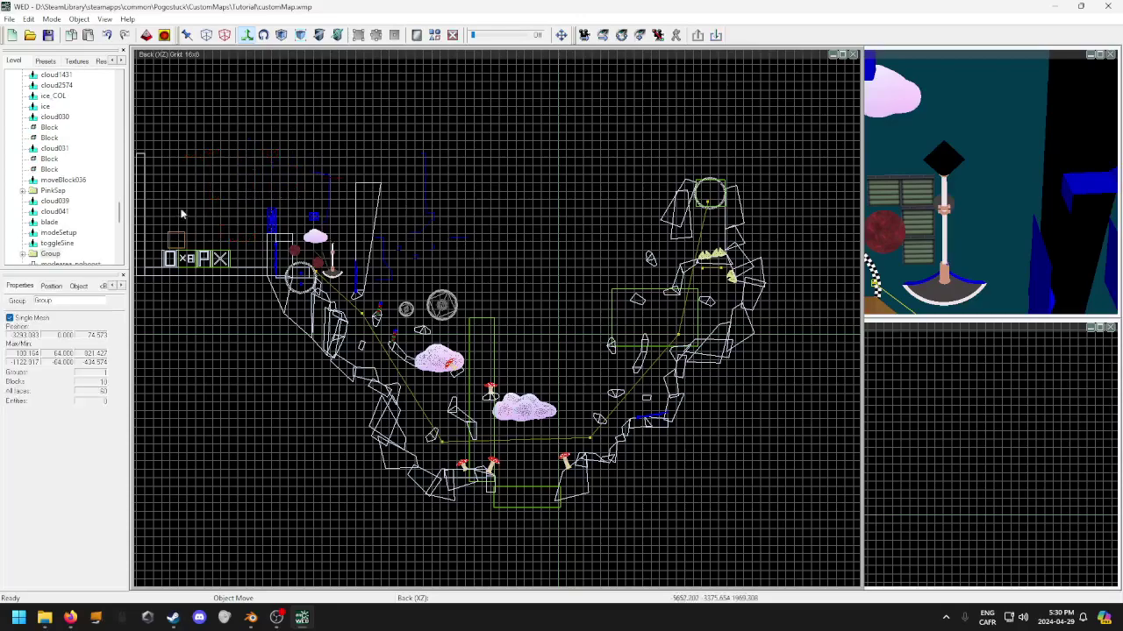
{"action": "left_click", "coordinate": [144, 220]}
{"action": "key", "text": "Delete"}
{"action": "left_click_drag", "start_coordinate": [150, 213], "coordinate": [224, 305]}
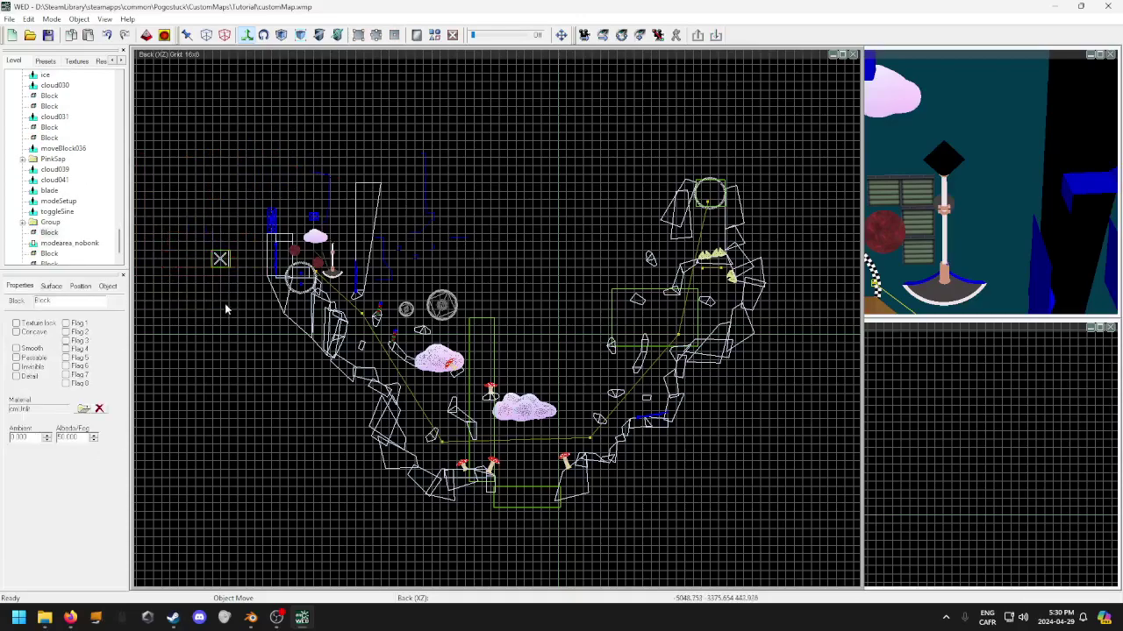
{"action": "key", "text": "ctrl+g"}
{"action": "scroll", "coordinate": [263, 298], "scroll_direction": "down", "scroll_amount": 2}
{"action": "scroll", "coordinate": [329, 301], "scroll_direction": "up", "scroll_amount": 5}
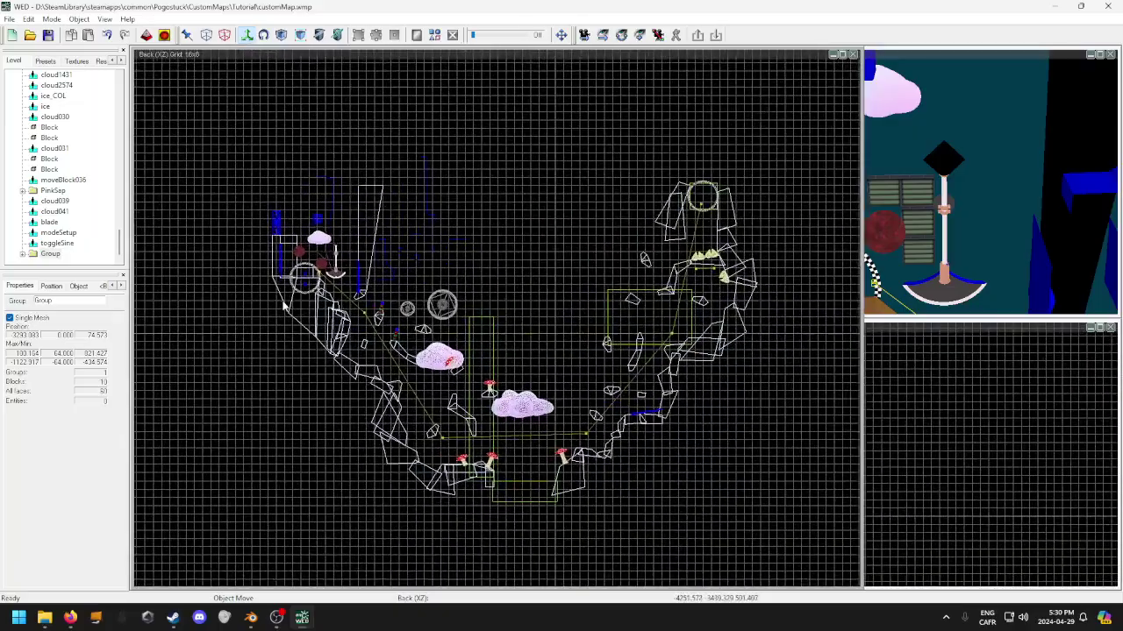
Move the start line ring, the spawn1 model and the modeSetup model into the empty space outside the level's starting wall.
{"action": "left_click", "coordinate": [304, 263]}
{"action": "right_click_drag", "start_coordinate": [305, 263], "coordinate": [582, 292]}
{"action": "scroll", "coordinate": [582, 292], "scroll_direction": "up", "scroll_amount": 3}
{"action": "left_click_drag", "start_coordinate": [545, 284], "coordinate": [239, 254]}
{"action": "left_click", "coordinate": [516, 257]}
{"action": "left_click_drag", "start_coordinate": [556, 301], "coordinate": [256, 256]}
{"action": "left_click", "coordinate": [518, 339]}
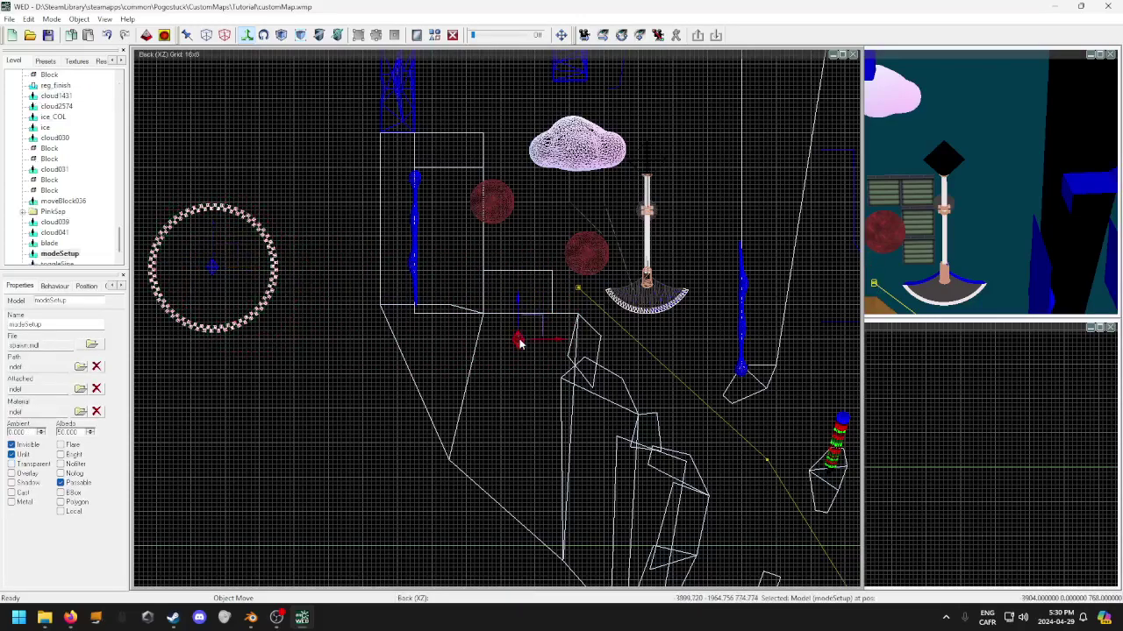
{"action": "left_click_drag", "start_coordinate": [521, 340], "coordinate": [213, 317]}
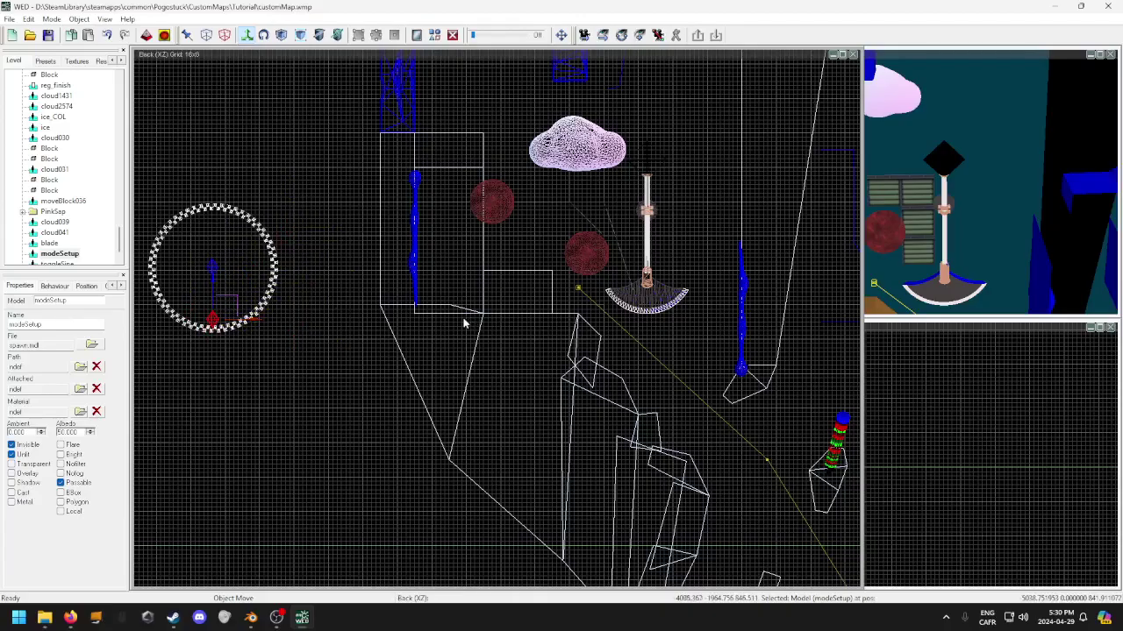
Move the reg_finish region and the finishLine ring across the map to just above the relocated start ring.
{"action": "left_click", "coordinate": [417, 259]}
{"action": "middle_click_drag", "start_coordinate": [521, 320], "coordinate": [552, 330]}
{"action": "scroll", "coordinate": [562, 337], "scroll_direction": "down", "scroll_amount": 6}
{"action": "middle_click_drag", "start_coordinate": [605, 355], "coordinate": [252, 322]}
{"action": "middle_click_drag", "start_coordinate": [851, 219], "coordinate": [758, 191]}
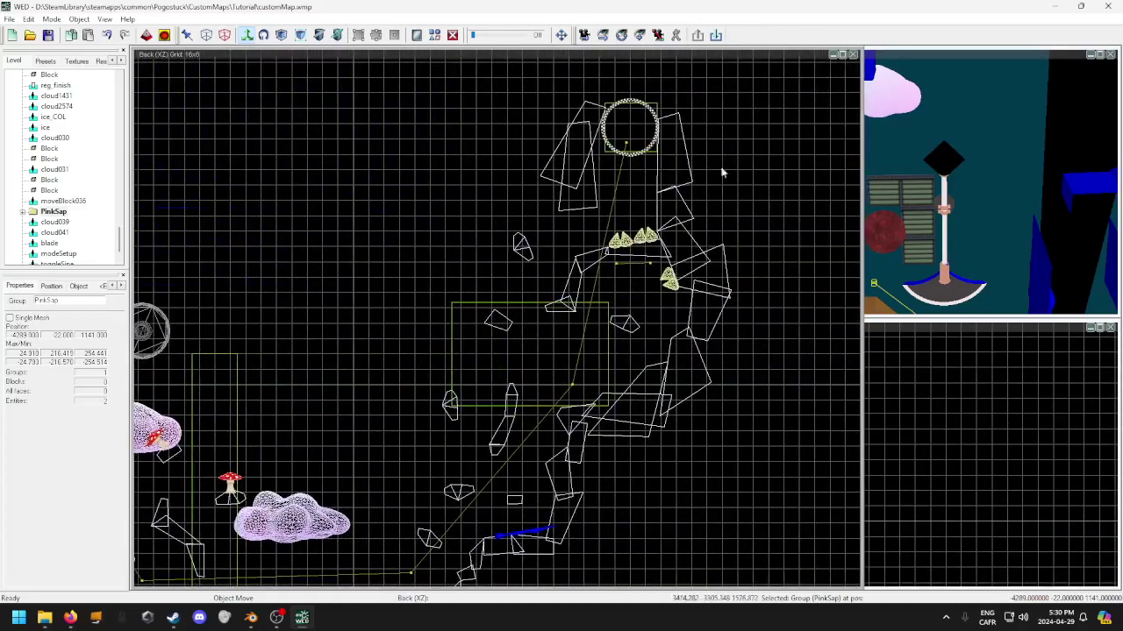
{"action": "left_click", "coordinate": [619, 107]}
{"action": "left_click_drag", "start_coordinate": [648, 114], "coordinate": [373, 132]}
{"action": "middle_click_drag", "start_coordinate": [407, 214], "coordinate": [694, 269]}
{"action": "scroll", "coordinate": [364, 211], "scroll_direction": "up", "scroll_amount": 1}
{"action": "scroll", "coordinate": [364, 211], "scroll_direction": "down", "scroll_amount": 3}
{"action": "left_click_drag", "start_coordinate": [613, 197], "coordinate": [220, 210]}
{"action": "left_click", "coordinate": [768, 208]}
{"action": "left_click_drag", "start_coordinate": [768, 208], "coordinate": [197, 228]}
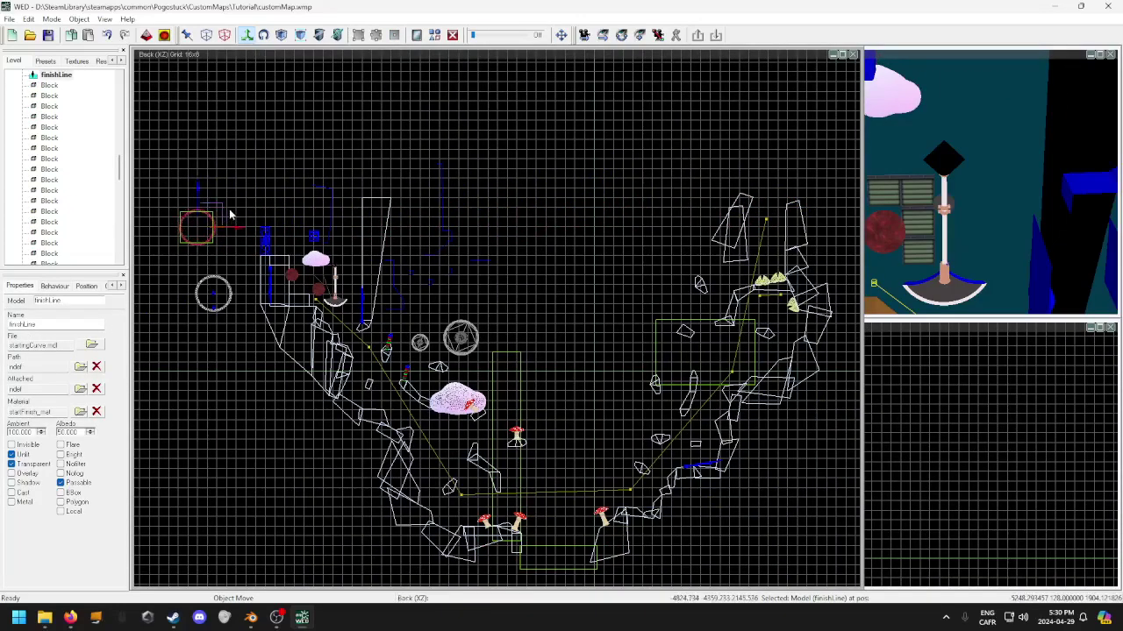
Select the path_progress path and move it so its first node sits above the relocated finish ring.
{"action": "left_click", "coordinate": [765, 221]}
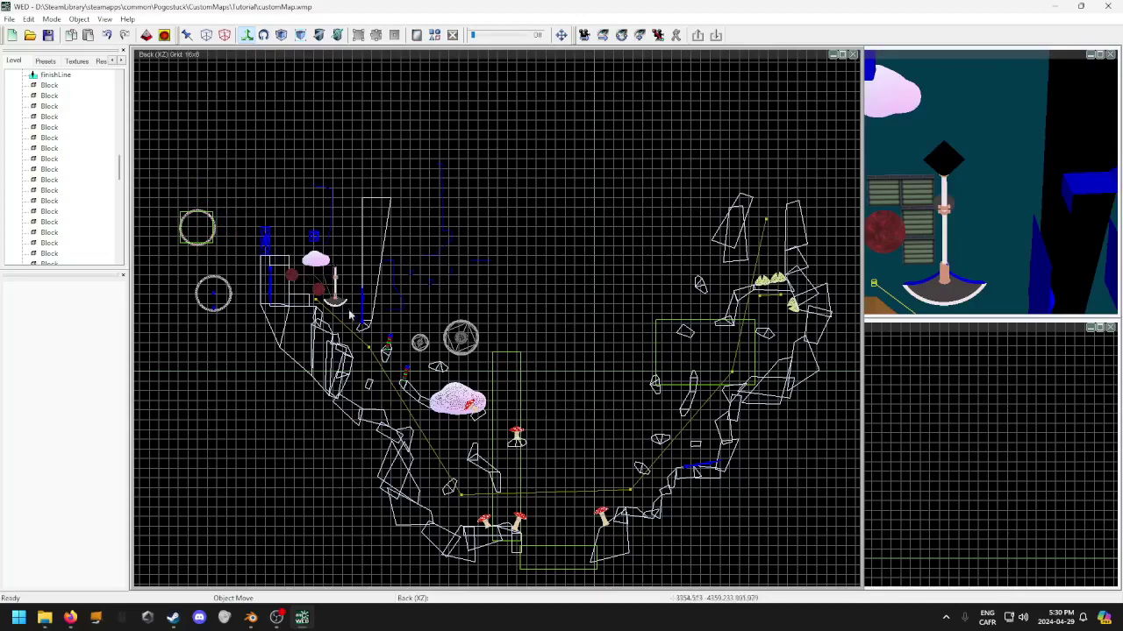
{"action": "left_click", "coordinate": [318, 302]}
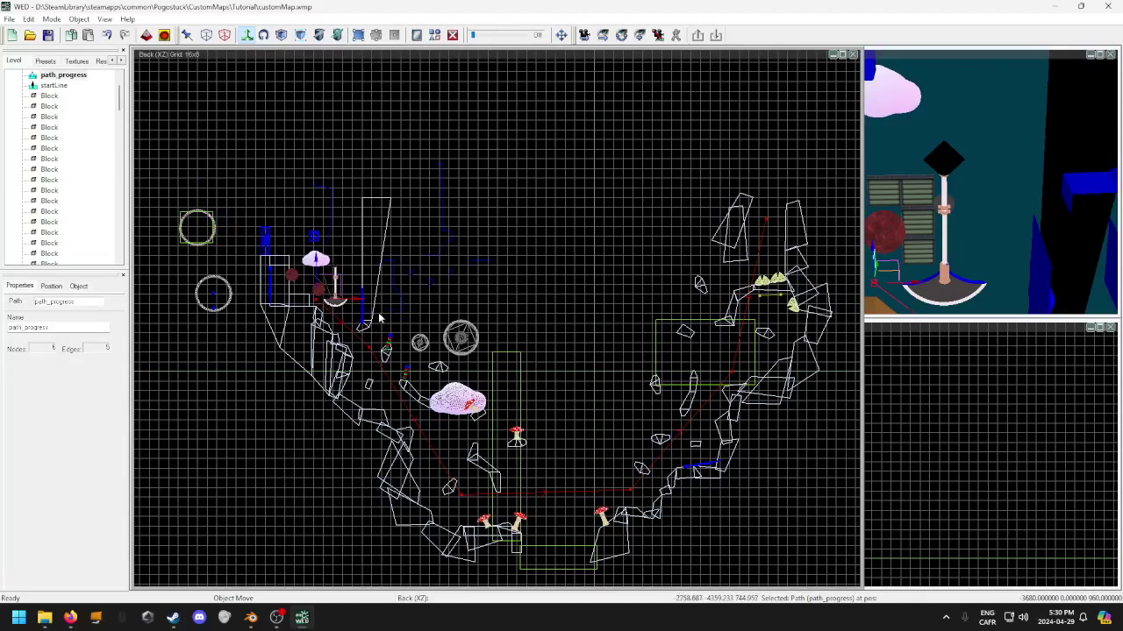
{"action": "left_click_drag", "start_coordinate": [285, 94], "coordinate": [262, 149]}
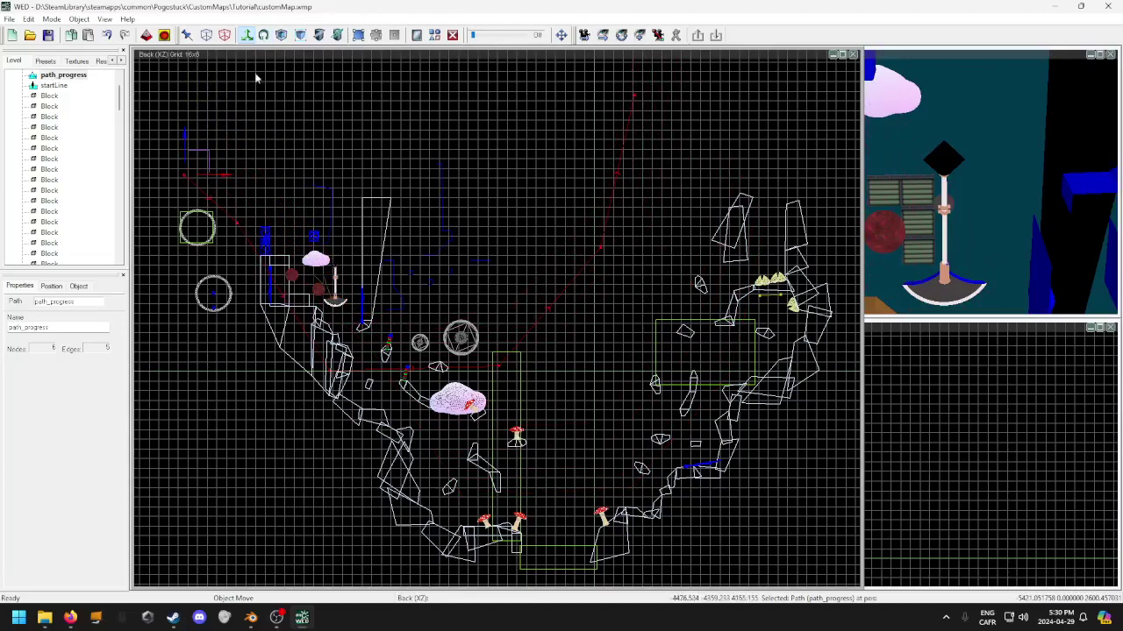
In Vertex Move mode, delete nodes of path_progress until only two remain, and return to Object Move mode.
{"action": "left_click", "coordinate": [359, 35]}
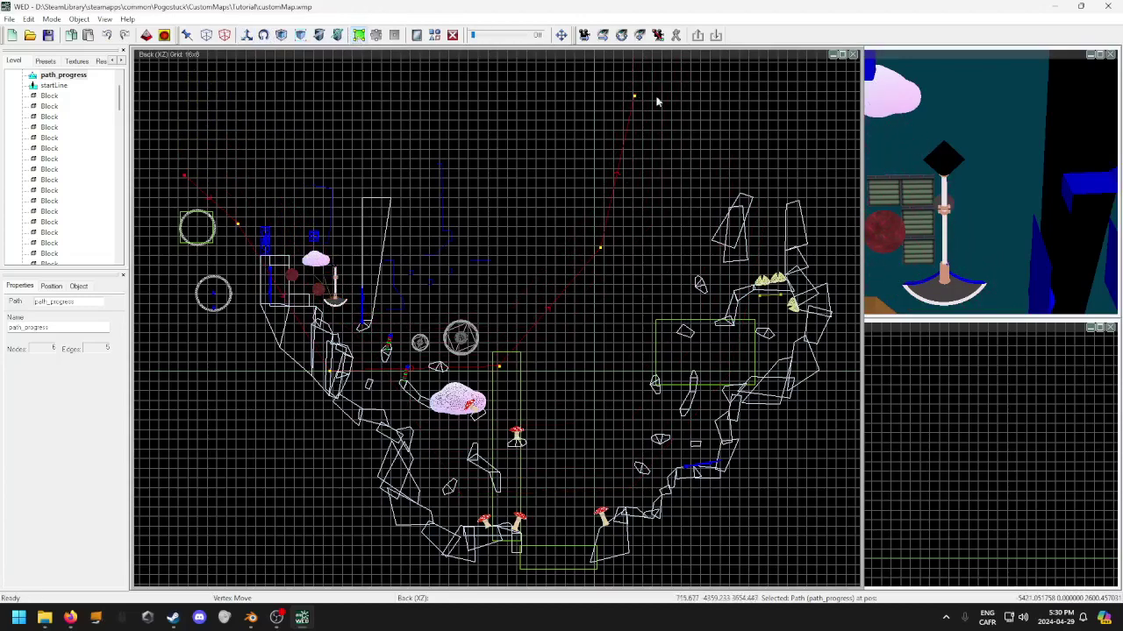
{"action": "left_click", "coordinate": [635, 98]}
{"action": "left_click_drag", "start_coordinate": [635, 103], "coordinate": [601, 244]}
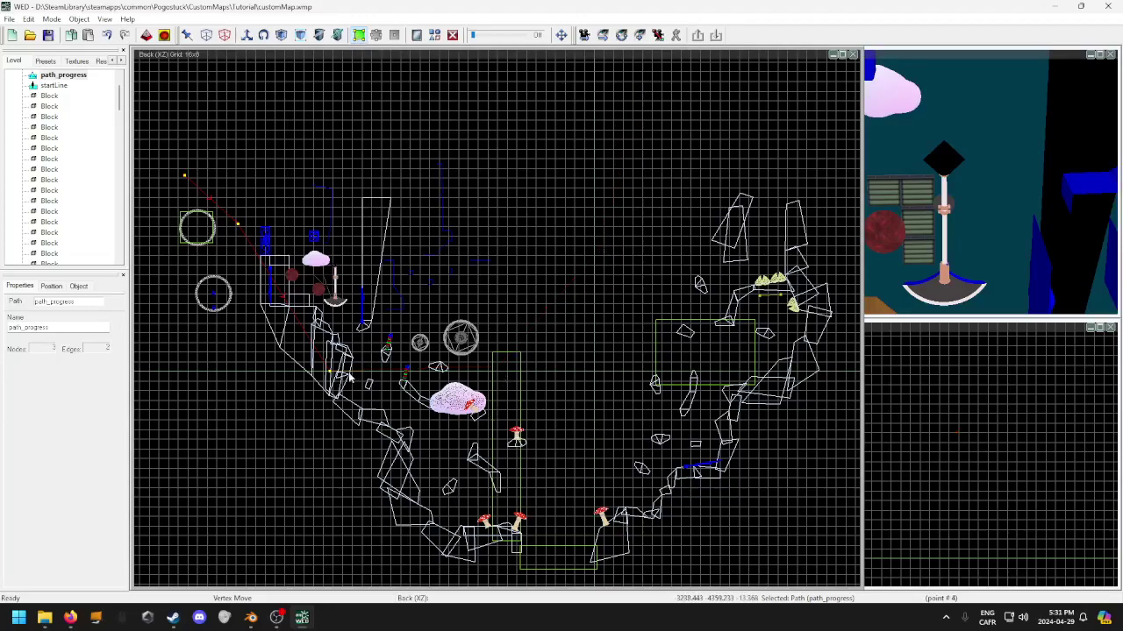
{"action": "key", "text": "Delete"}
{"action": "left_click", "coordinate": [247, 35]}
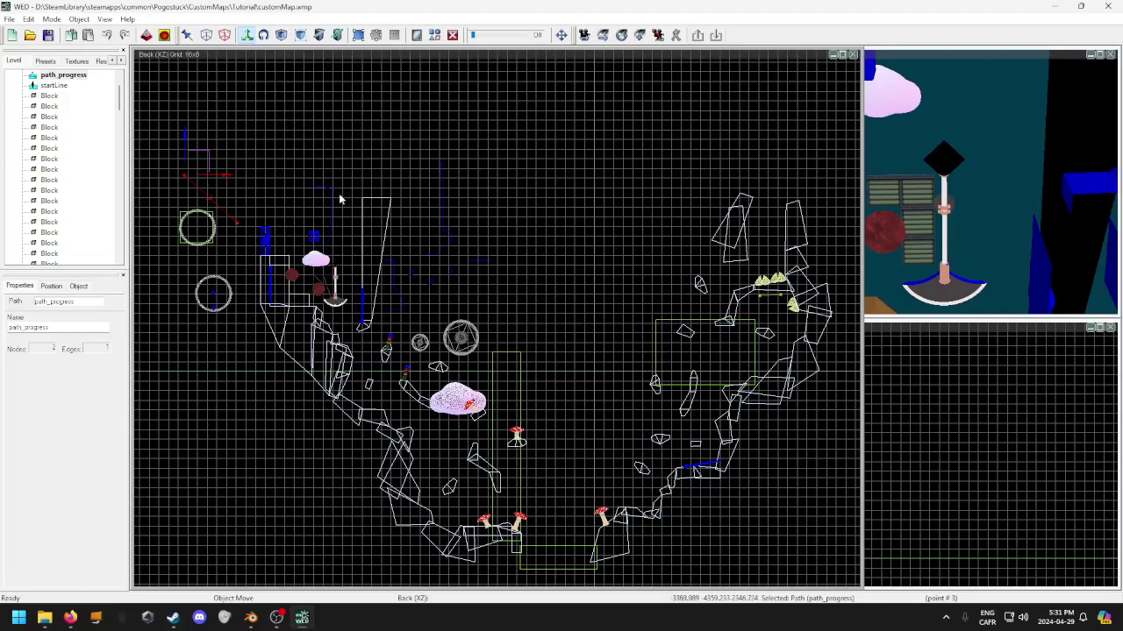
Pull the tall slanted block beside the swinging blade out of the level and delete it.
{"action": "left_click", "coordinate": [379, 255]}
{"action": "left_click_drag", "start_coordinate": [388, 237], "coordinate": [556, 187]}
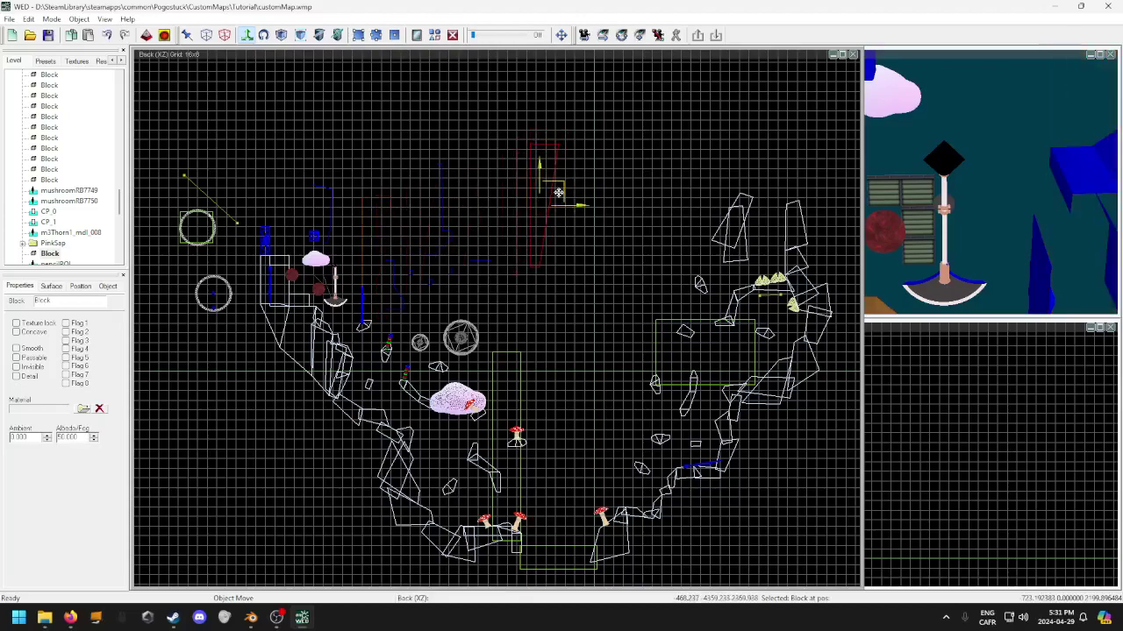
{"action": "right_click", "coordinate": [556, 198]}
{"action": "left_click", "coordinate": [537, 191]}
{"action": "left_click", "coordinate": [537, 203]}
Delete the rock blocks and most of the thorn models around the level's former finish area.
{"action": "left_click", "coordinate": [746, 234]}
{"action": "key", "text": "Delete"}
{"action": "left_click", "coordinate": [737, 240]}
{"action": "key", "text": "Delete"}
{"action": "left_click", "coordinate": [797, 237]}
{"action": "key", "text": "Delete"}
{"action": "left_click", "coordinate": [800, 266]}
{"action": "key", "text": "Delete"}
{"action": "key", "text": "Delete"}
{"action": "left_click", "coordinate": [772, 281]}
{"action": "key", "text": "Delete"}
{"action": "left_click", "coordinate": [784, 286]}
{"action": "key", "text": "Delete"}
{"action": "left_click", "coordinate": [776, 298]}
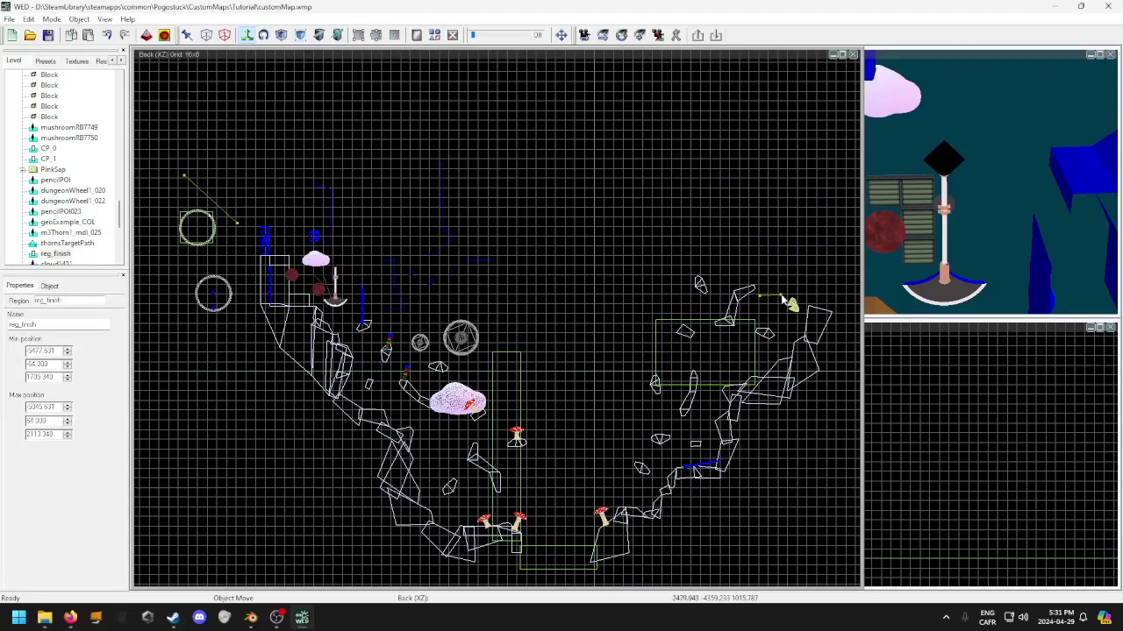
Examine the properties of thornsTargetPath and the behaviour settings of the remaining m3Thorn1_mdl_025 thorn model.
{"action": "left_click", "coordinate": [761, 302]}
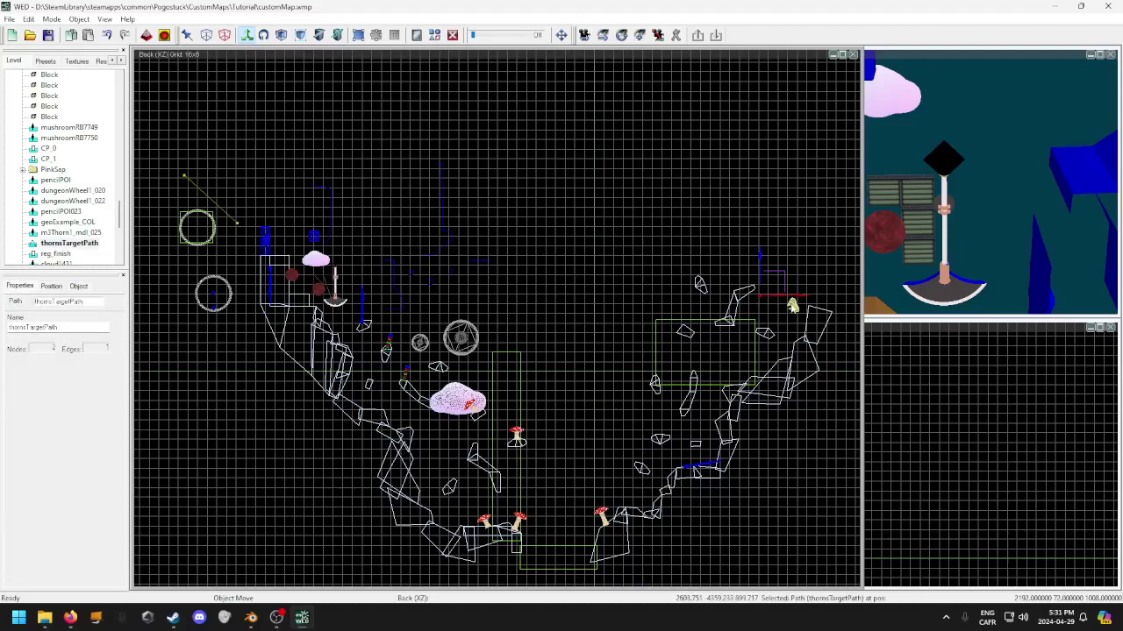
{"action": "left_click", "coordinate": [792, 306]}
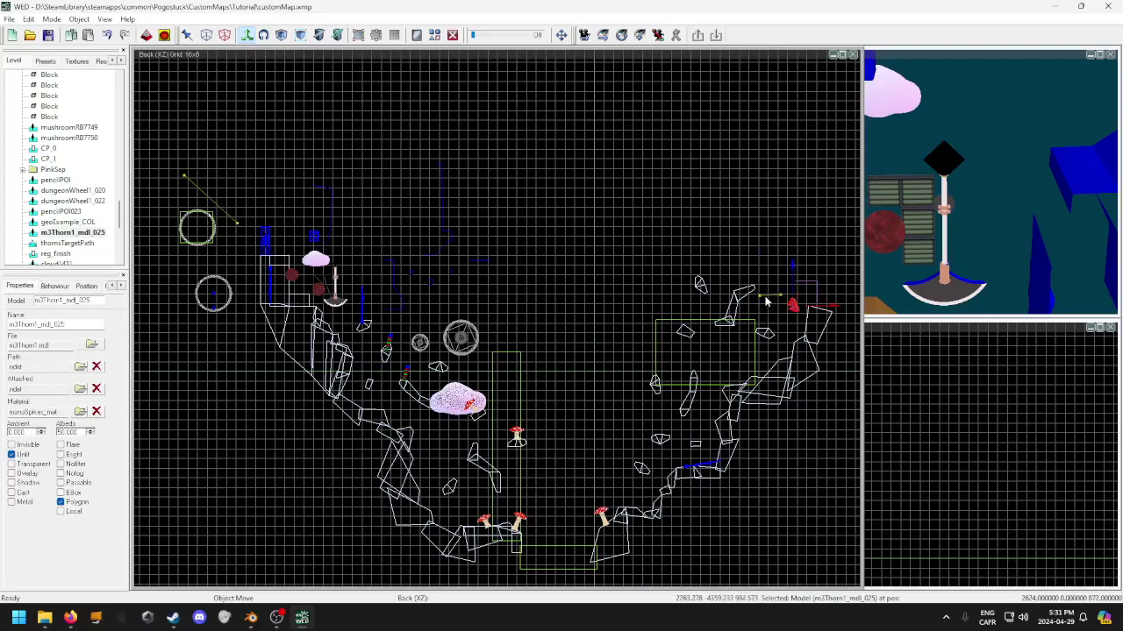
{"action": "left_click", "coordinate": [761, 301]}
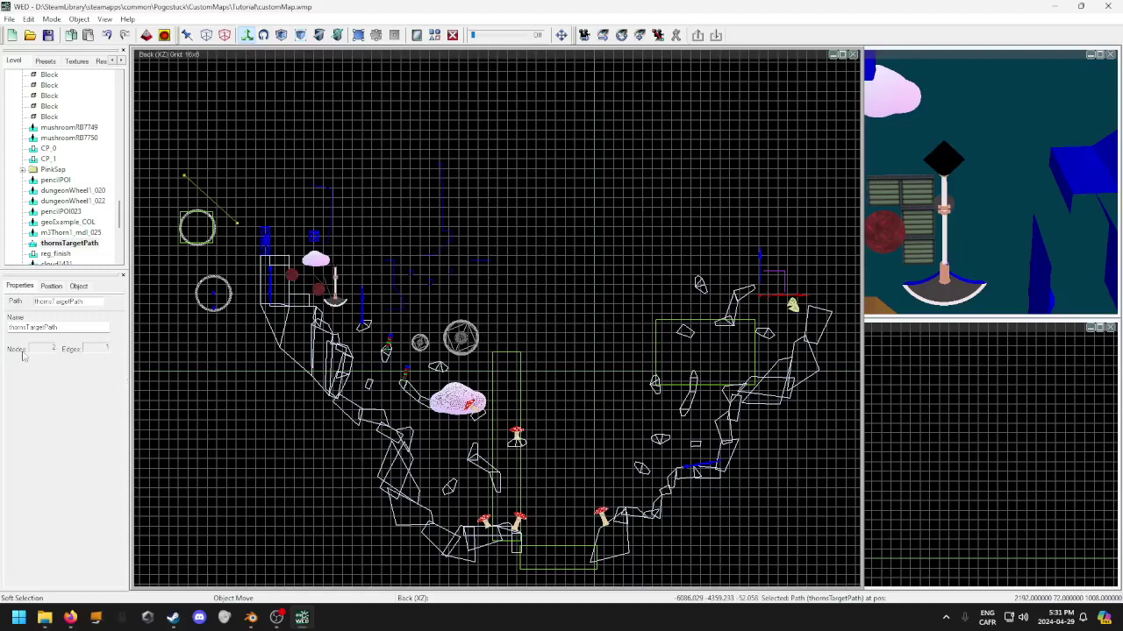
{"action": "left_click", "coordinate": [50, 288]}
{"action": "left_click", "coordinate": [18, 288]}
{"action": "left_click", "coordinate": [789, 311]}
{"action": "left_click", "coordinate": [792, 308]}
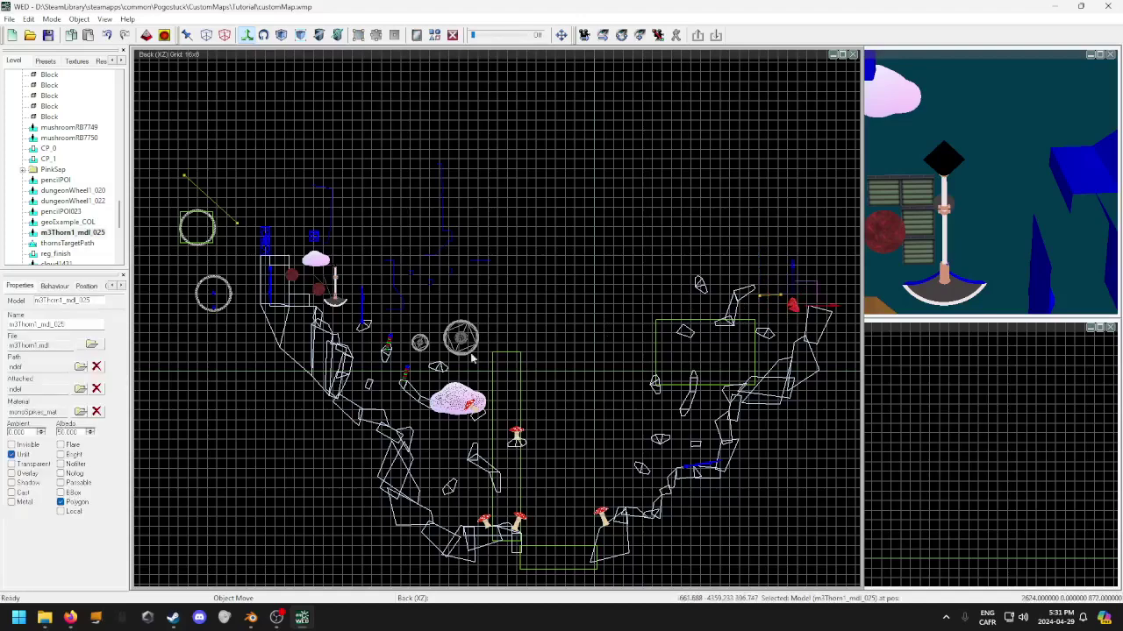
{"action": "left_click", "coordinate": [54, 286]}
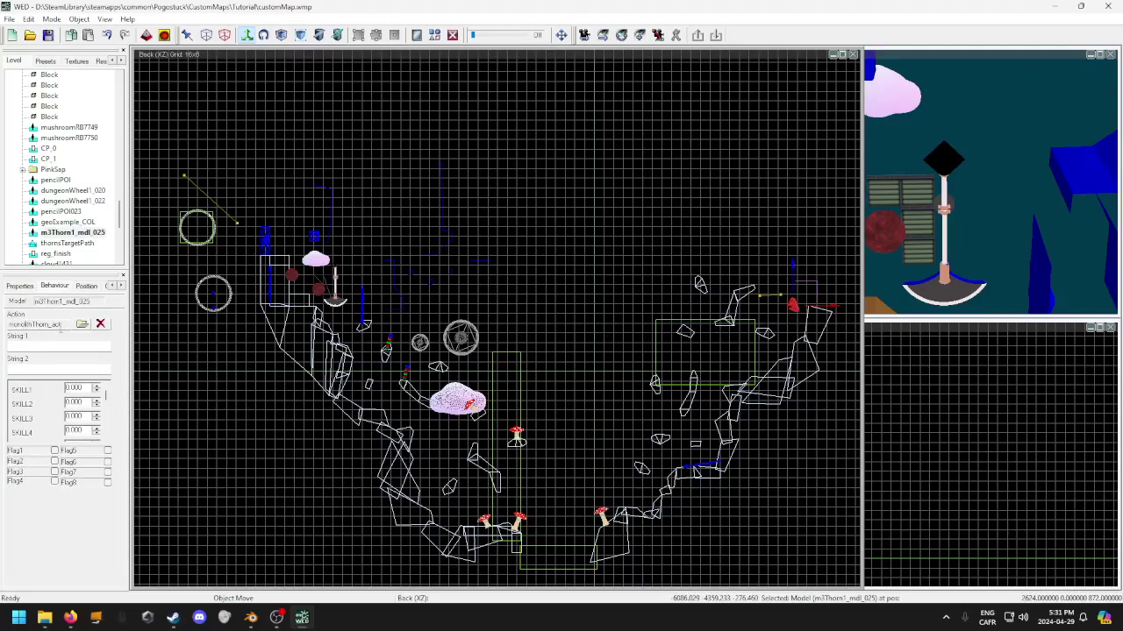
Delete thornsTargetPath and the rock blocks on the ledge beside it.
{"action": "left_click", "coordinate": [762, 299]}
{"action": "key", "text": "Delete"}
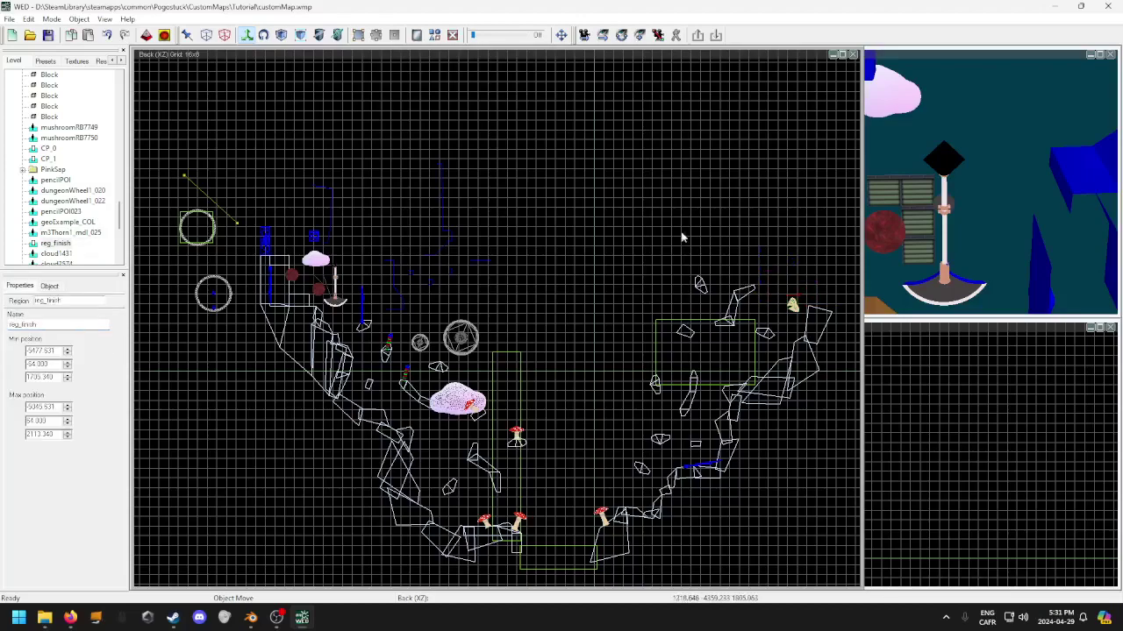
{"action": "left_click_drag", "start_coordinate": [656, 227], "coordinate": [763, 307]}
{"action": "key", "text": "Delete"}
{"action": "left_click", "coordinate": [733, 320]}
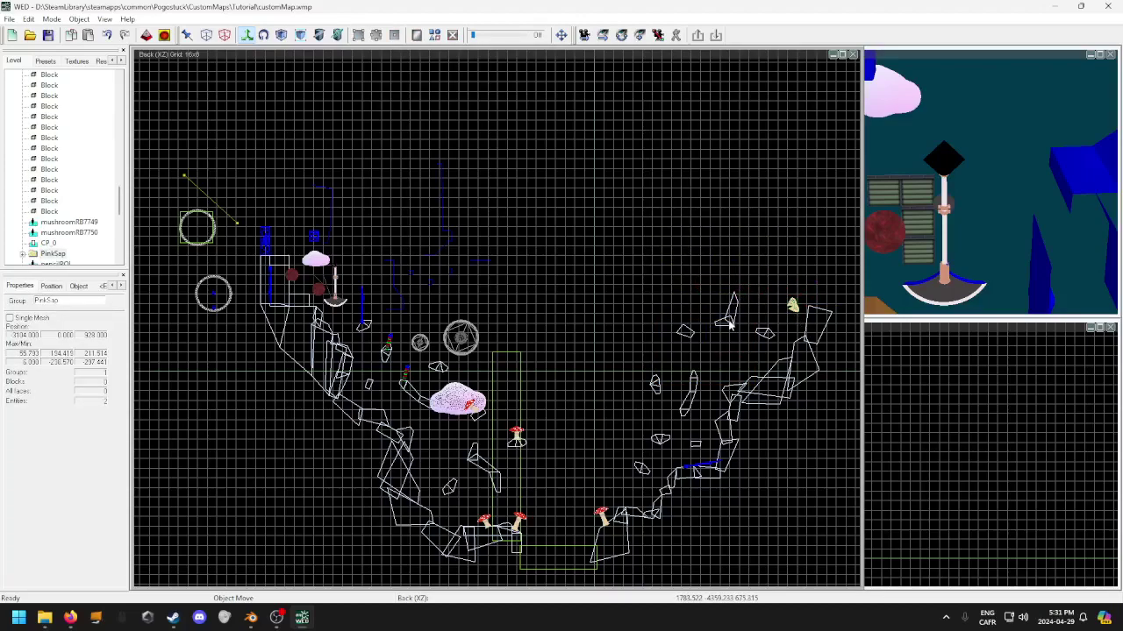
Move the CP_1 and CP_0 checkpoint regions into the empty space near the relocated start and finish rings.
{"action": "left_click", "coordinate": [734, 324]}
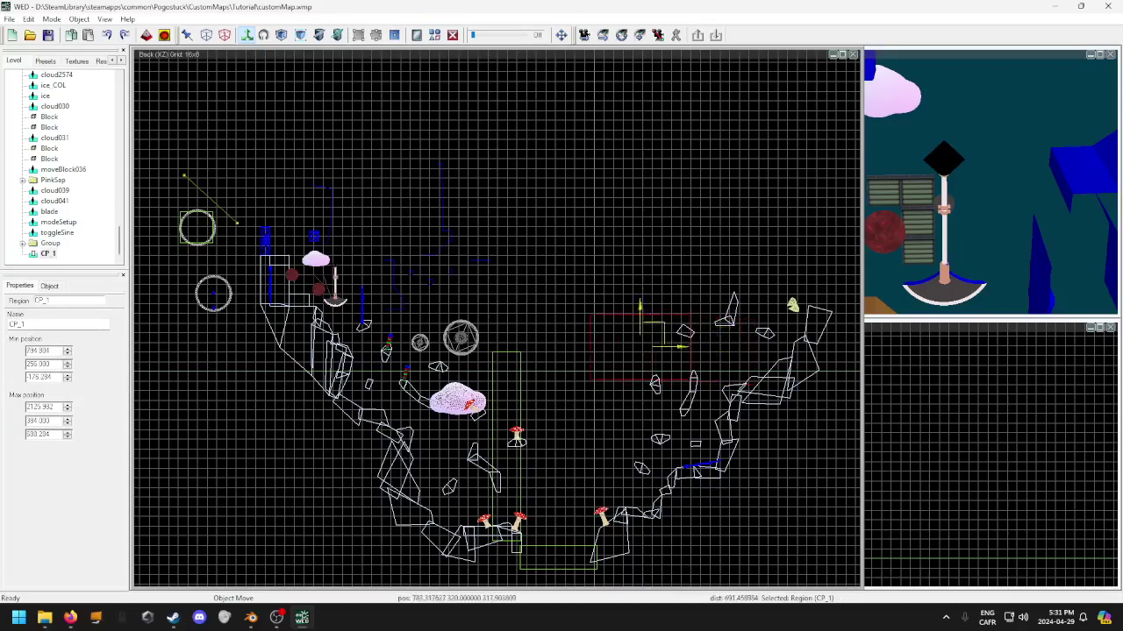
{"action": "left_click_drag", "start_coordinate": [432, 205], "coordinate": [313, 144]}
{"action": "middle_click_drag", "start_coordinate": [312, 145], "coordinate": [407, 176]}
{"action": "left_click_drag", "start_coordinate": [454, 193], "coordinate": [272, 71]}
{"action": "left_click", "coordinate": [611, 436]}
{"action": "left_click_drag", "start_coordinate": [610, 437], "coordinate": [225, 188]}
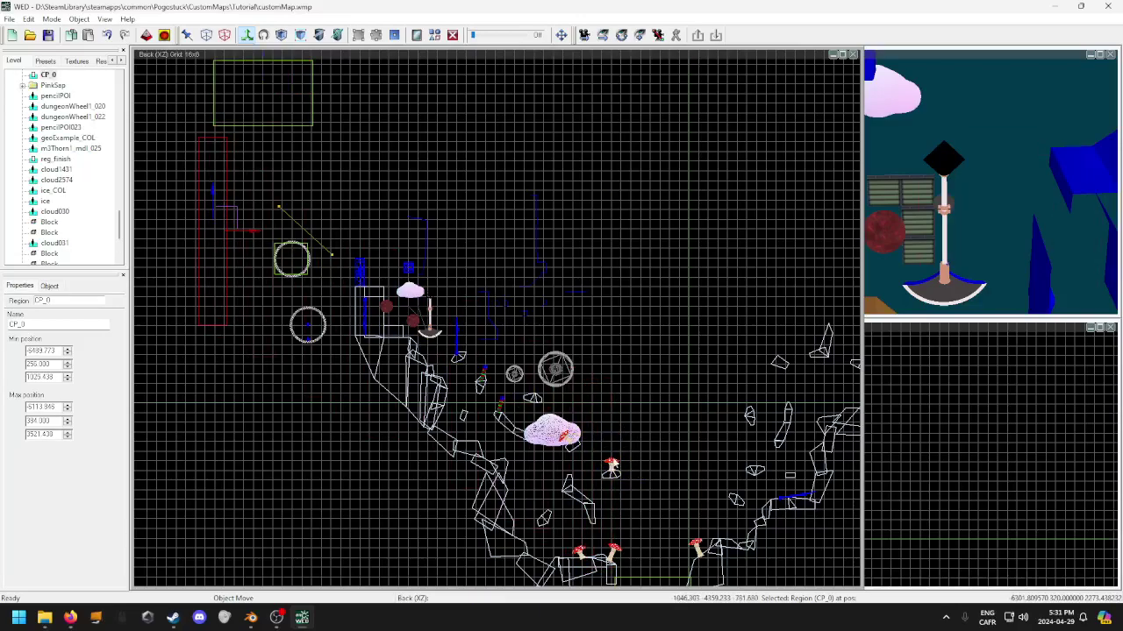
Delete all rocks, wall blocks, thorns and mushrooms in the far half of the level, beyond the central pit.
{"action": "middle_click_drag", "start_coordinate": [516, 373], "coordinate": [628, 563]}
{"action": "left_click_drag", "start_coordinate": [522, 408], "coordinate": [530, 408]}
{"action": "left_click_drag", "start_coordinate": [516, 163], "coordinate": [627, 448]}
{"action": "key", "text": "Delete"}
{"action": "left_click_drag", "start_coordinate": [586, 139], "coordinate": [650, 358]}
{"action": "key", "text": "Delete"}
{"action": "left_click_drag", "start_coordinate": [635, 111], "coordinate": [814, 380]}
{"action": "key", "text": "Delete"}
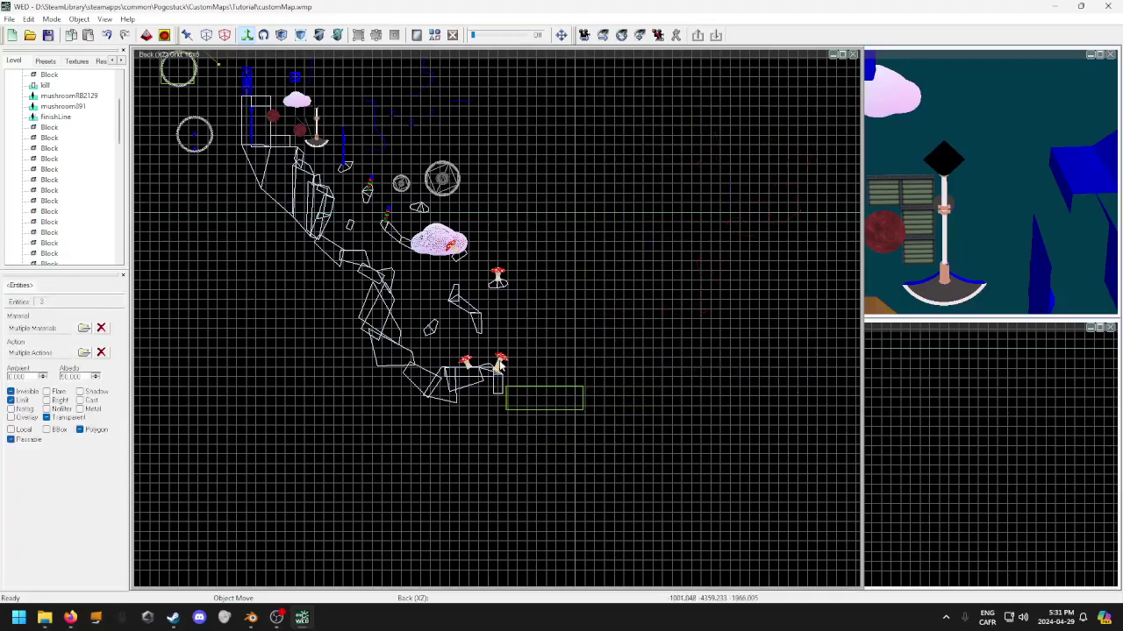
Delete the mushrooms, wheels, large cloud, kill region, floating rocks and lower wall blocks in the middle of the level.
{"action": "left_click_drag", "start_coordinate": [365, 164], "coordinate": [615, 476]}
{"action": "key", "text": "Delete"}
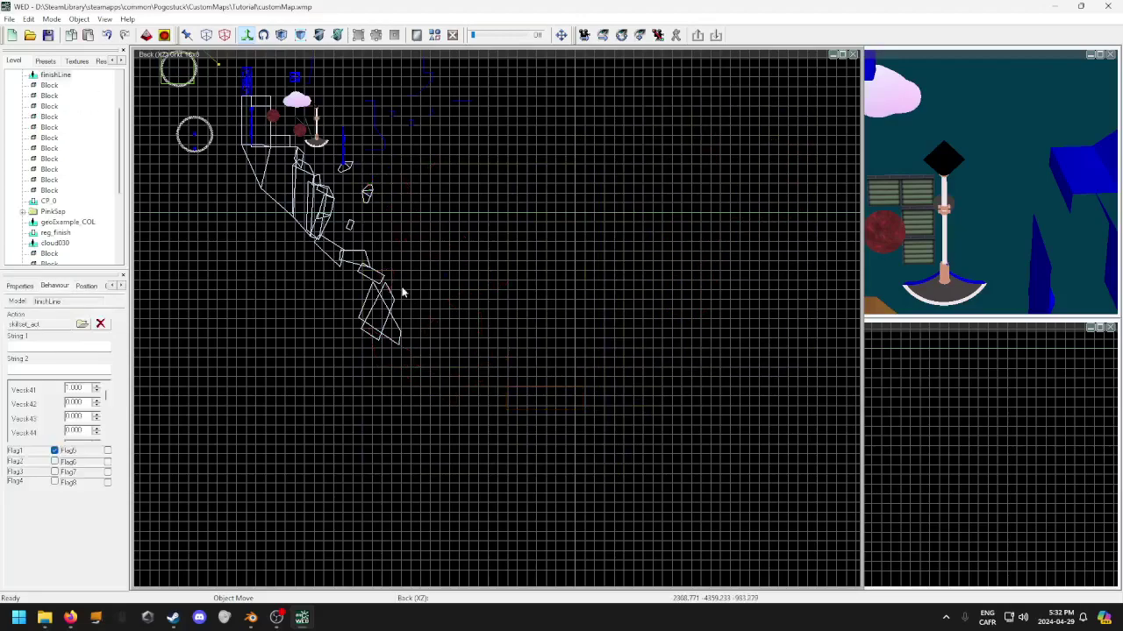
{"action": "key", "text": "Left"}
{"action": "key", "text": "Up"}
{"action": "left_click_drag", "start_coordinate": [397, 248], "coordinate": [526, 433]}
{"action": "key", "text": "Delete"}
{"action": "left_click_drag", "start_coordinate": [463, 243], "coordinate": [562, 471]}
{"action": "key", "text": "Delete"}
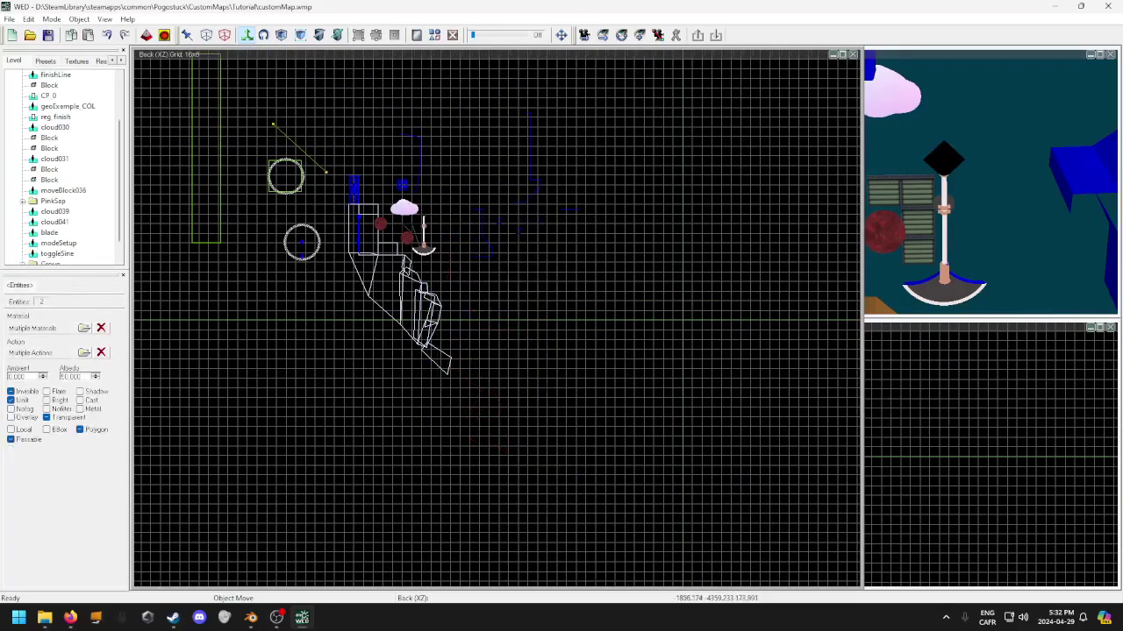
Delete the remaining start-area walls, cloud, saws and swinging blade, plus the geoExample_COL collision model.
{"action": "key", "text": "Left"}
{"action": "key", "text": "Up"}
{"action": "left_click_drag", "start_coordinate": [415, 271], "coordinate": [570, 496]}
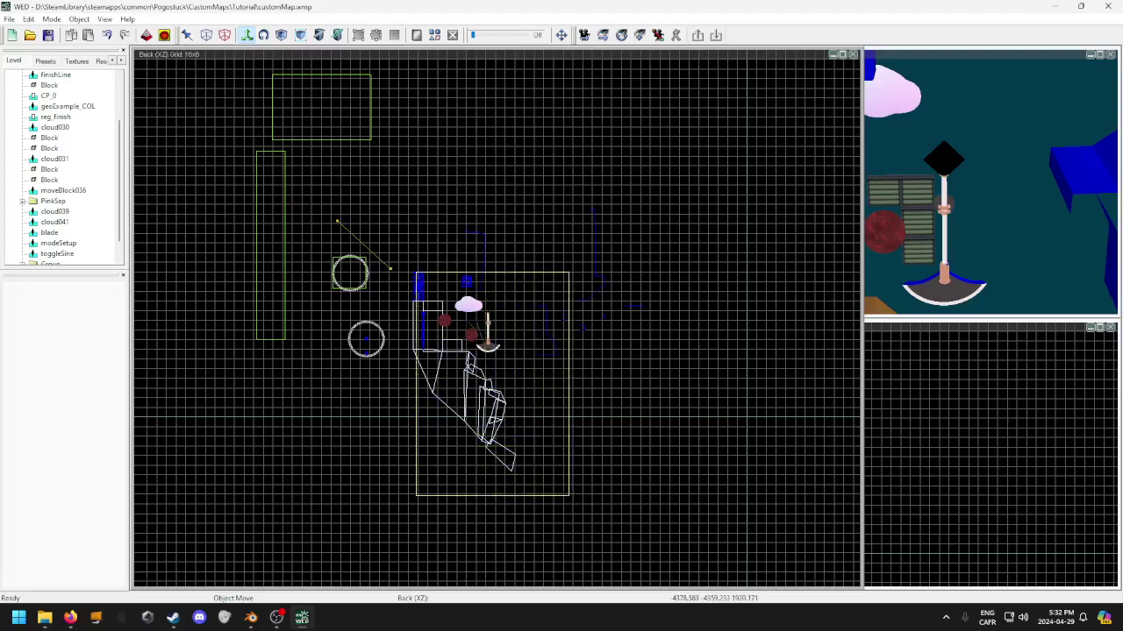
{"action": "key", "text": "Delete"}
{"action": "left_click", "coordinate": [420, 283]}
{"action": "key", "text": "Delete"}
{"action": "left_click", "coordinate": [465, 370]}
{"action": "key", "text": "Delete"}
{"action": "left_click", "coordinate": [418, 321]}
{"action": "key", "text": "Delete"}
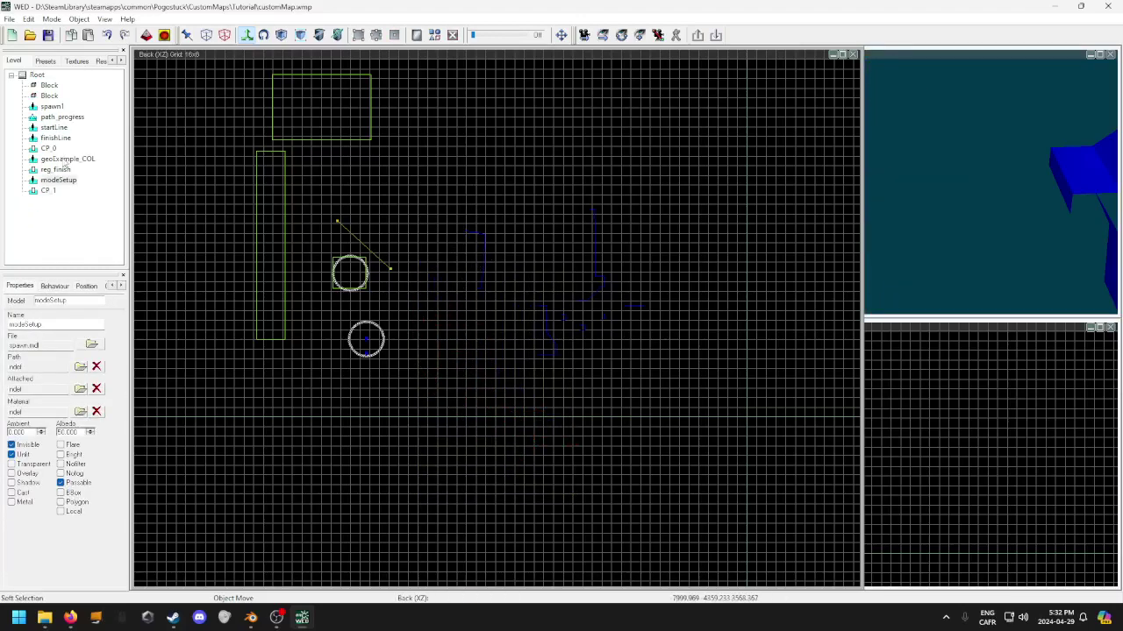
{"action": "left_click", "coordinate": [65, 159]}
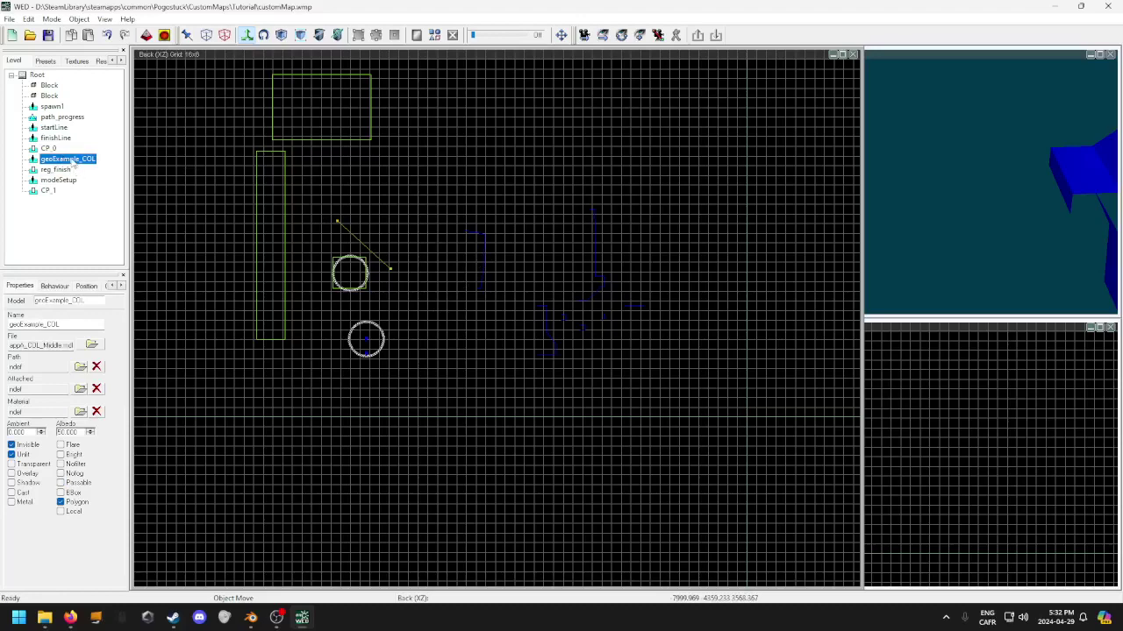
{"action": "key", "text": "Delete"}
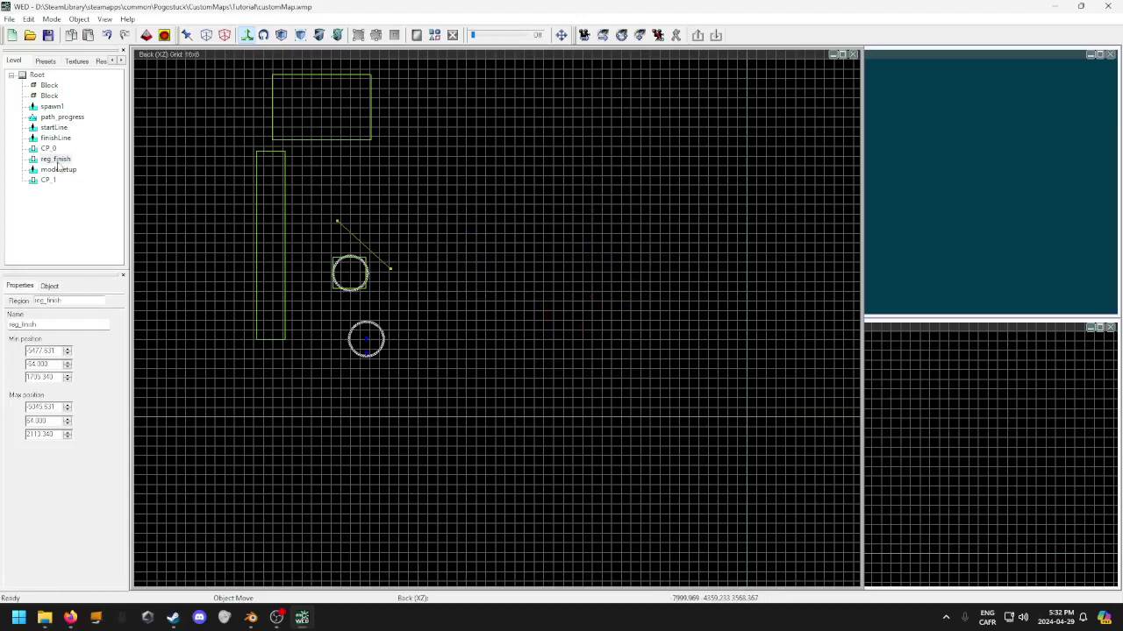
Select the two remaining blocks and the spawn1 model in turn and examine where they lie in the Back view.
{"action": "left_click", "coordinate": [50, 87]}
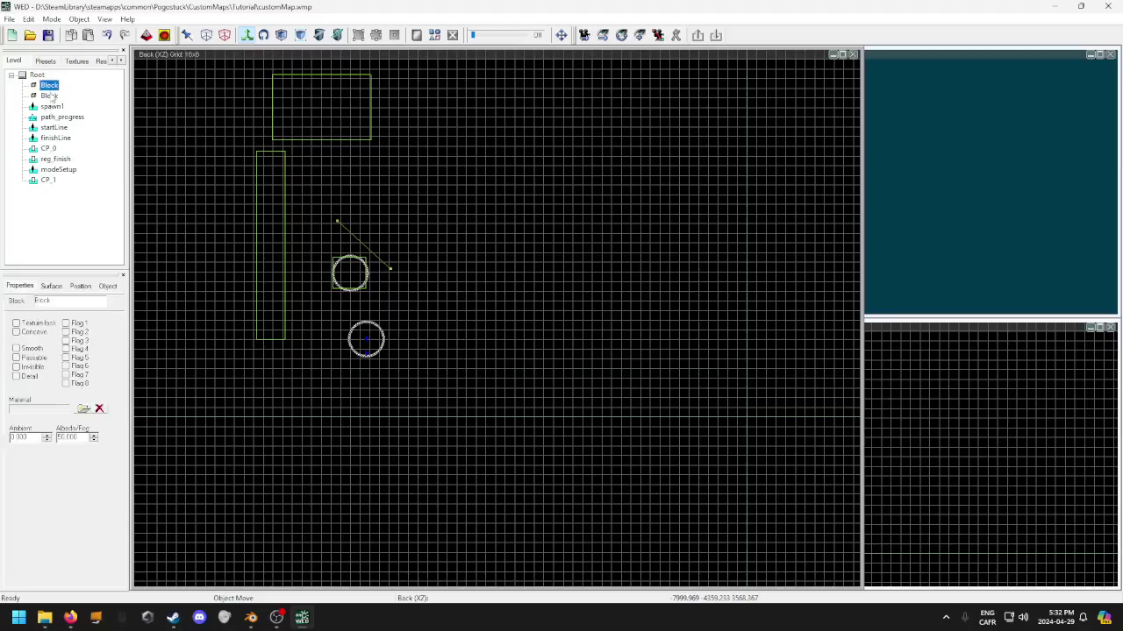
{"action": "left_click", "coordinate": [51, 97]}
{"action": "scroll", "coordinate": [444, 383], "scroll_direction": "up", "scroll_amount": 2}
{"action": "scroll", "coordinate": [443, 384], "scroll_direction": "down", "scroll_amount": 4}
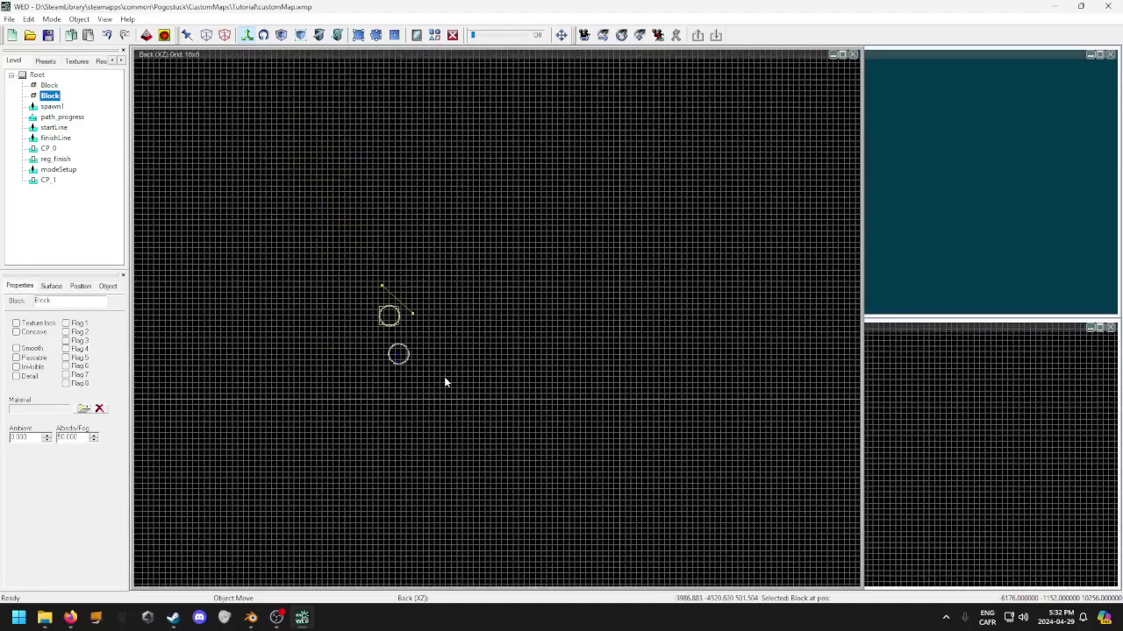
{"action": "scroll", "coordinate": [451, 378], "scroll_direction": "down", "scroll_amount": 2}
{"action": "scroll", "coordinate": [442, 321], "scroll_direction": "down", "scroll_amount": 3}
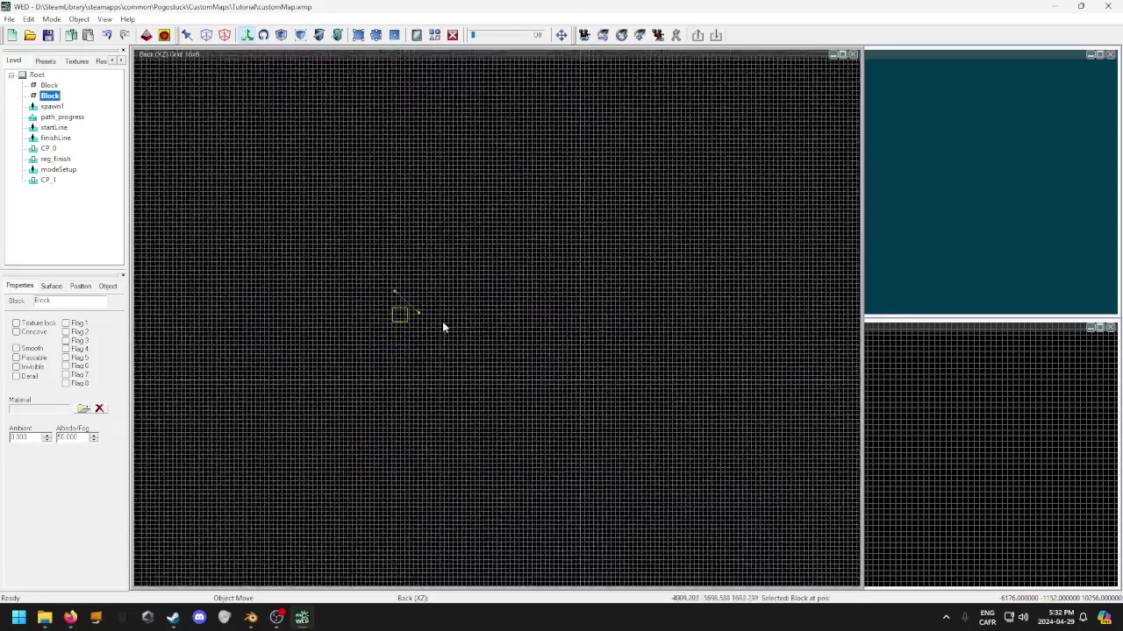
{"action": "scroll", "coordinate": [442, 307], "scroll_direction": "down", "scroll_amount": 1}
{"action": "scroll", "coordinate": [398, 303], "scroll_direction": "up", "scroll_amount": 5}
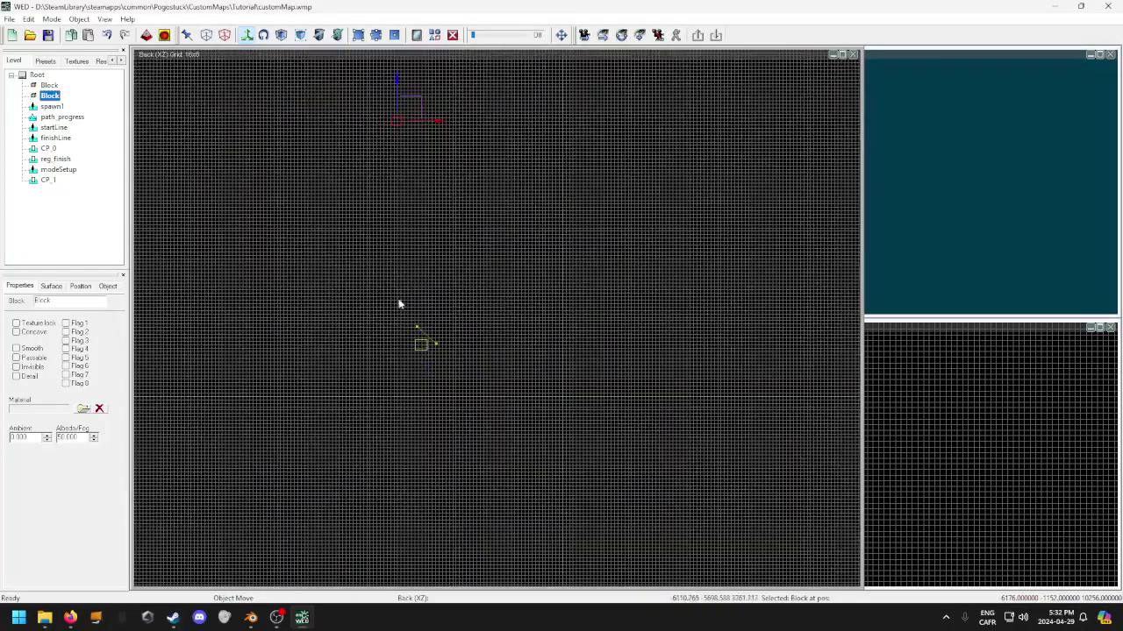
{"action": "scroll", "coordinate": [484, 486], "scroll_direction": "up", "scroll_amount": 4}
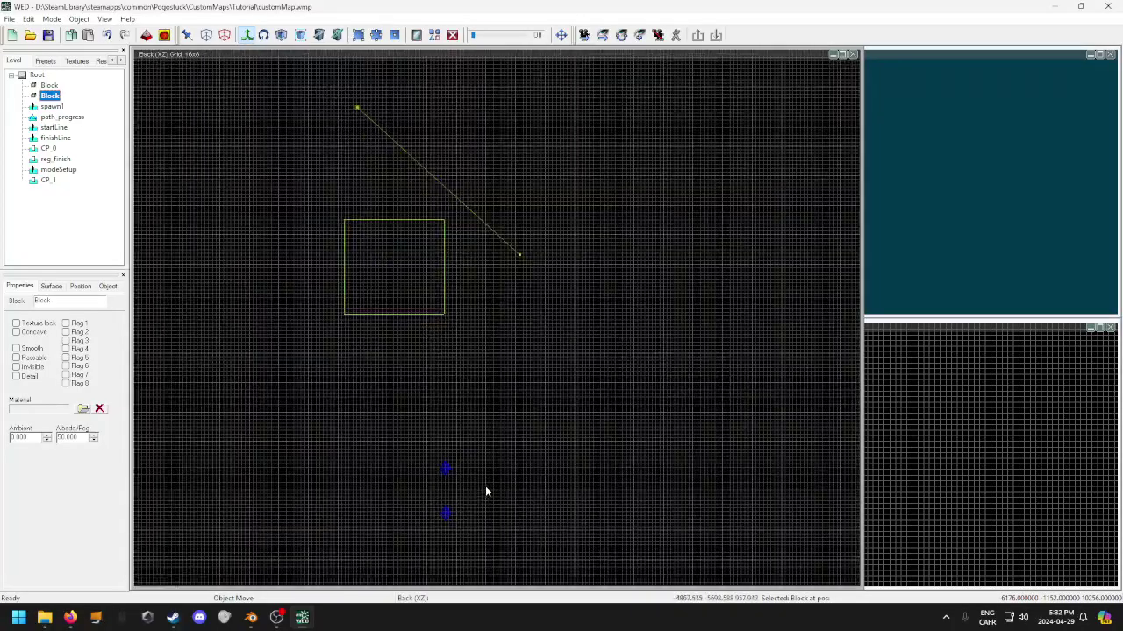
{"action": "left_click", "coordinate": [408, 455]}
{"action": "scroll", "coordinate": [447, 455], "scroll_direction": "down", "scroll_amount": 3}
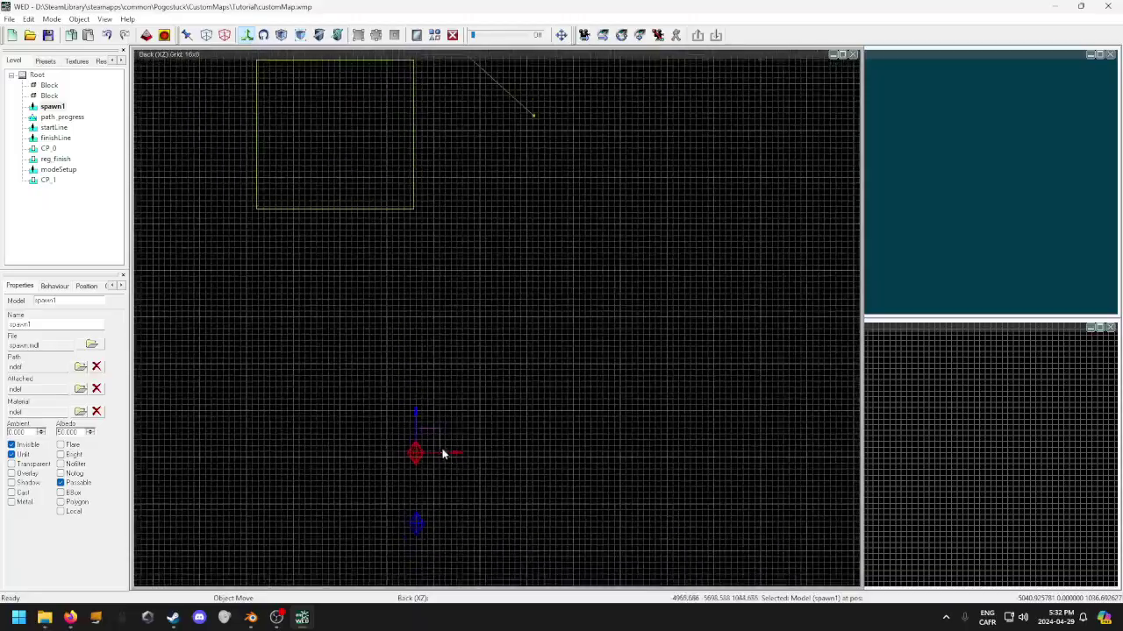
{"action": "scroll", "coordinate": [494, 426], "scroll_direction": "up", "scroll_amount": 4}
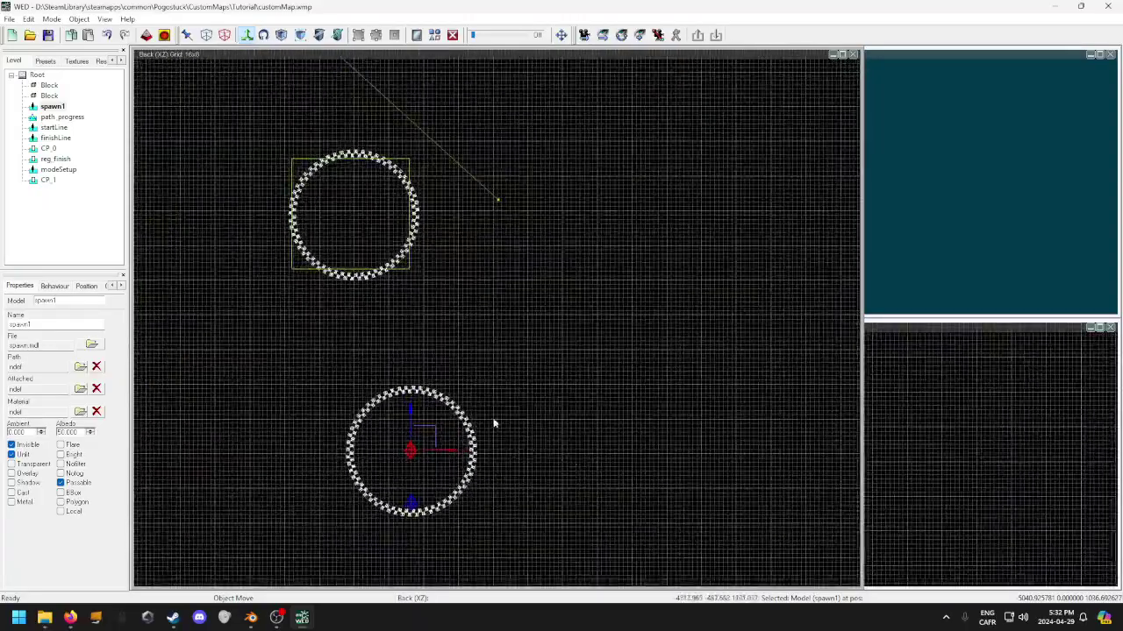
Examine how the remaining regions, progress path and start and finish circles are laid out in the Back view.
{"action": "scroll", "coordinate": [535, 382], "scroll_direction": "down", "scroll_amount": 6}
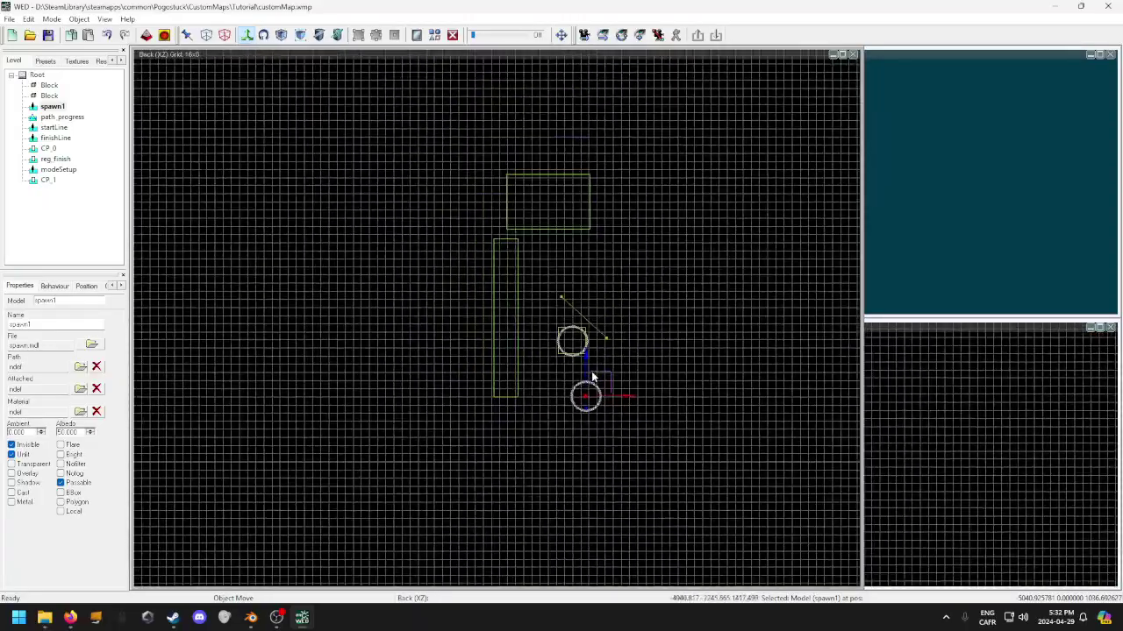
{"action": "scroll", "coordinate": [649, 378], "scroll_direction": "up", "scroll_amount": 2}
{"action": "scroll", "coordinate": [650, 378], "scroll_direction": "down", "scroll_amount": 5}
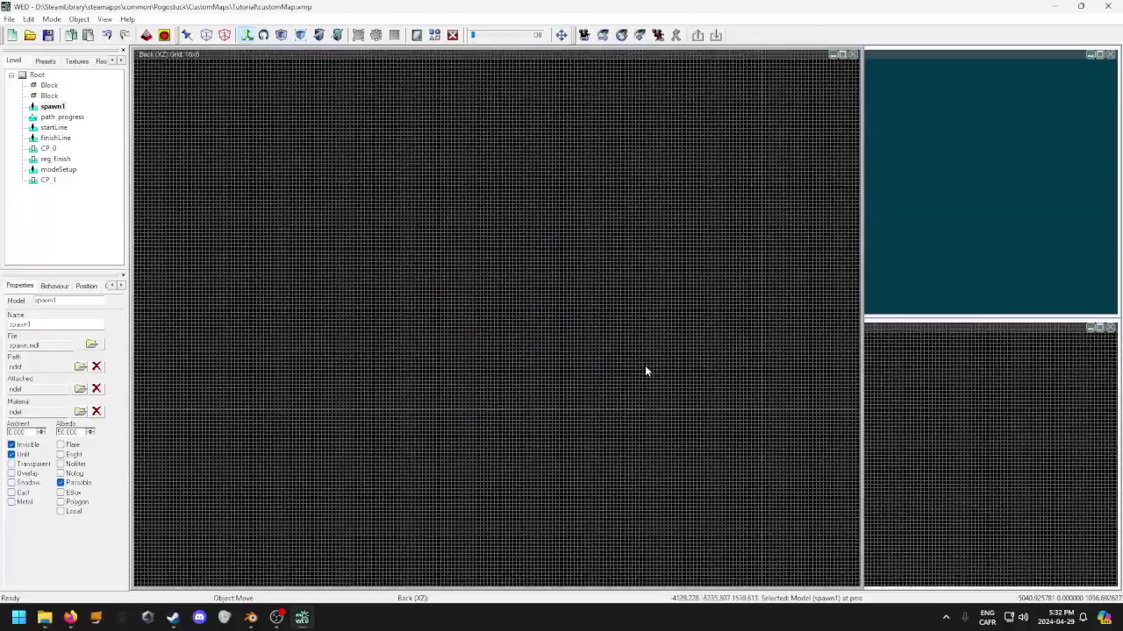
{"action": "scroll", "coordinate": [646, 366], "scroll_direction": "up", "scroll_amount": 4}
{"action": "scroll", "coordinate": [648, 365], "scroll_direction": "down", "scroll_amount": 5}
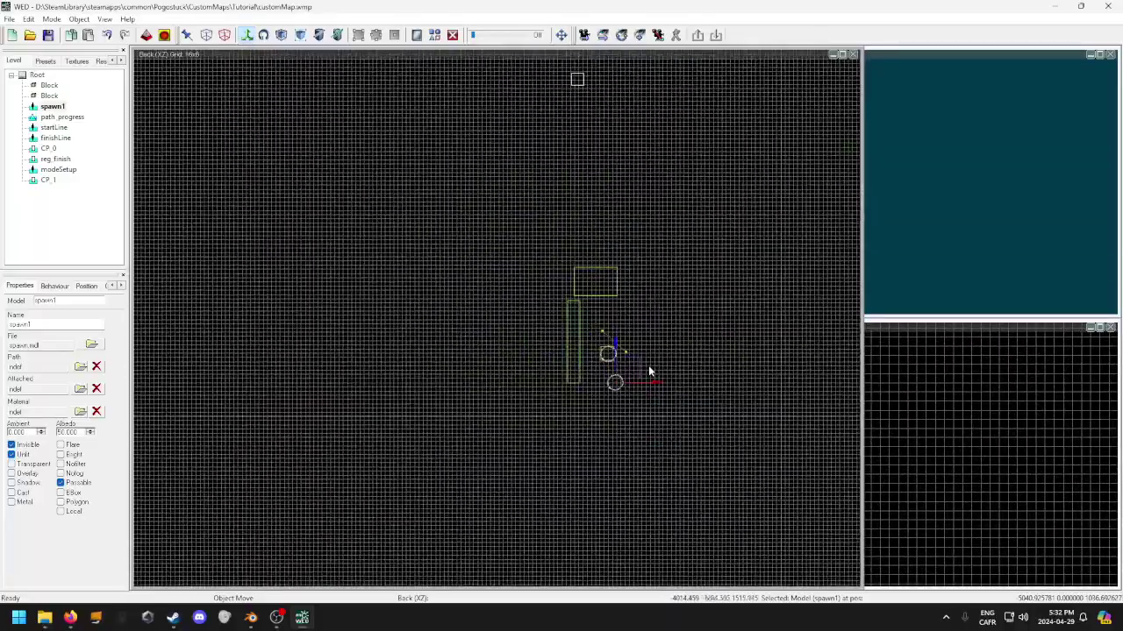
{"action": "scroll", "coordinate": [646, 366], "scroll_direction": "up", "scroll_amount": 3}
{"action": "scroll", "coordinate": [645, 367], "scroll_direction": "up", "scroll_amount": 3}
{"action": "scroll", "coordinate": [558, 391], "scroll_direction": "up", "scroll_amount": 2}
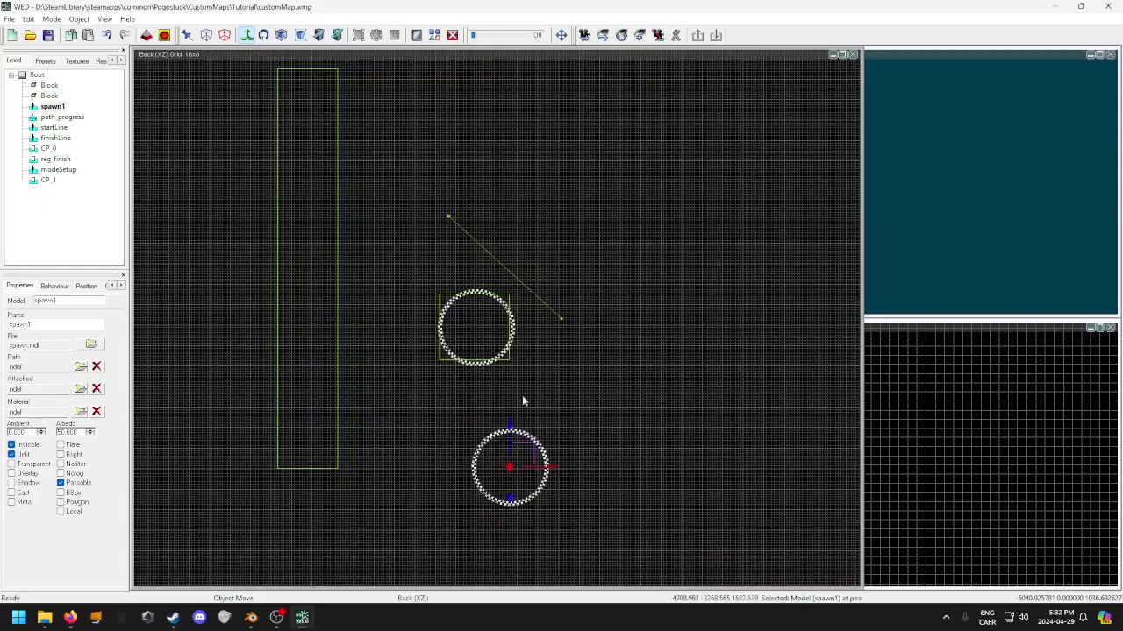
Move the finish region and the finishLine model well away from the start circle, keeping them aligned with each other.
{"action": "left_click", "coordinate": [475, 299]}
{"action": "left_click_drag", "start_coordinate": [302, 213], "coordinate": [216, 329]}
{"action": "left_click", "coordinate": [481, 263]}
{"action": "left_click", "coordinate": [479, 296]}
{"action": "left_click_drag", "start_coordinate": [479, 300], "coordinate": [797, 415]}
{"action": "left_click_drag", "start_coordinate": [591, 376], "coordinate": [704, 325]}
{"action": "left_click", "coordinate": [286, 270]}
{"action": "left_click_drag", "start_coordinate": [286, 270], "coordinate": [731, 345]}
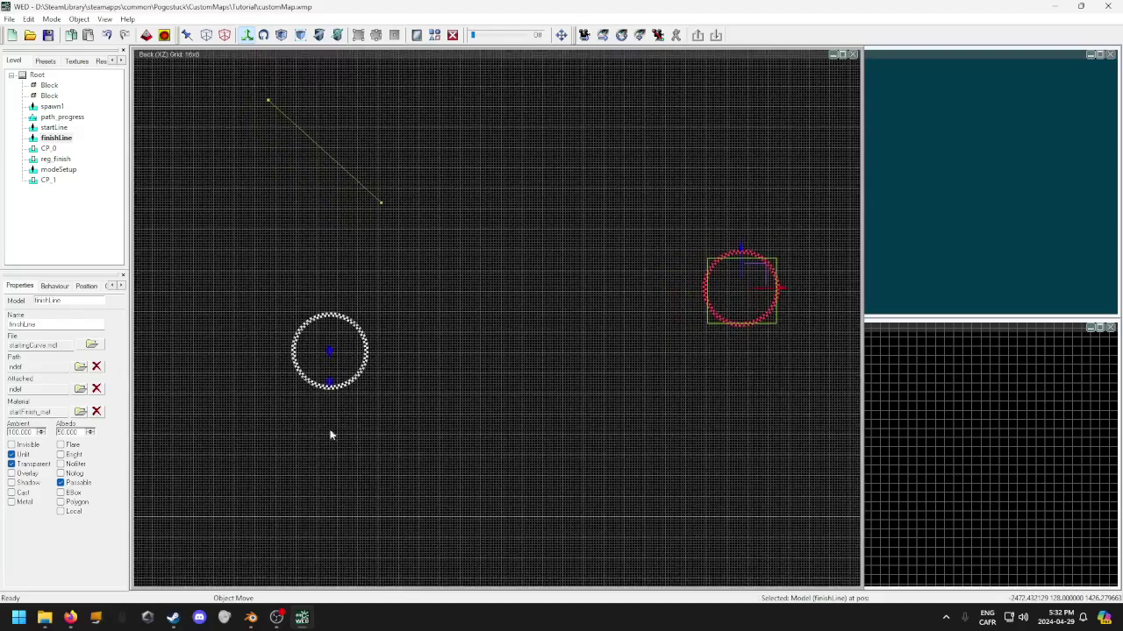
Add the myfirstblock.mdl model from the Tutorial folder to the level.
{"action": "right_click", "coordinate": [444, 312]}
{"action": "mouse_move", "coordinate": [485, 320]}
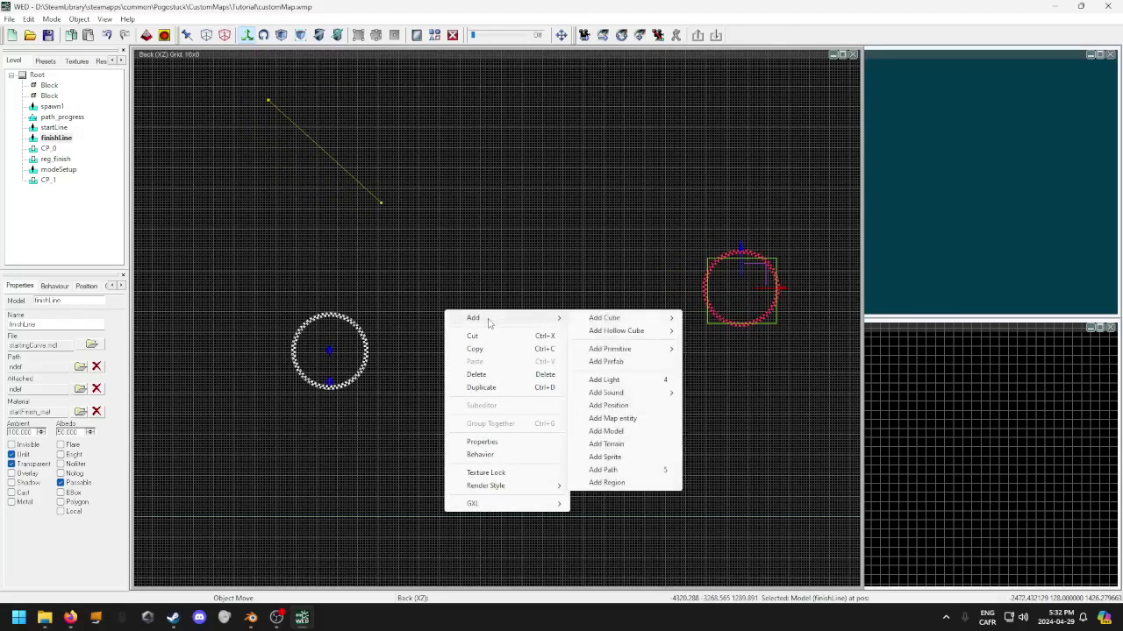
{"action": "left_click", "coordinate": [627, 431]}
{"action": "left_click", "coordinate": [444, 256]}
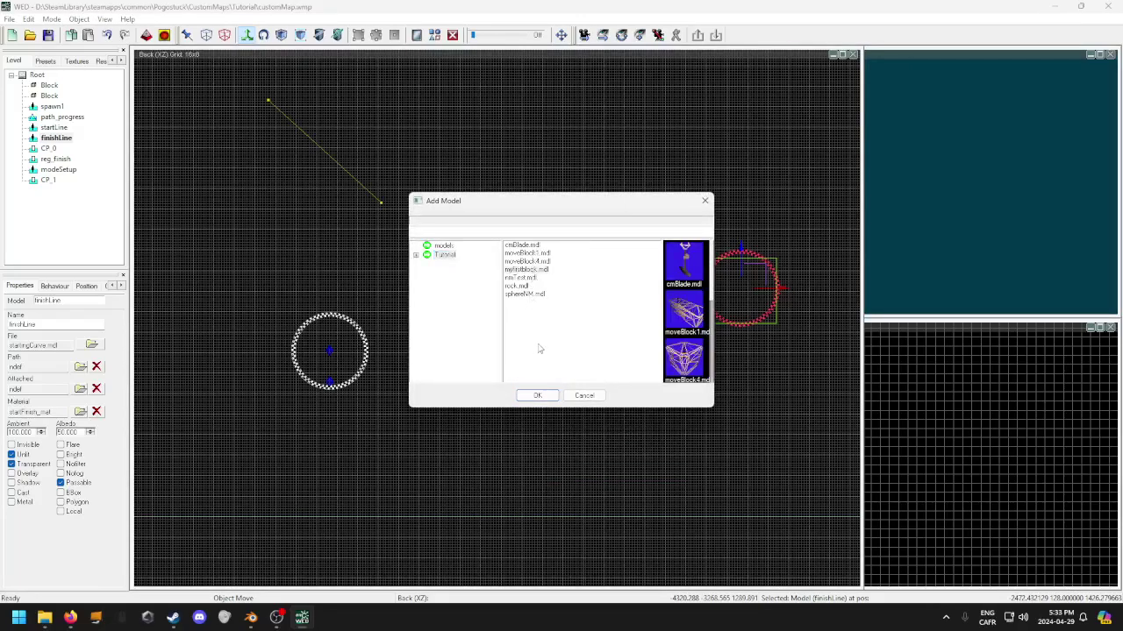
{"action": "left_click", "coordinate": [531, 269]}
{"action": "left_click", "coordinate": [537, 395]}
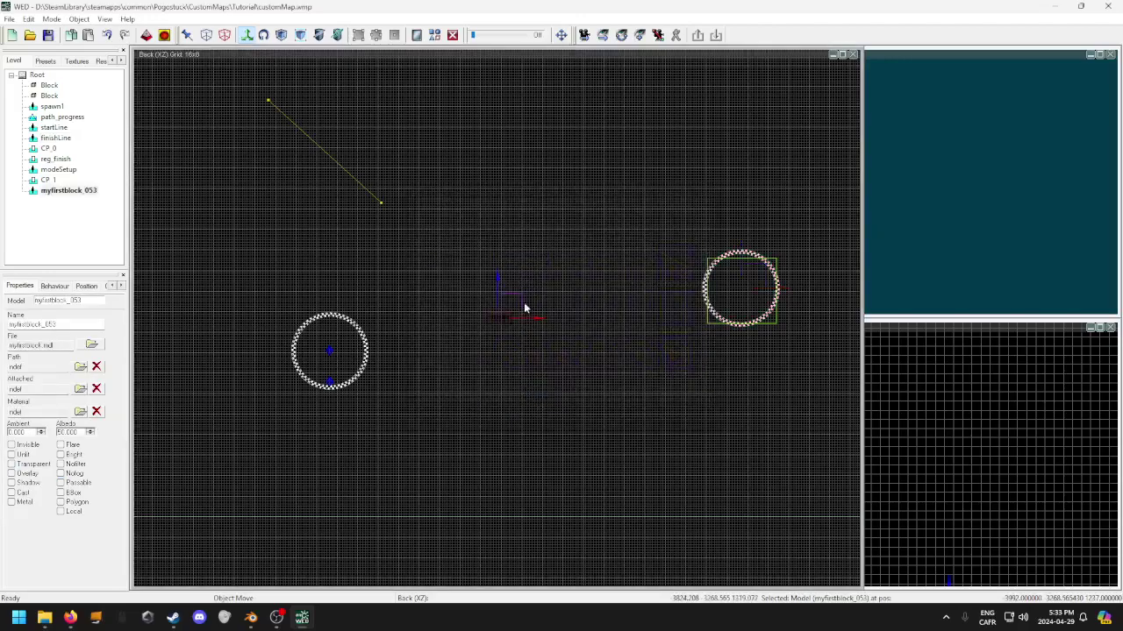
Place the new block inside the start circle beneath the spawn and assign it the cmPixelated material.
{"action": "scroll", "coordinate": [436, 394], "scroll_direction": "down", "scroll_amount": 1}
{"action": "scroll", "coordinate": [436, 395], "scroll_direction": "up", "scroll_amount": 3}
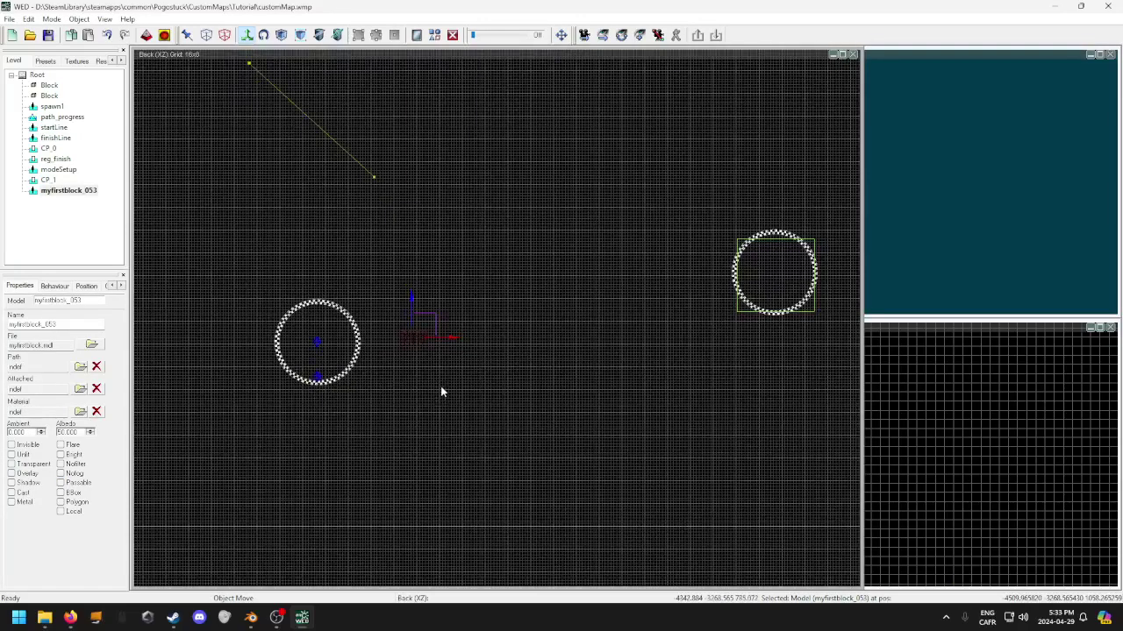
{"action": "left_click_drag", "start_coordinate": [378, 419], "coordinate": [314, 427]}
{"action": "left_click", "coordinate": [80, 411]}
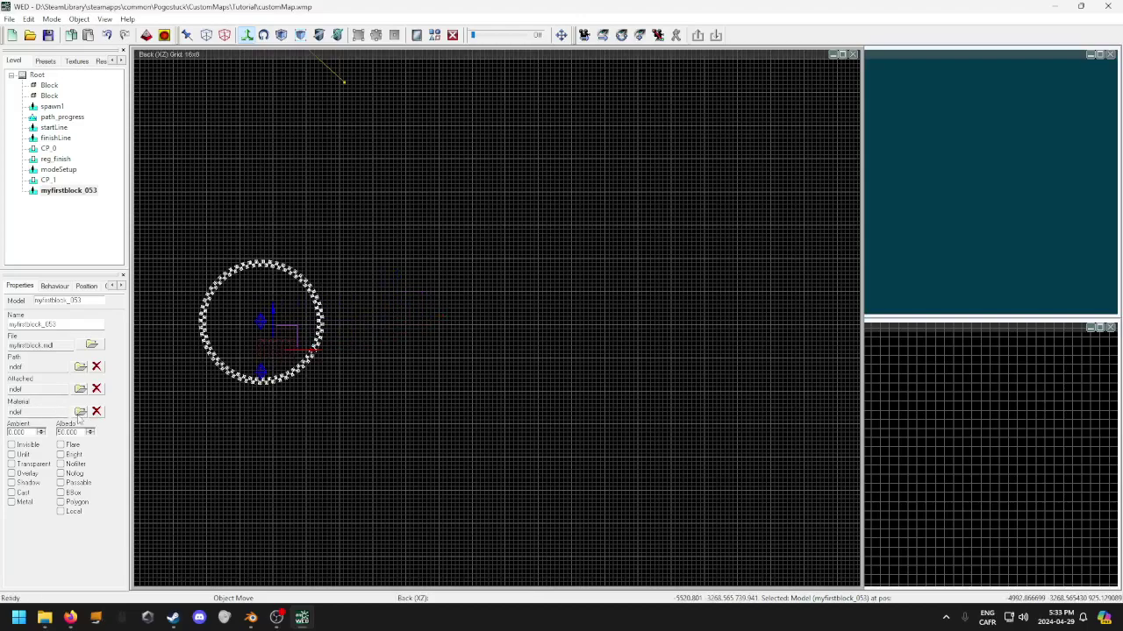
{"action": "left_click", "coordinate": [518, 310]}
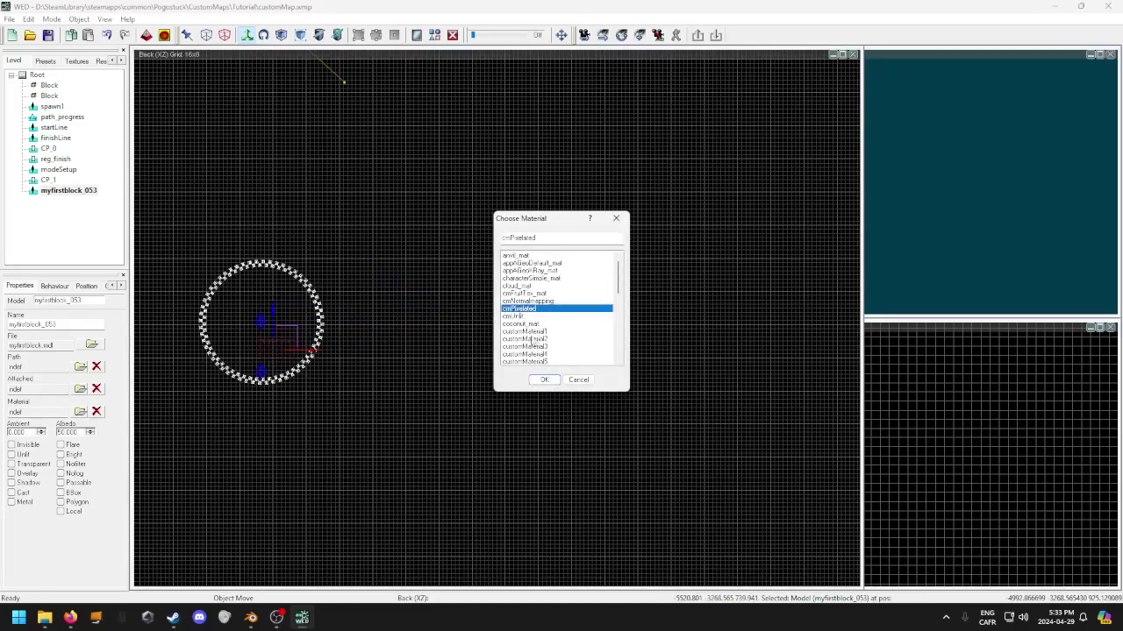
{"action": "left_click", "coordinate": [544, 380]}
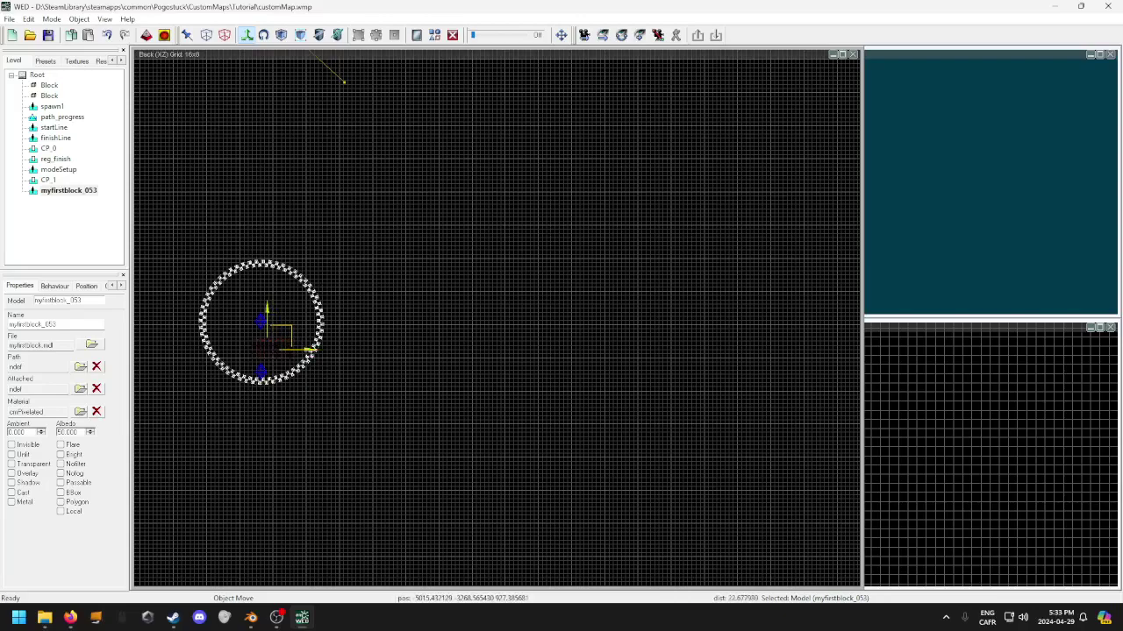
Build the map, replacing the missing textures with the default texture.
{"action": "right_click_drag", "start_coordinate": [378, 358], "coordinate": [479, 363]}
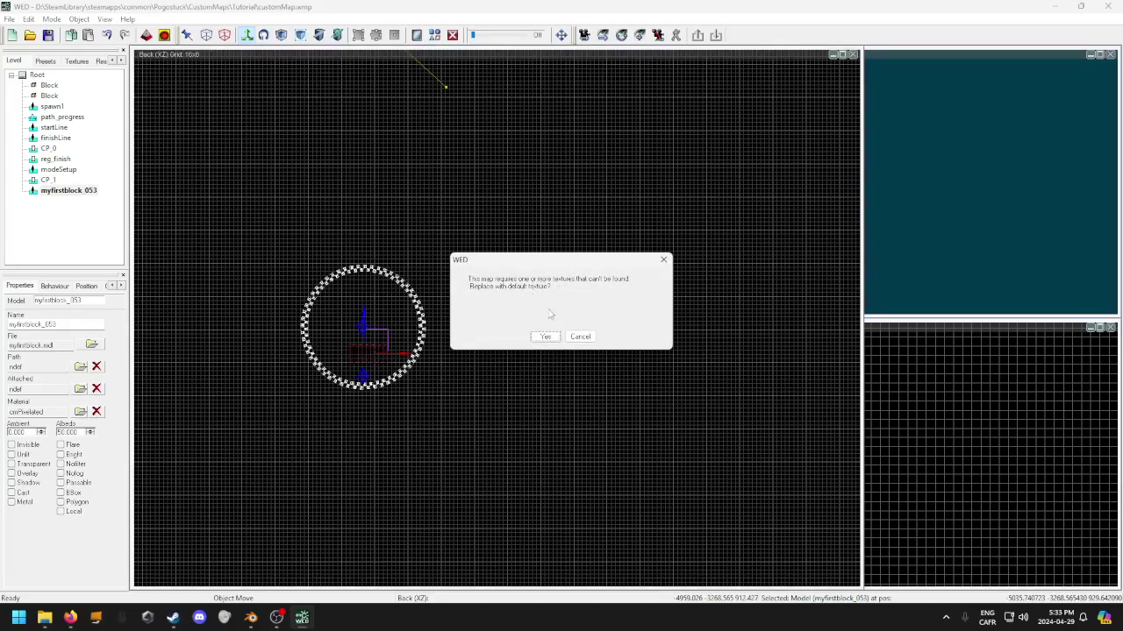
{"action": "left_click", "coordinate": [545, 337]}
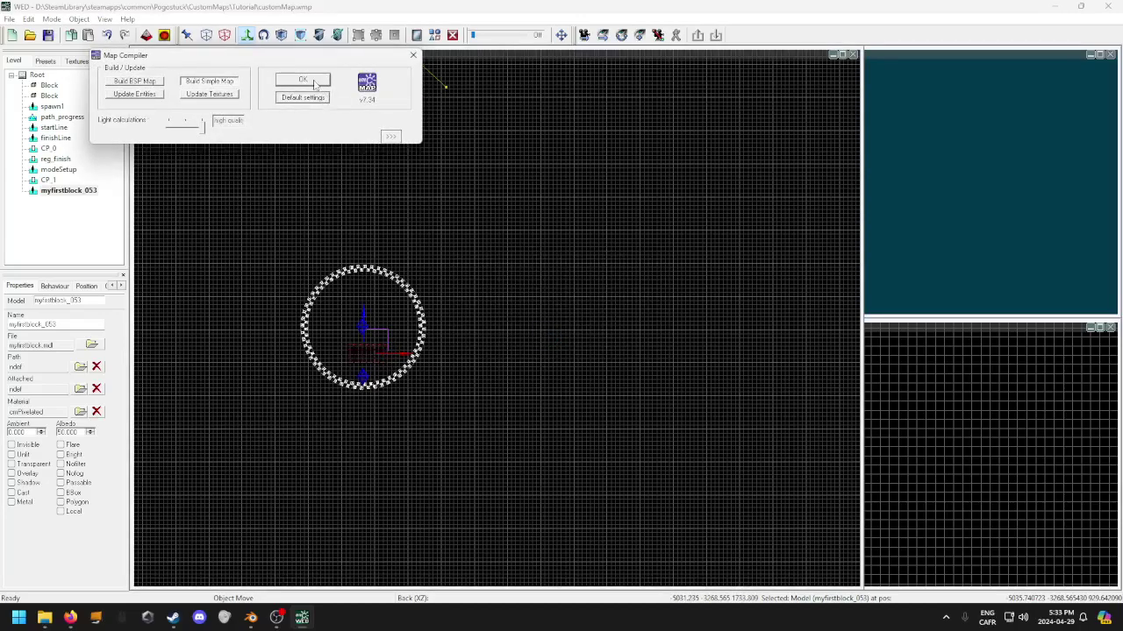
{"action": "left_click", "coordinate": [313, 81]}
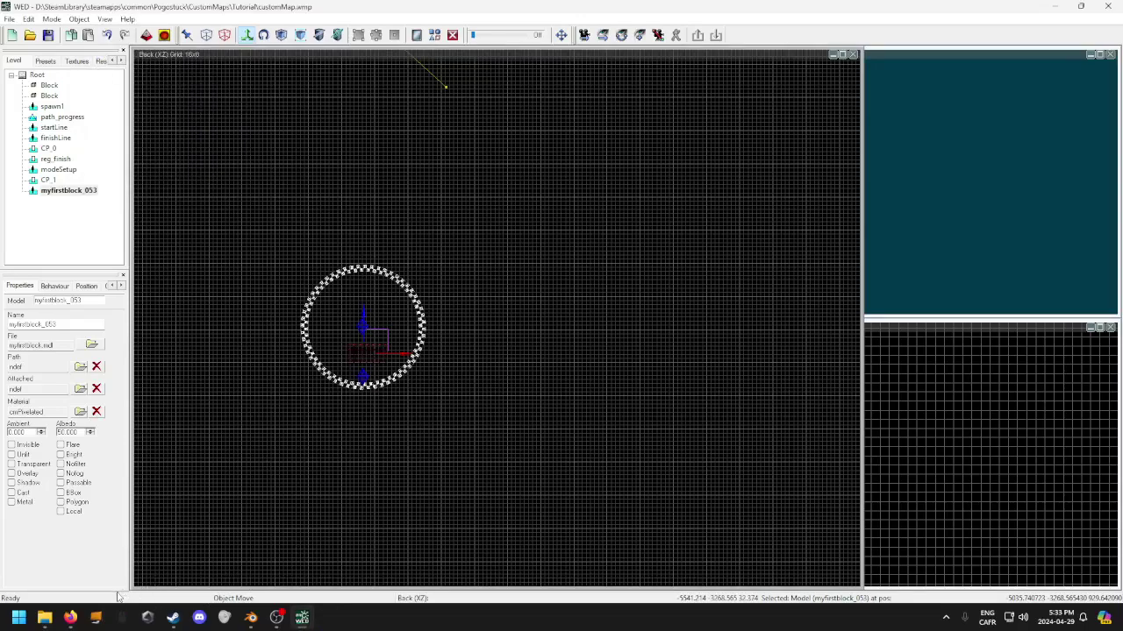
Switch to Steam and launch Pogostuck: Rage With Your Friends.
{"action": "left_click", "coordinate": [173, 617]}
{"action": "left_click", "coordinate": [97, 159]}
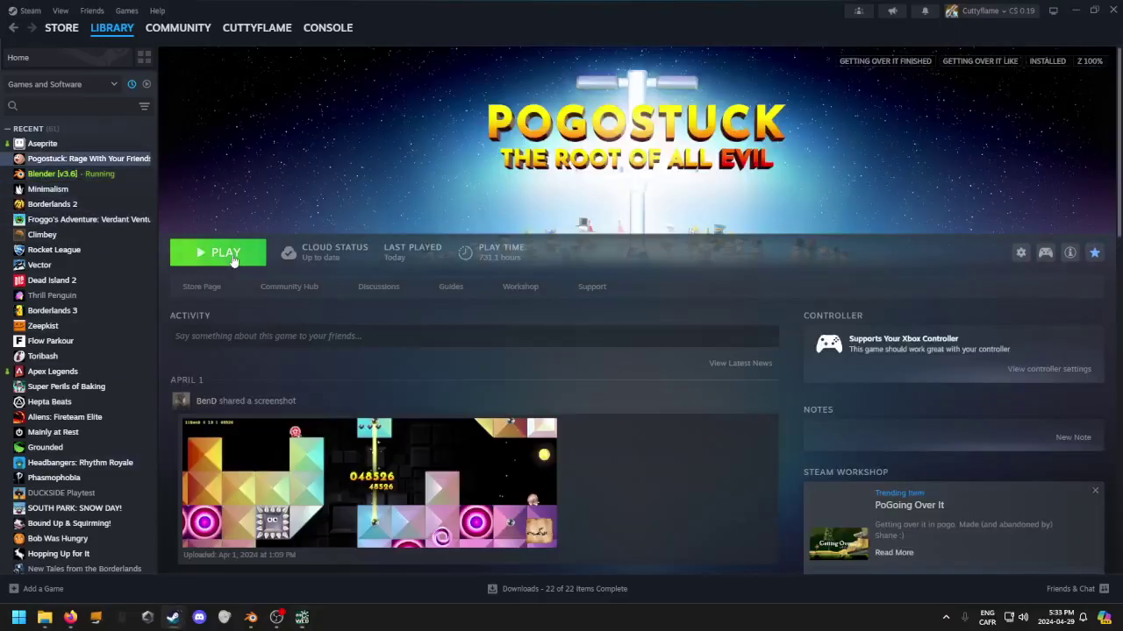
{"action": "left_click", "coordinate": [224, 253]}
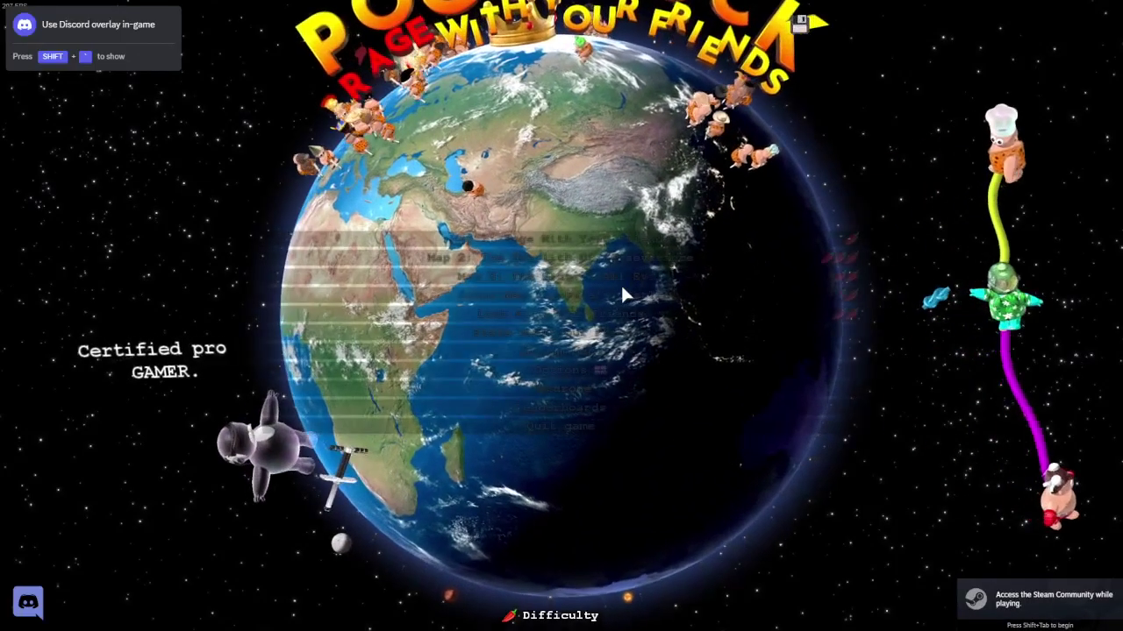
Load the Tutorial map from the local custom maps in Pogostuck.
{"action": "left_click", "coordinate": [554, 340]}
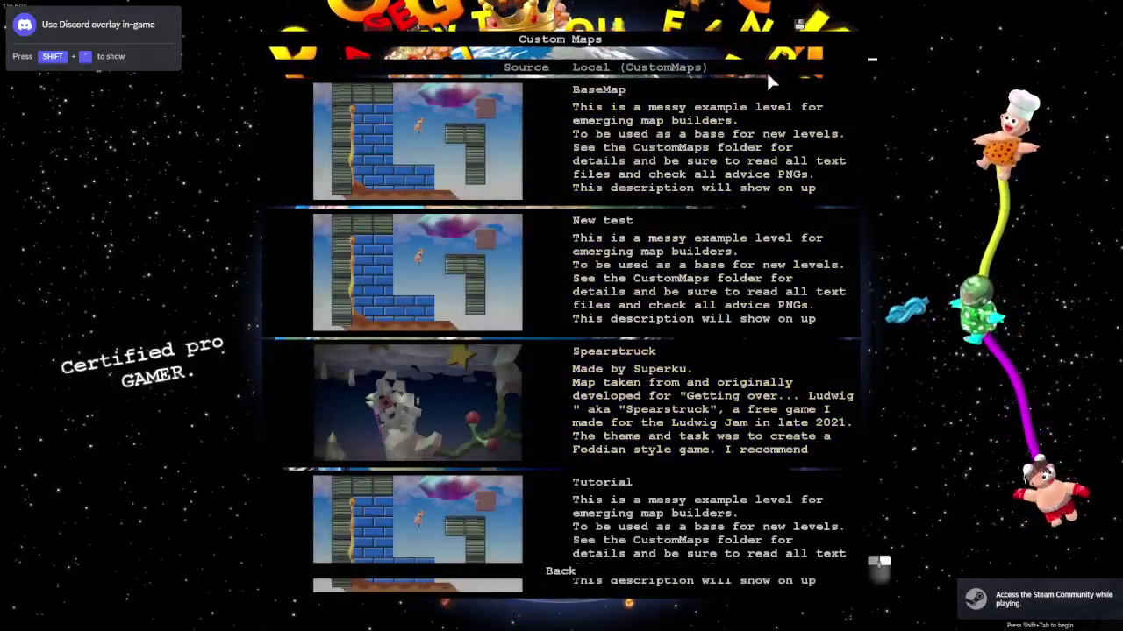
{"action": "left_click", "coordinate": [693, 67]}
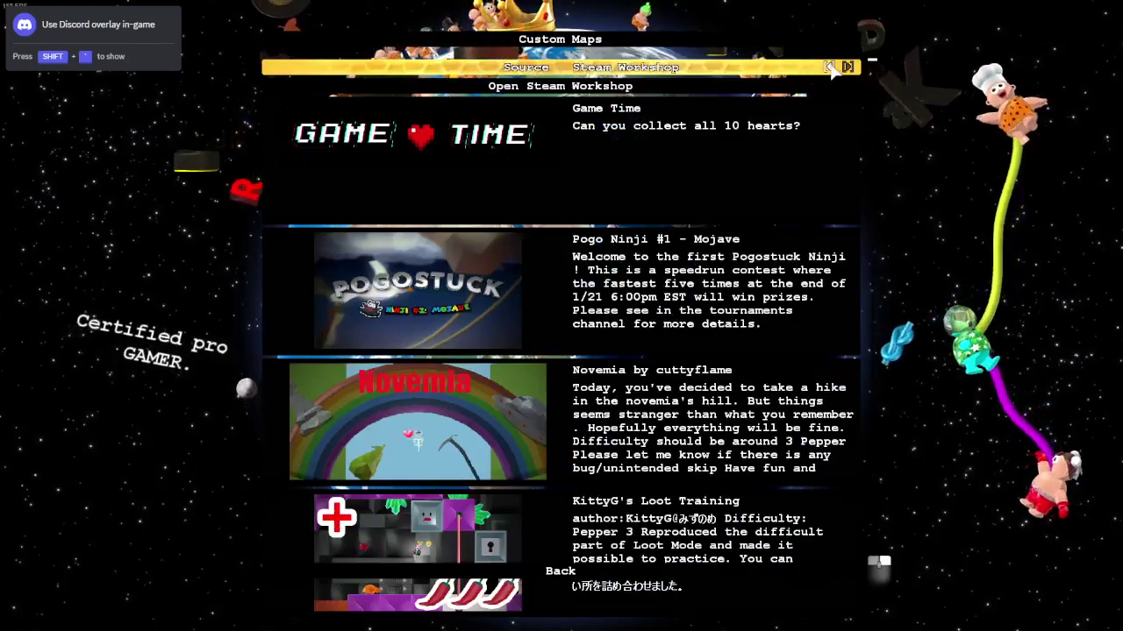
{"action": "left_click", "coordinate": [693, 67]}
{"action": "scroll", "coordinate": [491, 395], "scroll_direction": "down", "scroll_amount": 2}
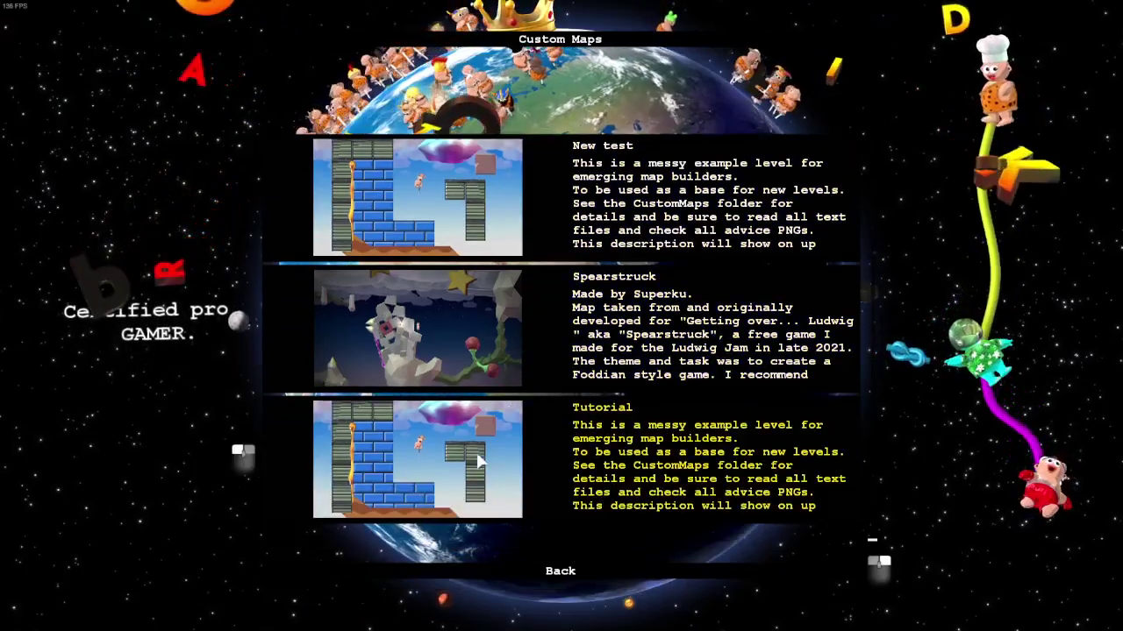
{"action": "left_click", "coordinate": [462, 445]}
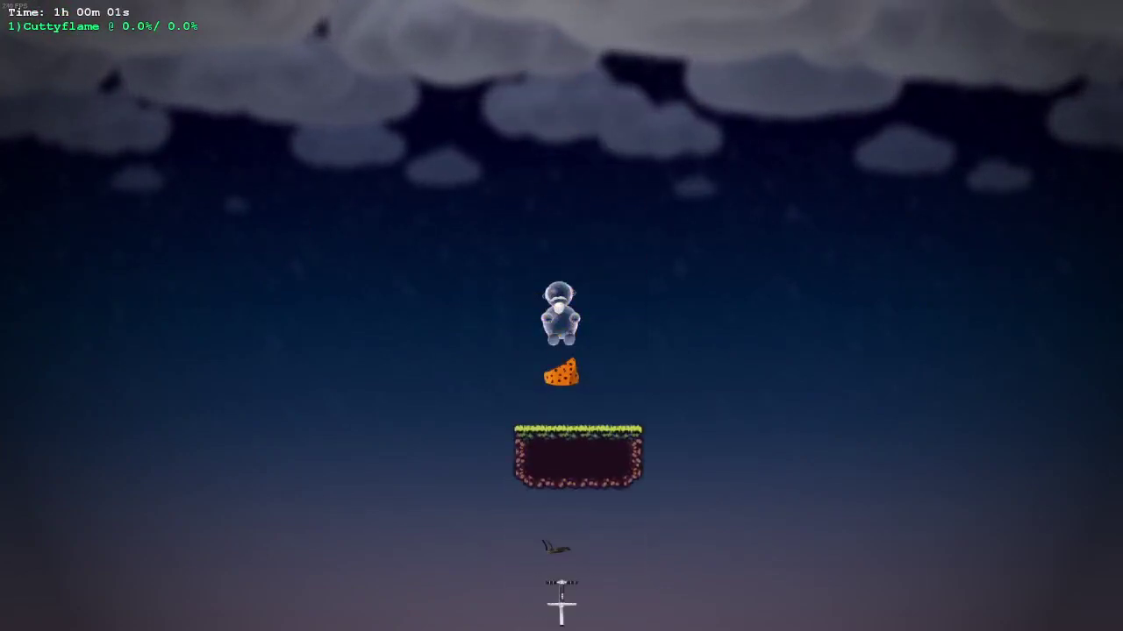
Test whether the character can stand on the block in the game, and return to WED.
{"action": "key", "text": "space"}
{"action": "key", "text": "space"}
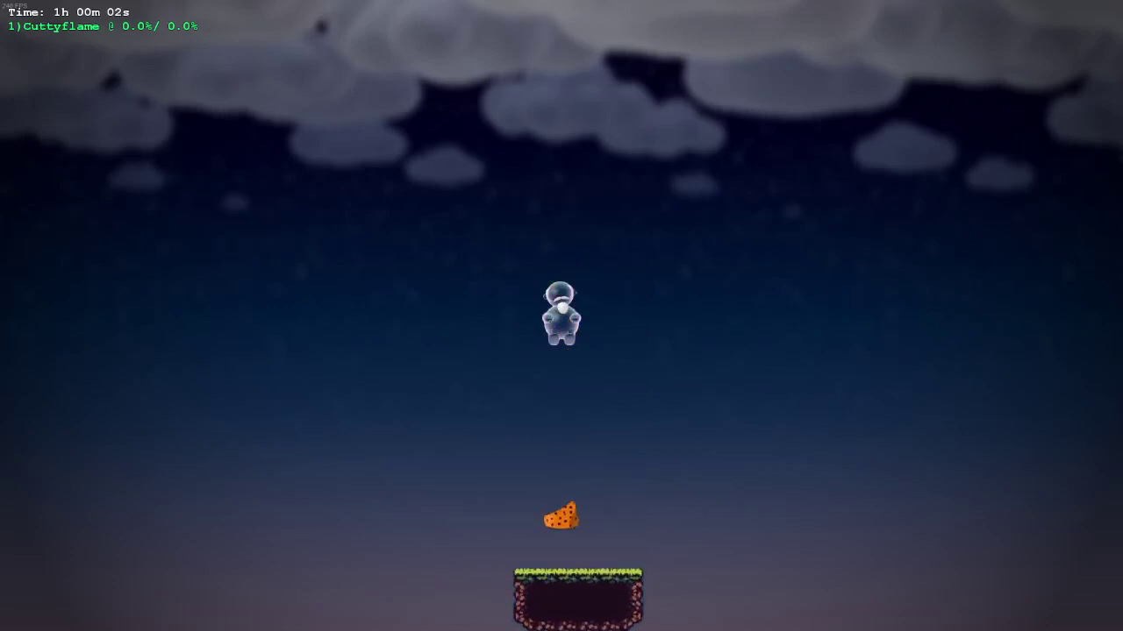
{"action": "key", "text": "Escape"}
{"action": "key", "text": "alt+Tab"}
{"action": "key", "text": "alt+Tab"}
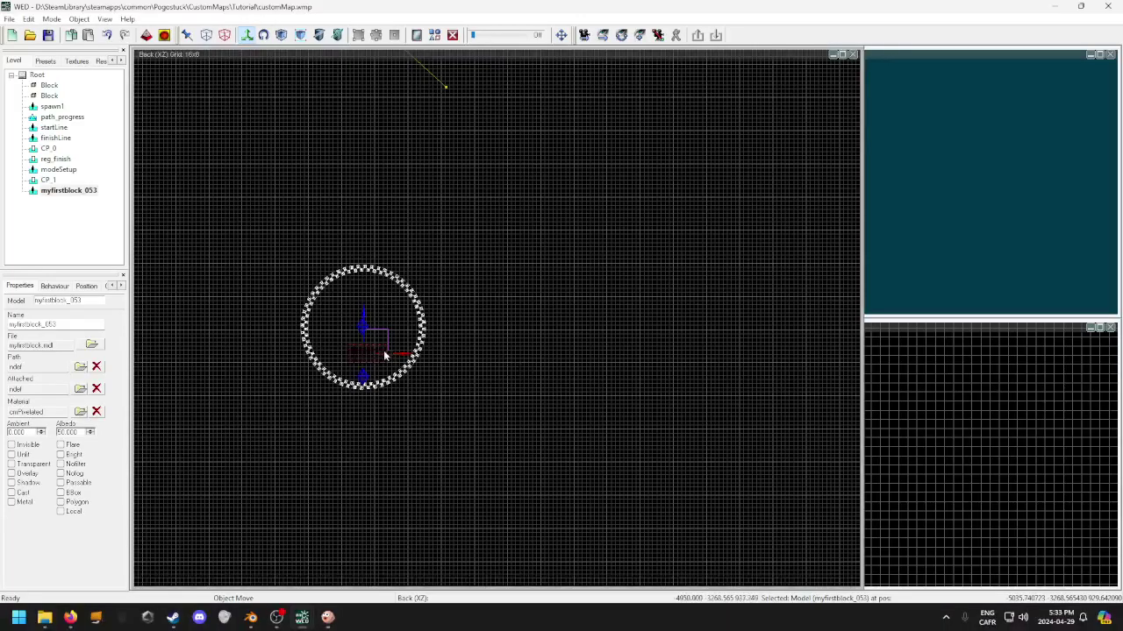
Move the block in the Side view to the spawn's depth and enable its Polygon flag.
{"action": "scroll", "coordinate": [1030, 489], "scroll_direction": "down", "scroll_amount": 6}
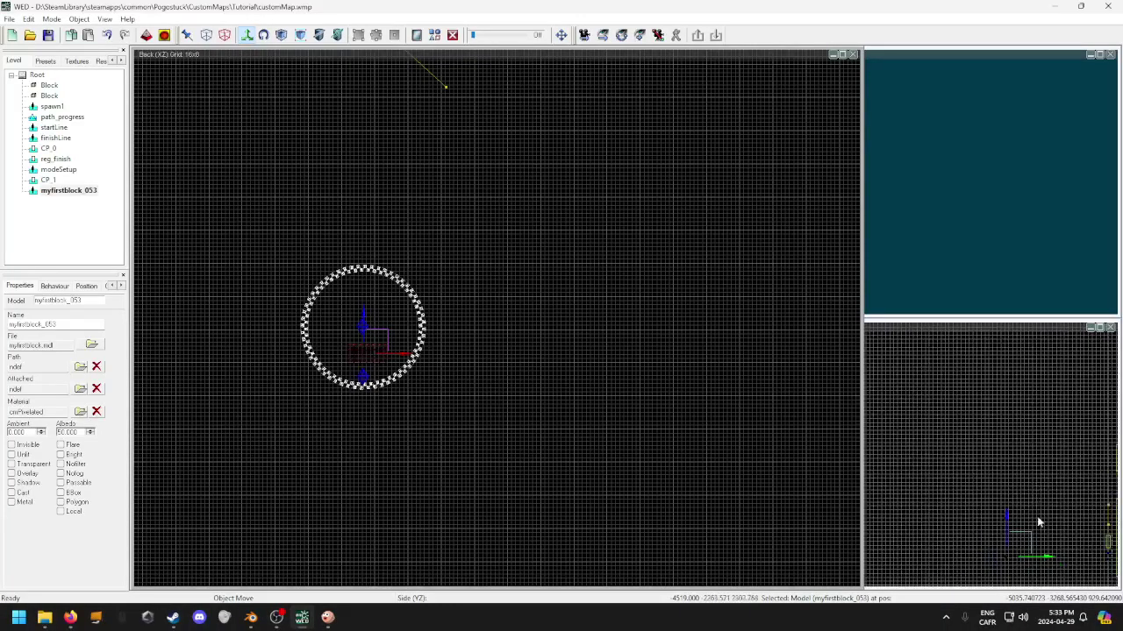
{"action": "right_click_drag", "start_coordinate": [1037, 514], "coordinate": [951, 450]}
{"action": "right_click_drag", "start_coordinate": [1008, 537], "coordinate": [950, 486]}
{"action": "scroll", "coordinate": [855, 441], "scroll_direction": "up", "scroll_amount": 2}
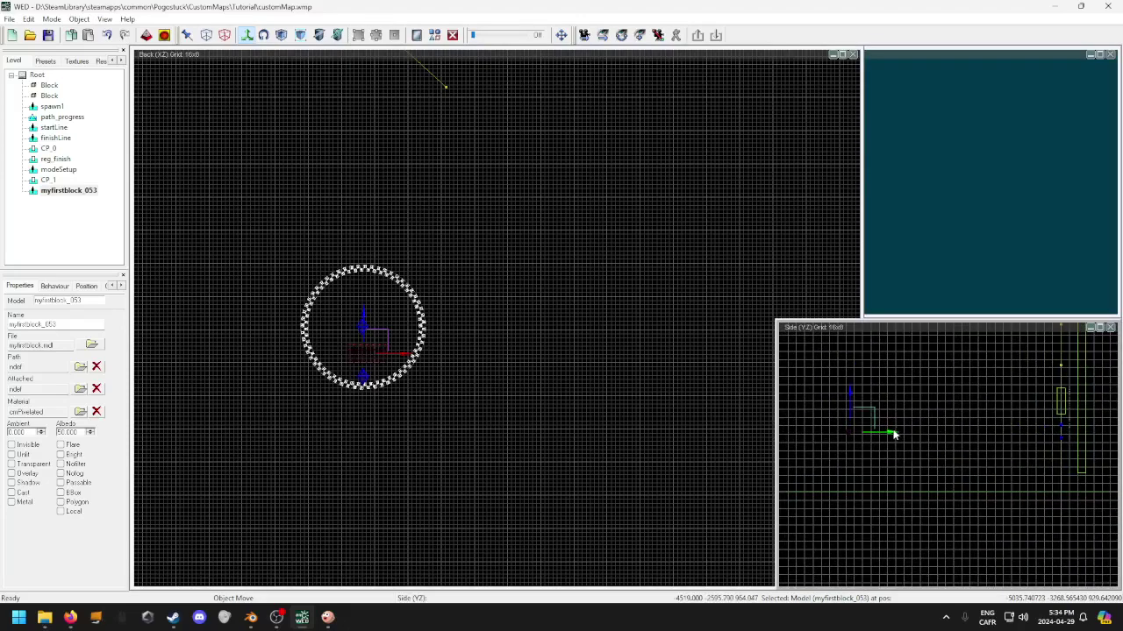
{"action": "left_click_drag", "start_coordinate": [888, 433], "coordinate": [1061, 432]}
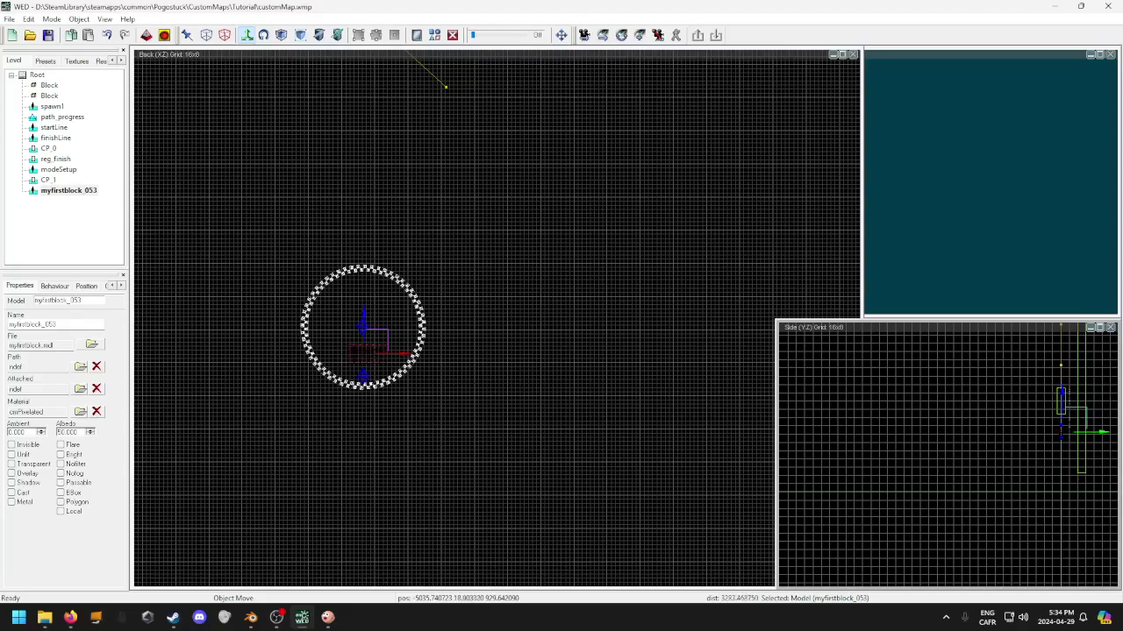
{"action": "left_click_drag", "start_coordinate": [1063, 392], "coordinate": [1062, 403]}
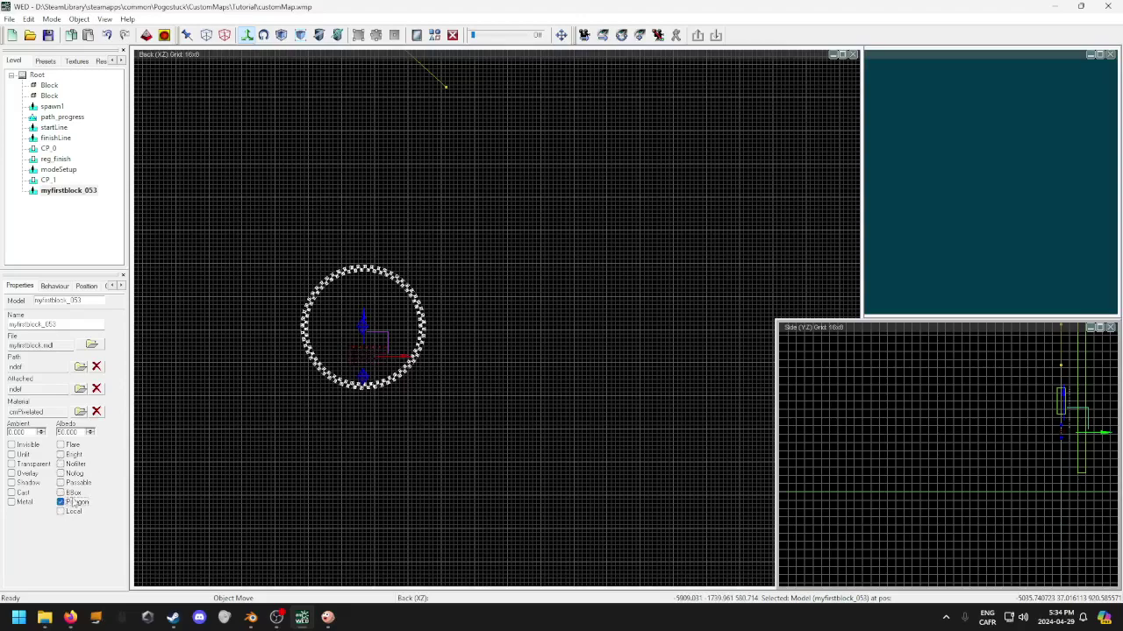
Deselect the block and rebuild the map, substituting the default texture for the missing ones.
{"action": "left_click", "coordinate": [413, 460]}
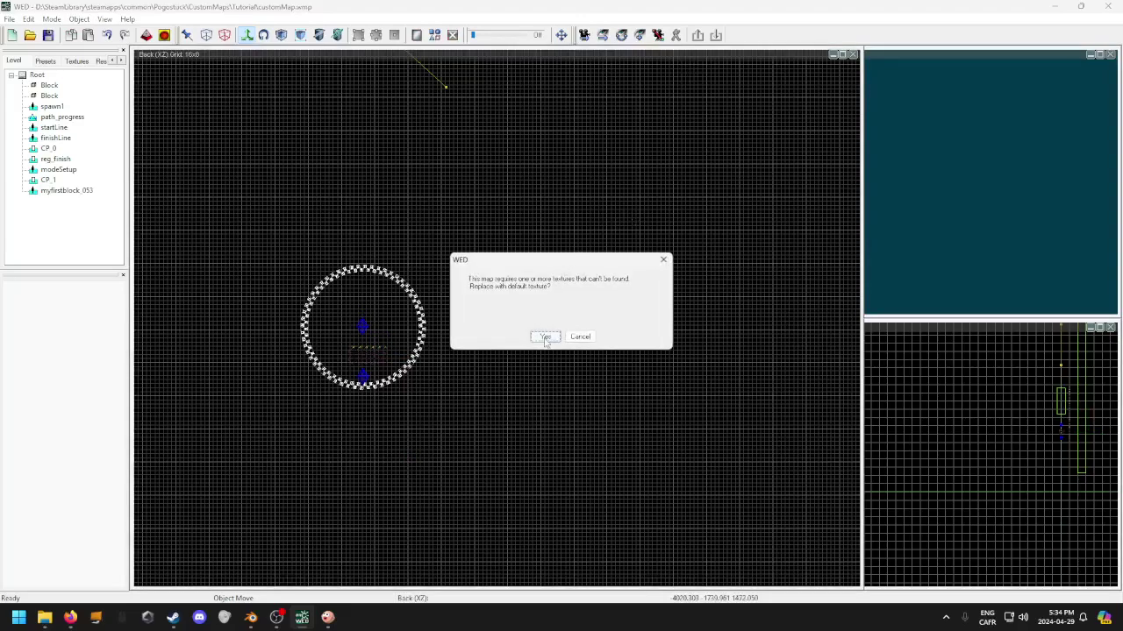
{"action": "left_click", "coordinate": [545, 338]}
{"action": "left_click", "coordinate": [309, 85]}
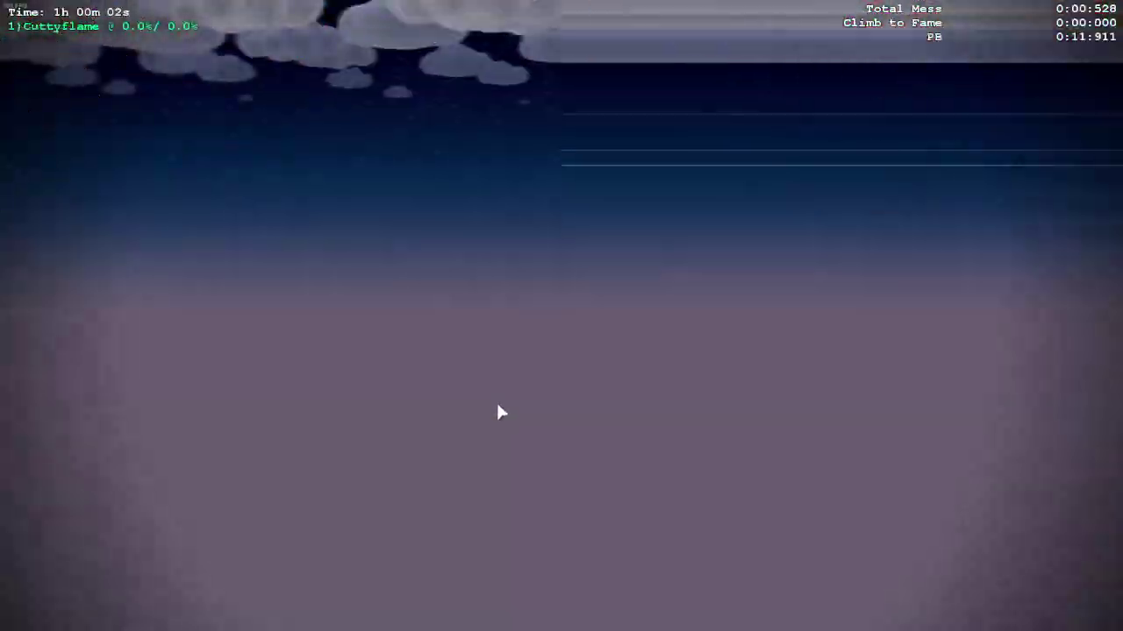
Bounce the character on the platform in Pogostuck to test its collision, and switch back to WED.
{"action": "right_click", "coordinate": [498, 405]}
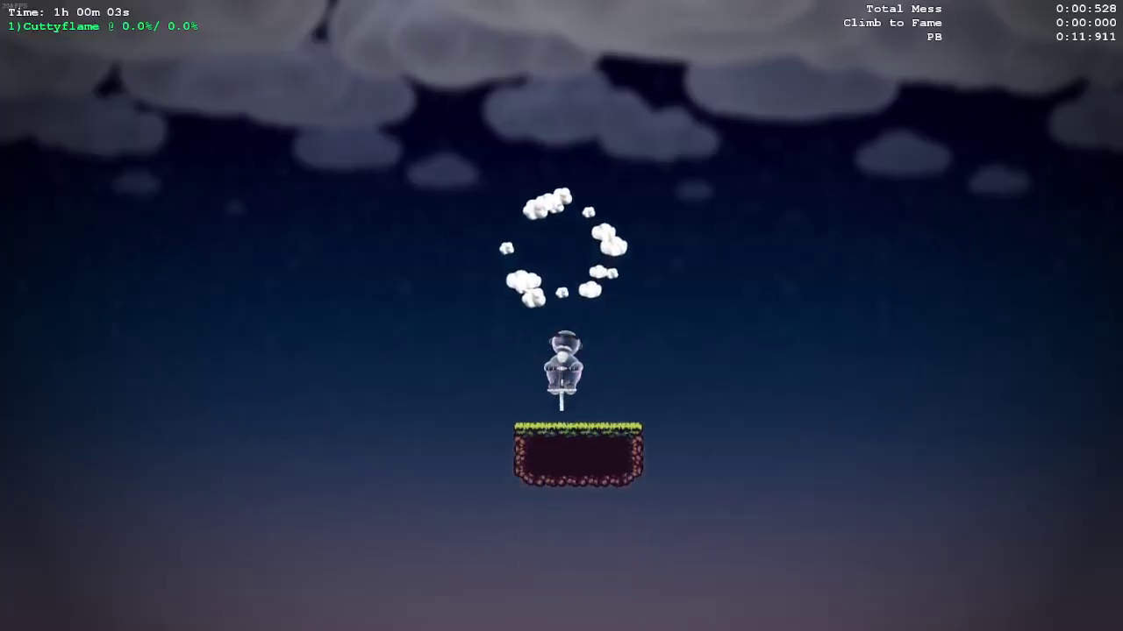
{"action": "key", "text": "space"}
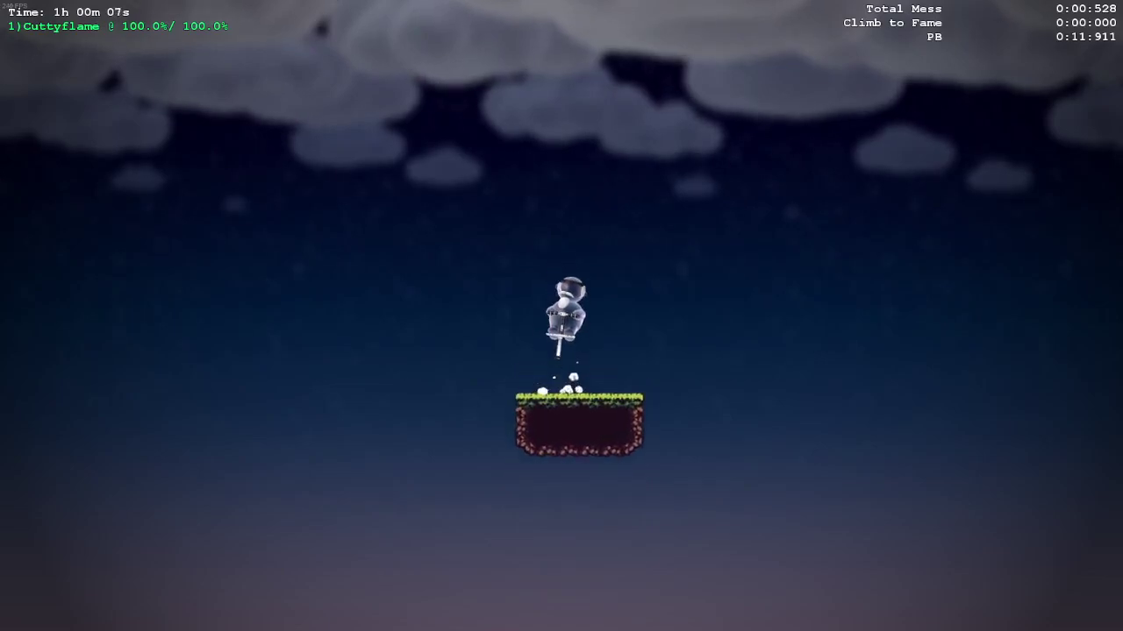
{"action": "key", "text": "Escape"}
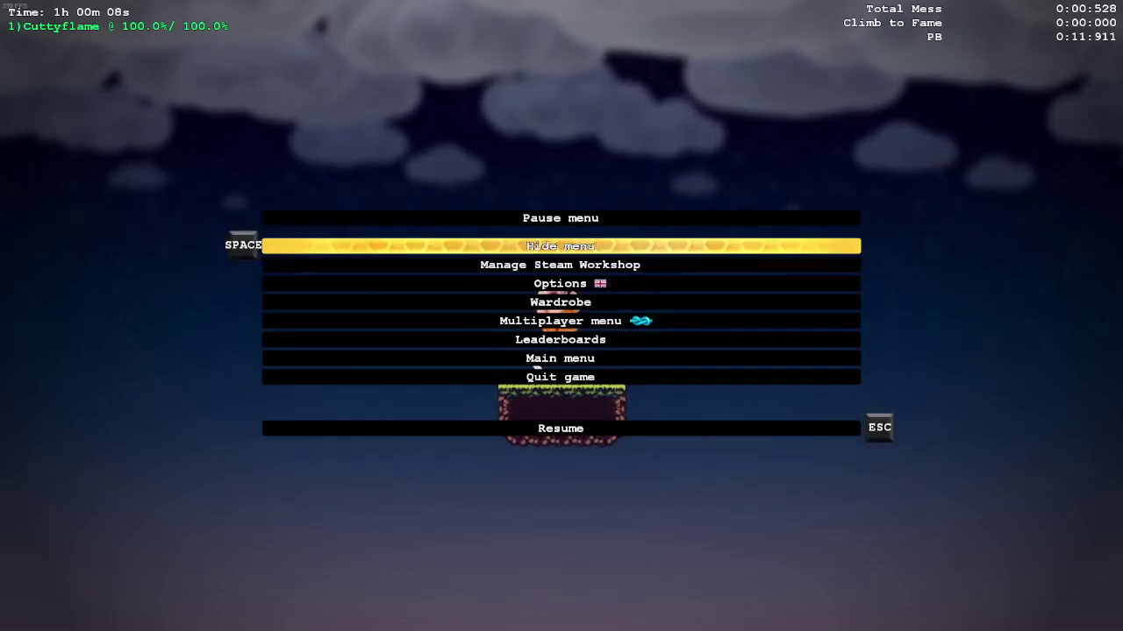
{"action": "key", "text": "alt+Tab"}
Scale up the block in the Back view and move it down to sit beneath the spawn.
{"action": "left_click", "coordinate": [360, 354]}
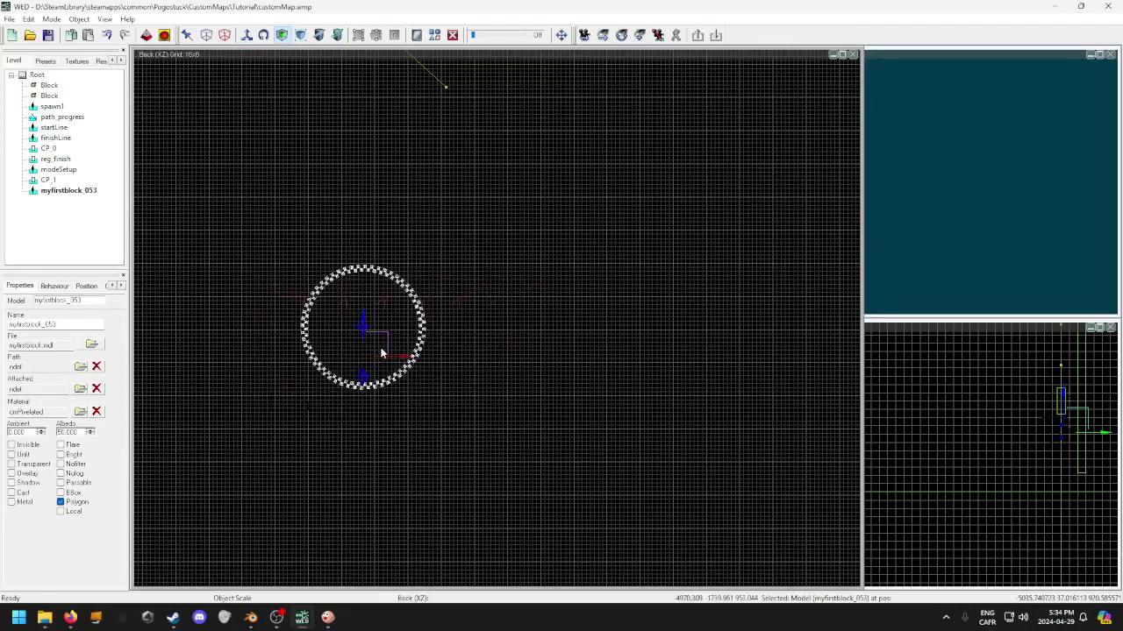
{"action": "left_click_drag", "start_coordinate": [381, 343], "coordinate": [409, 386]}
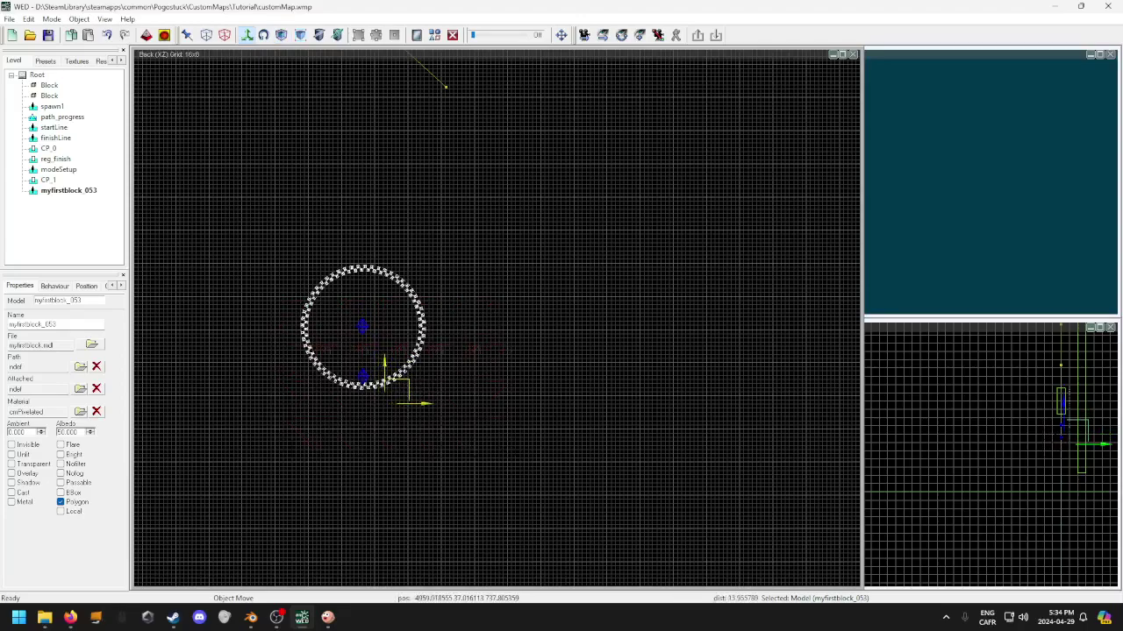
{"action": "left_click", "coordinate": [567, 270]}
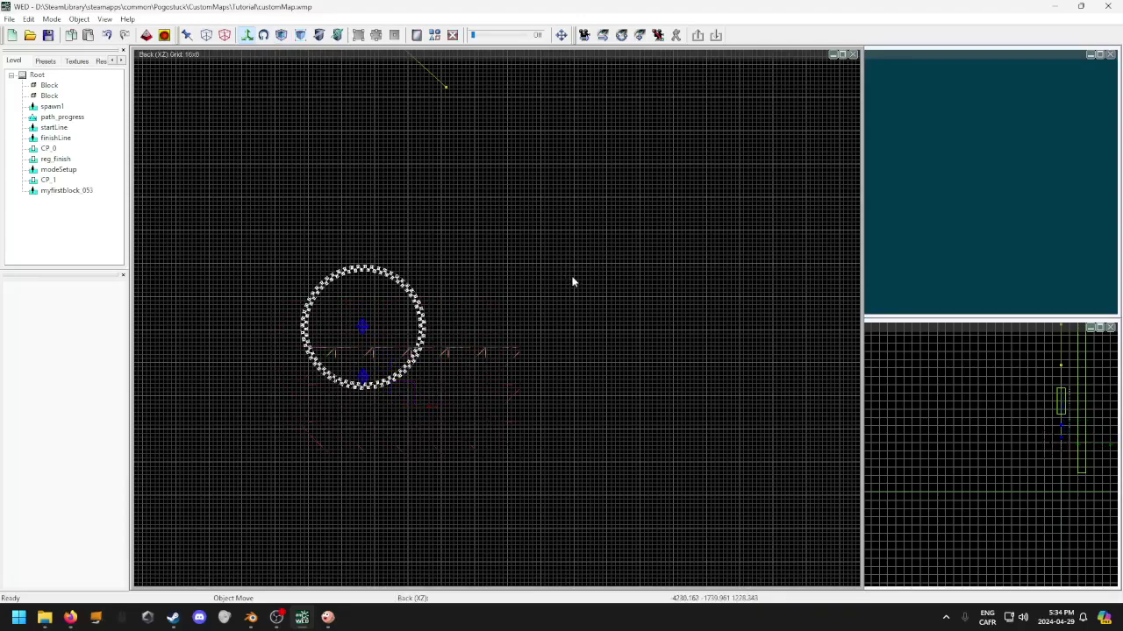
Rebuild the map with the enlarged block in WED, replacing the missing textures with the default texture.
{"action": "left_click", "coordinate": [328, 619]}
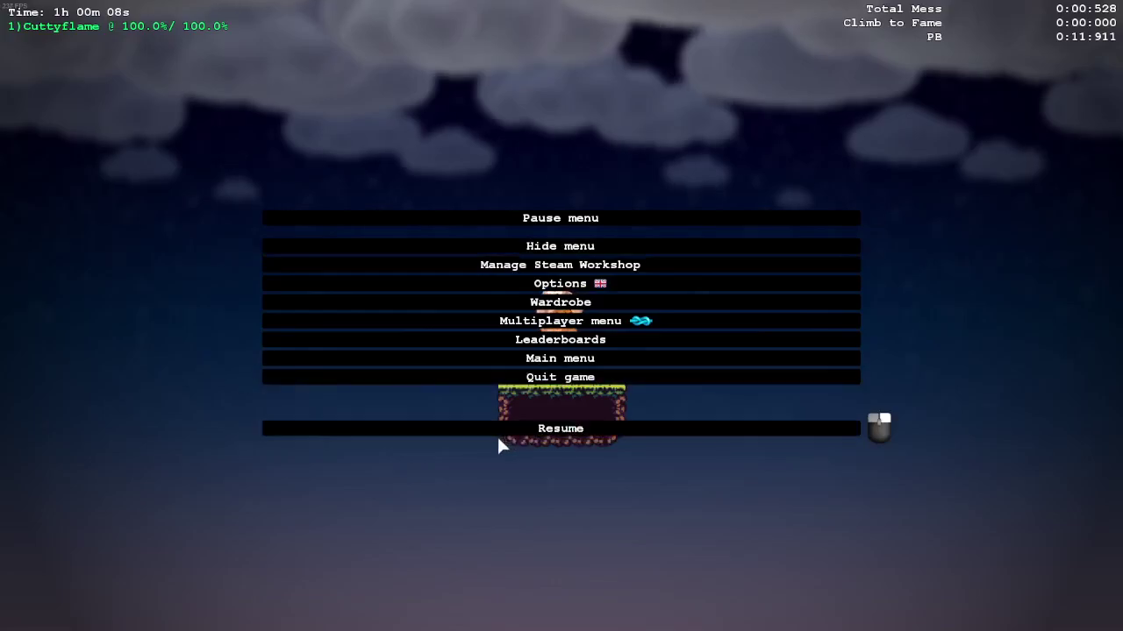
{"action": "key", "text": "alt+Tab"}
{"action": "key", "text": "ctrl+b"}
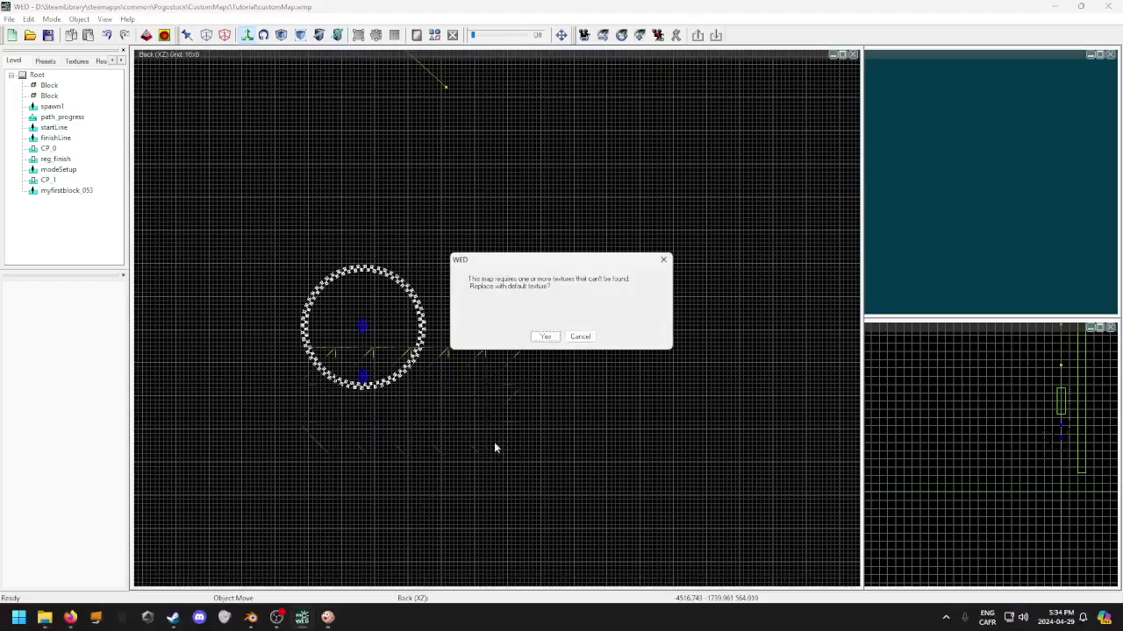
{"action": "left_click", "coordinate": [546, 336]}
{"action": "left_click", "coordinate": [313, 80]}
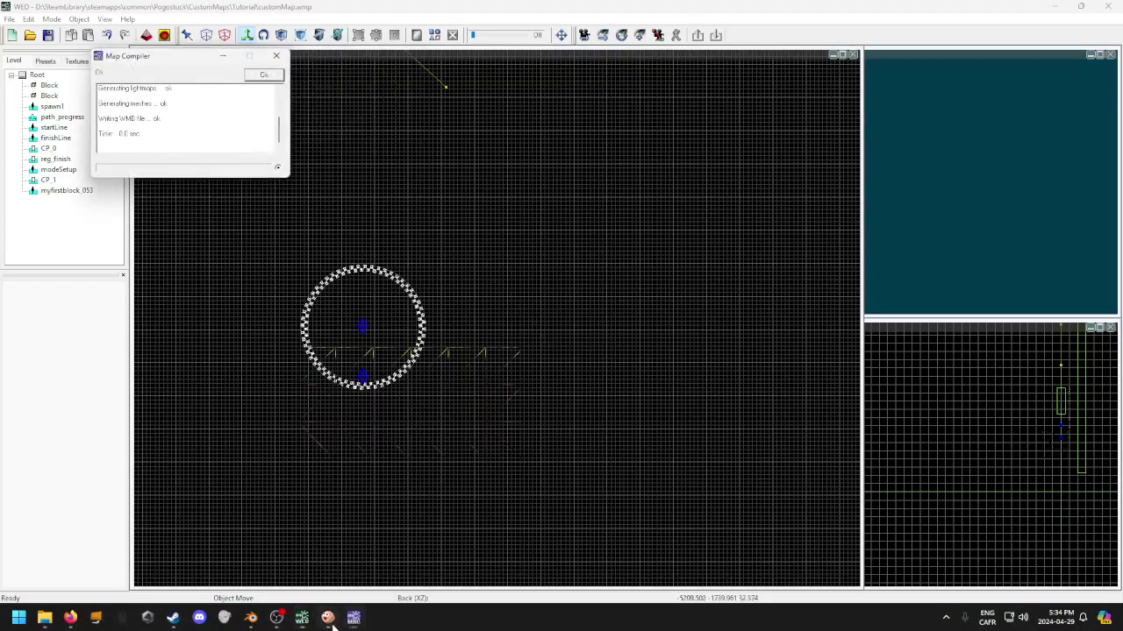
Switch to Pogostuck, reload the custom map, test the enlarged platform by moving the character to the right, and pause the game.
{"action": "left_click", "coordinate": [330, 620]}
{"action": "left_click", "coordinate": [508, 359]}
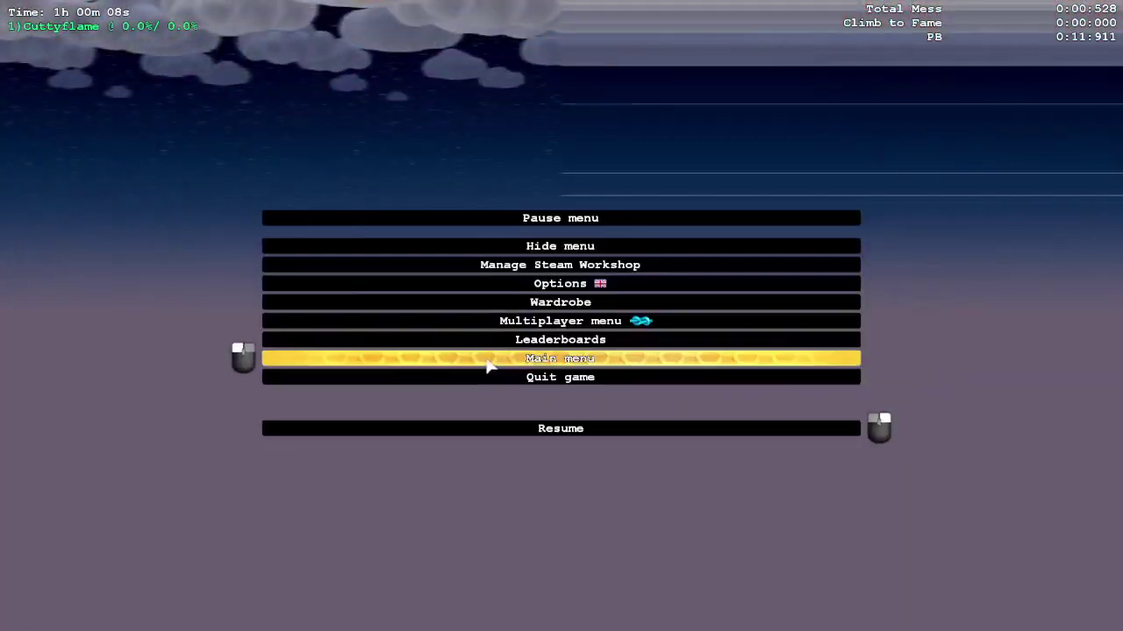
{"action": "key", "text": "Right"}
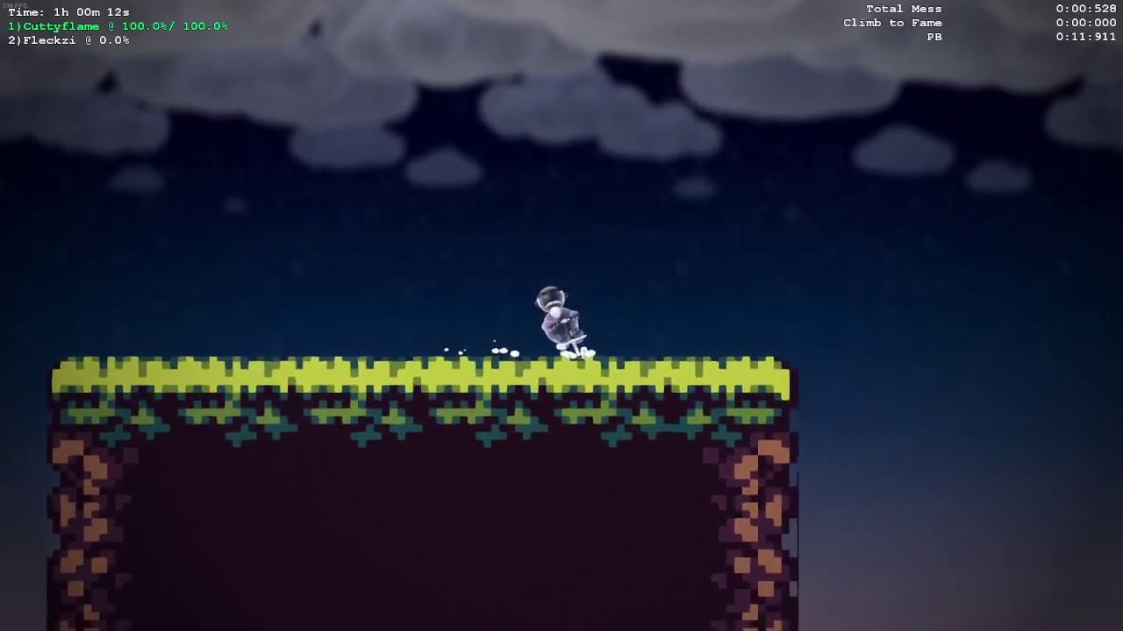
{"action": "key", "text": "Escape"}
Switch to Blender and view the tileset plane next to the finished platform block.
{"action": "key", "text": "alt+Tab"}
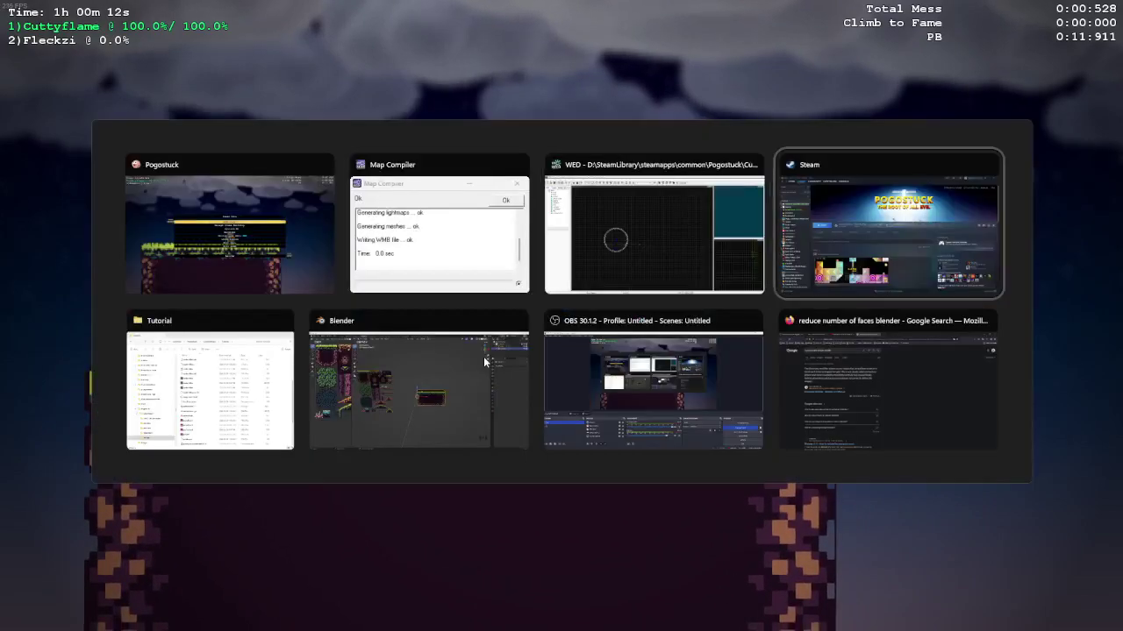
{"action": "left_click", "coordinate": [354, 420]}
{"action": "scroll", "coordinate": [443, 316], "scroll_direction": "down", "scroll_amount": 2}
{"action": "middle_click_drag", "start_coordinate": [443, 316], "coordinate": [399, 301]}
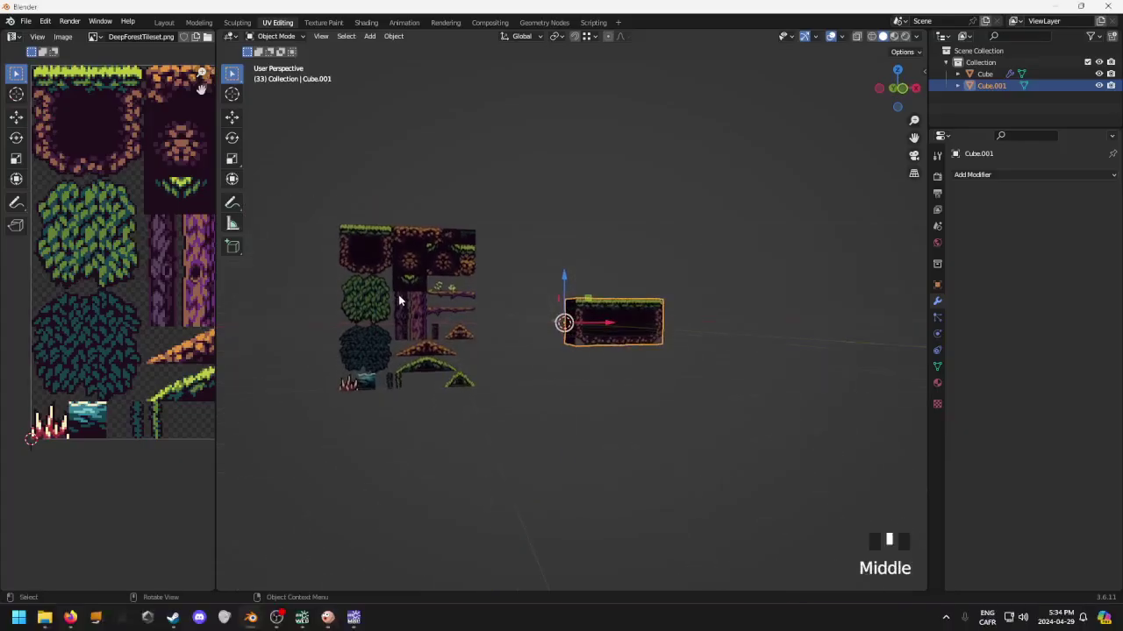